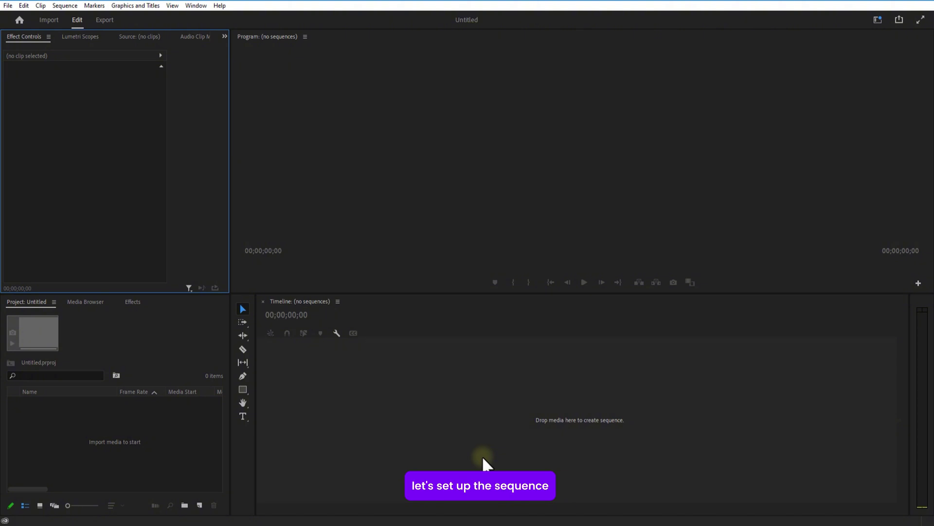
- Create a new sequence with a frame size of 1080 horizontal by 1920 vertical
left_click(200, 505)
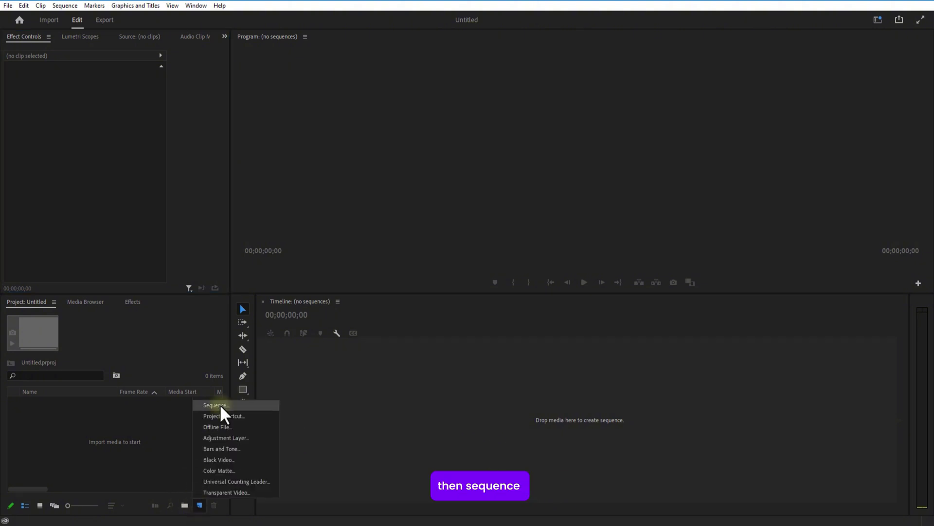
left_click(221, 404)
left_click(370, 84)
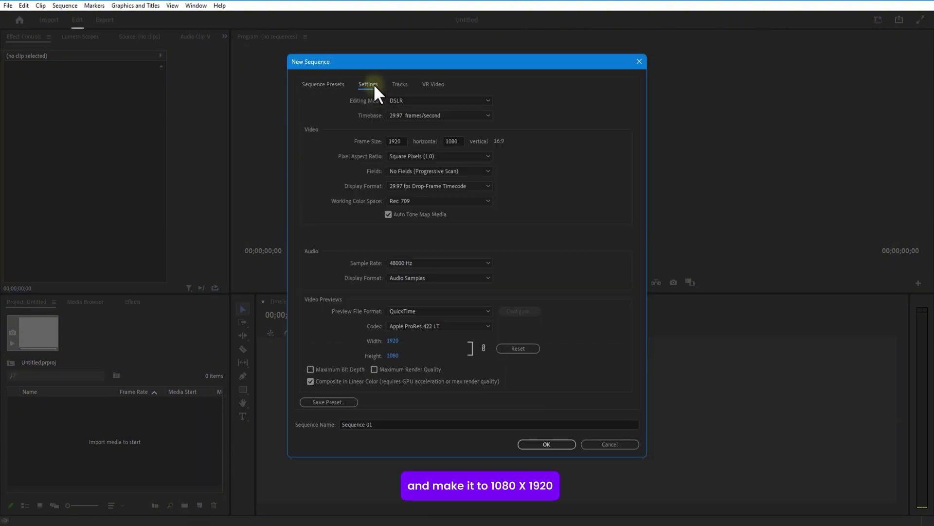
type("1080")
key("Tab")
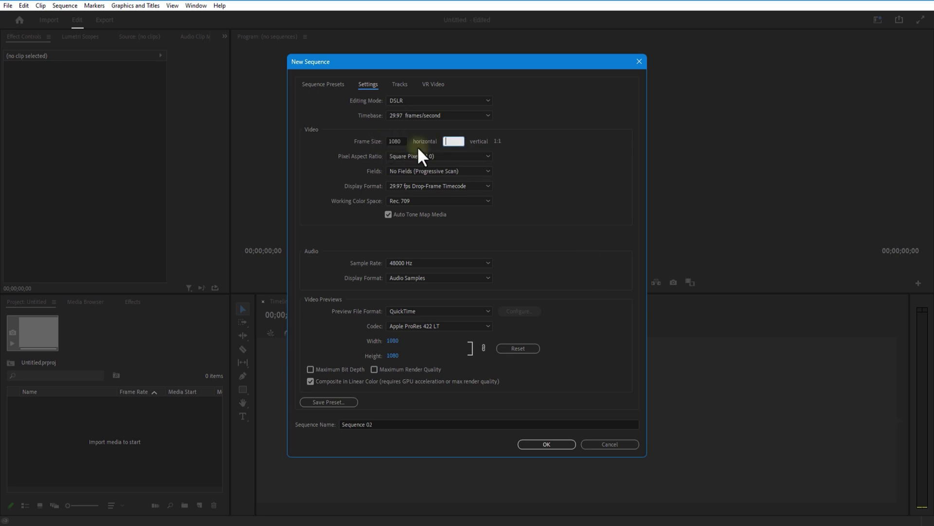
type("1920")
left_click(541, 445)
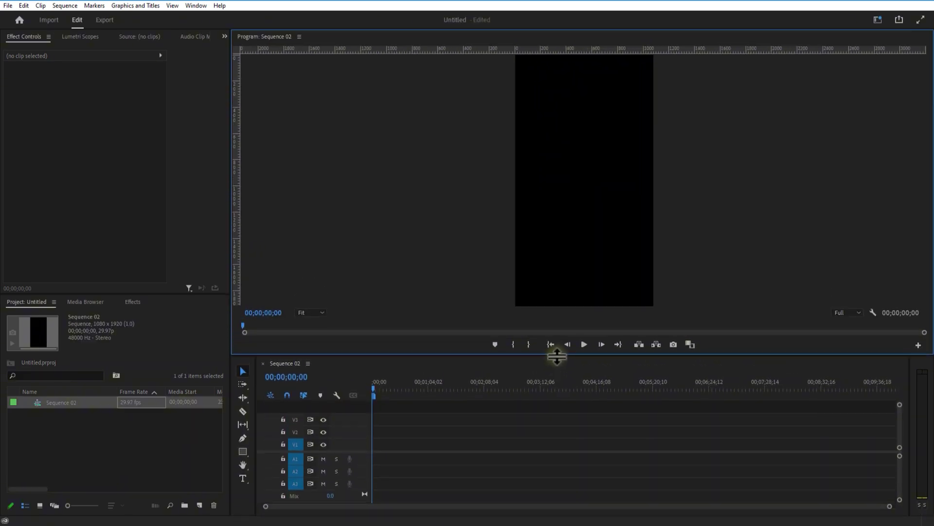
- Create a black 1080 x 1920 color matte and place it at the start of track V1
left_click(133, 453)
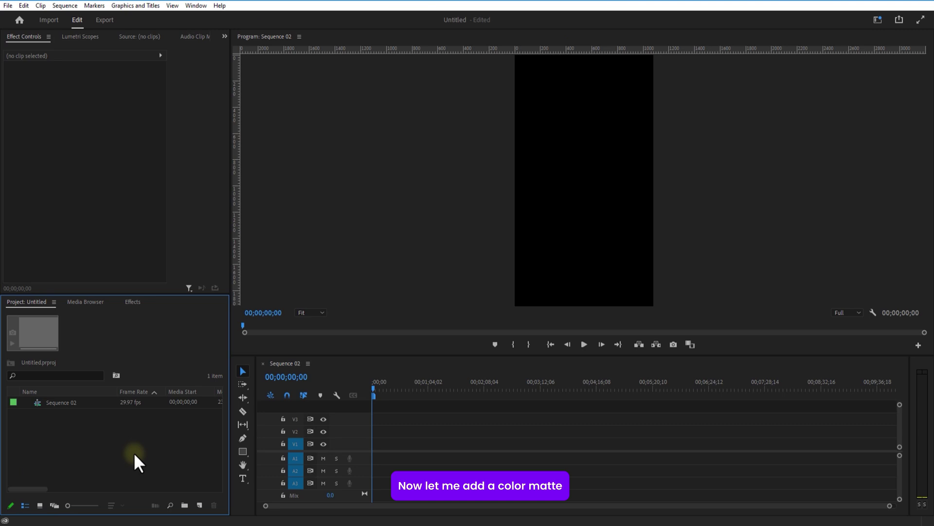
left_click(200, 505)
left_click(215, 470)
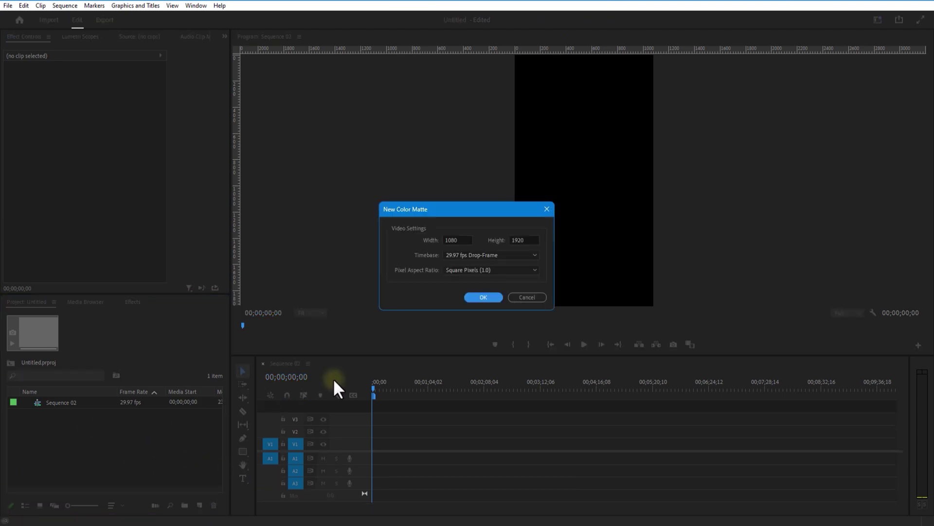
left_click(474, 296)
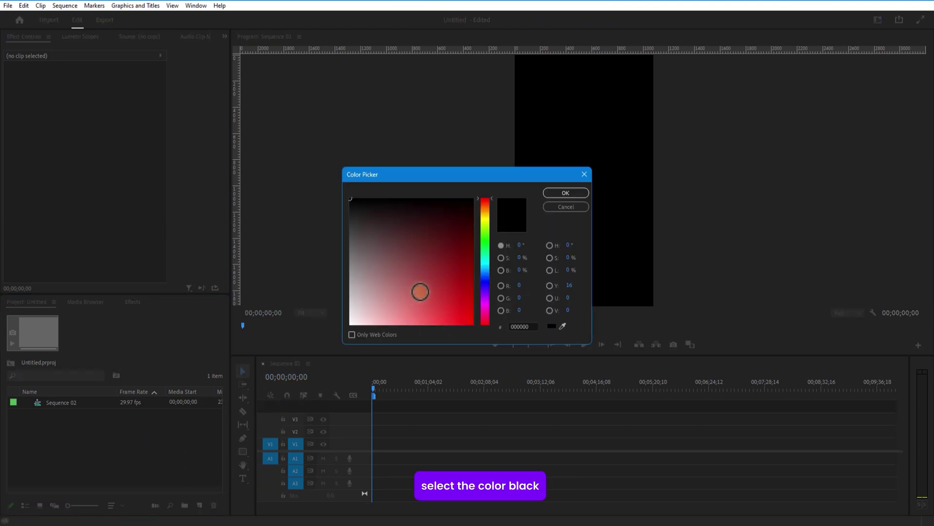
left_click(566, 193)
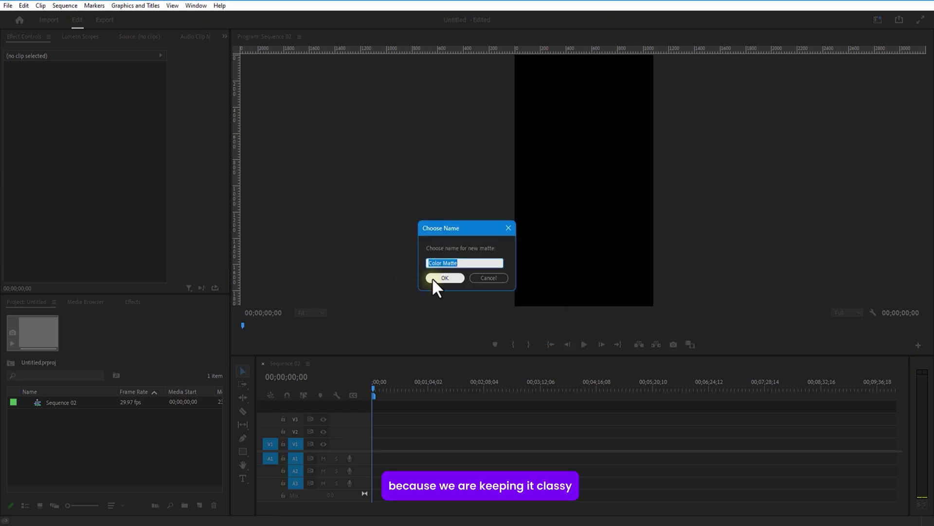
left_click(432, 278)
left_click_drag(49, 402, 393, 442)
- Find the Ramp video effect and apply it to the bg clip on V1
left_click(133, 301)
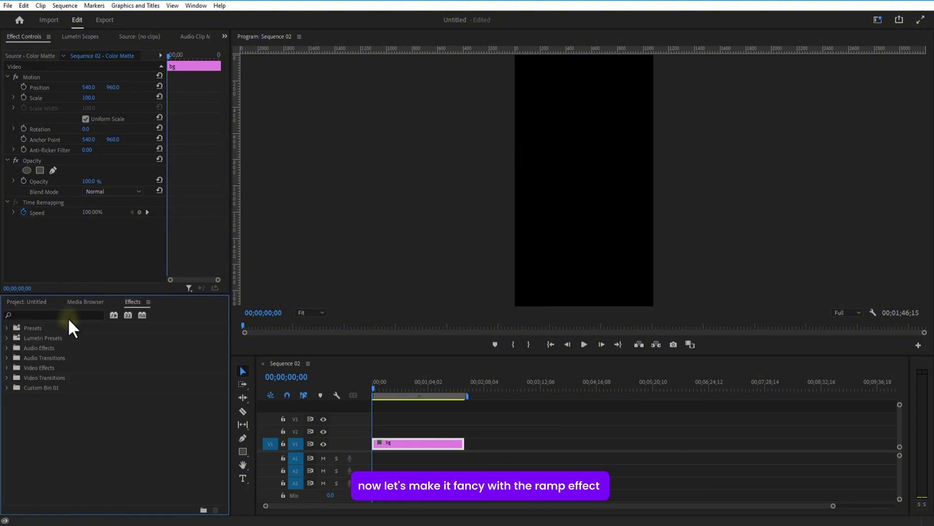
left_click(63, 315)
type("ramp")
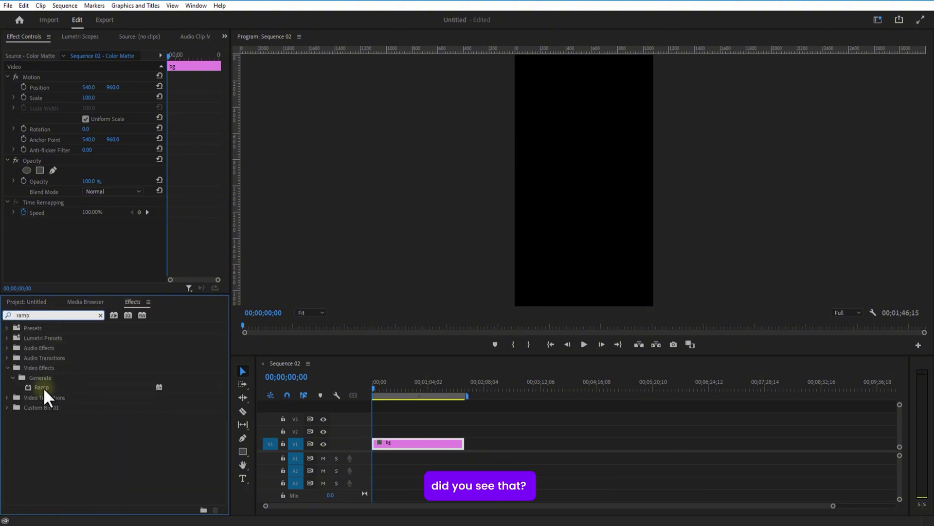
left_click_drag(43, 387, 409, 443)
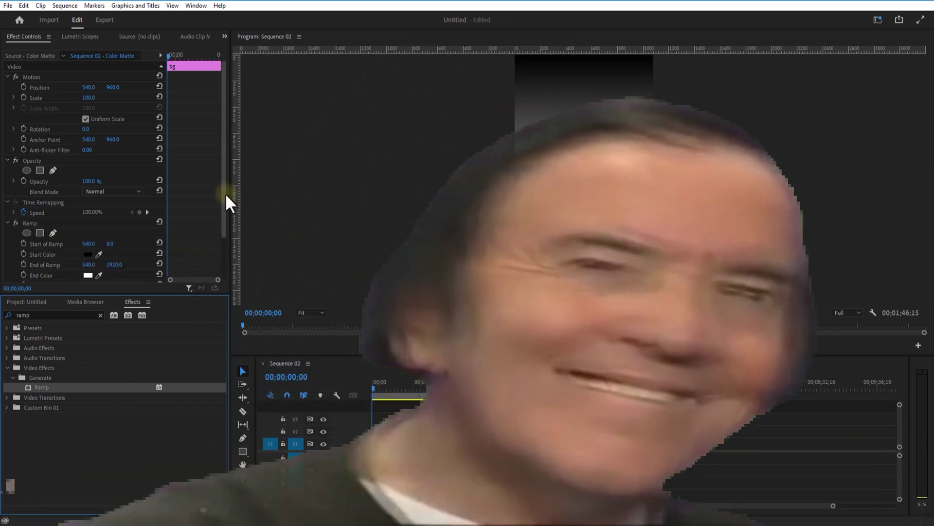
- Set the ramp shape to Radial Ramp, with the start's vertical value at 718 and the end's at 2839
left_click_drag(224, 197, 217, 242)
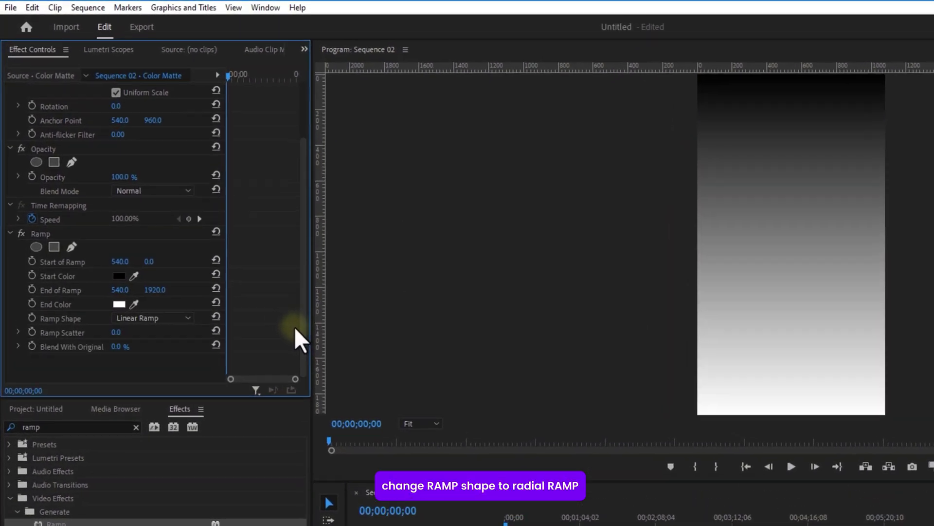
left_click(157, 321)
left_click(154, 346)
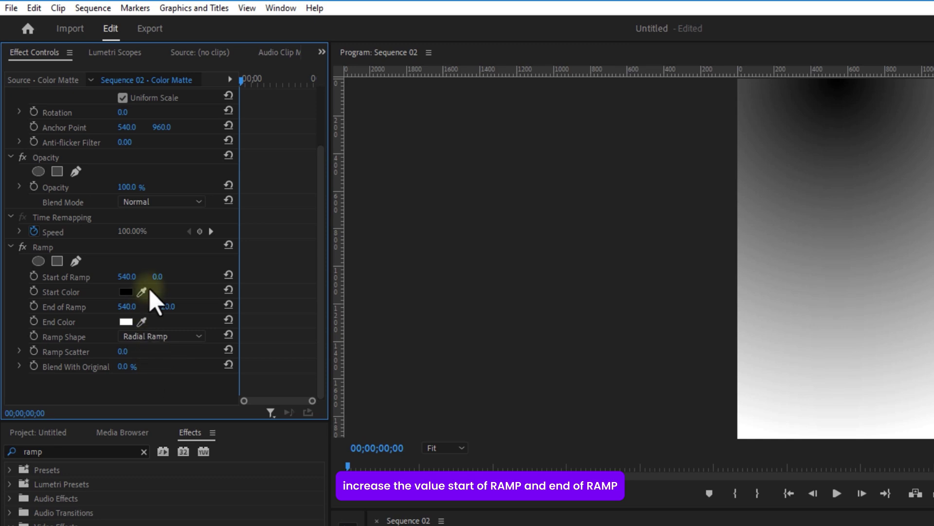
left_click_drag(157, 276, 649, 265)
left_click_drag(164, 306, 859, 301)
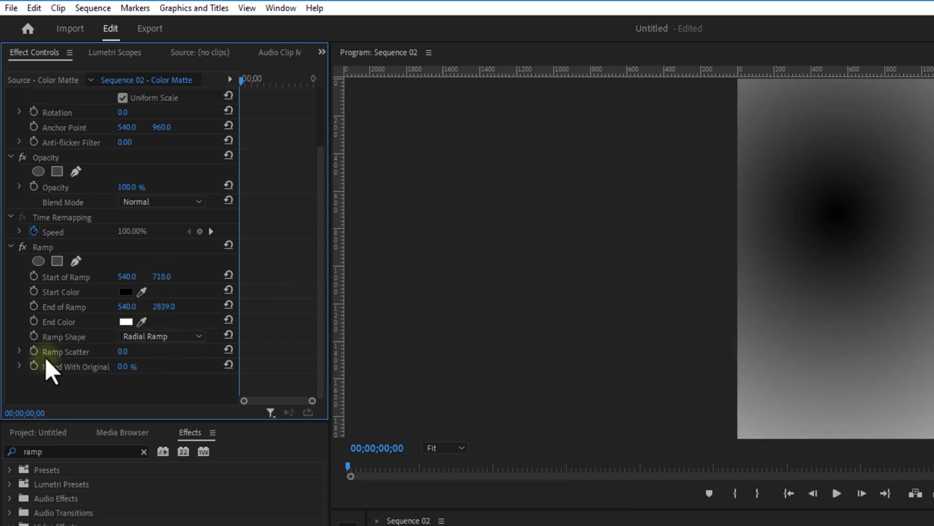
- Set the ramp's end color to dark purple 5c008c
left_click(126, 322)
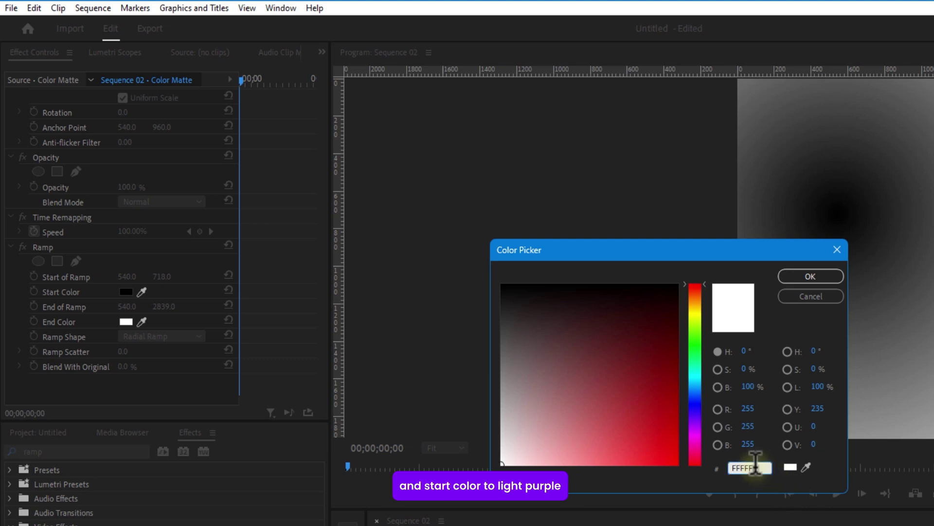
key("BackSpace")
key("BackSpace")
key("BackSpace")
key("BackSpace")
key("BackSpace")
key("BackSpace")
type("56008C")
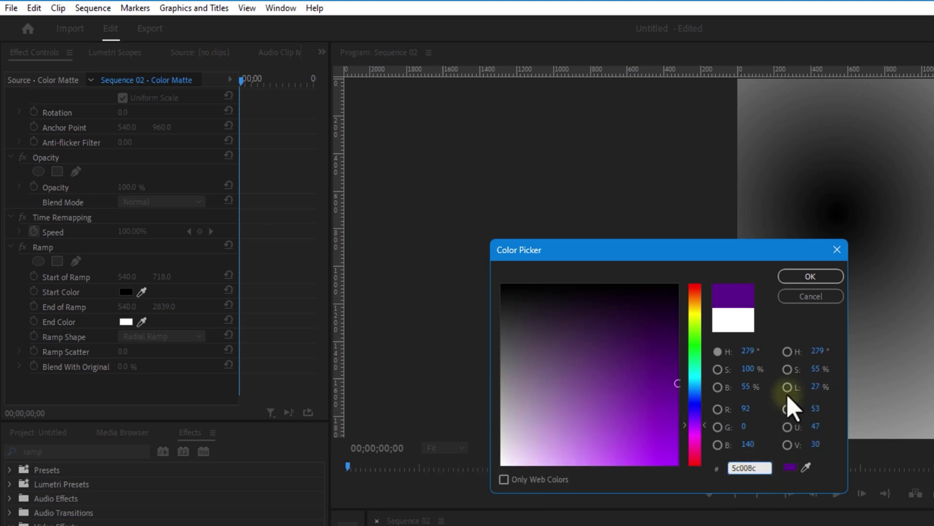
left_click(810, 276)
- Set the ramp's start color to a purple somewhat lighter than the end color
left_click(126, 292)
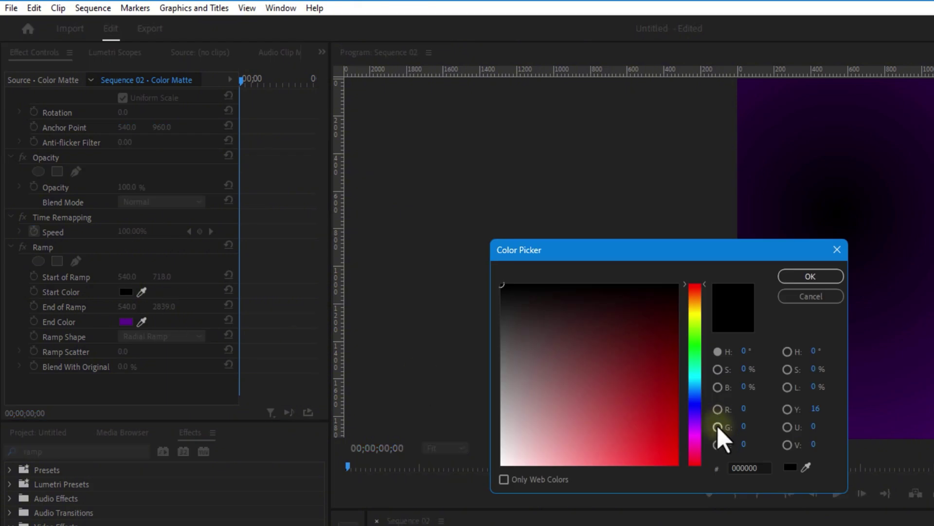
key("BackSpace")
key("ctrl+v")
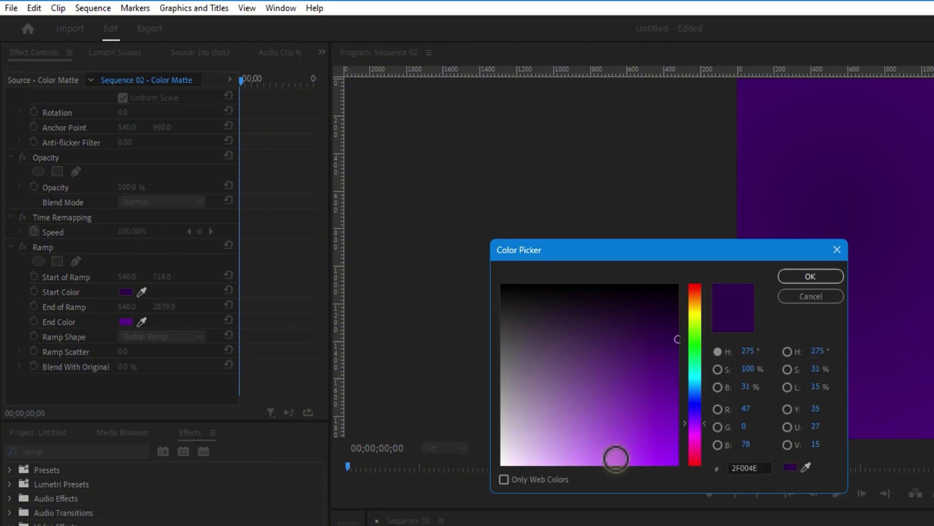
left_click(615, 459)
left_click(822, 276)
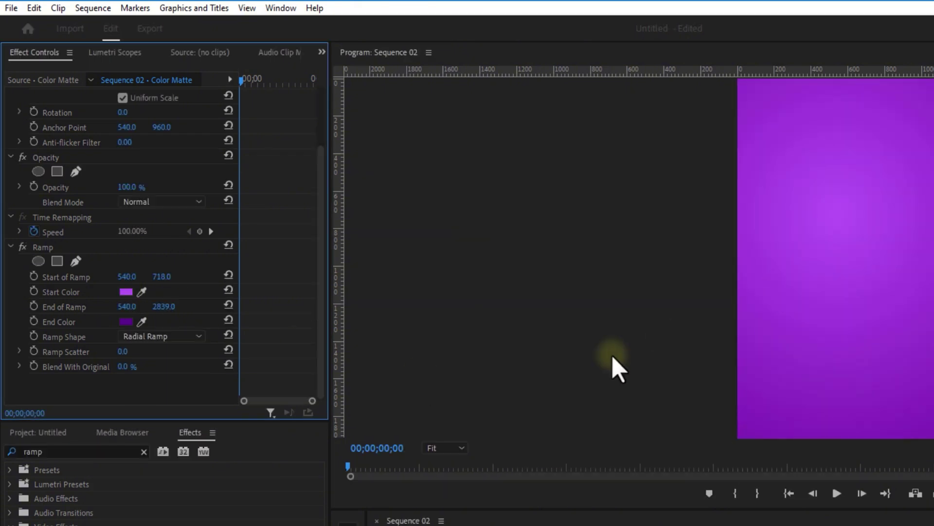
left_click(128, 294)
left_click(630, 443)
left_click(794, 276)
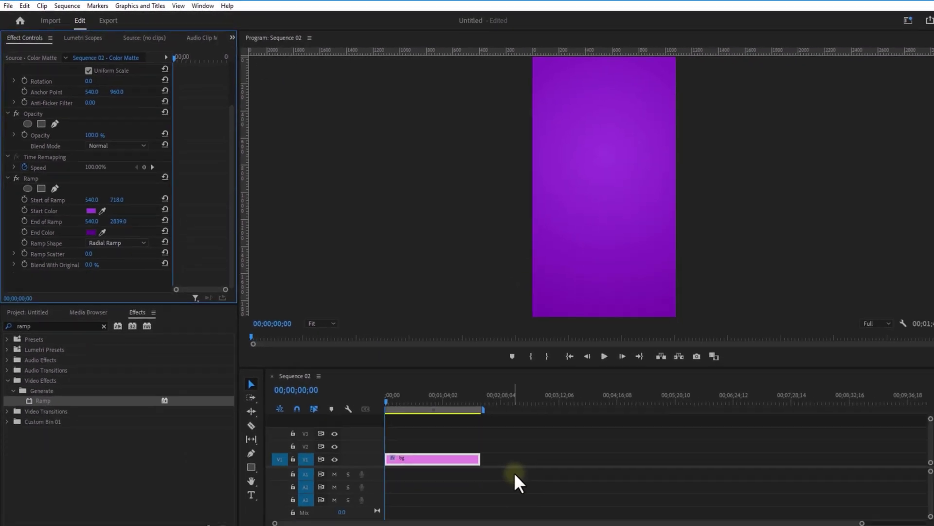
- Place Untitled-1-removebg-preview.png on track V2 above the bg clip and match its length to that clip
left_click(492, 460)
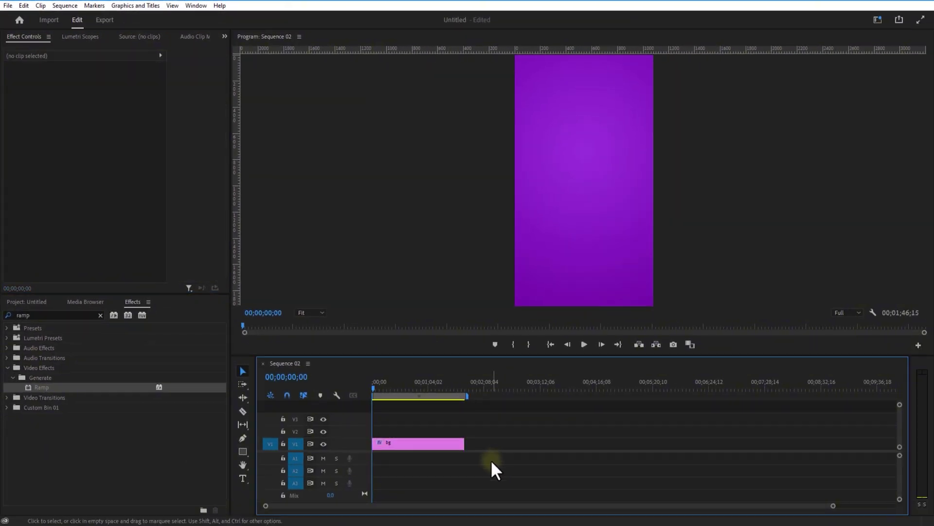
left_click(402, 446)
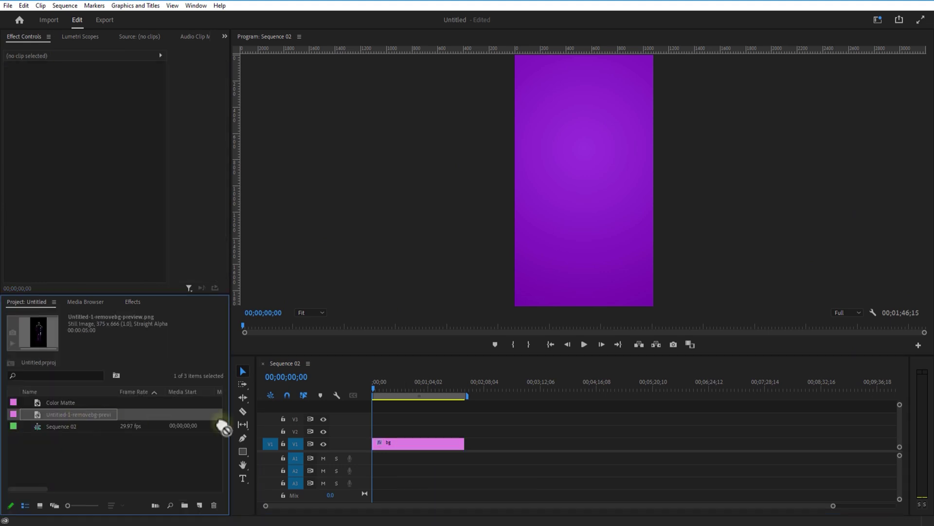
left_click_drag(224, 428, 398, 431)
left_click_drag(466, 442, 464, 441)
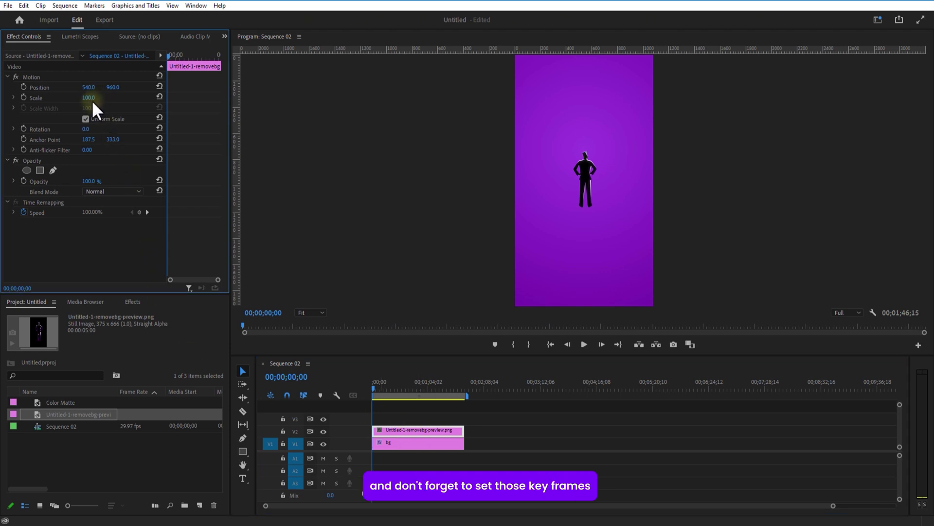
- Enlarge the character image to a scale of about 351 and position it at 492, 1346
left_click_drag(92, 99, 187, 94)
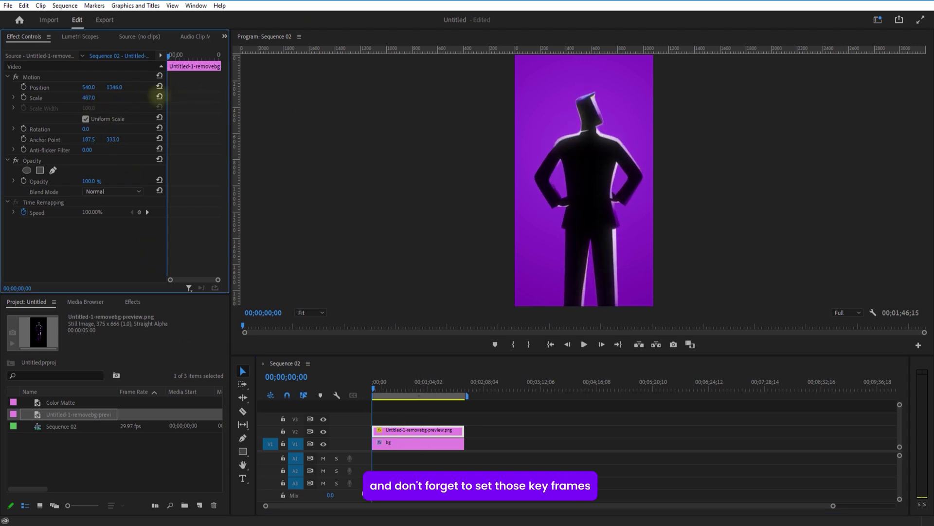
left_click_drag(157, 96, 127, 96)
left_click_drag(89, 87, 31, 112)
- Add a scale keyframe of 350 at the beginning of the character clip
left_click(23, 97)
left_click(122, 135)
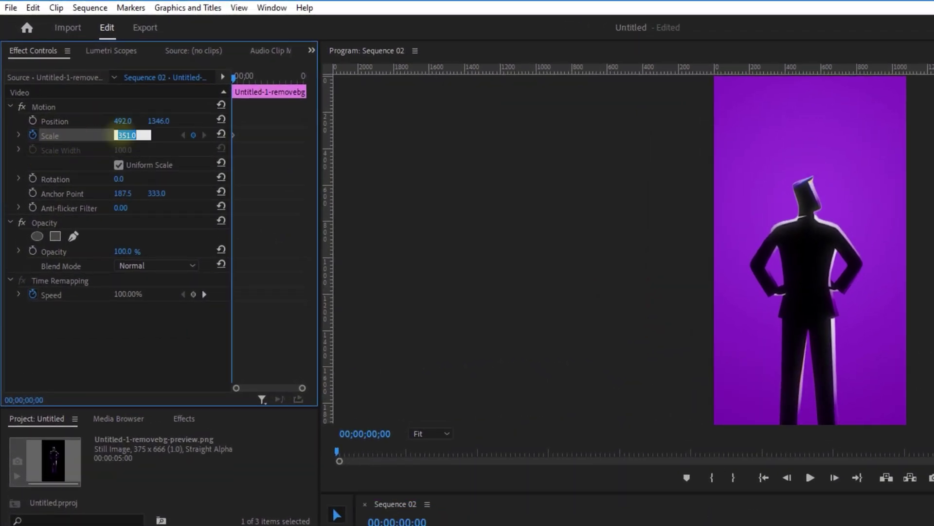
type("350")
key("Return")
- Add a second scale keyframe of 450 to the character clip at 00;00;01;01
left_click_drag(234, 78, 237, 79)
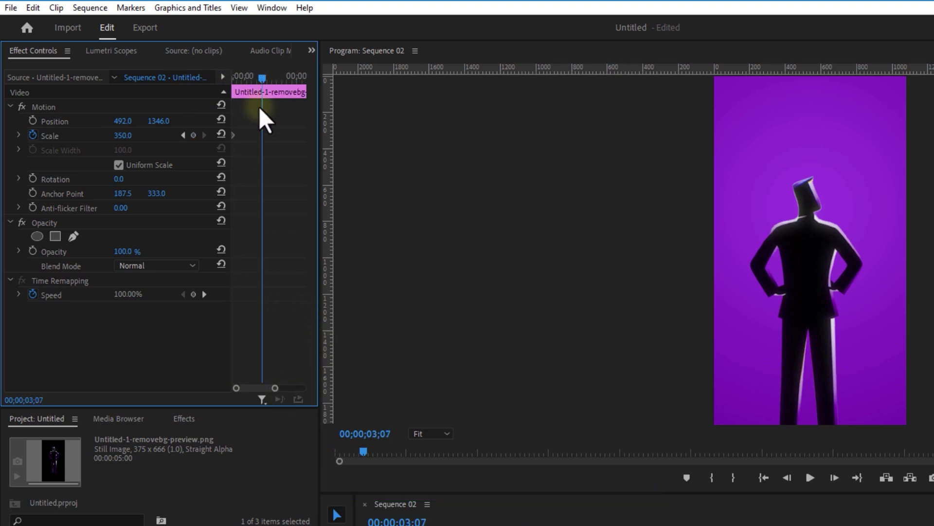
left_click_drag(260, 108, 284, 108)
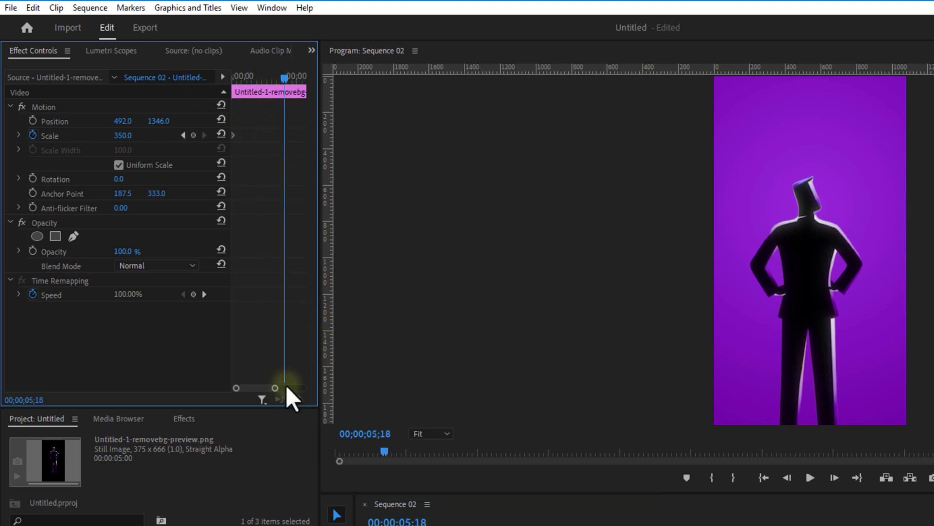
left_click_drag(275, 387, 283, 387)
left_click_drag(253, 79, 240, 83)
left_click_drag(234, 135, 233, 81)
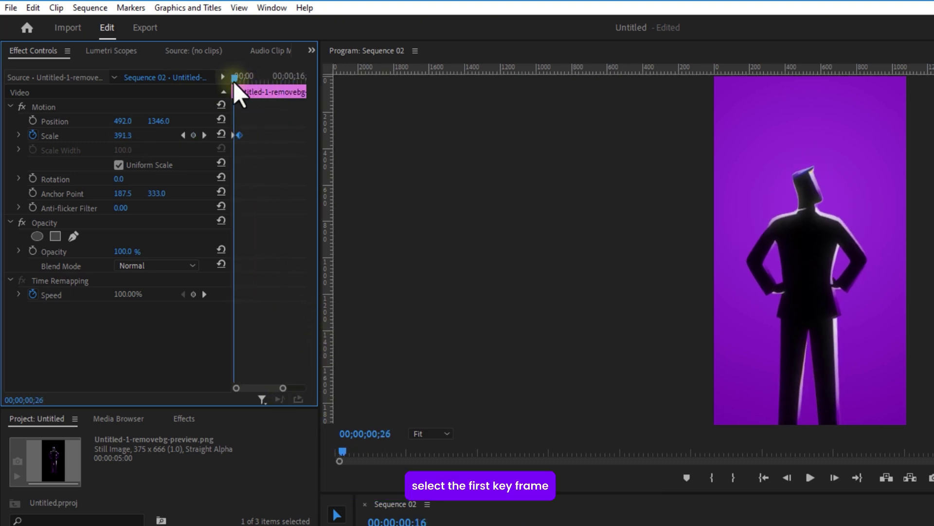
- Apply Ease Out to the first scale keyframe and Ease In to the last one
right_click(233, 136)
left_click(280, 351)
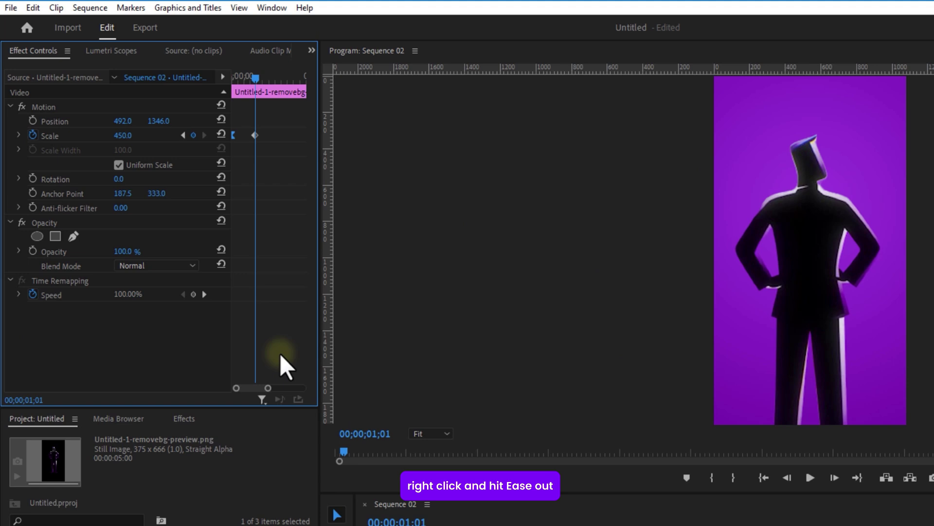
right_click(254, 136)
left_click(306, 337)
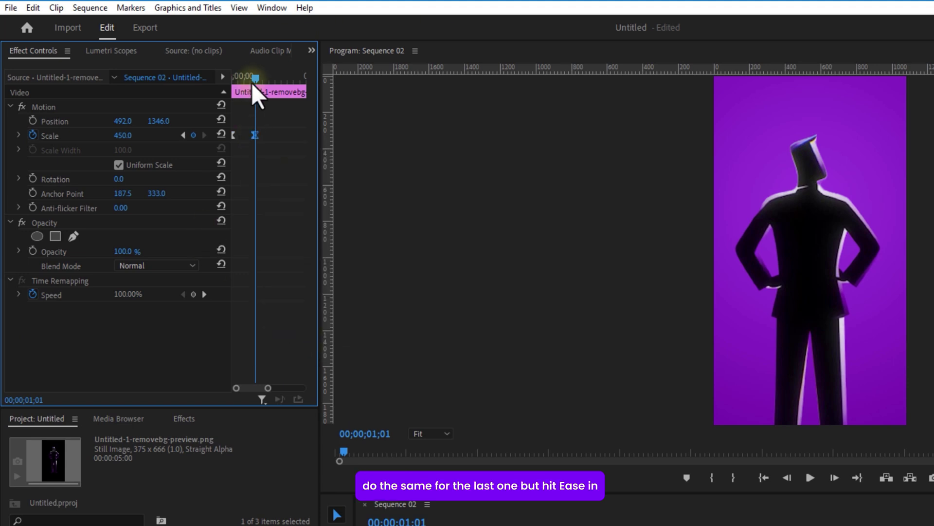
- Play the sequence from the start to preview the character's scale animation
left_click_drag(252, 83, 177, 97)
left_click(810, 477)
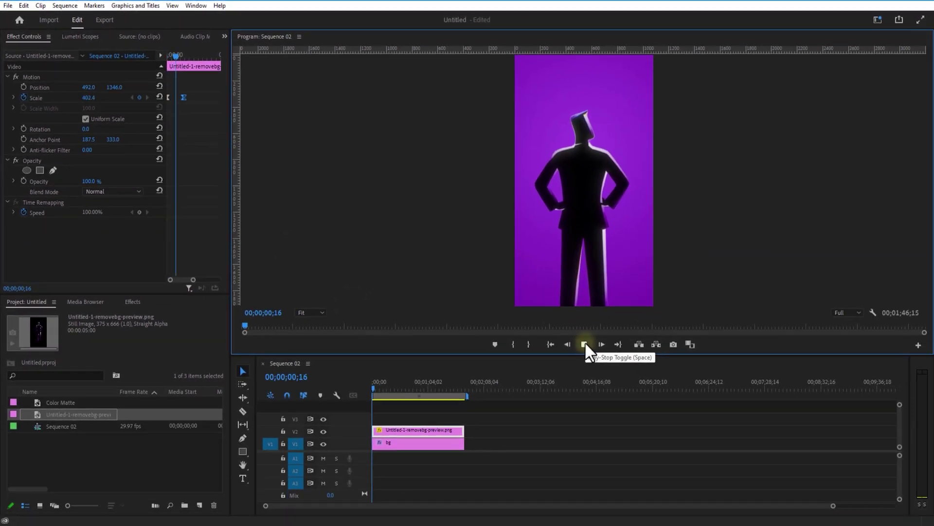
left_click(585, 344)
left_click_drag(179, 59, 158, 63)
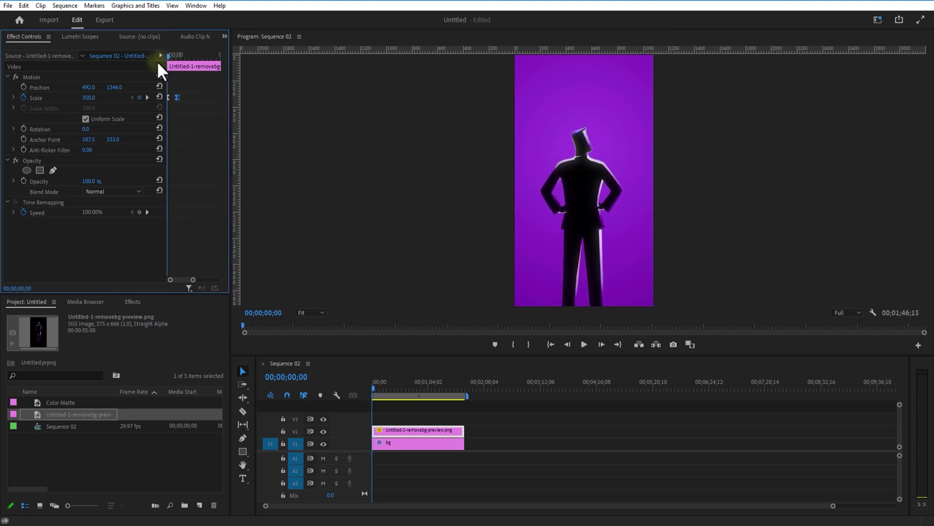
left_click(584, 345)
left_click(415, 468)
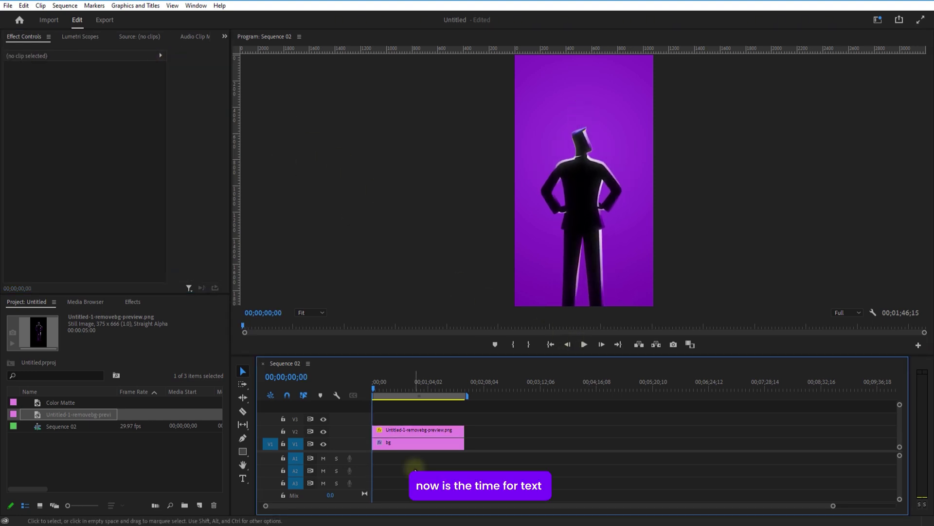
- Add the text "THIS IS HOW" above the character's head in the frame
left_click(242, 478)
left_click(535, 100)
key("Caps_Lock")
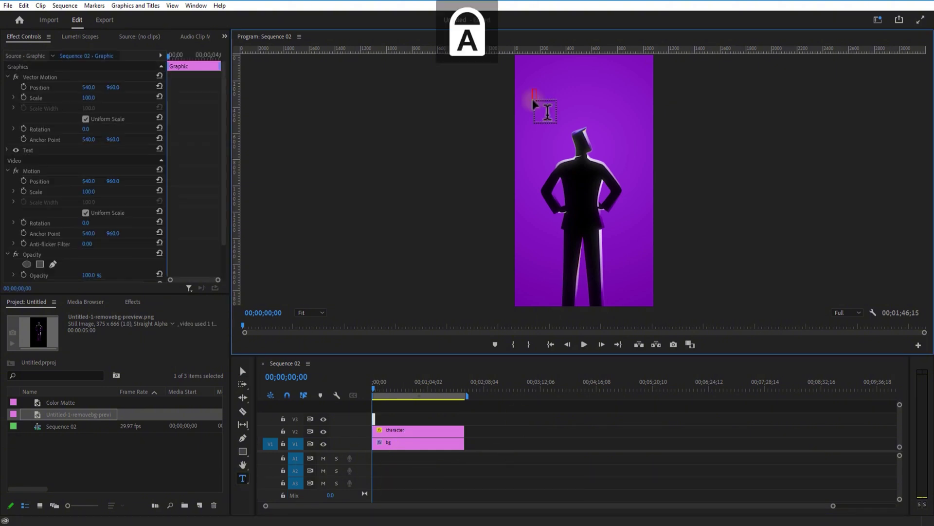
type("THIS IS how")
key("BackSpace")
key("BackSpace")
key("BackSpace")
type("HOW")
- Set the text's font to Poppins Bold and its horizontal position to 638
left_click(7, 150)
left_click(122, 183)
type("POPPI")
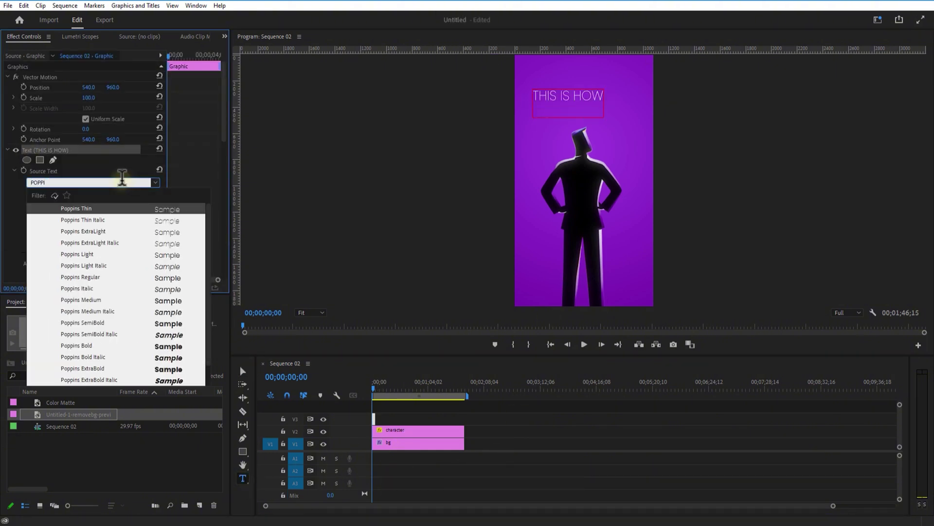
left_click(122, 346)
left_click_drag(89, 88, 138, 87)
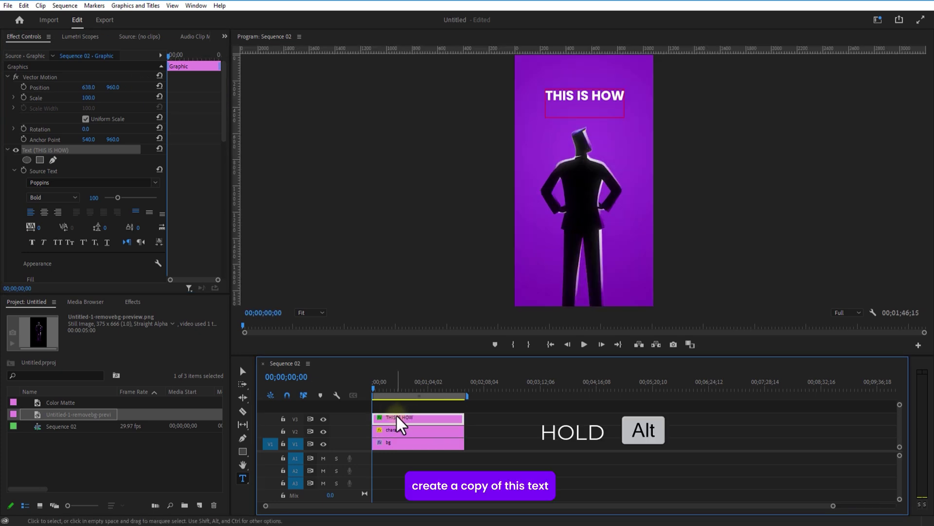
- Duplicate the THIS IS HOW clip onto track V4 and set the copy's vertical position to 1062
left_click_drag(396, 423, 401, 407)
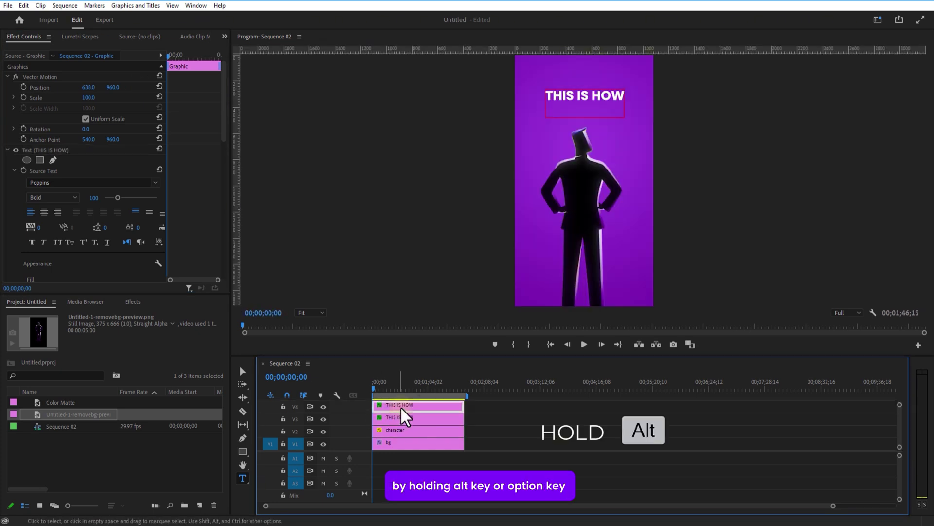
left_click_drag(113, 87, 124, 87)
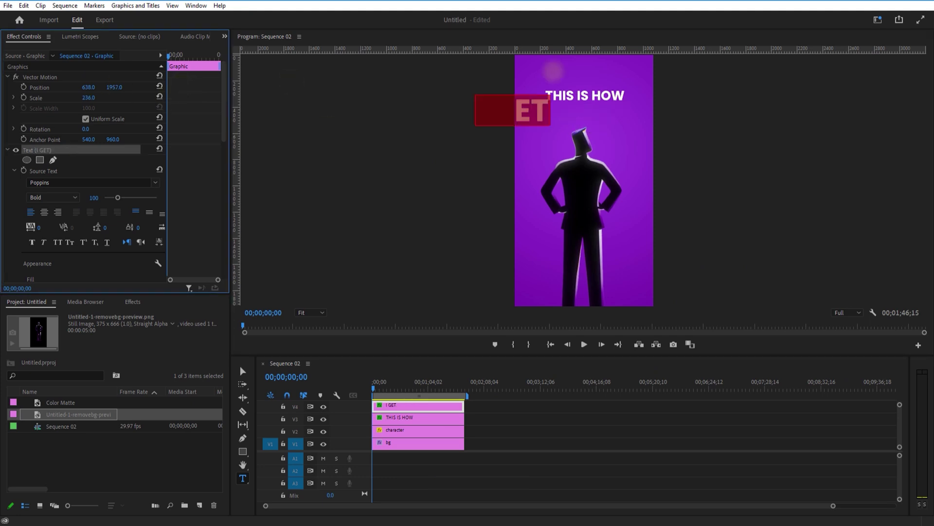
- Change the V4 copy's text to "I GET", with scale 250 and position 1240, 2086
left_click_drag(89, 87, 370, 89)
left_click(88, 97)
left_click_drag(117, 87, 67, 86)
type("250")
key("Return")
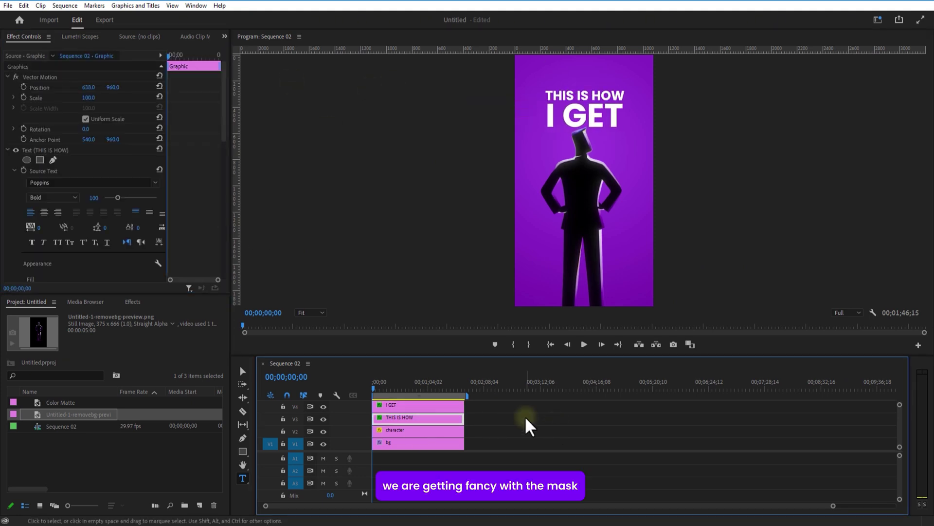
- Add a rectangle mask to the THIS IS HOW text, place it just left of the words, and keyframe its path at the start
left_click(528, 417)
left_click(452, 420)
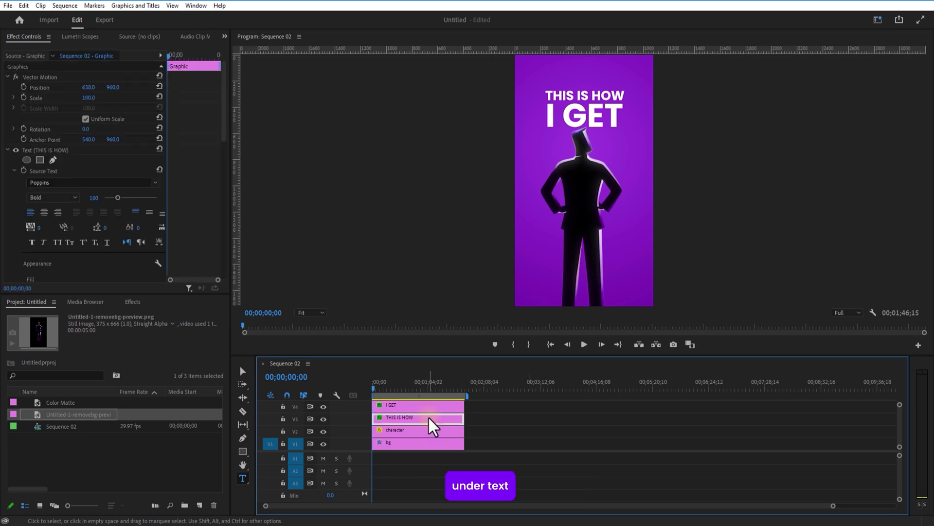
left_click(41, 161)
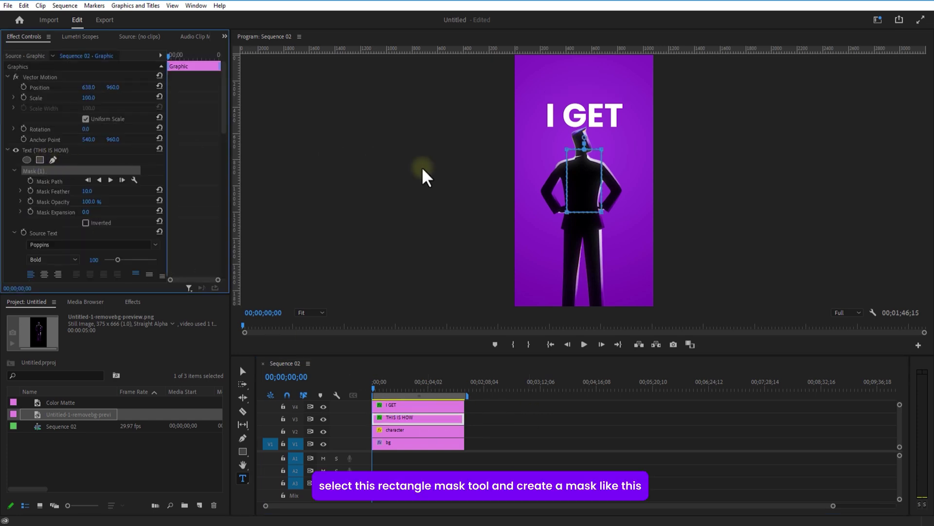
left_click_drag(585, 186, 522, 95)
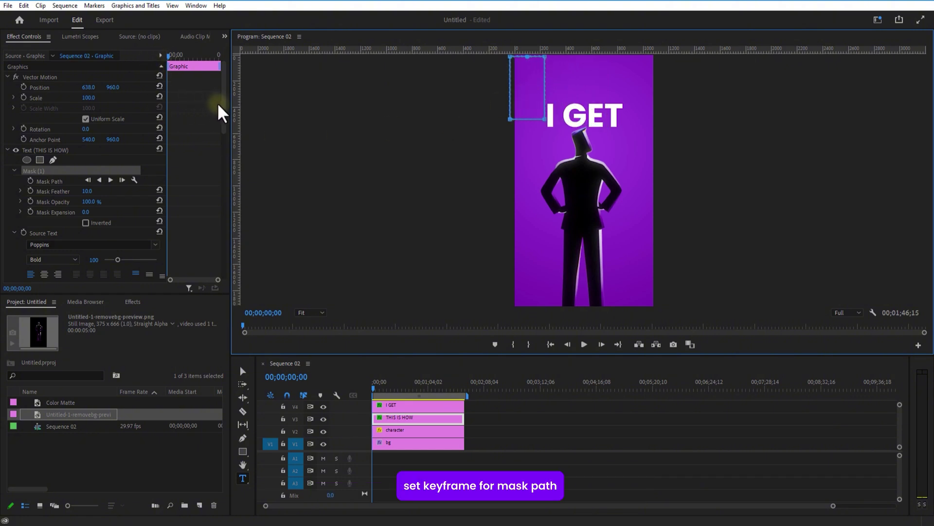
left_click(30, 180)
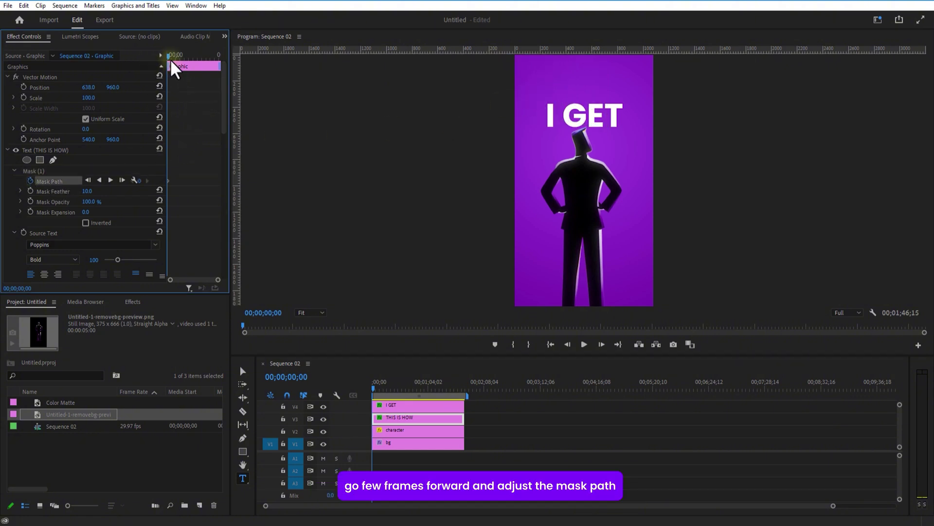
- At 00;00;01;01, keyframe the THIS IS HOW mask stretched across the full frame width to reveal the text
left_click_drag(168, 56, 170, 56)
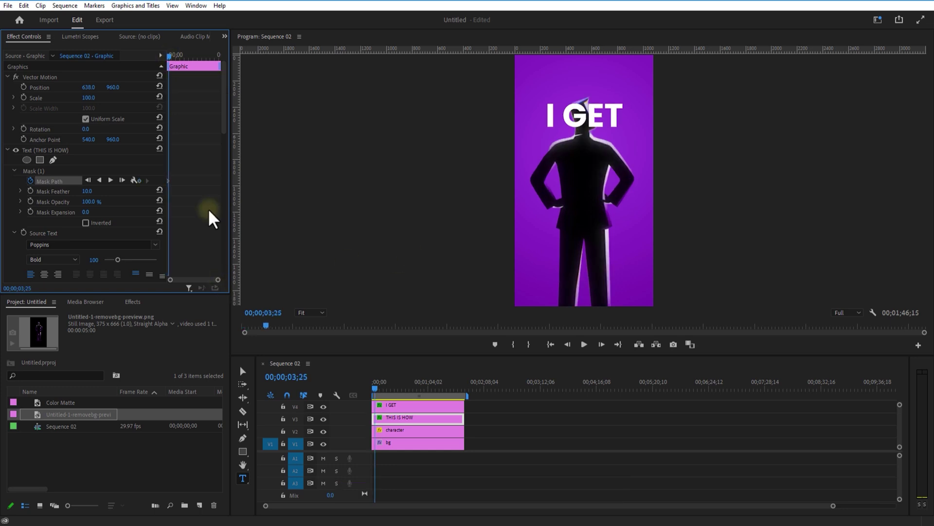
left_click_drag(218, 279, 198, 279)
left_click_drag(192, 55, 177, 65)
left_click(34, 170)
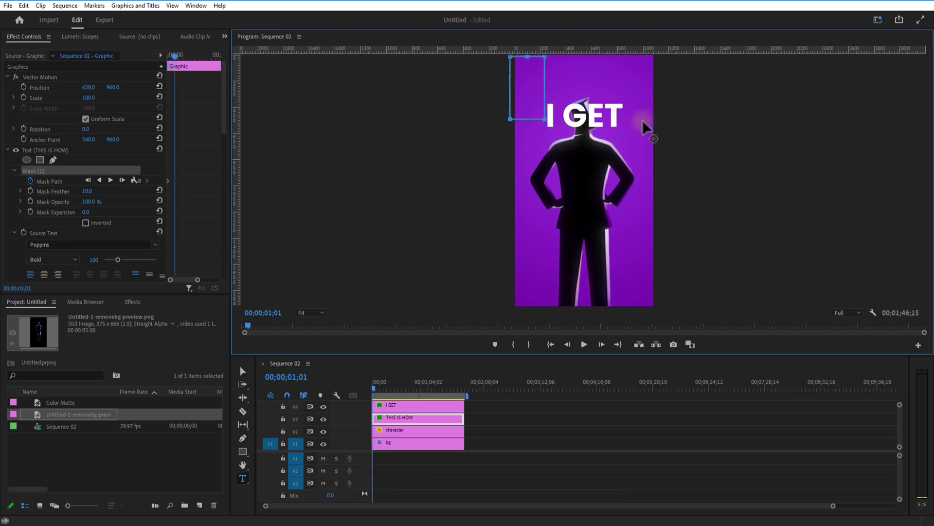
left_click_drag(643, 122, 653, 57)
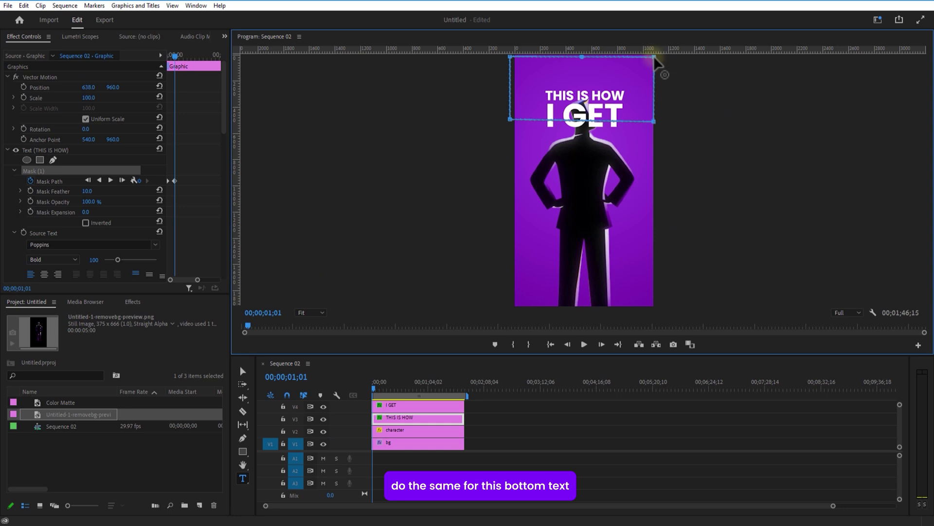
- Add a rectangle mask to the I GET text, place it left of the words, and keyframe its path at the start
left_click(395, 407)
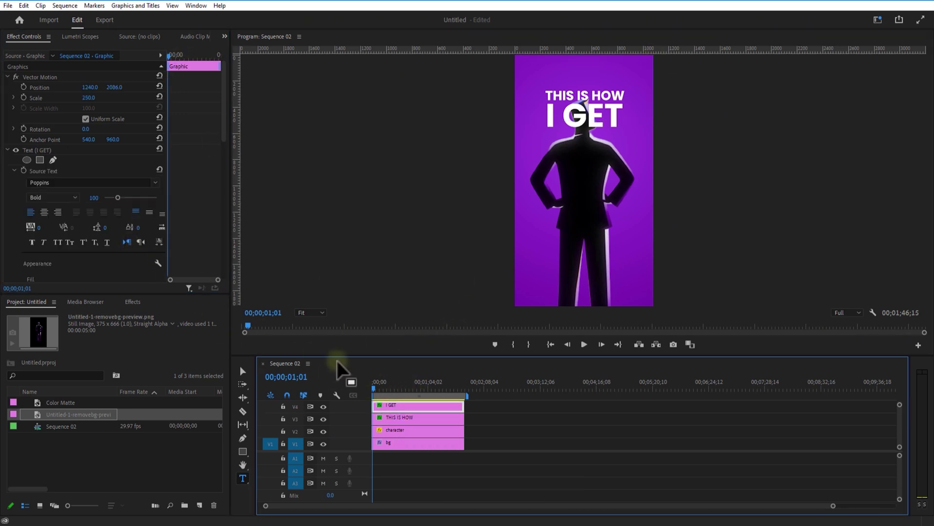
left_click(371, 388)
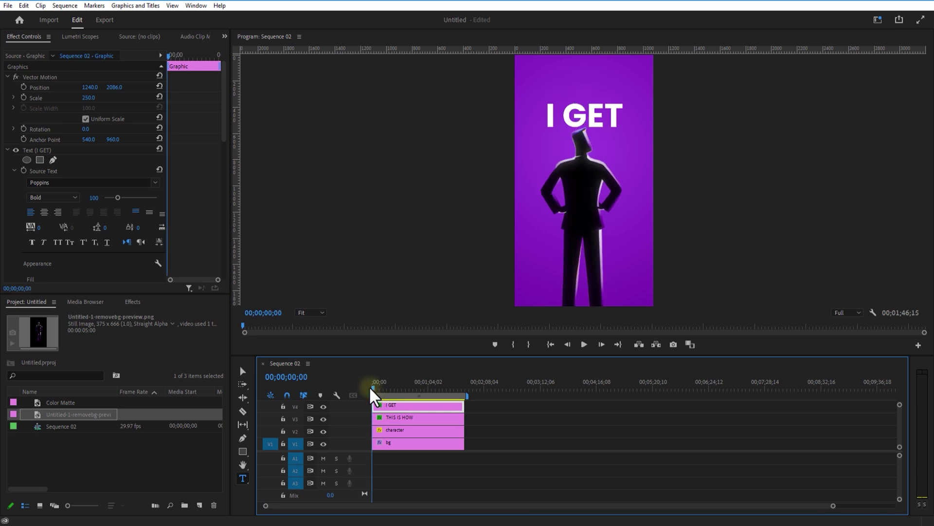
left_click(40, 160)
left_click_drag(584, 171, 525, 109)
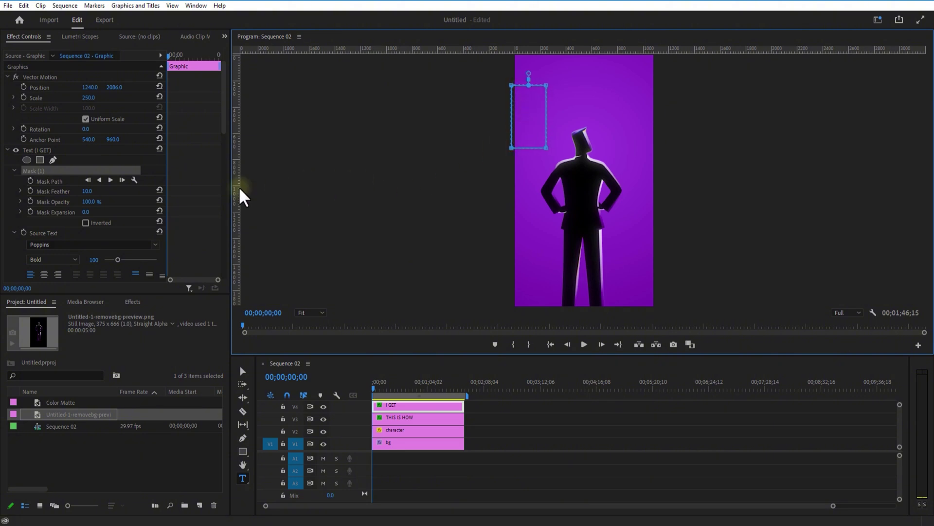
left_click(91, 177)
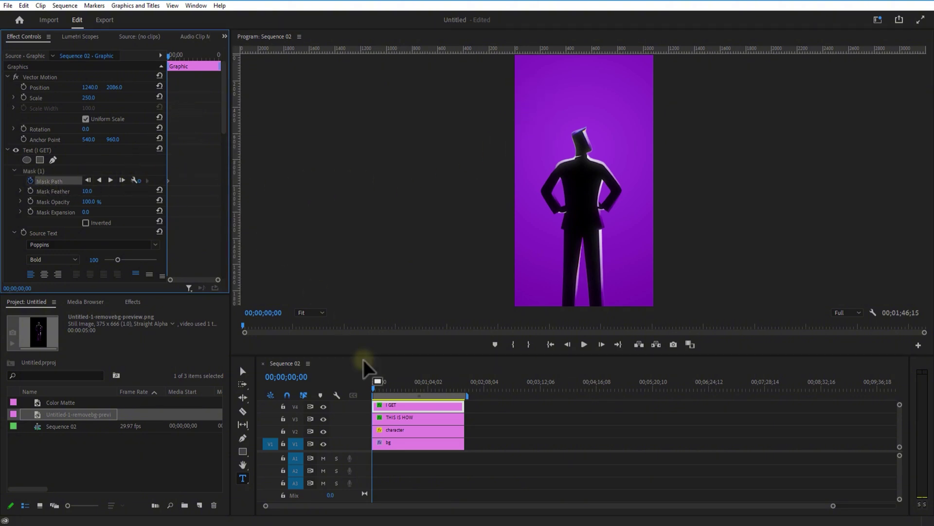
left_click(375, 386)
- At 00;00;00;29, near THIS IS HOW's second mask keyframe, stretch the I GET mask's right corners to cover the whole text
left_click(382, 424)
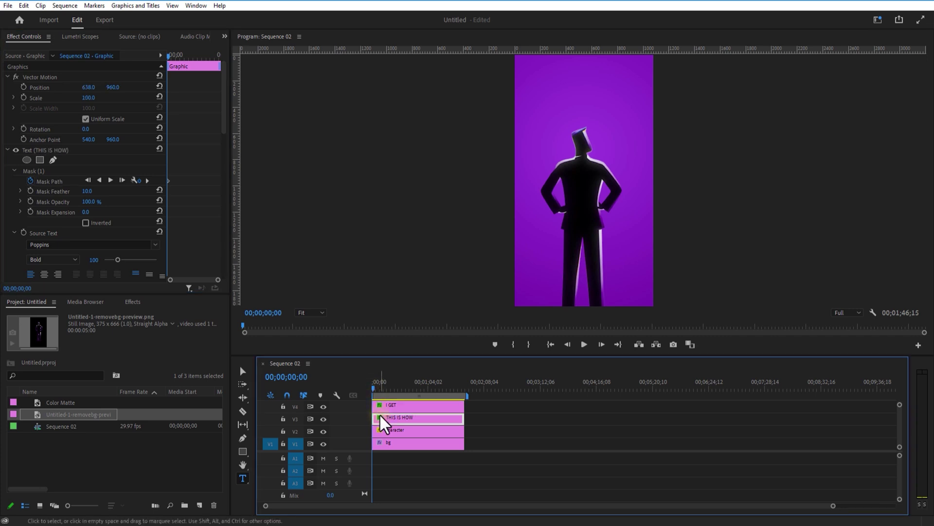
left_click_drag(217, 280, 208, 281)
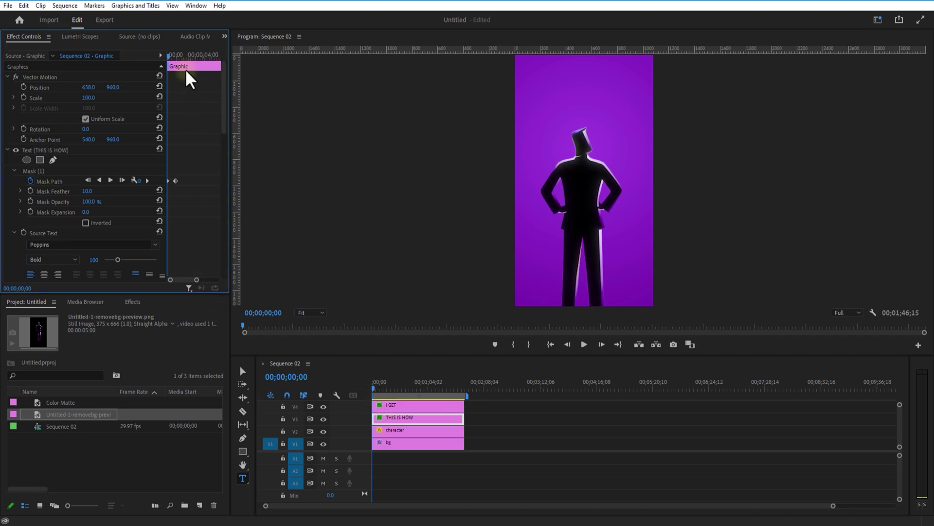
left_click_drag(173, 56, 177, 58)
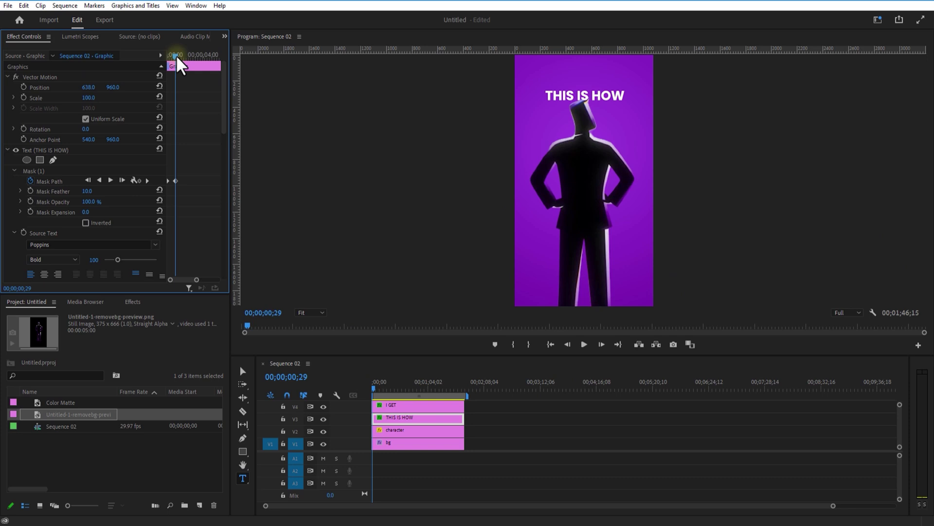
left_click(390, 405)
left_click(60, 172)
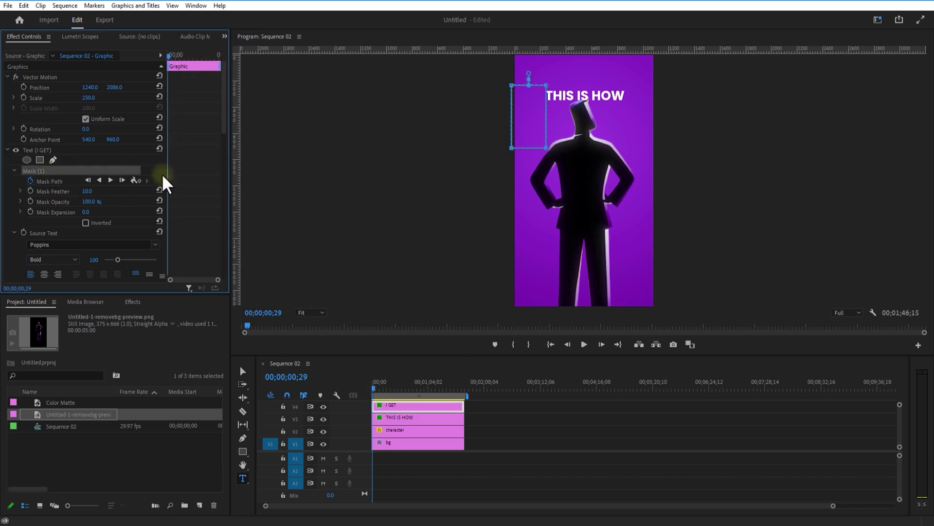
left_click_drag(547, 149, 637, 150)
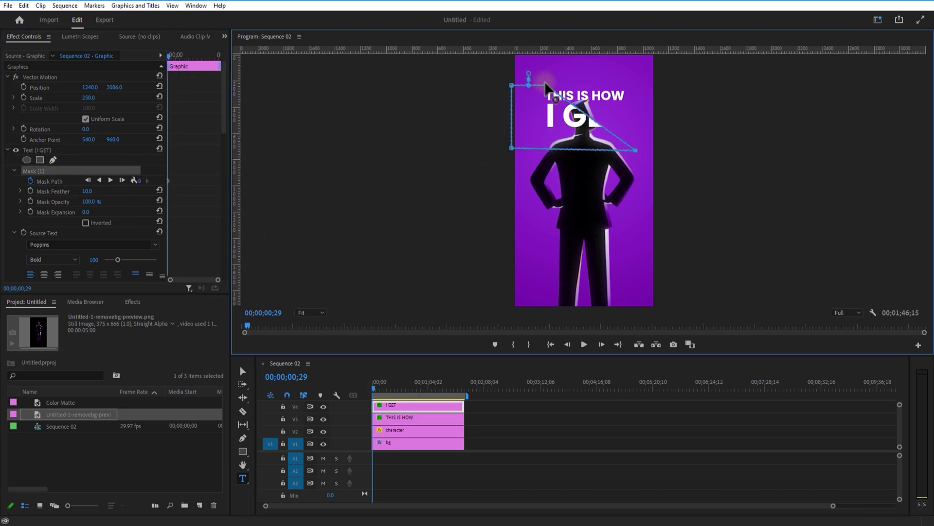
left_click_drag(646, 84, 655, 84)
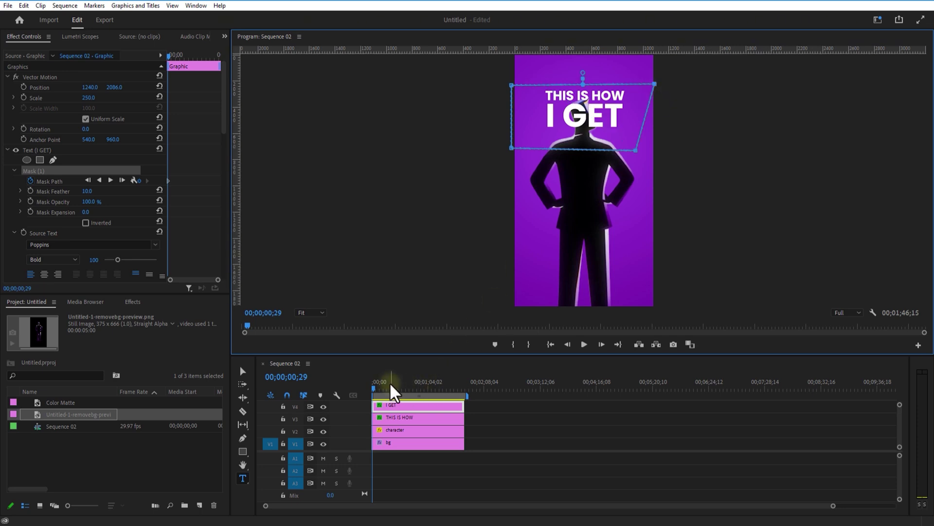
- Reorder the tracks so the character is on V4, I GET on V3 and THIS IS HOW on V2
left_click(373, 390)
left_click(375, 390)
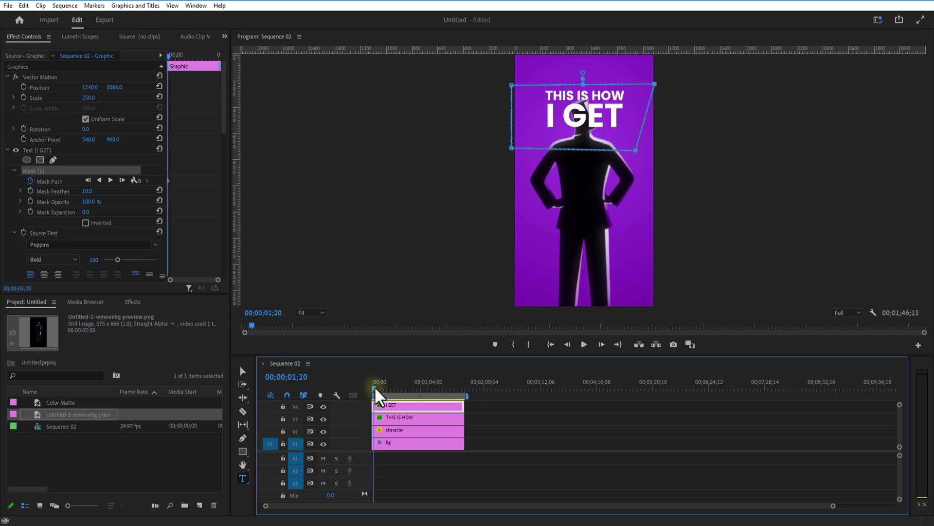
left_click_drag(463, 356, 463, 335)
left_click(405, 419)
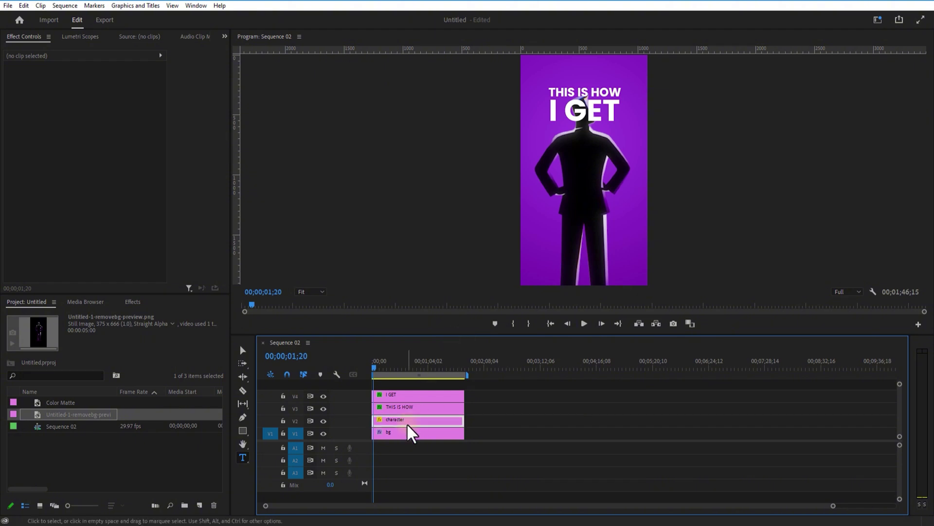
mouse_move(397, 422)
left_mouse_down()
mouse_move(397, 384)
mouse_move(397, 421)
left_mouse_up()
mouse_move(398, 394)
left_mouse_down()
mouse_move(398, 407)
mouse_move(398, 395)
left_mouse_up()
- Nest the I GET and THIS IS HOW clips into a nested sequence named TEXT
left_click_drag(482, 404, 451, 418)
right_click(448, 421)
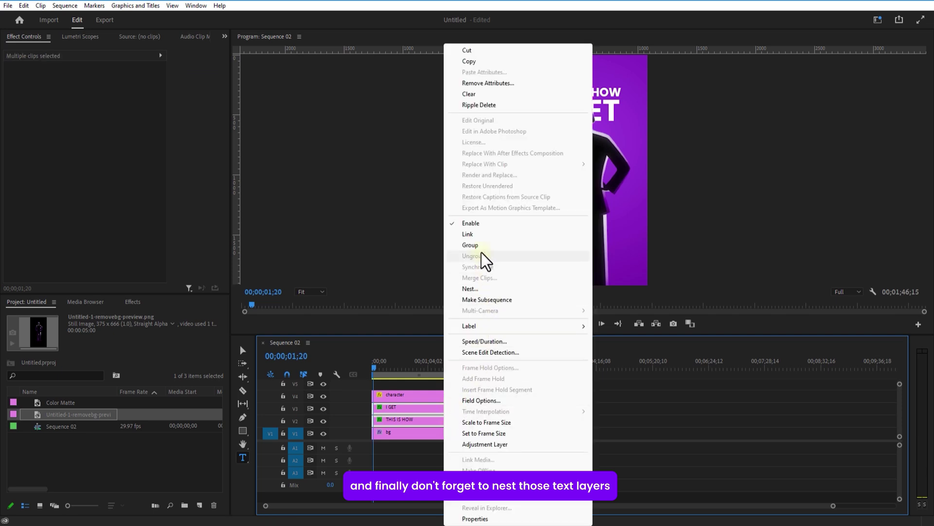
left_click(480, 294)
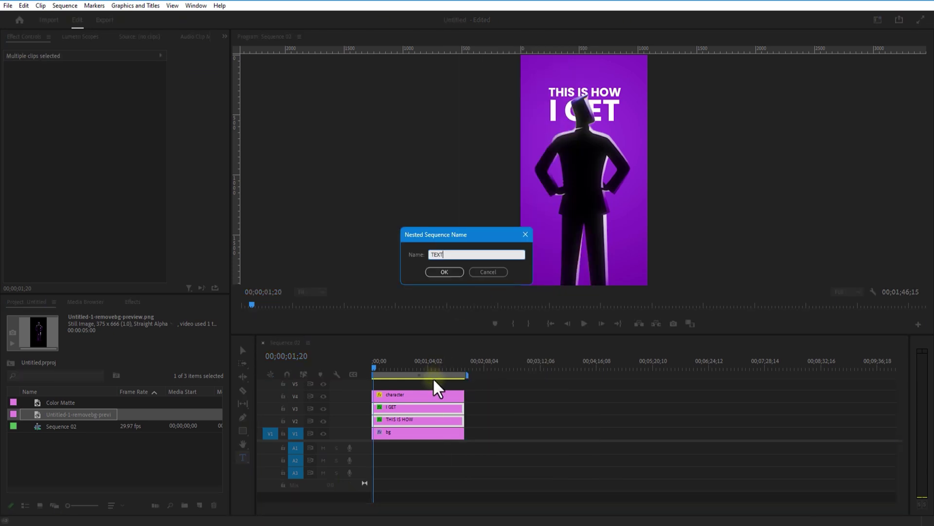
left_click(444, 272)
- Move the character clip to V3 directly above the TEXT nest and set the nest's vertical position to 814
left_click_drag(403, 421, 395, 410)
left_click(395, 421)
left_click_drag(113, 87, 42, 104)
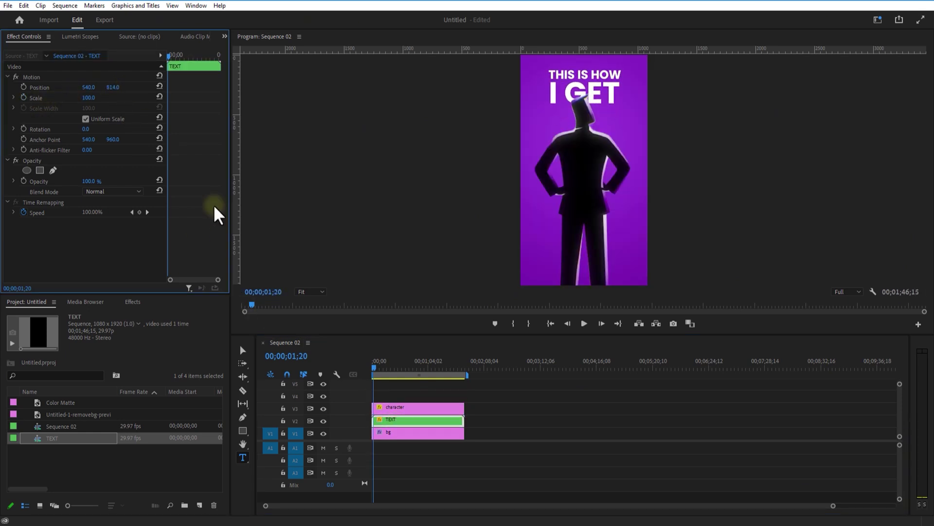
- Play the sequence from the start to preview the masked text reveal behind the character, then return to the start
left_click(375, 369)
left_click(584, 324)
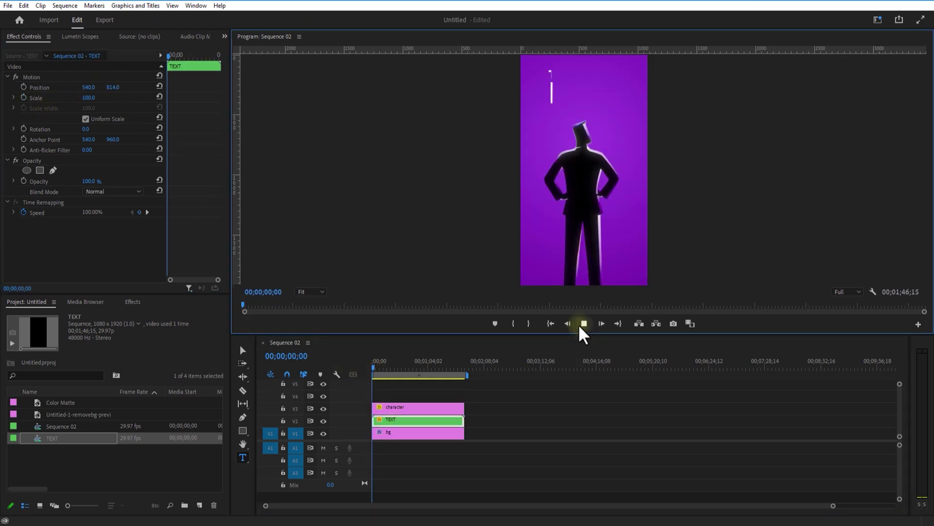
left_click(581, 326)
left_click(372, 369)
- Animate the TEXT nest's scale with keyframes of 100 at 00;00;01;02 and 80 at 00;00;01;12
key("=")
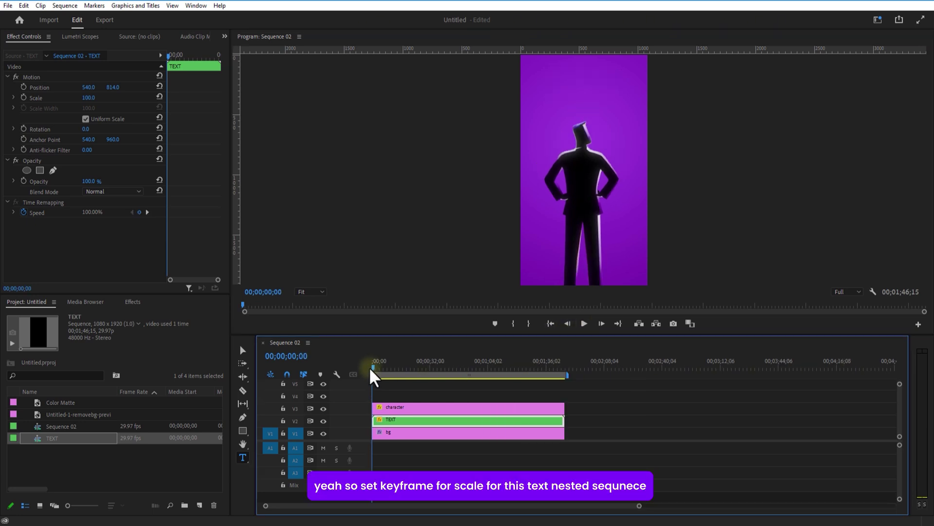
left_click(375, 369)
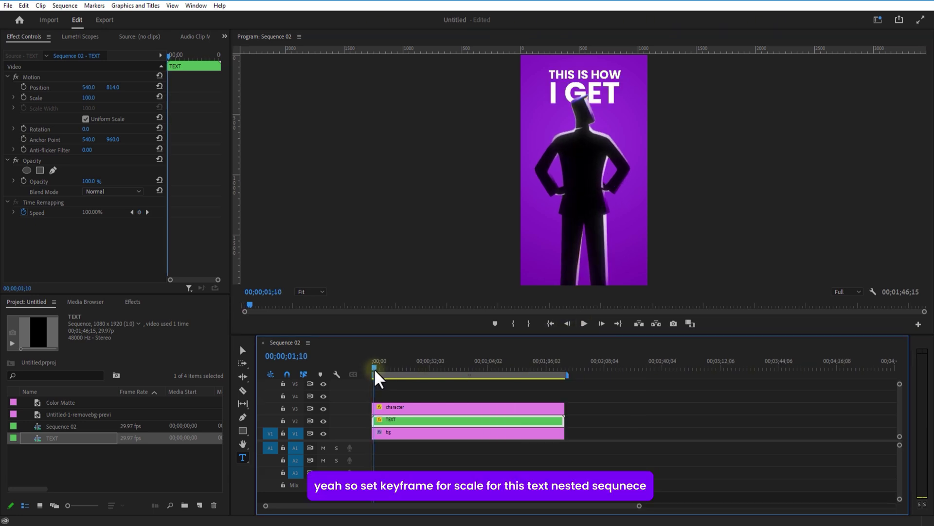
left_click_drag(375, 370, 373, 370)
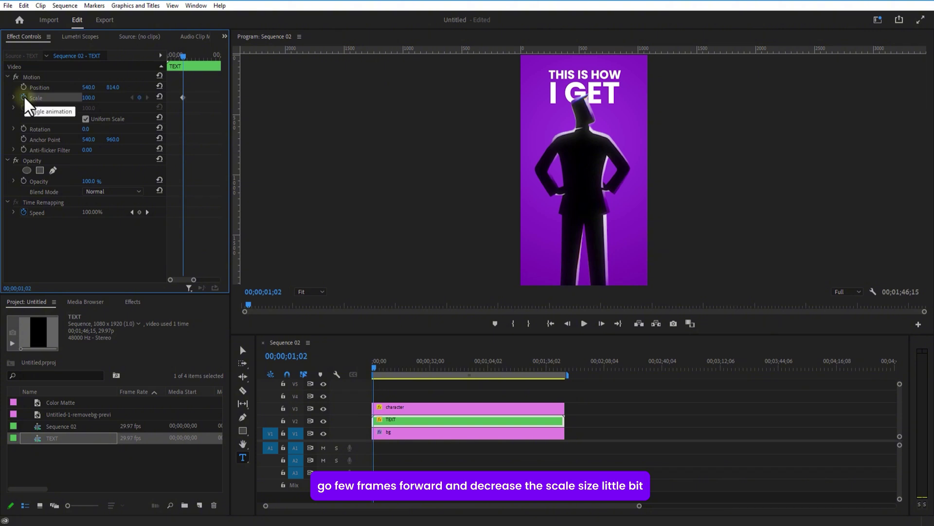
left_click_drag(184, 56, 188, 57)
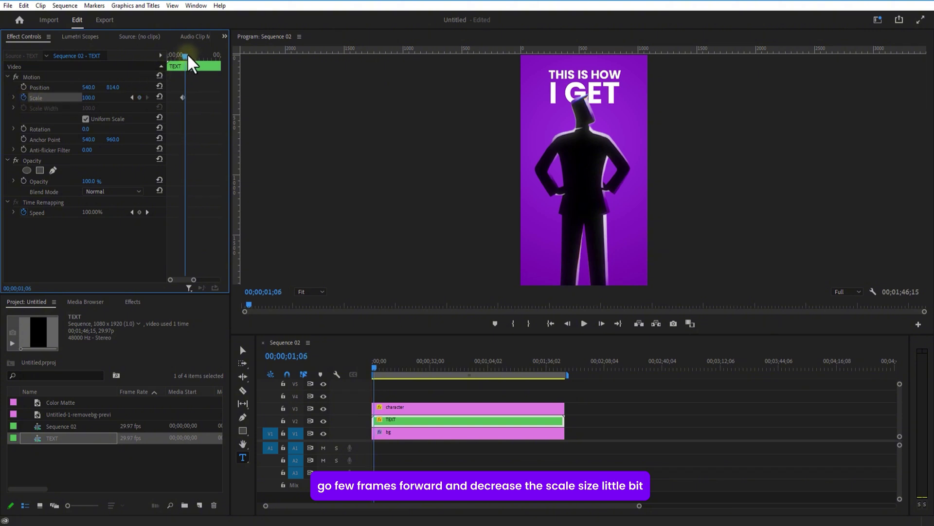
type("8")
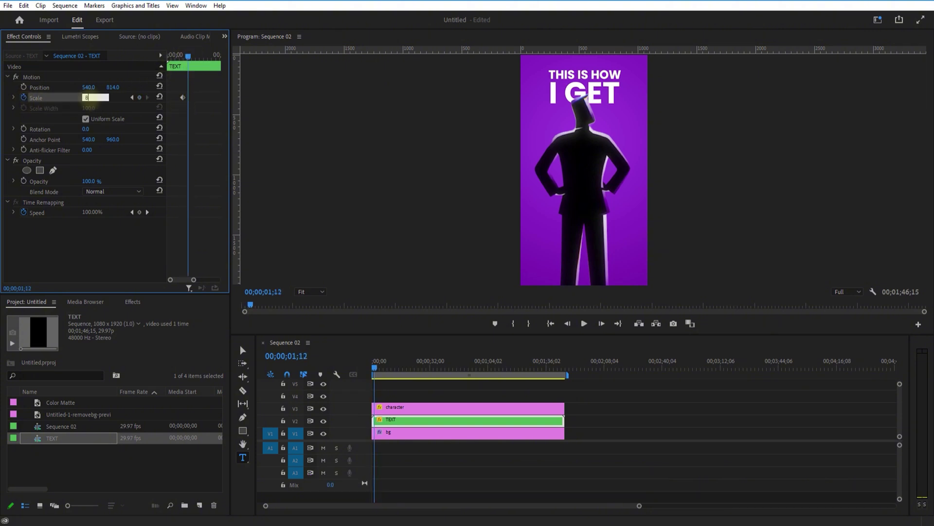
type("0")
key("Return")
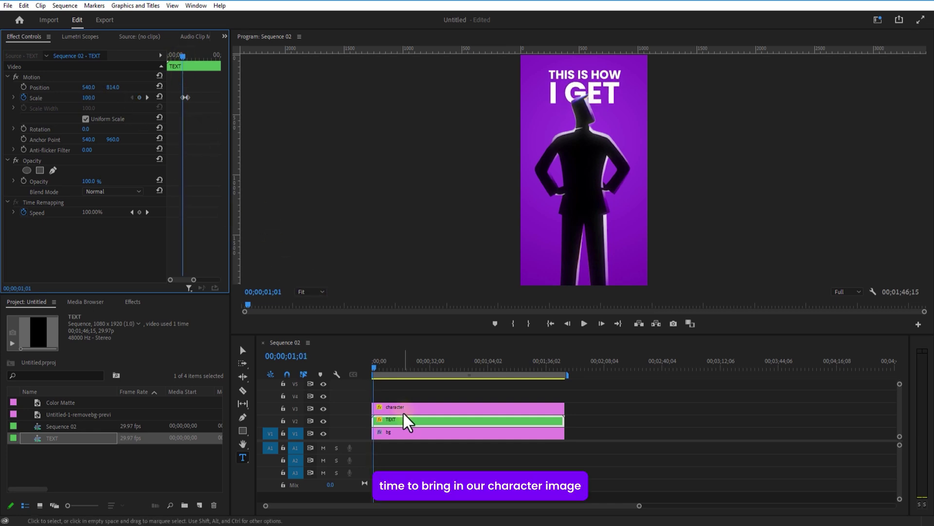
- Keyframe the character clip's scale at 450 at 00;00;01;01 and 400 at 00;00;01;12
left_click(404, 409)
left_click(201, 273)
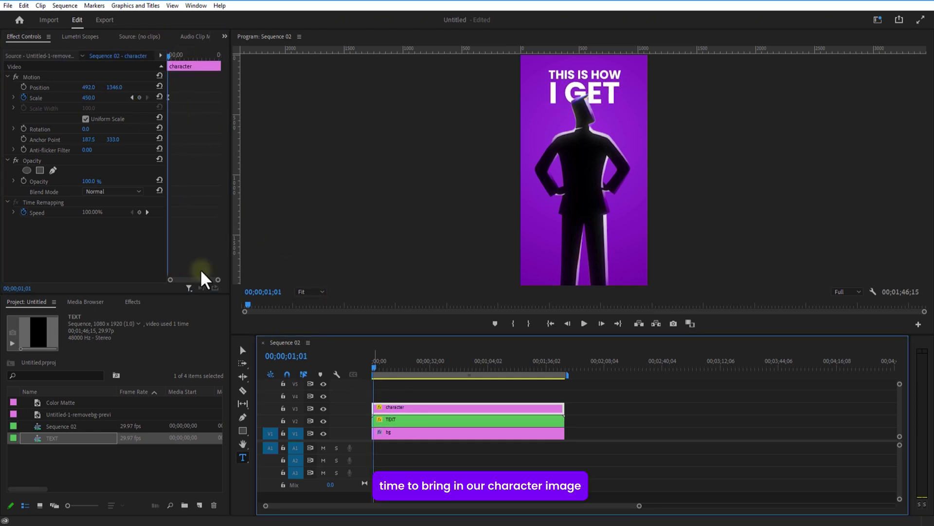
left_click_drag(218, 280, 210, 279)
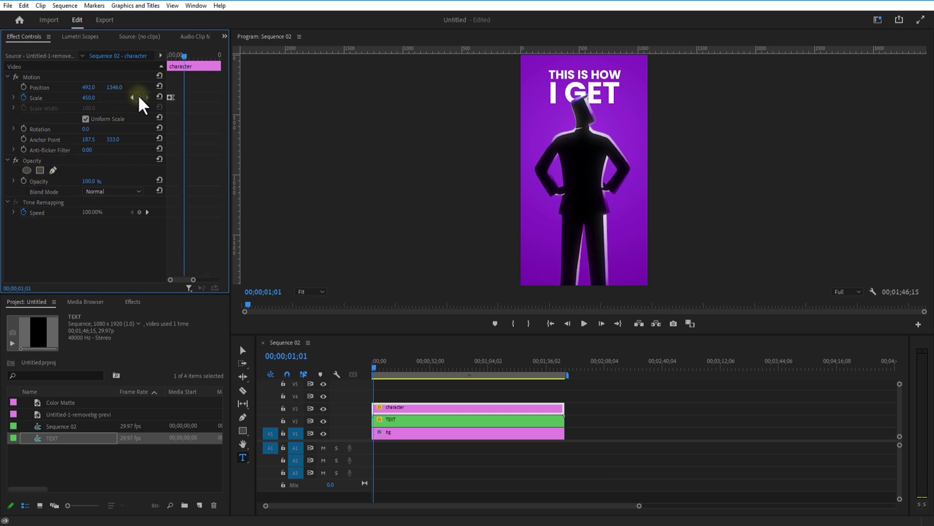
left_click_drag(183, 56, 194, 56)
left_click_drag(88, 98, 65, 104)
- Fade out the character clip with opacity keyframes of 100% at 00;00;01;01 and 0% at 00;00;01;12
left_click_drag(194, 56, 178, 61)
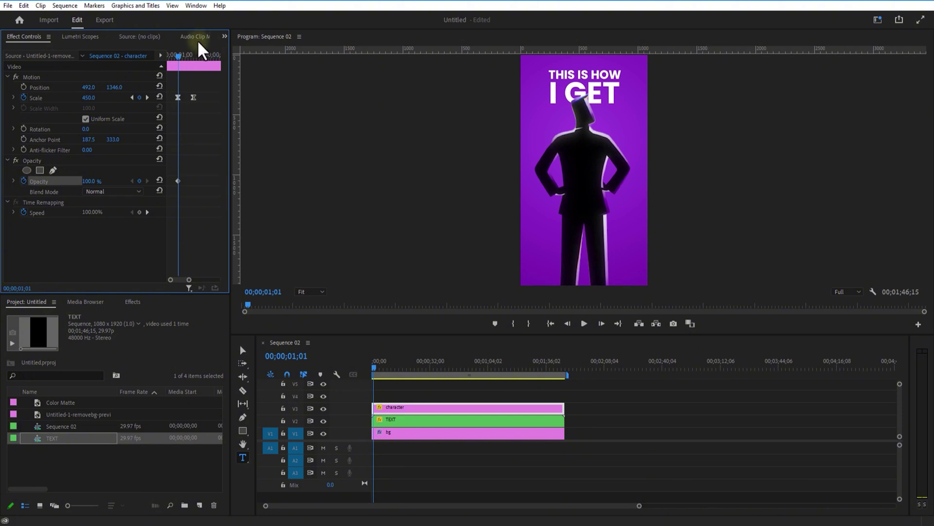
left_click_drag(179, 58, 195, 68)
left_click_drag(90, 181, 28, 182)
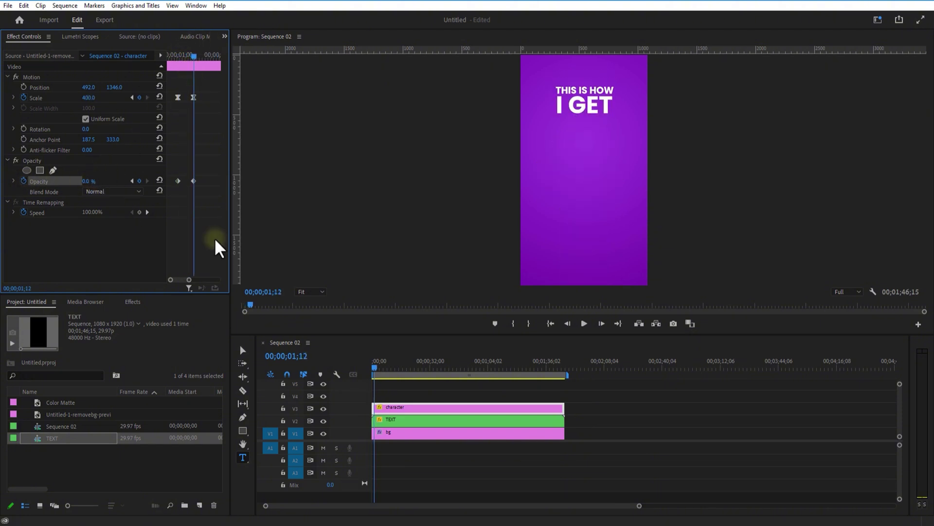
left_click(404, 416)
left_click(405, 408)
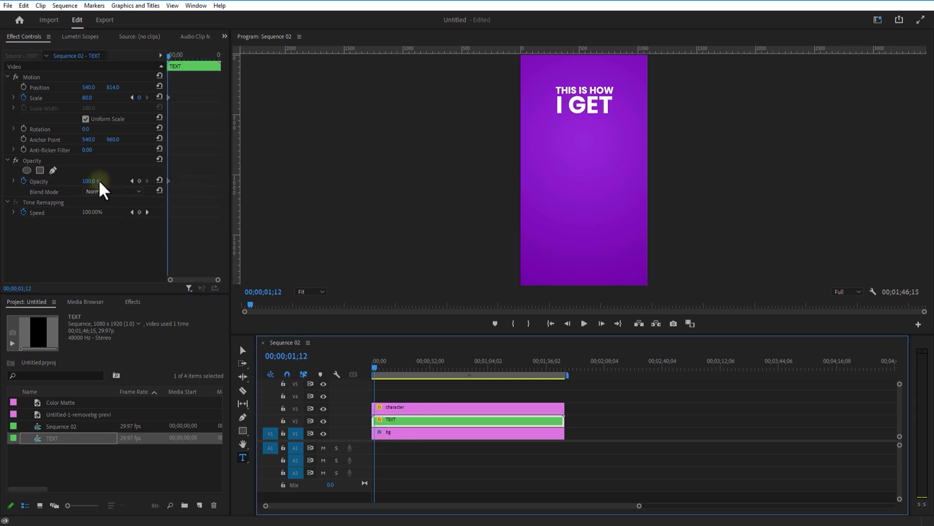
- Set the TEXT nest's opacity to 0% at 00;00;01;12 and play the sequence from the start to check the fade
left_click_drag(97, 181, 51, 181)
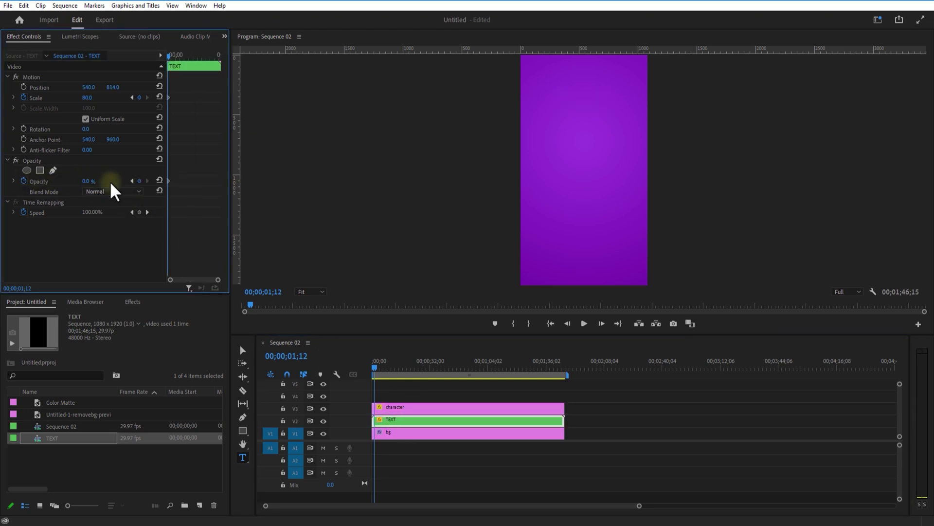
left_click(165, 55)
left_click(584, 323)
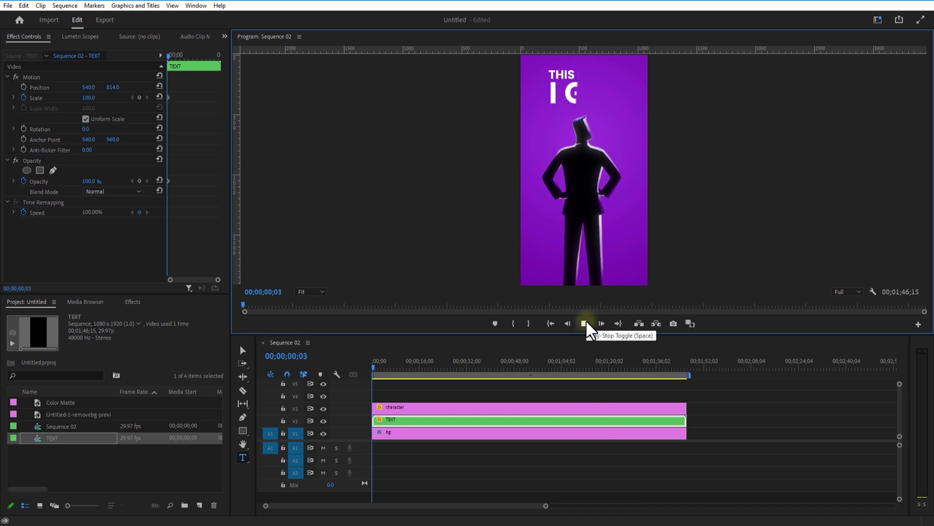
left_click(585, 323)
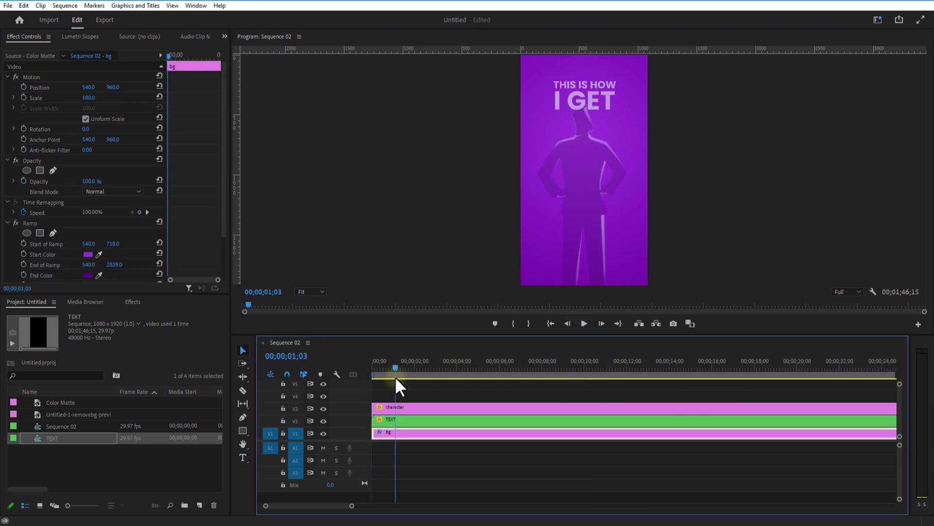
- Split the character and TEXT clips at 00;00;01;03 and delete the portions after the cut
left_click(243, 390)
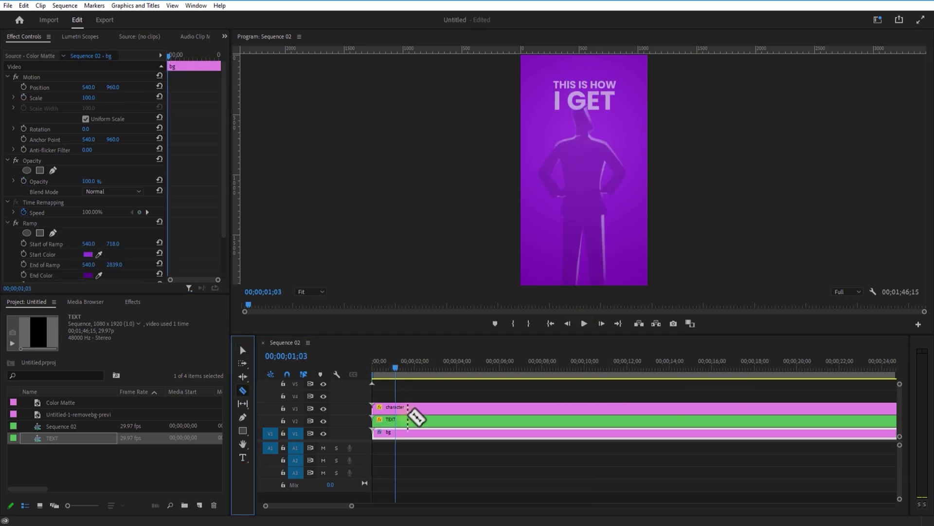
left_click(405, 408)
left_click(407, 421)
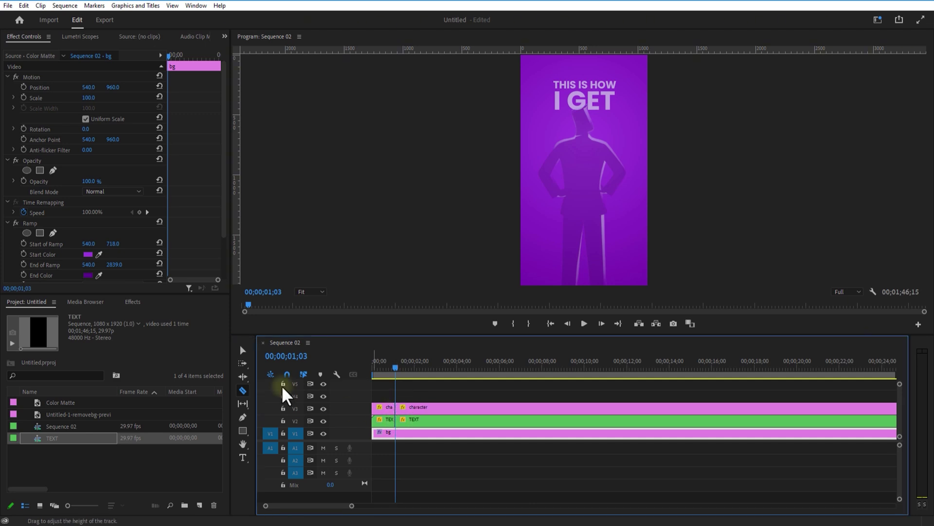
left_click(243, 351)
left_click_drag(413, 394, 418, 417)
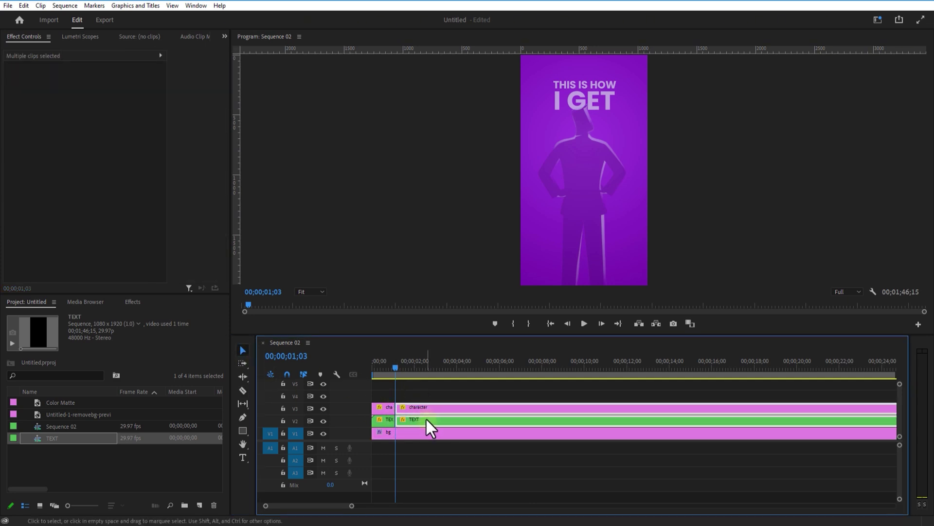
key("Delete")
- Import the eye image and place it on V2 at 00;00;01;03, directly after the TEXT nest
right_click(124, 465)
left_click(155, 354)
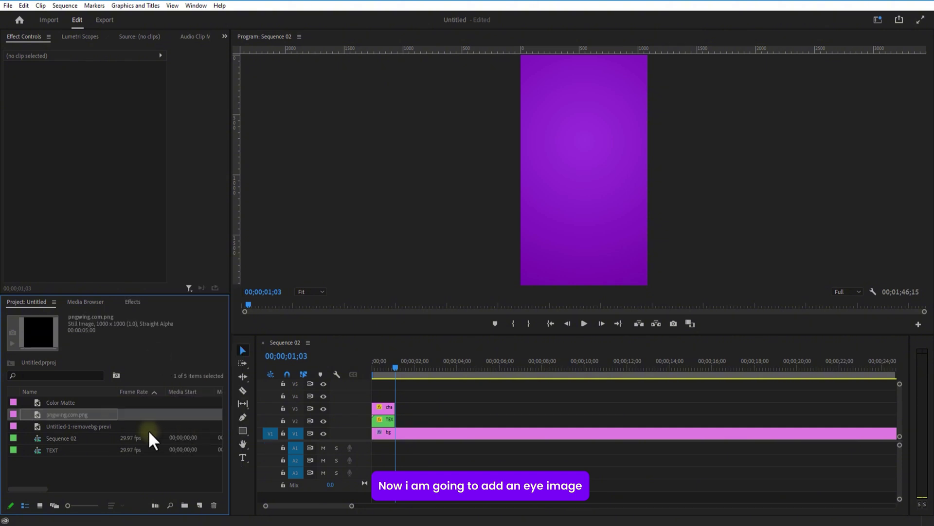
left_click_drag(148, 430, 431, 421)
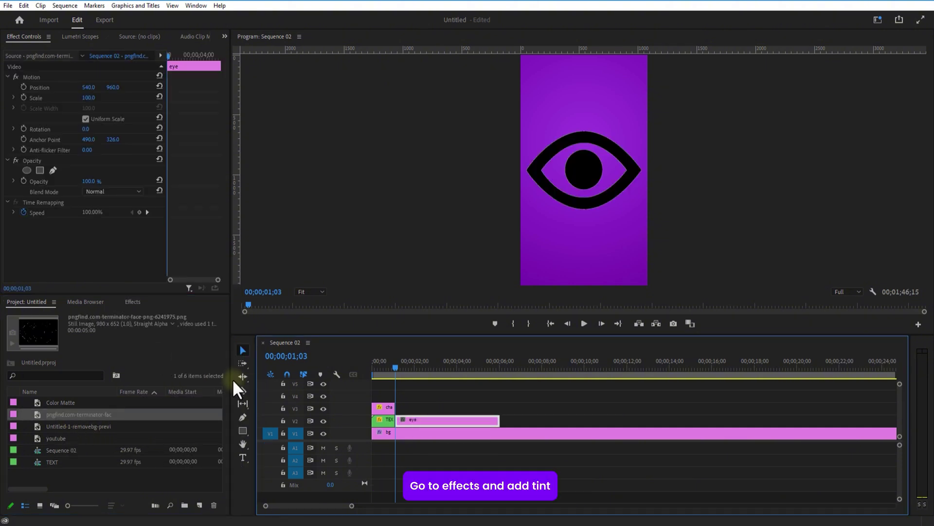
- Apply the Tint effect to the eye clip and map black to a dark purple
left_click(132, 301)
double_click(47, 315)
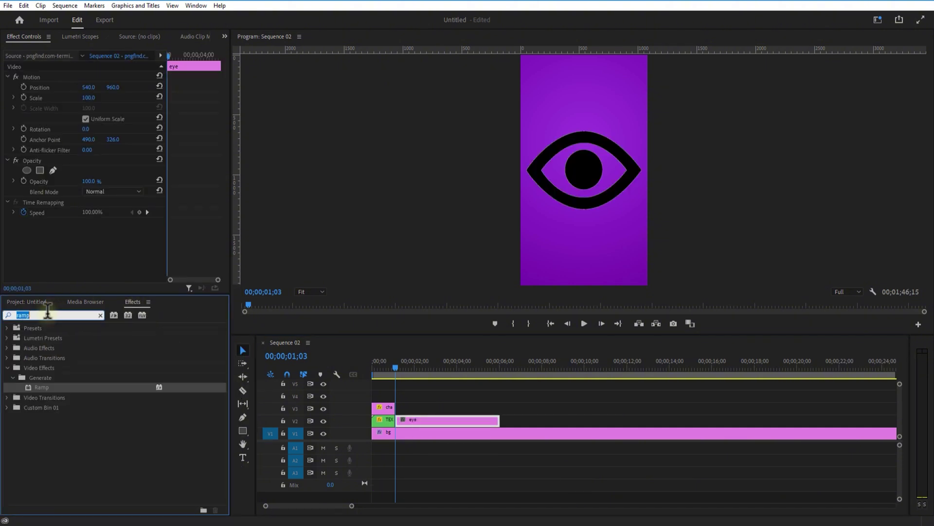
type("tint")
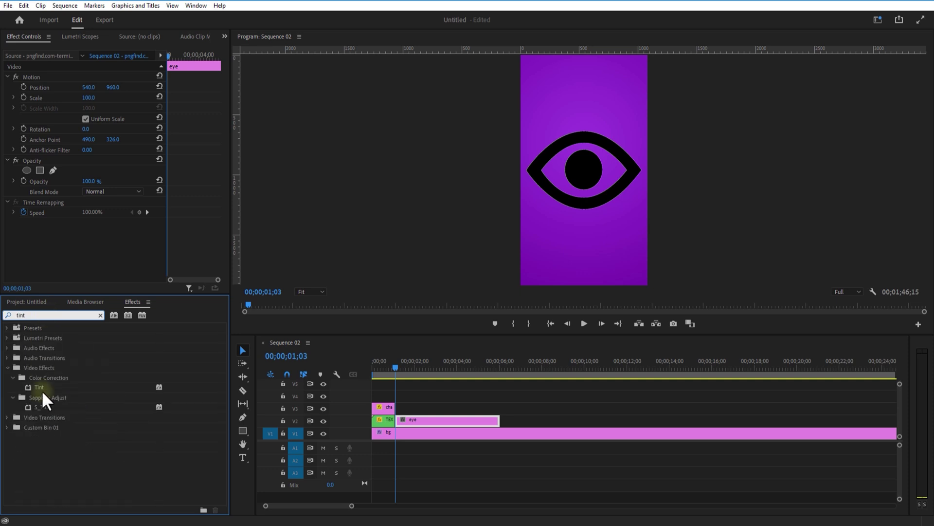
left_click_drag(41, 388, 413, 419)
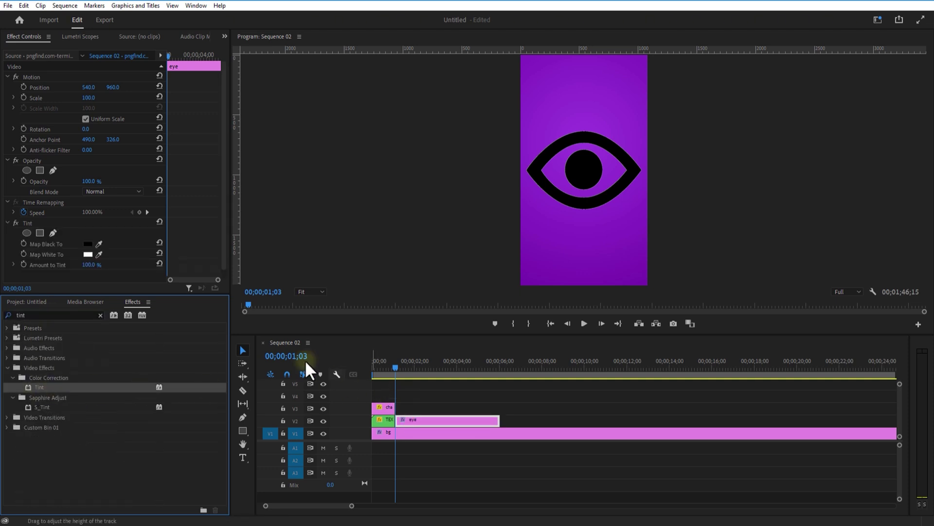
left_click(88, 243)
mouse_move(458, 297)
left_mouse_down()
mouse_move(470, 249)
mouse_move(470, 259)
left_mouse_up()
left_click(574, 193)
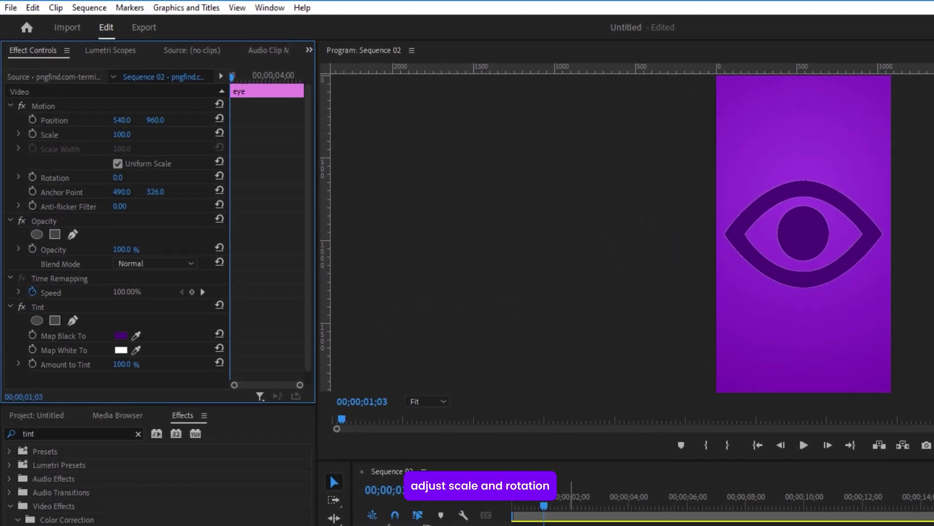
- Scale the eye to 30, rotate it 22° and set its horizontal position to 808
left_click_drag(88, 97, 51, 107)
left_click_drag(70, 149, 79, 152)
left_click_drag(128, 177, 148, 177)
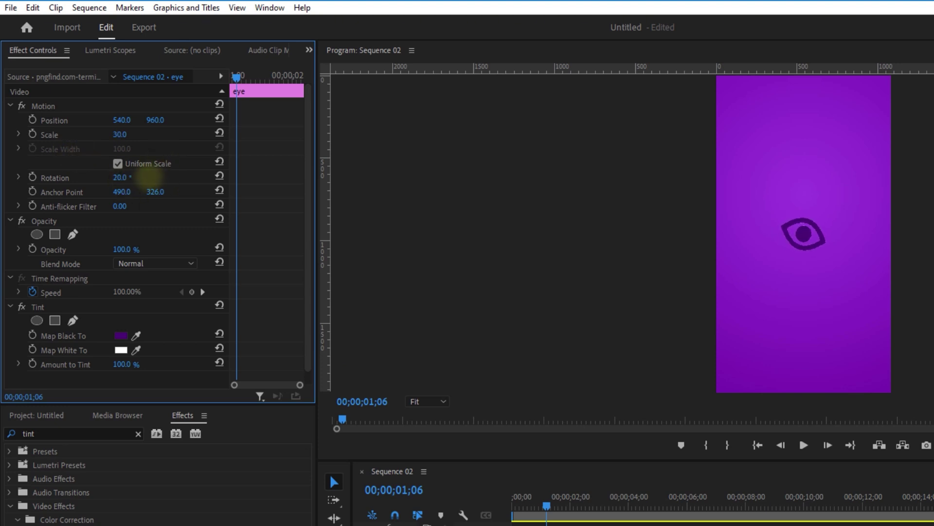
left_click_drag(124, 126, 306, 131)
- Animate the eye's scale with keyframes of 30 at 00;00;01;03 and 20 at 00;00;02;00
left_click(544, 516)
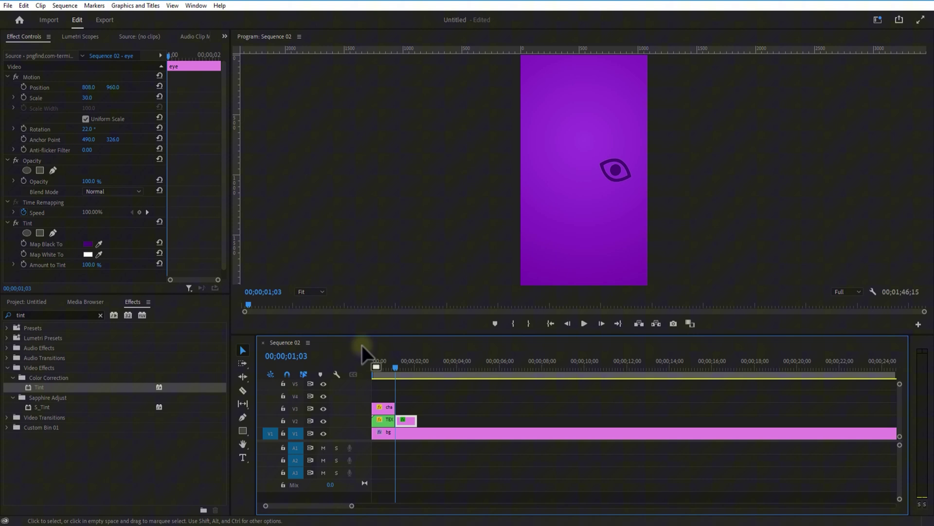
left_click(30, 129)
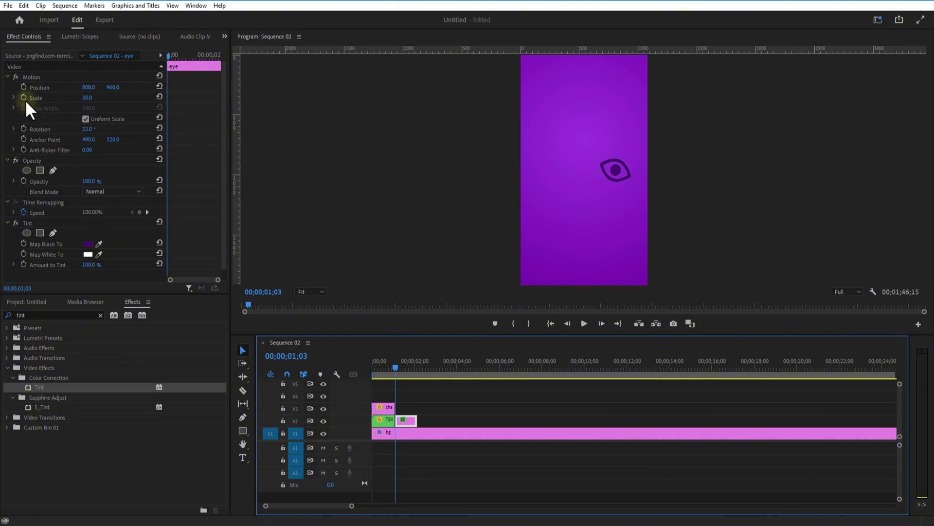
left_click_drag(168, 57, 215, 88)
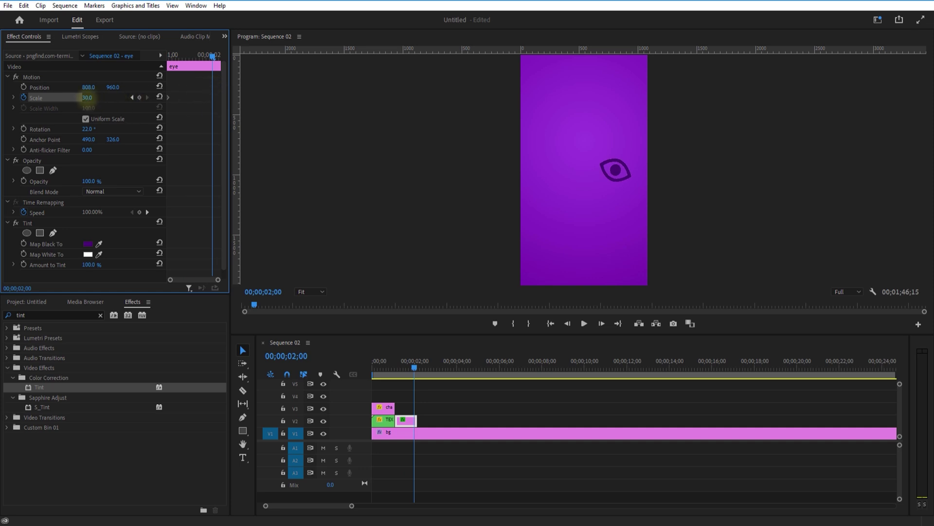
left_click(87, 97)
type("20")
key("Return")
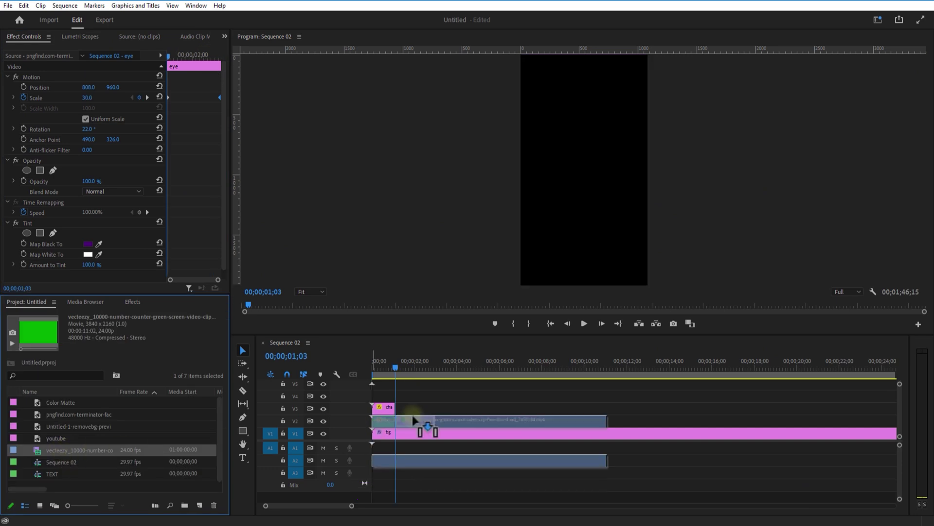
- Place the green-screen number counter video on V3 at 00;00;01;03, above the eye clip, and unlink and remove its audio
left_click_drag(417, 430, 410, 423)
right_click(480, 408)
left_click(481, 408)
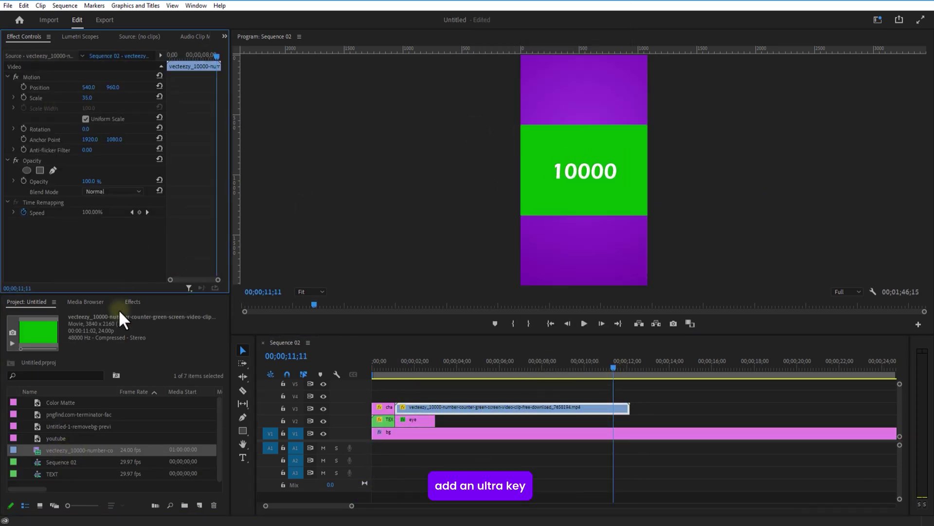
- Apply the Ultra Key effect to the number counter clip and sample the green background as the key color
left_click(132, 301)
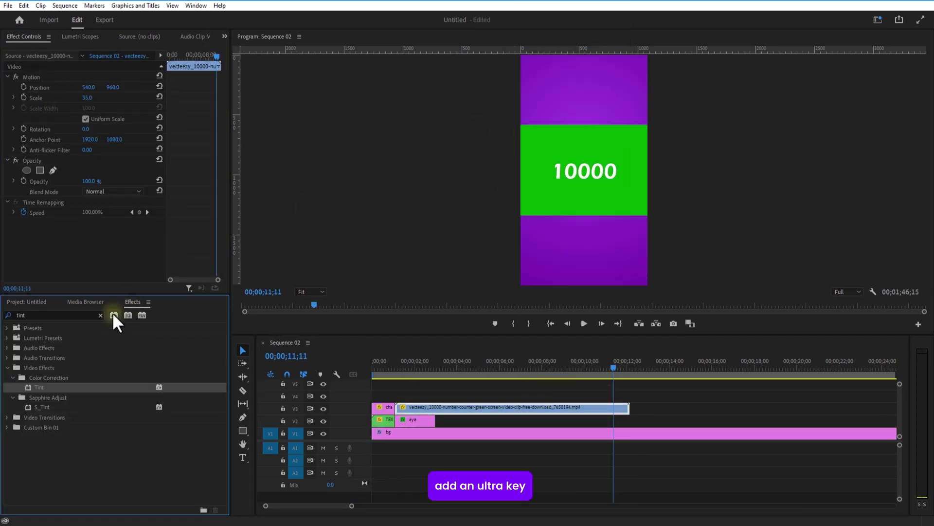
type("ultr")
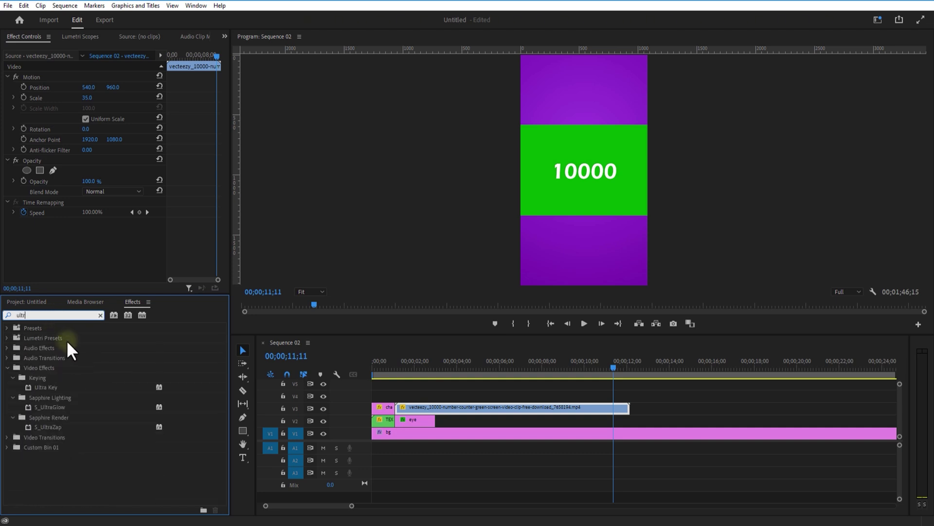
left_click(54, 387)
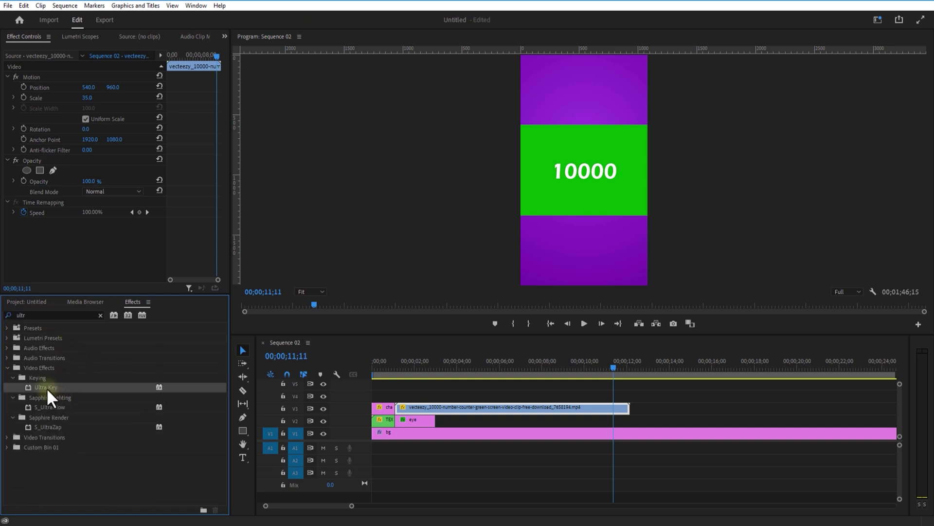
left_click_drag(46, 387, 524, 408)
left_click(99, 264)
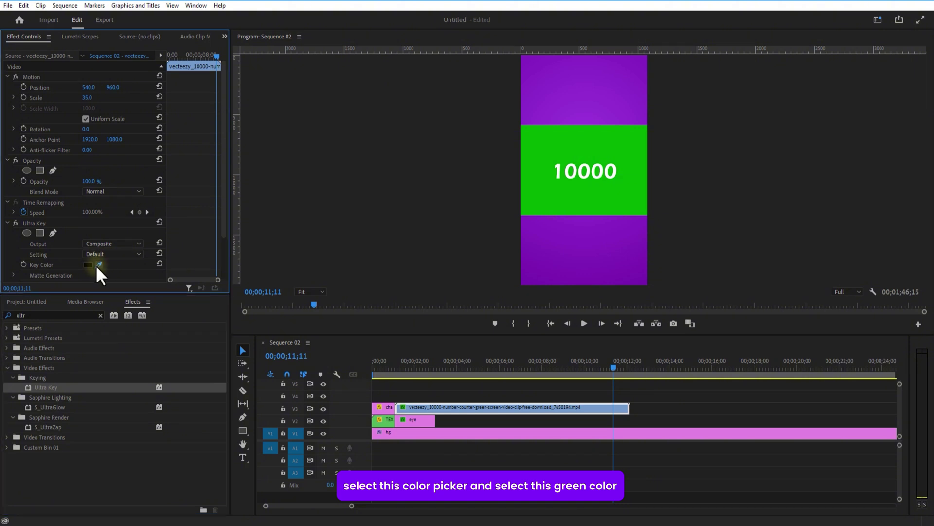
left_click(555, 141)
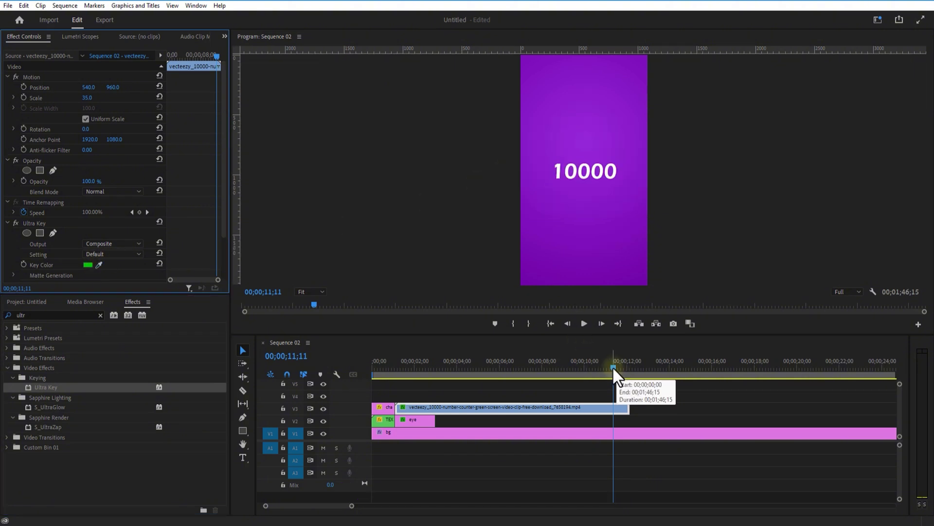
- Speed up the number counter clip to 590% with Optical Flow time interpolation
left_click_drag(612, 366, 433, 387)
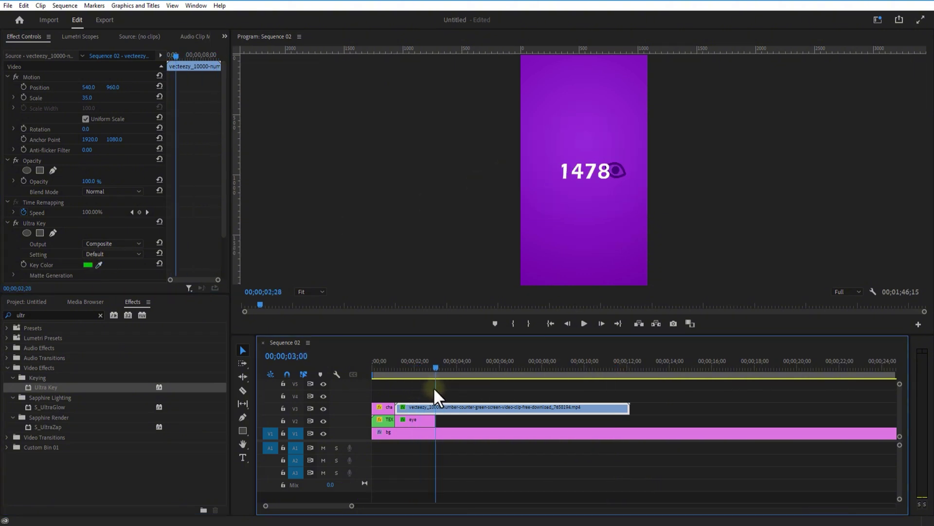
right_click(443, 409)
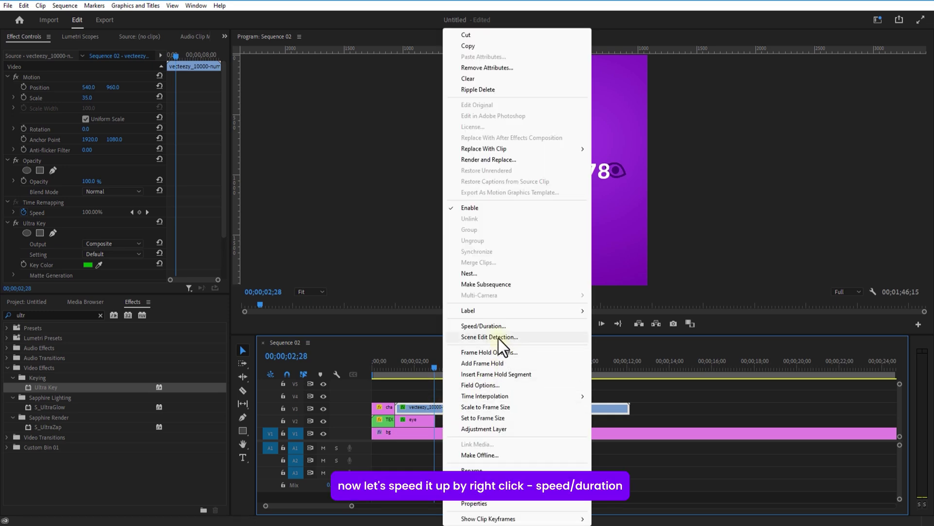
left_click(495, 326)
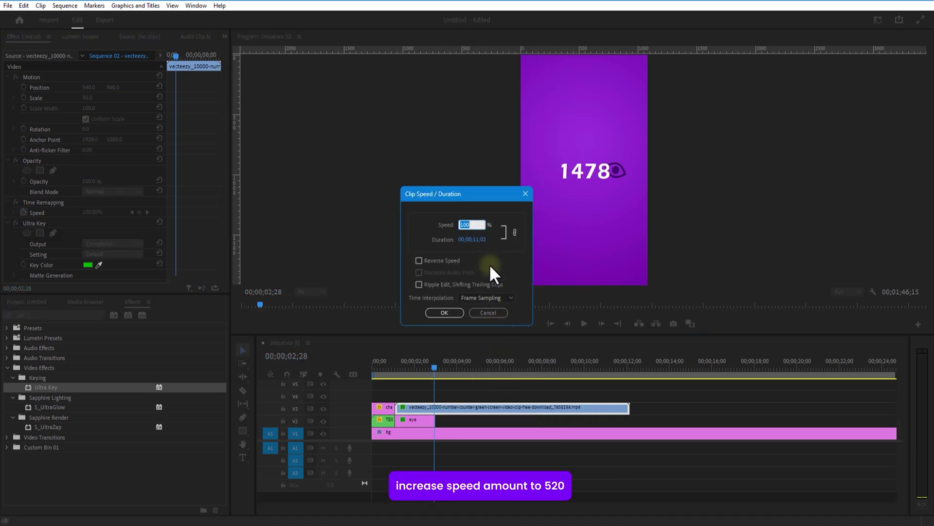
type("5")
type("80")
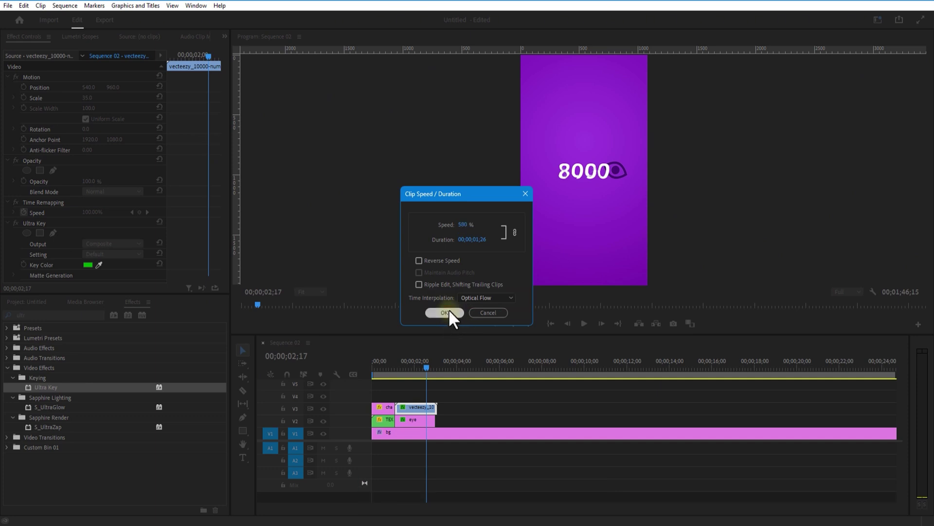
left_click(449, 311)
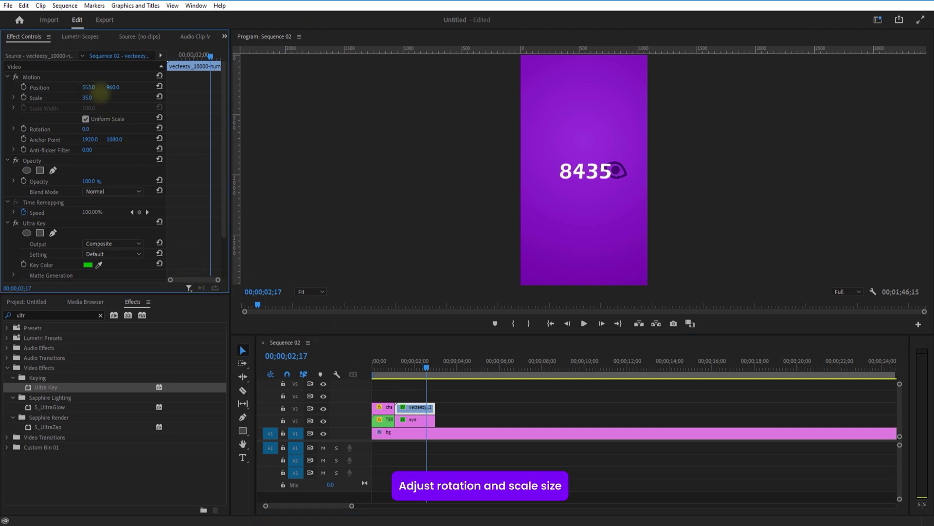
- Place the number counter just below the eye at position 765, 1081, with a rotation of 22° and a scale of 20
left_click_drag(88, 87, 117, 90)
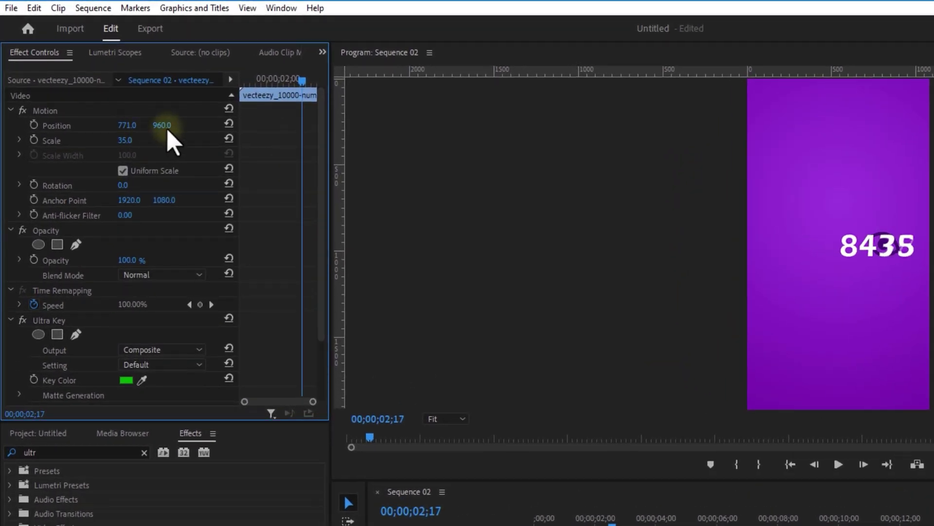
left_click_drag(163, 125, 176, 126)
left_click_drag(124, 185, 141, 185)
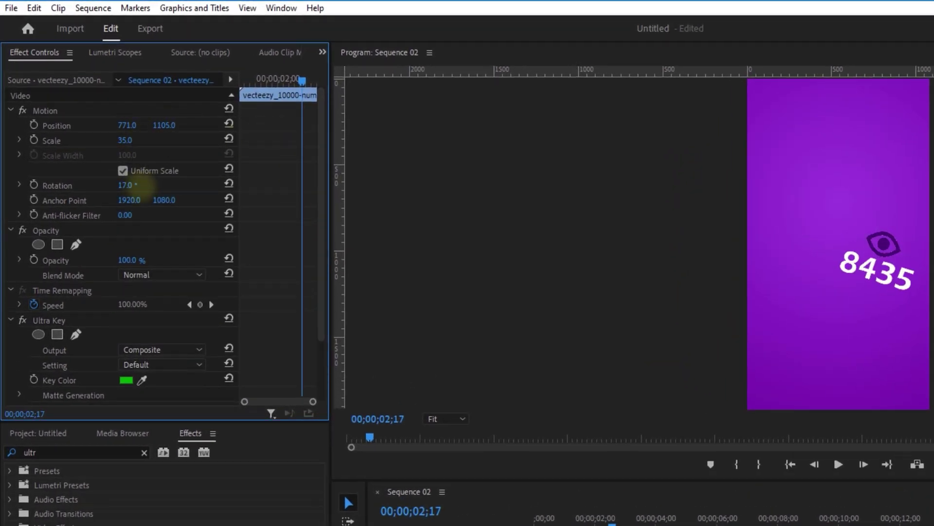
left_click(128, 185)
type("22")
left_click_drag(127, 125, 100, 125)
left_click(125, 140)
type("20")
key("Return")
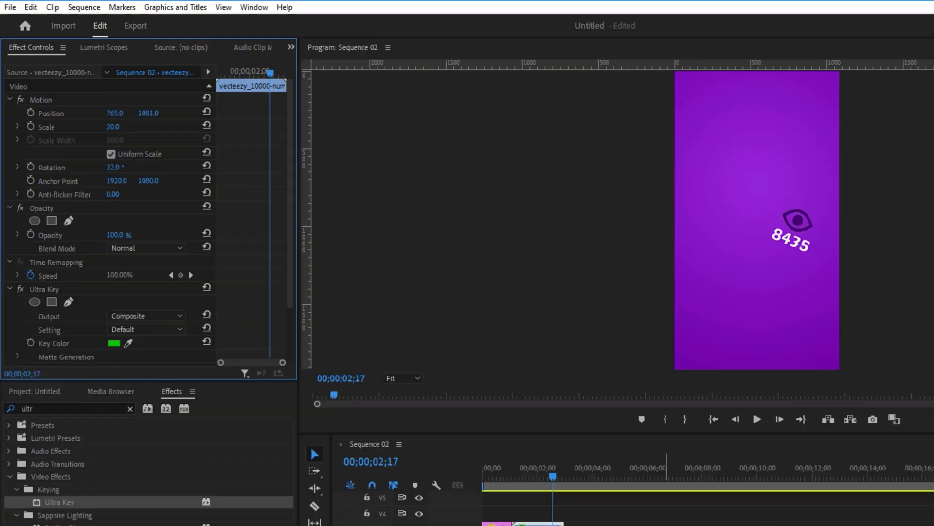
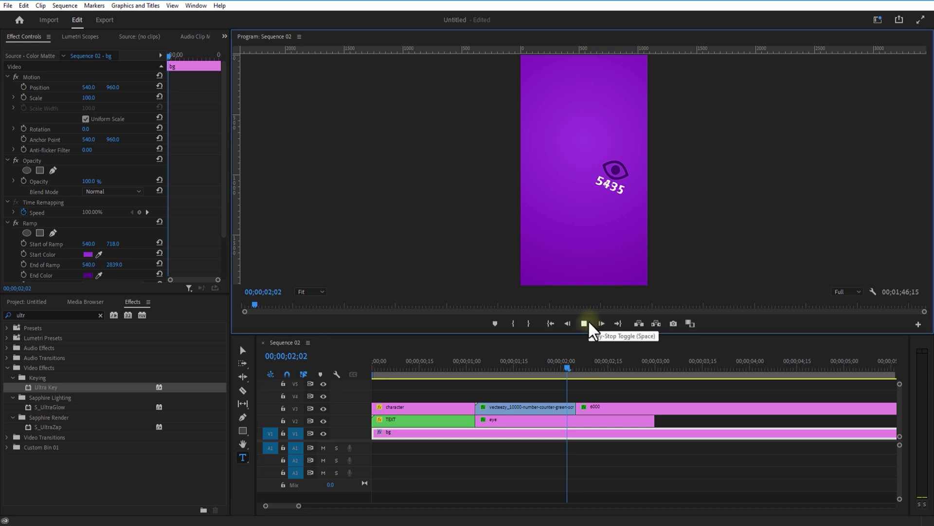
- Cut the 6000 text clip on V3 at 00;00;02;18 and delete the part after the cut
left_click(594, 407)
left_click(242, 391)
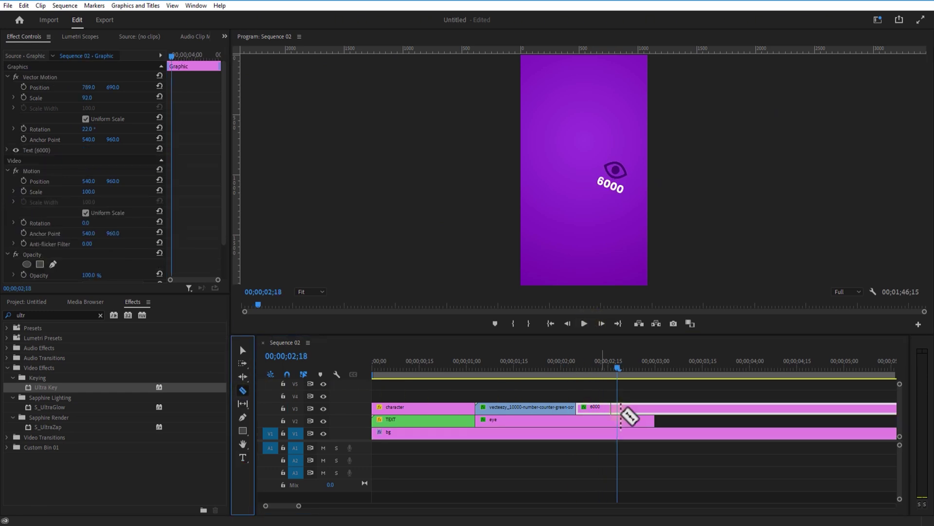
left_click(618, 408)
left_click(243, 349)
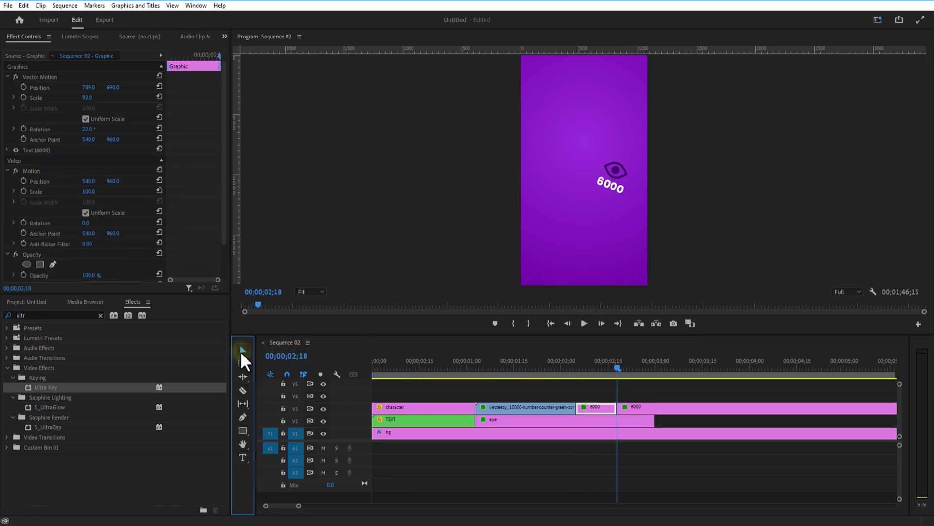
left_click(643, 400)
left_click(641, 408)
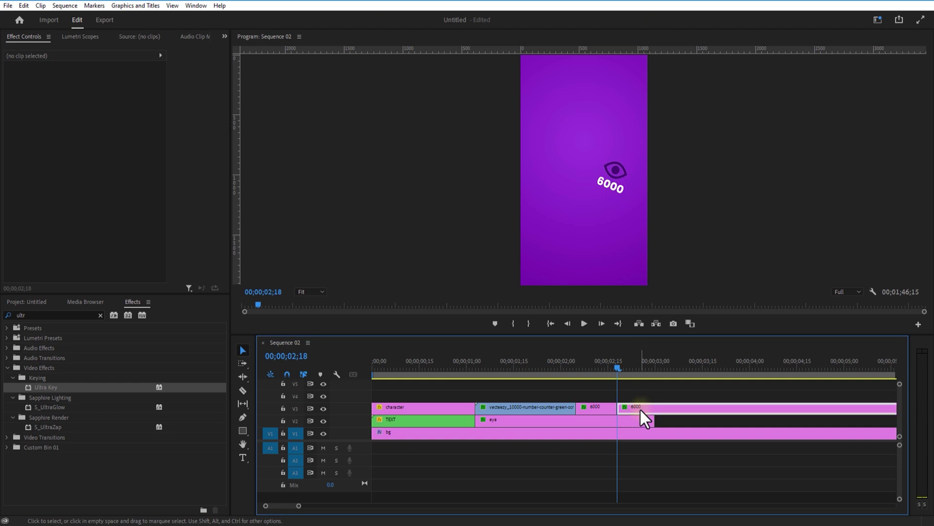
key("Delete")
- Nest the number counter clip and the 6000 text clip together as NUMBER COUNTDOWN RIGHT
left_click_drag(618, 368, 591, 409)
right_click(553, 410)
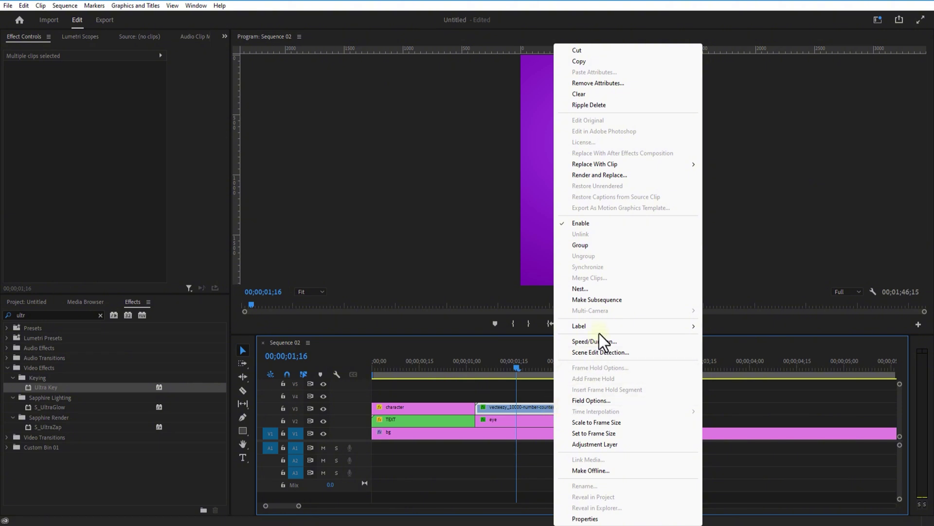
left_click(594, 298)
type("NUMBER COUNTDOWN RIGHT")
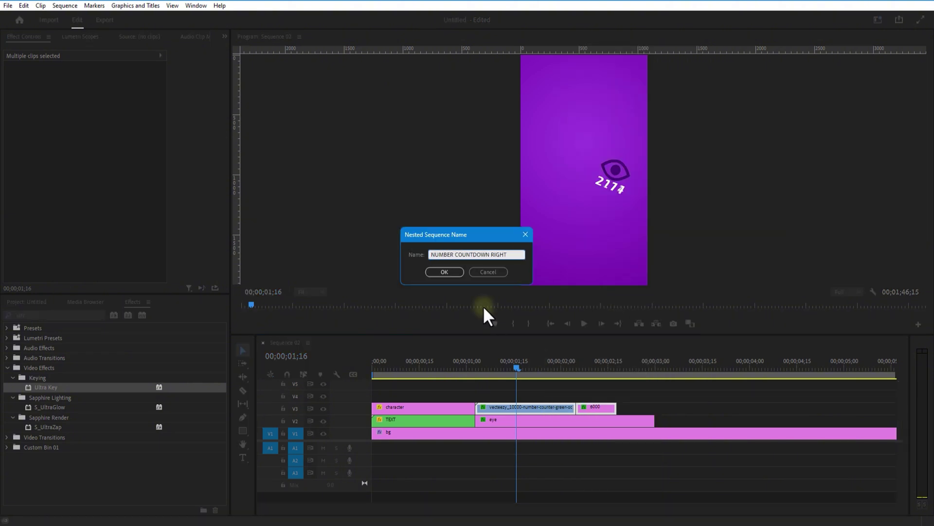
left_click(445, 271)
- Keyframe the NUMBER COUNTDOWN RIGHT nest's scale from 100 at 00;00;01;03 down to a slightly smaller size near its end
left_click(536, 406)
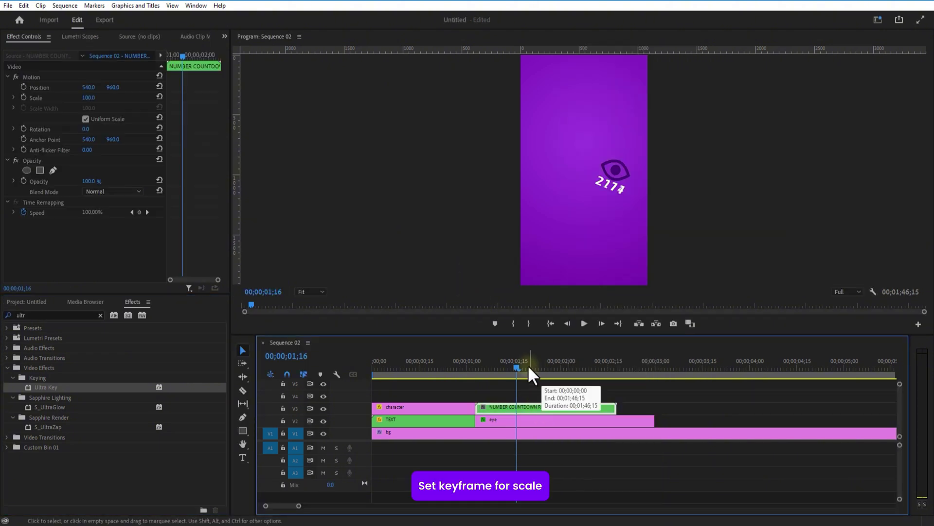
left_click(475, 363)
left_click(23, 97)
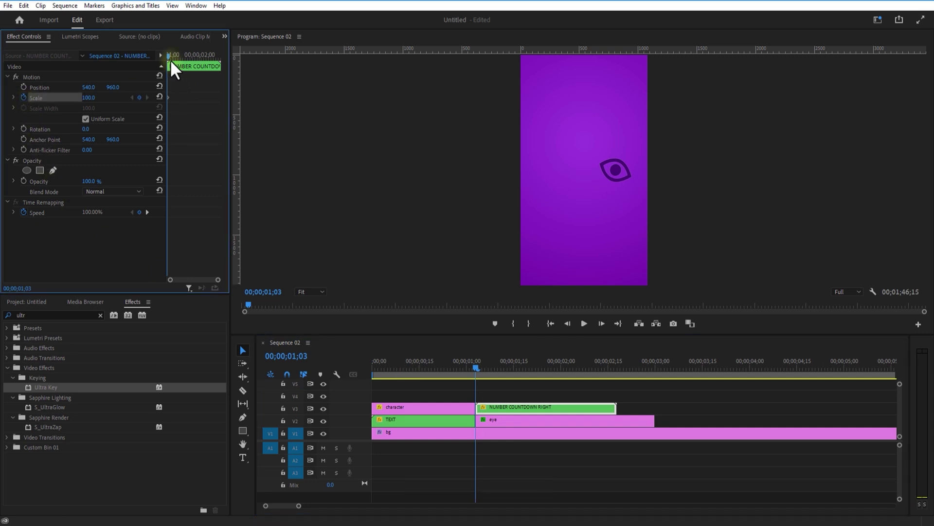
left_click_drag(170, 60, 220, 74)
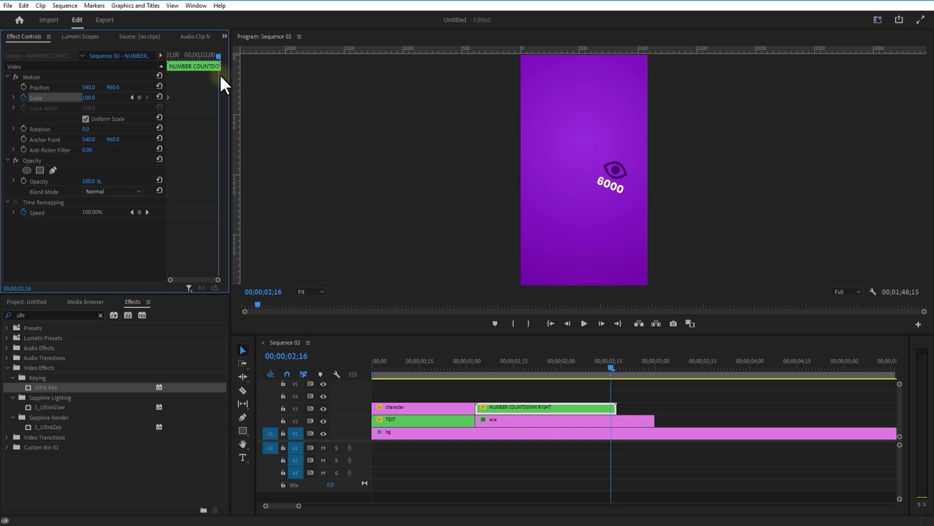
mouse_move(93, 98)
left_mouse_down()
mouse_move(75, 99)
mouse_move(104, 104)
mouse_move(89, 109)
left_mouse_up()
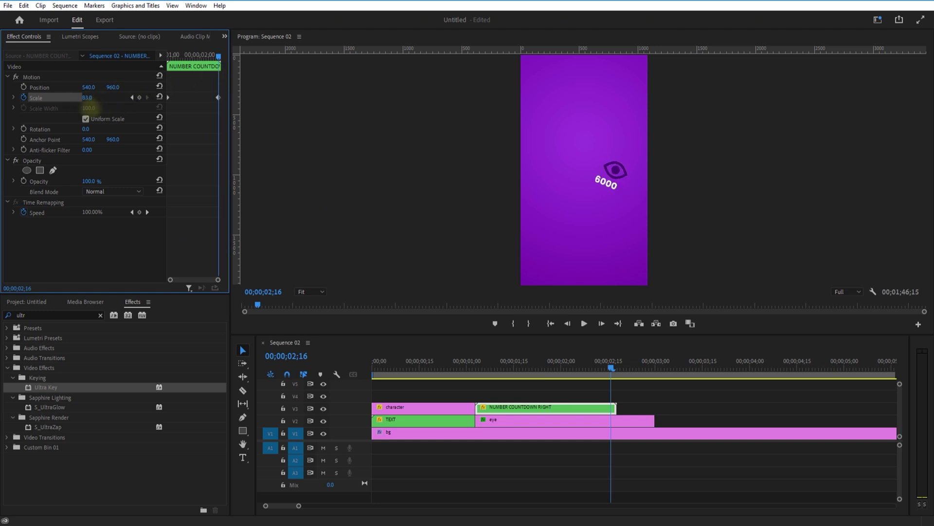
left_click(89, 97)
key("Return")
- Keyframe the countdown nest's position at 540, 960 at 00;00;01;03, about 544, 971 at 00;00;01;07 and 592, 960 at 00;00;02;14
left_click_drag(218, 58, 153, 70)
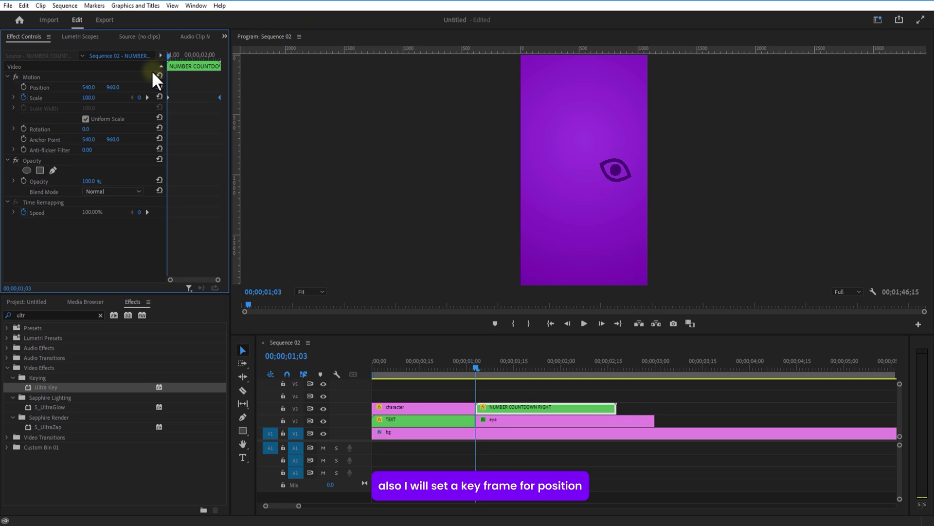
left_click(23, 87)
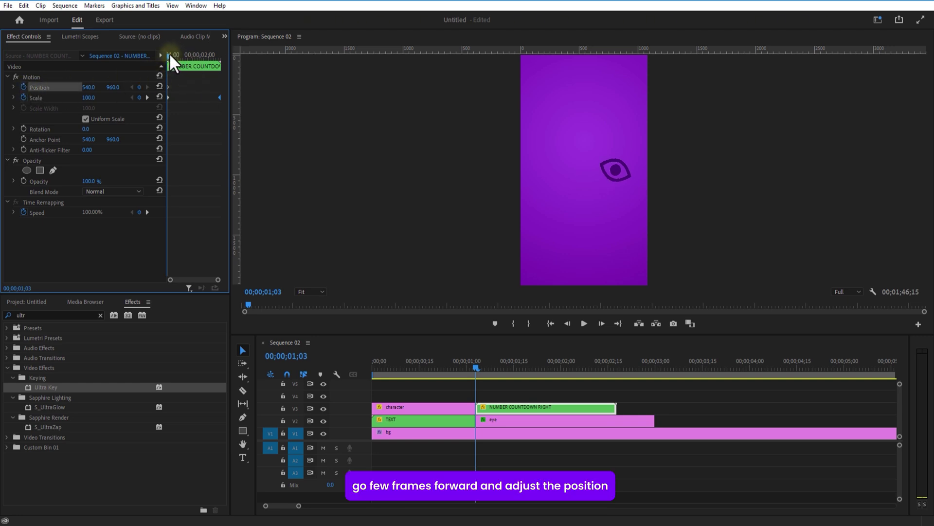
left_click_drag(170, 54, 217, 58)
left_click_drag(88, 87, 125, 92)
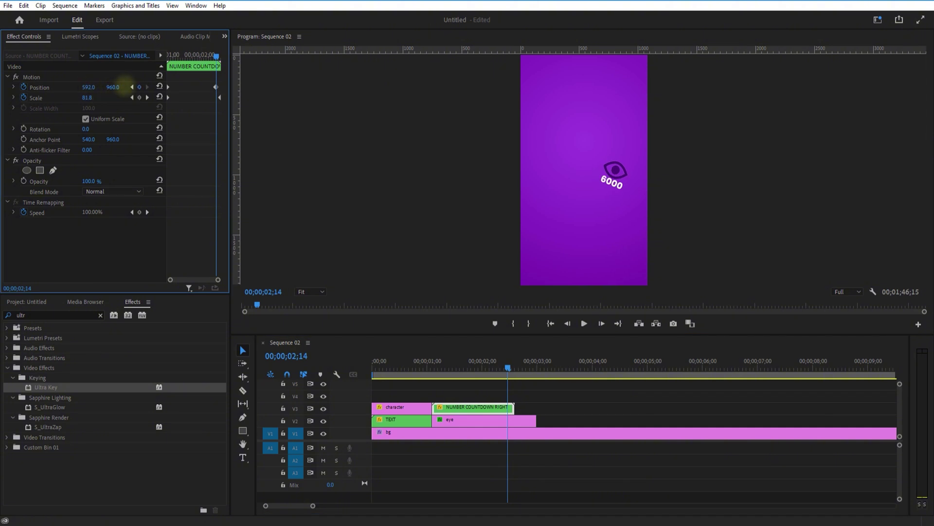
left_click(132, 86)
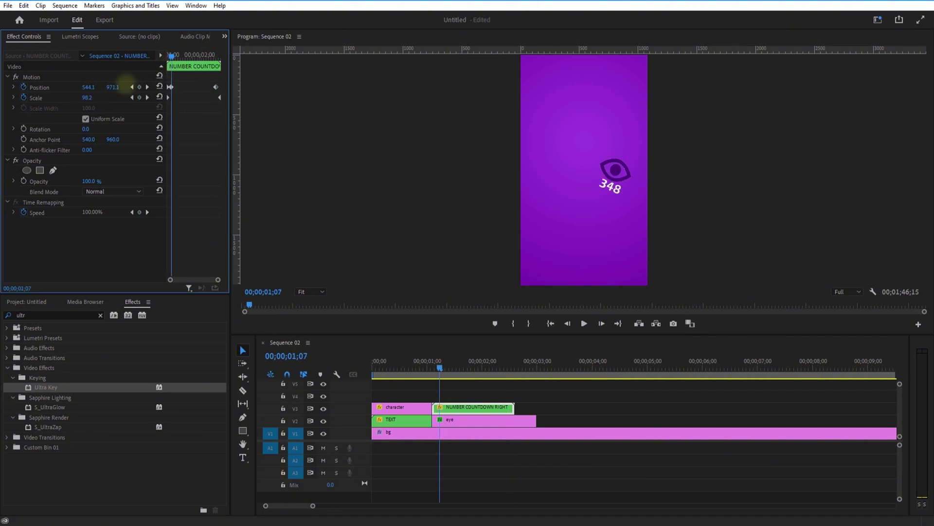
left_click(584, 322)
- Cut the eye clip on V2 at 00;00;02;18, where the countdown nest ends, and delete the leftover part
left_click(519, 369)
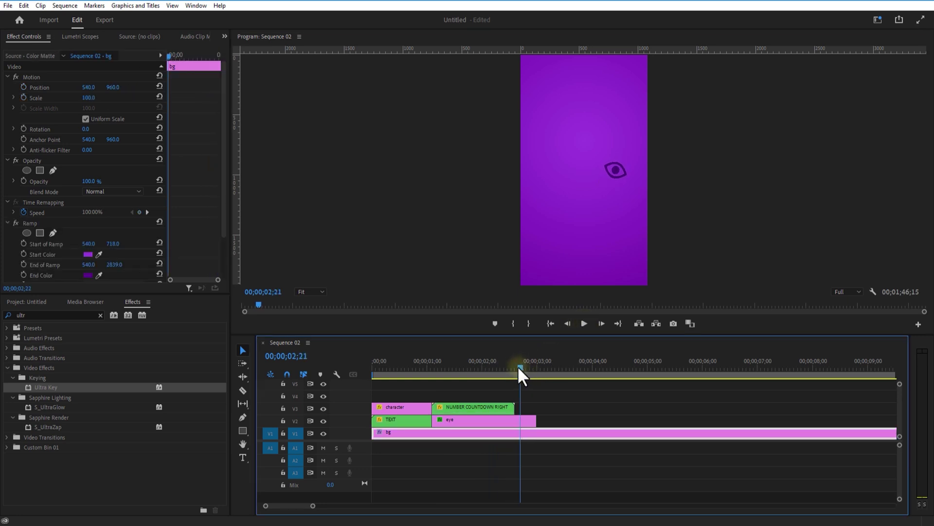
mouse_move(518, 366)
left_mouse_down()
mouse_move(504, 368)
mouse_move(515, 368)
left_mouse_up()
left_click(243, 389)
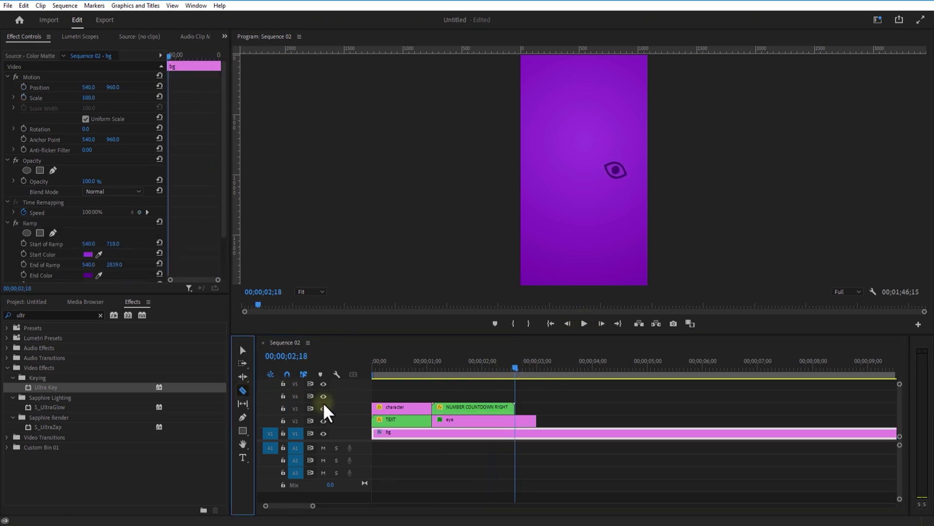
left_click(516, 420)
left_click(243, 350)
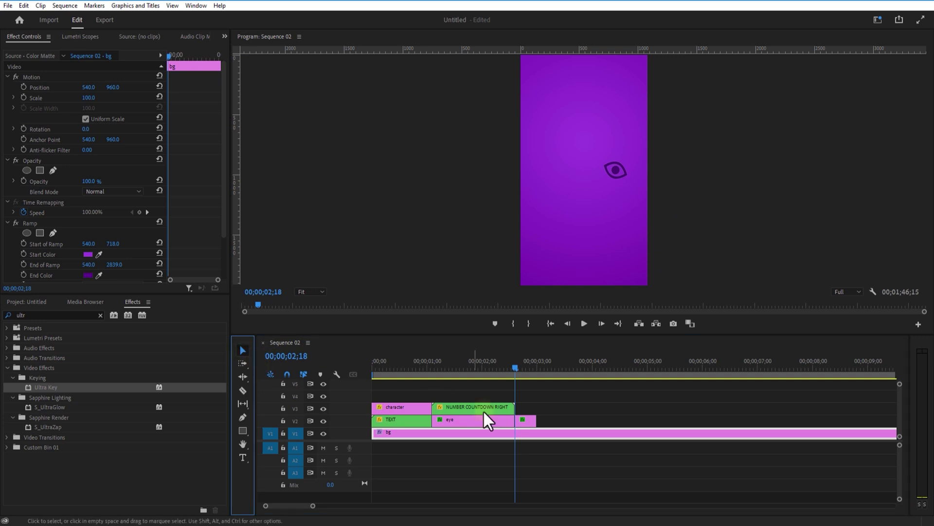
left_click(522, 421)
key("Delete")
- Nest the NUMBER COUNTDOWN RIGHT and eye clips together as EYE number
left_click_drag(519, 366, 476, 372)
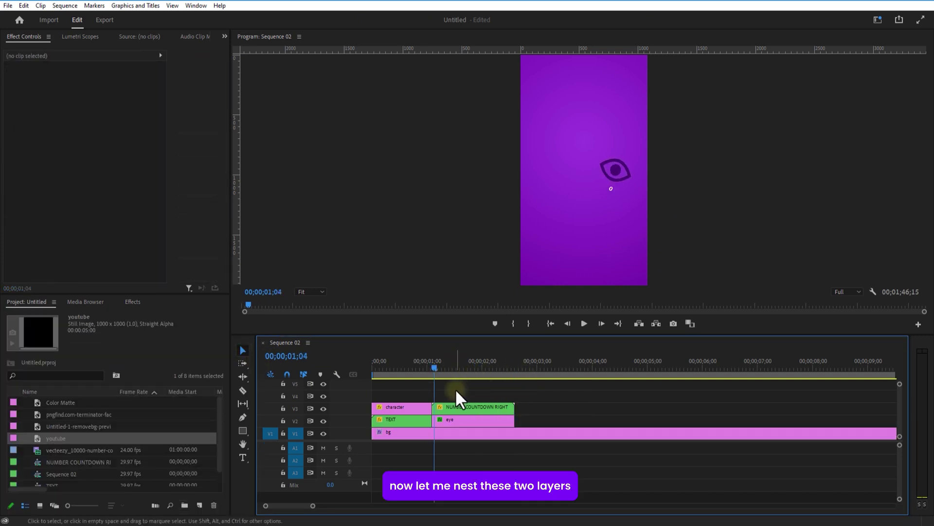
left_click_drag(456, 389, 472, 419)
right_click(468, 407)
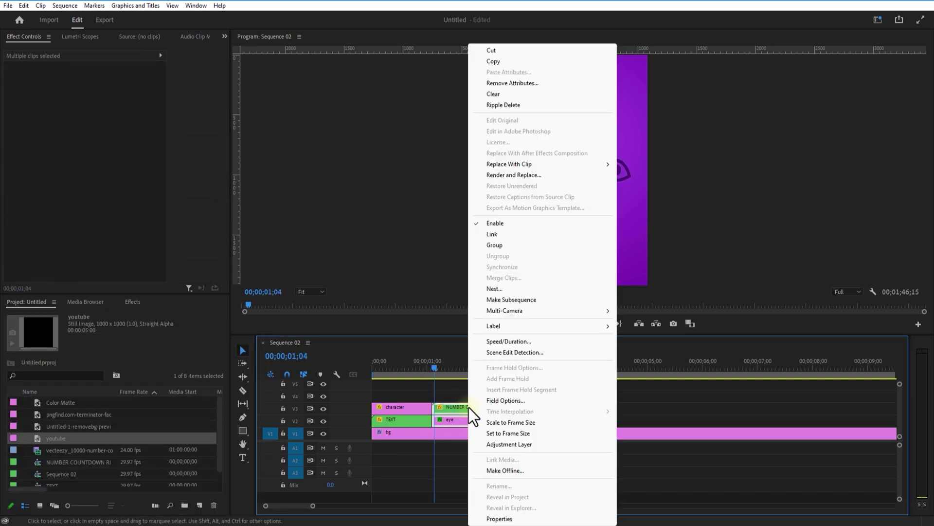
left_click(505, 291)
type("EYE number")
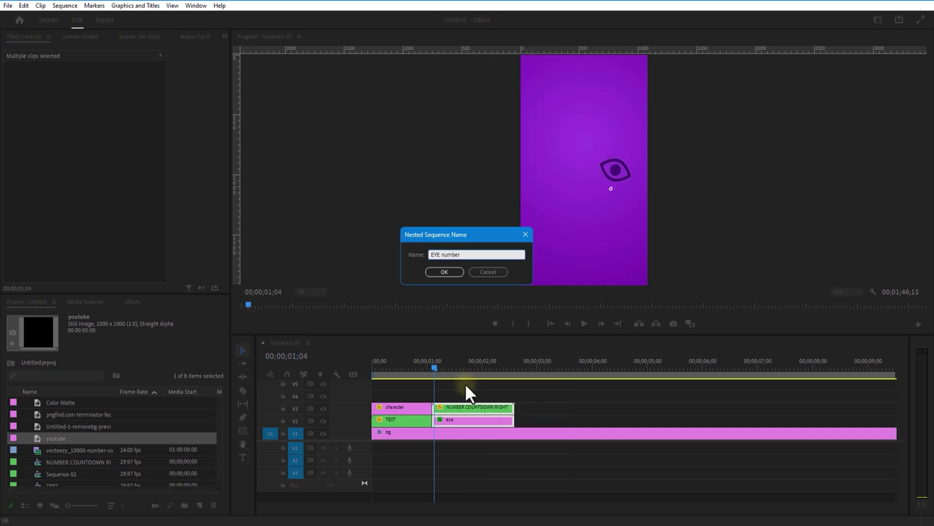
key("Return")
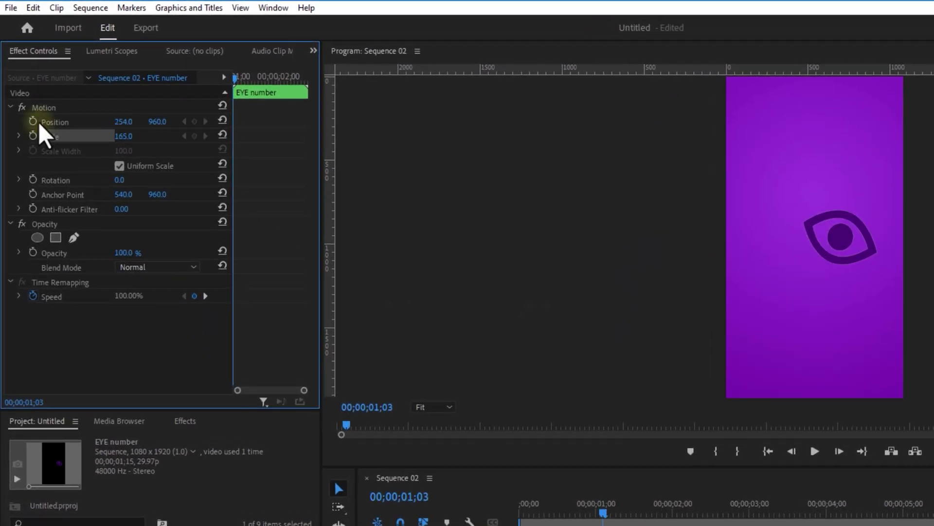
- Scale the EYE number nest to 165 and keyframe its position from 254, 960 at 00;00;01;03, through 00;00;02;05, to off-frame right at 00;00;02;16
left_click(25, 92)
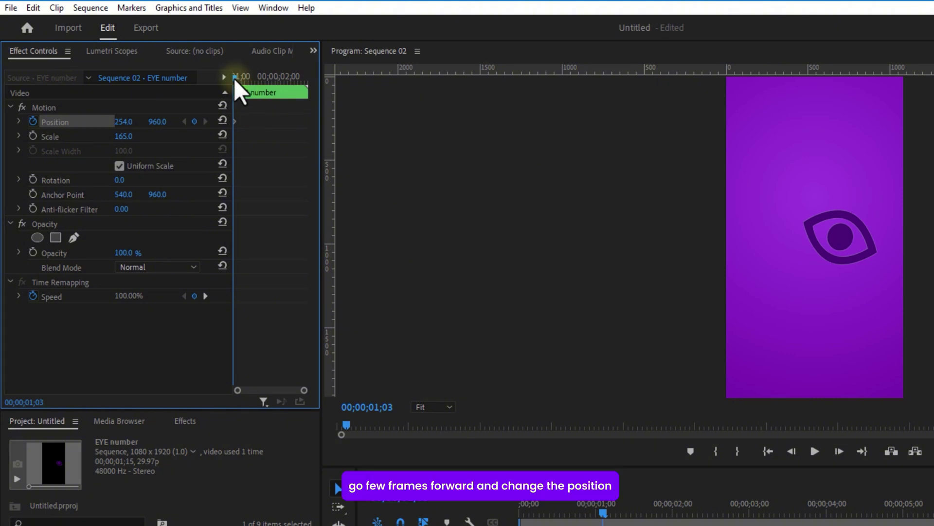
left_click_drag(234, 78, 297, 119)
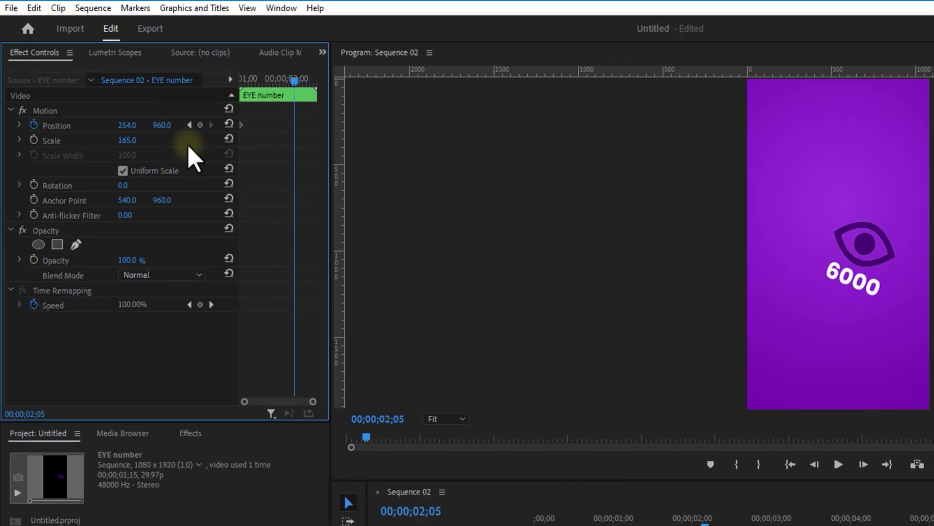
left_click_drag(127, 125, 163, 125)
left_click_drag(297, 82, 314, 83)
left_click(199, 125)
mouse_move(128, 125)
left_mouse_down()
mouse_move(529, 129)
mouse_move(509, 127)
left_mouse_up()
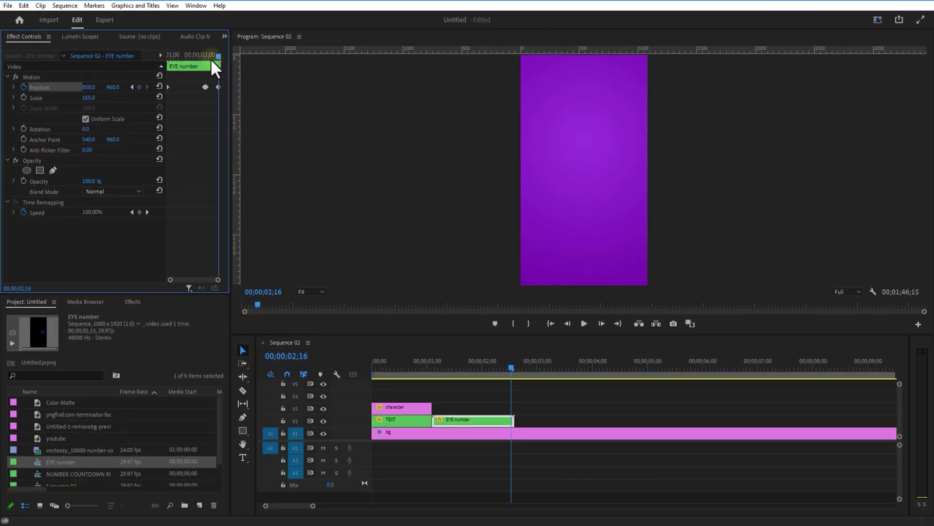
- Apply Ease In to the EYE number nest's first position keyframe and temporal easing to the keyframe near 00;00;02;05
left_click_drag(206, 60, 160, 67)
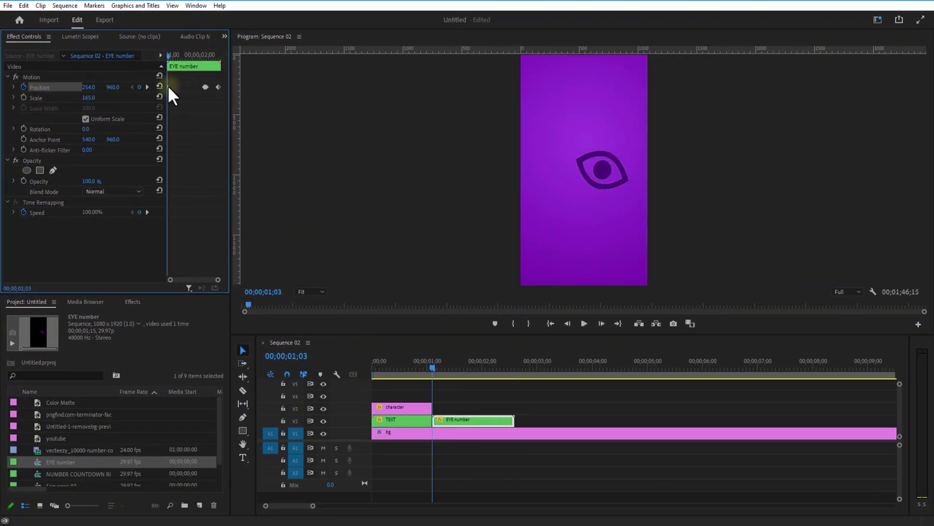
right_click(168, 85)
mouse_move(211, 171)
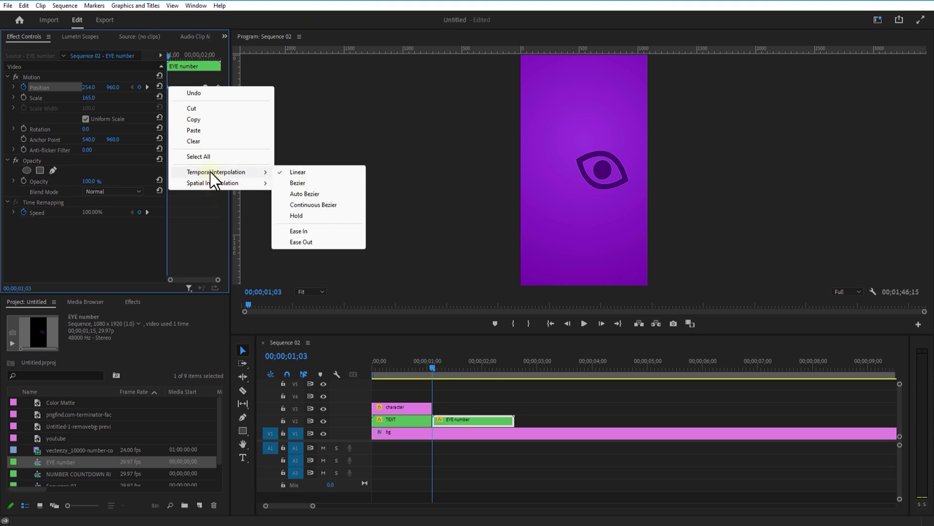
left_click(300, 231)
mouse_move(217, 280)
left_mouse_down()
mouse_move(179, 279)
mouse_move(204, 280)
left_mouse_up()
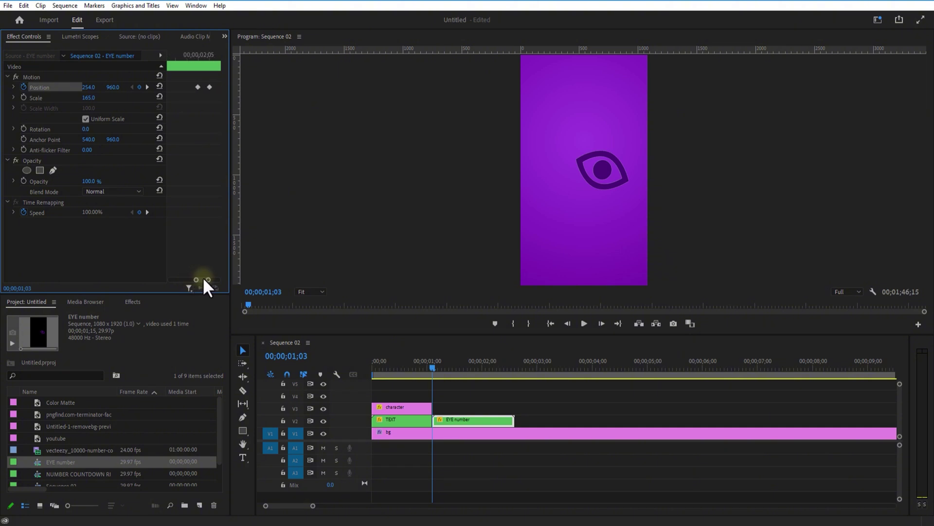
right_click(197, 87)
mouse_move(247, 172)
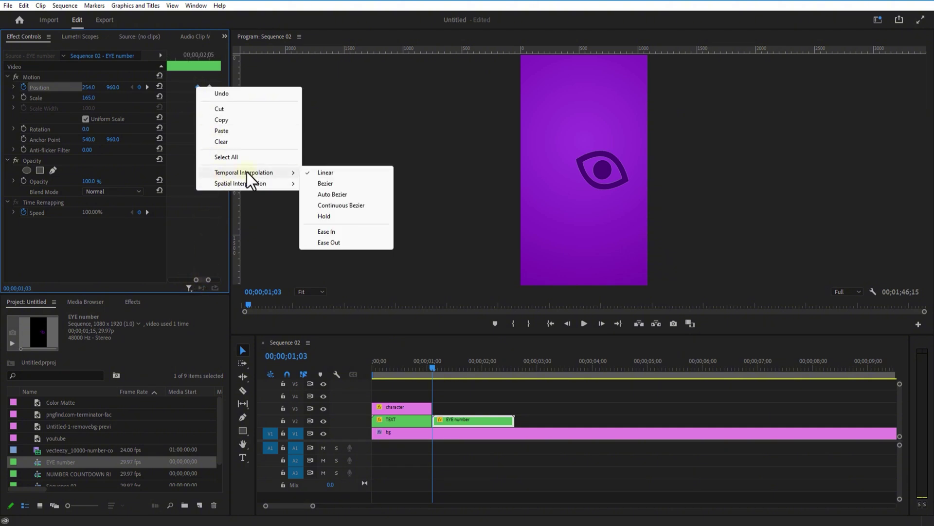
left_click(330, 238)
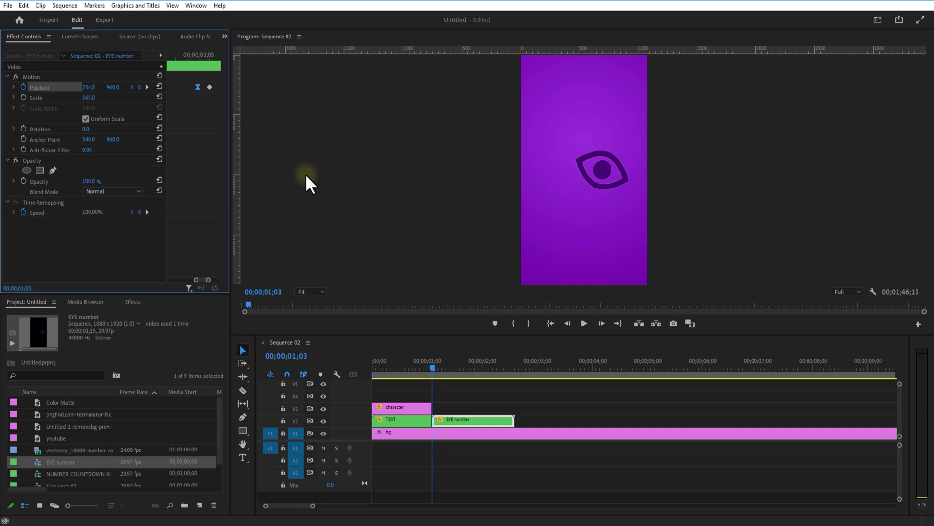
- Apply temporal easing to the last two position keyframes of the EYE number nest
right_click(209, 87)
mouse_move(263, 174)
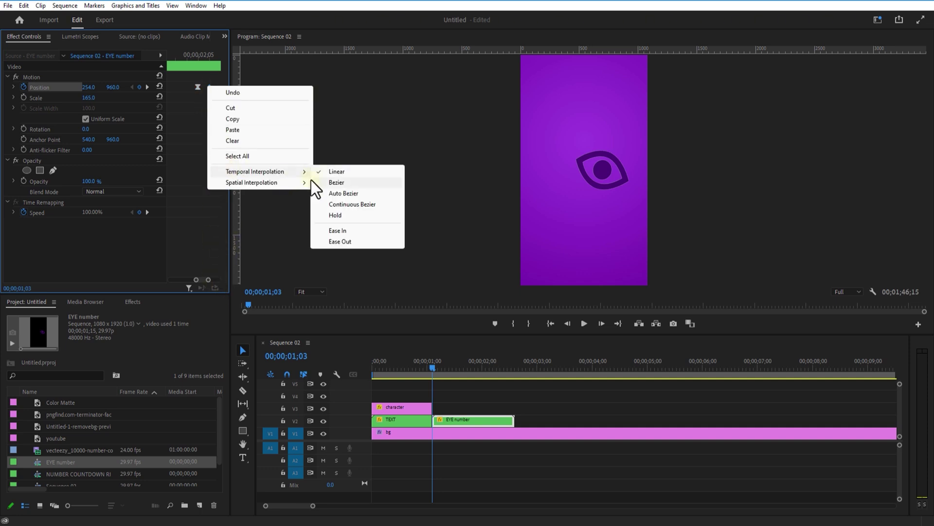
left_click(335, 240)
left_click_drag(196, 279, 170, 279)
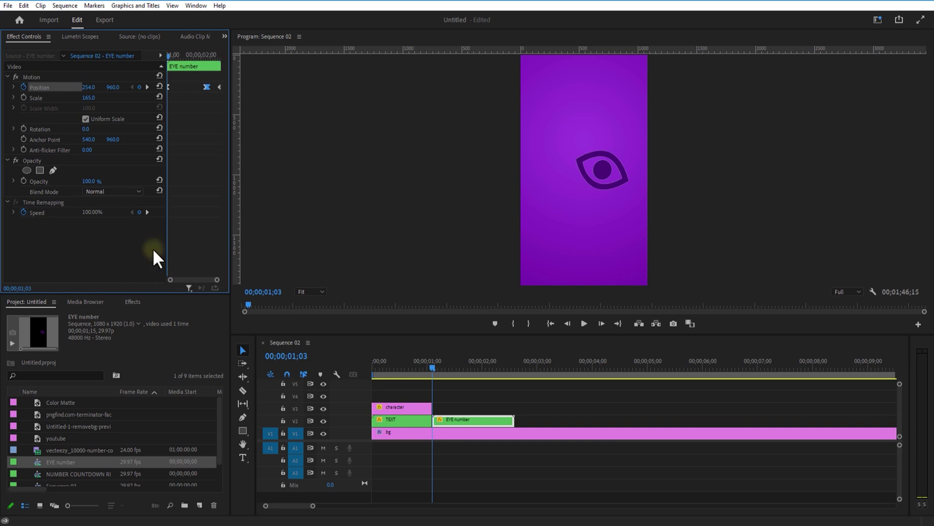
right_click(220, 87)
left_click(336, 229)
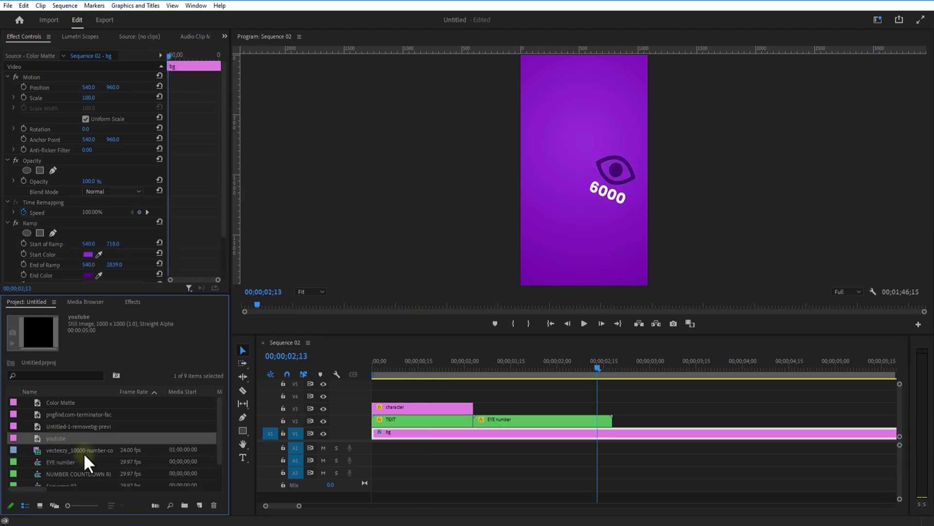
- Place the youtube logo on V3 at 00;00;02;13 and scale it down to 41
left_click_drag(158, 437, 612, 411)
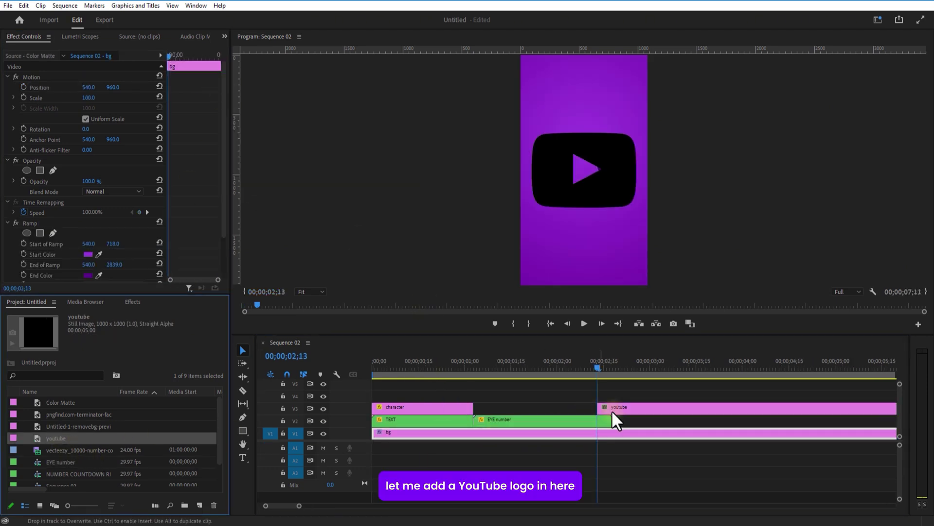
left_click(614, 410)
left_click_drag(87, 97, 60, 98)
- Copy the Tint effect from the eye clip inside the EYE number nest and return to Sequence 02
left_click(582, 422)
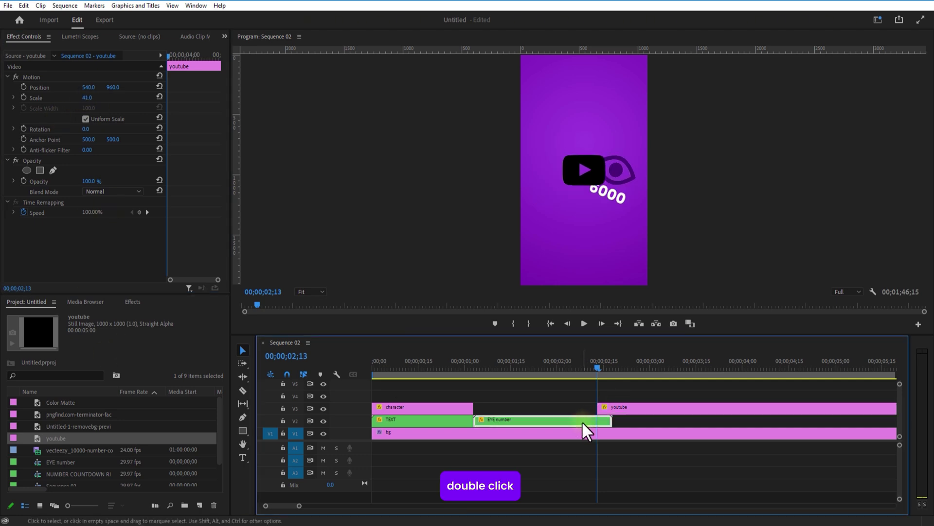
double_click(574, 422)
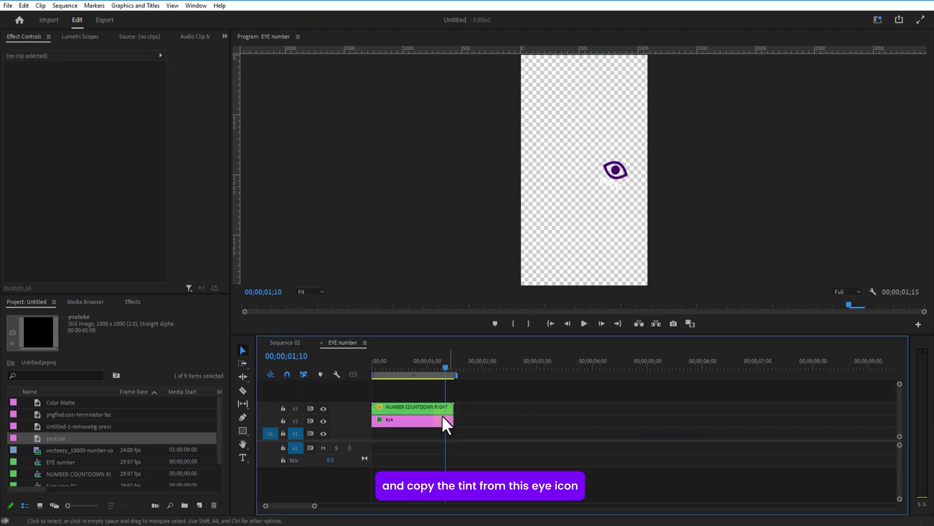
left_click(443, 418)
left_click(27, 223)
key("ctrl+c")
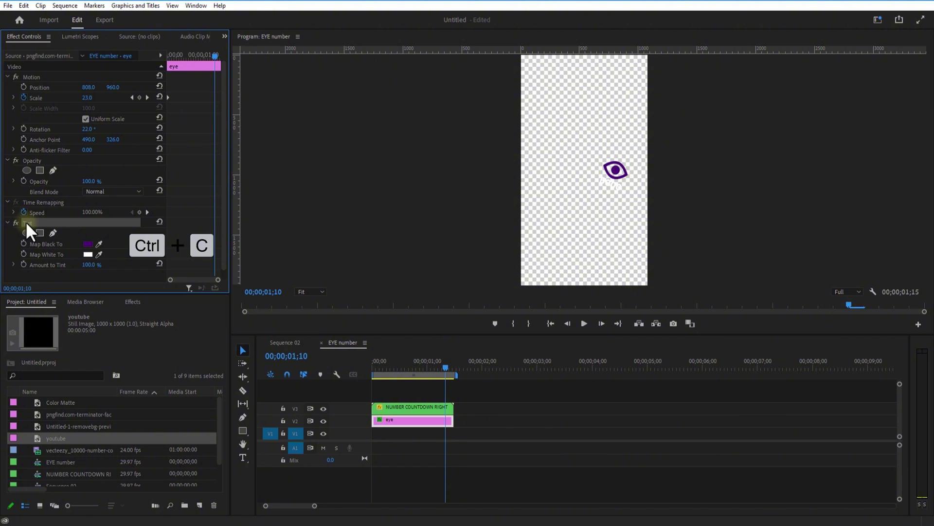
left_click(320, 341)
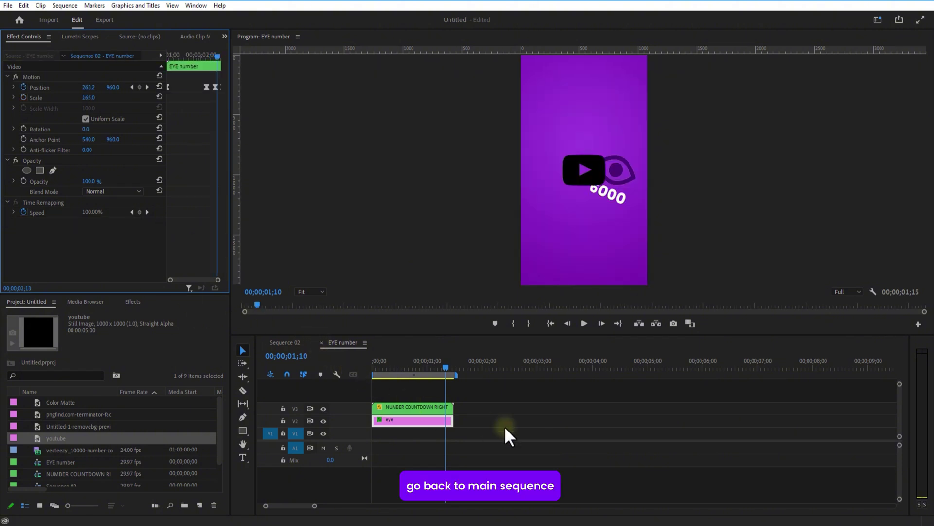
- Paste the copied Tint effect onto the youtube clip on V3
left_click(628, 409)
key("ctrl+v")
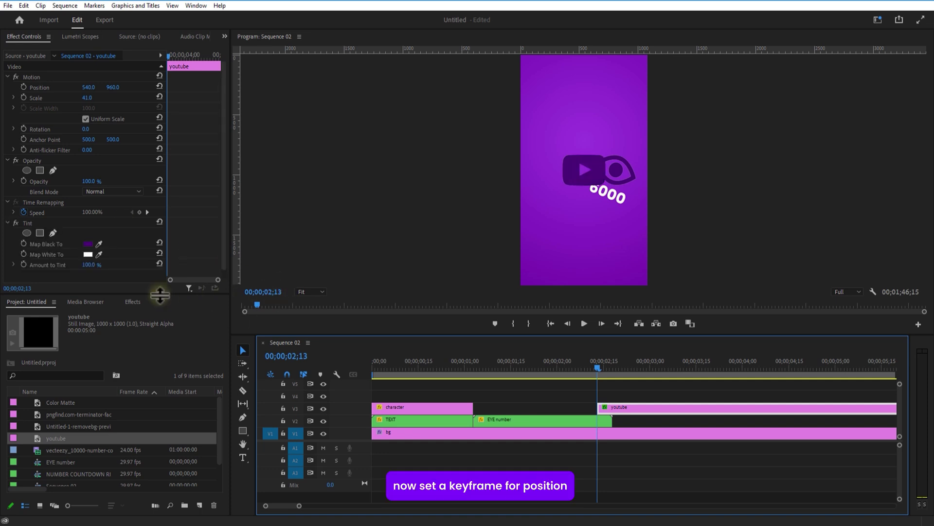
mouse_move(611, 407)
left_mouse_down()
mouse_move(536, 412)
mouse_move(612, 415)
left_mouse_up()
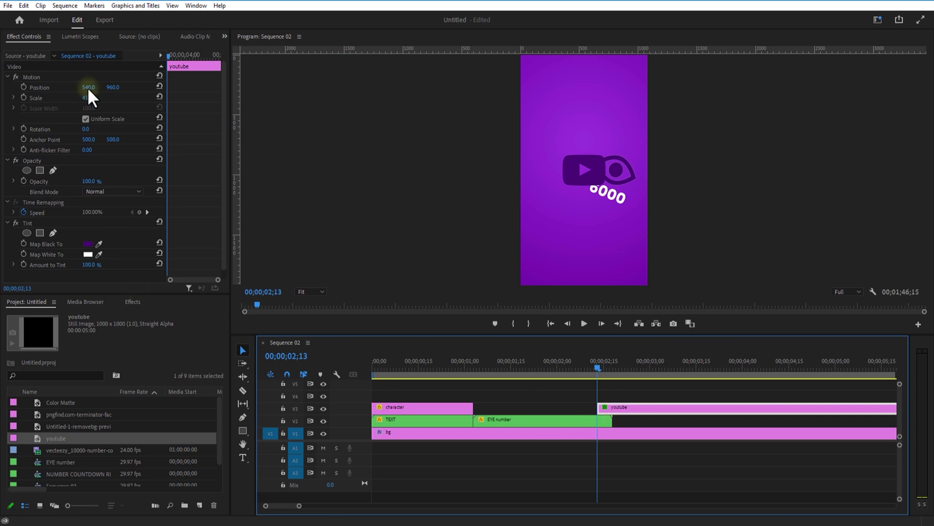
- Keyframe the youtube logo's horizontal position from -187 at 00;00;02;13 to 371 at 00;00;02;20
left_click_drag(89, 90, 9, 89)
left_click(24, 87)
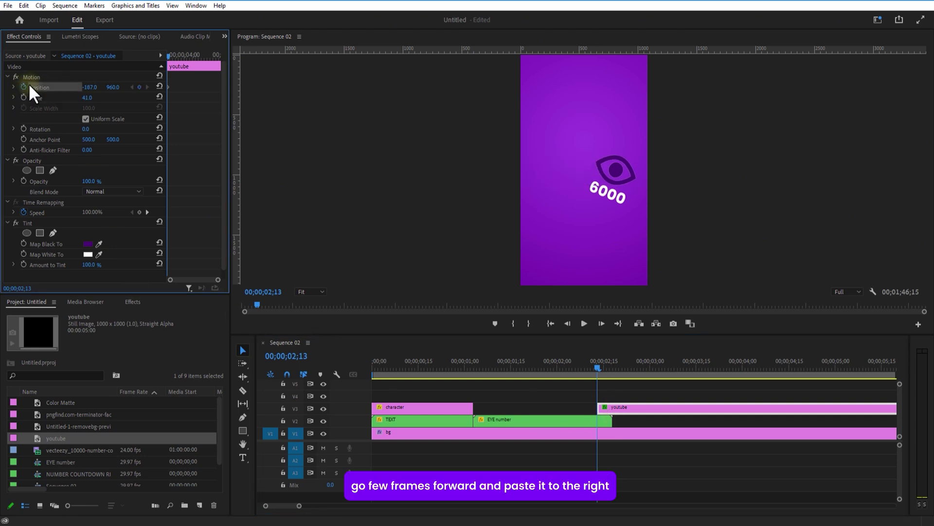
left_click_drag(168, 54, 170, 55)
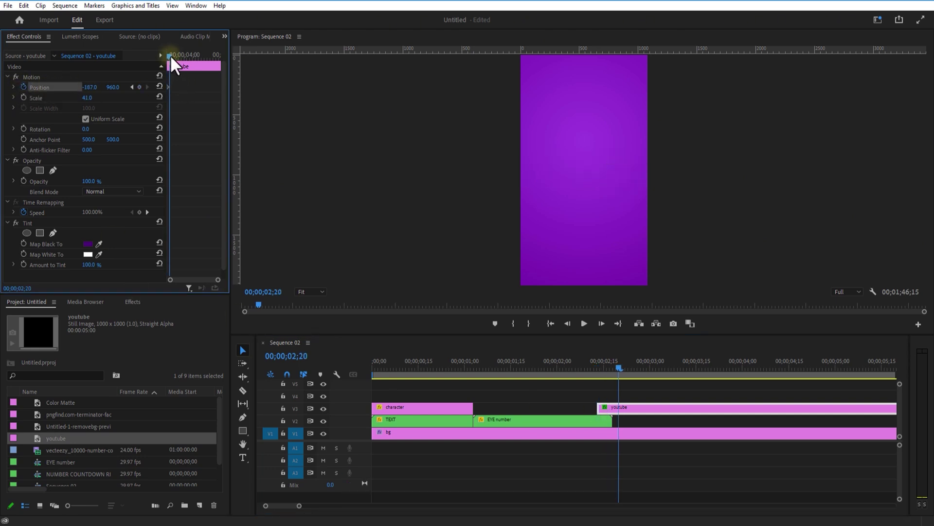
left_click_drag(95, 87, 365, 98)
key("Left")
key("Left")
- Rotate the youtube logo to -22° and enlarge its scale to 60
left_click_drag(91, 98, 104, 104)
left_click_drag(104, 104, 88, 136)
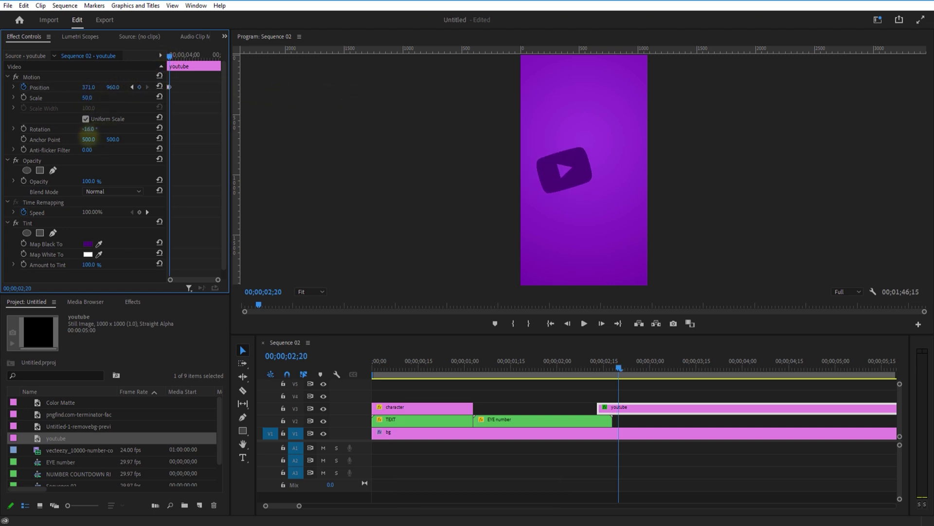
left_click(90, 129)
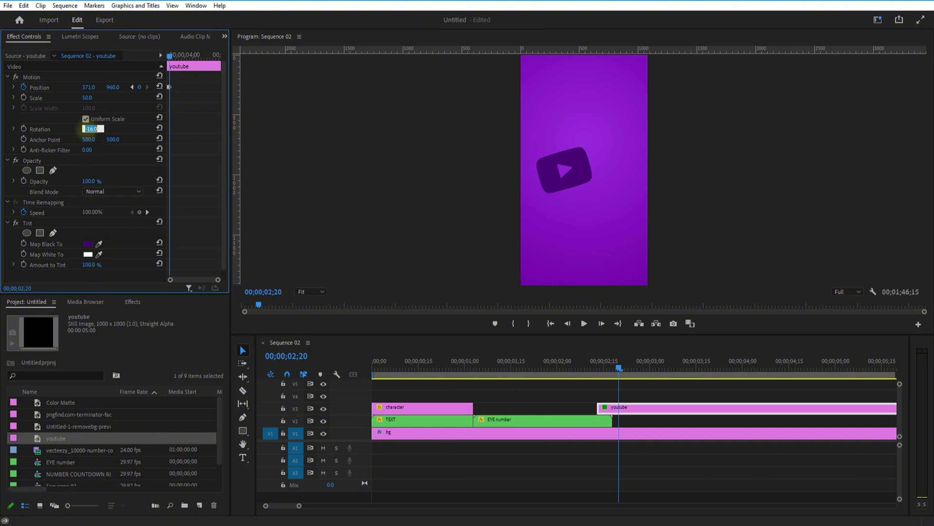
type("-22")
key("Return")
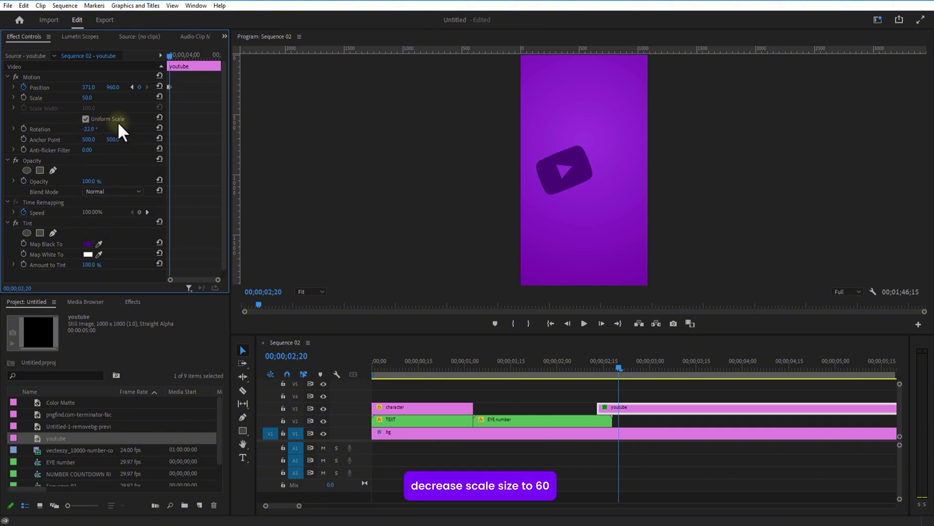
left_click_drag(170, 57, 168, 56)
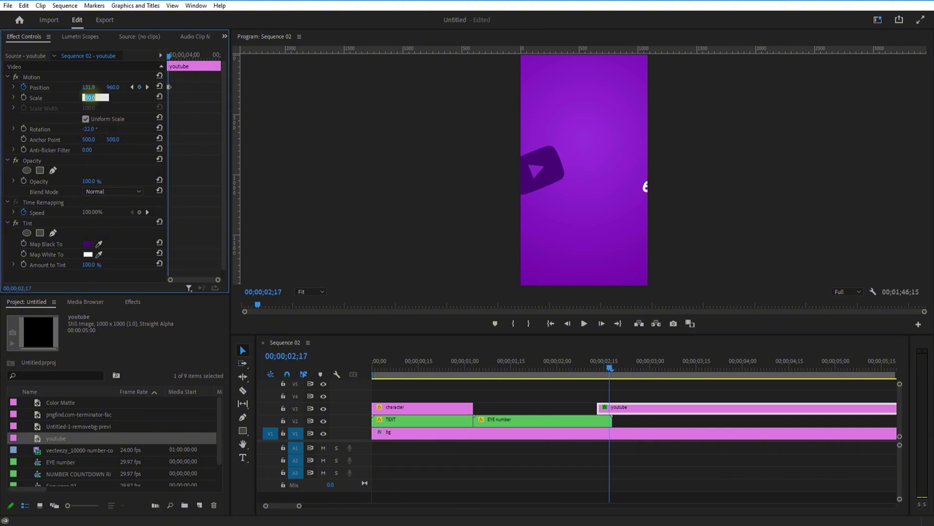
left_click(88, 98)
type("60")
key("Return")
- Place the green-screen number counter clip on V4 above the start of the youtube clip and key out its green with Ultra Key
mouse_move(610, 368)
left_mouse_down()
mouse_move(595, 369)
mouse_move(619, 369)
left_mouse_up()
left_click_drag(92, 450, 602, 403)
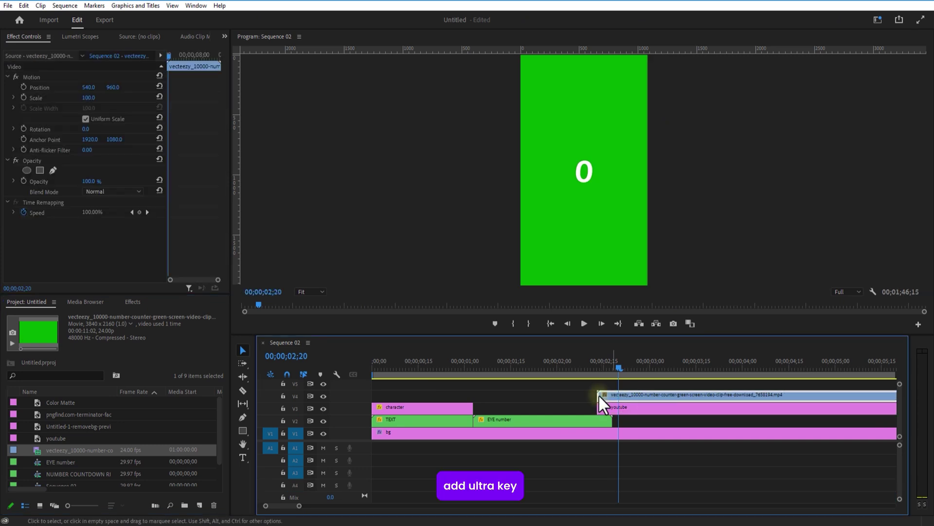
left_click(135, 300)
left_click_drag(64, 387, 617, 394)
left_click(99, 264)
left_click(545, 139)
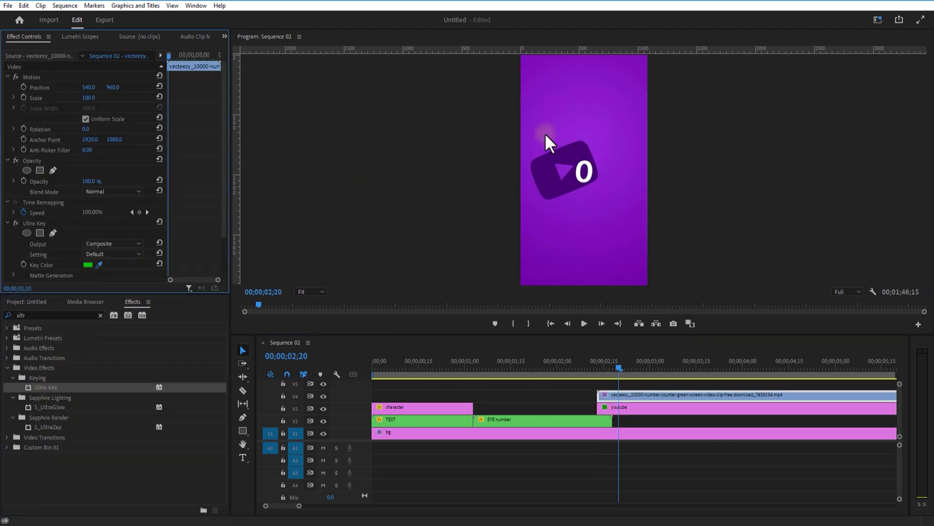
- Rotate the counter clip to -22°, scale it to 29 and position it at 487, 1234 below the youtube logo
left_click(622, 396)
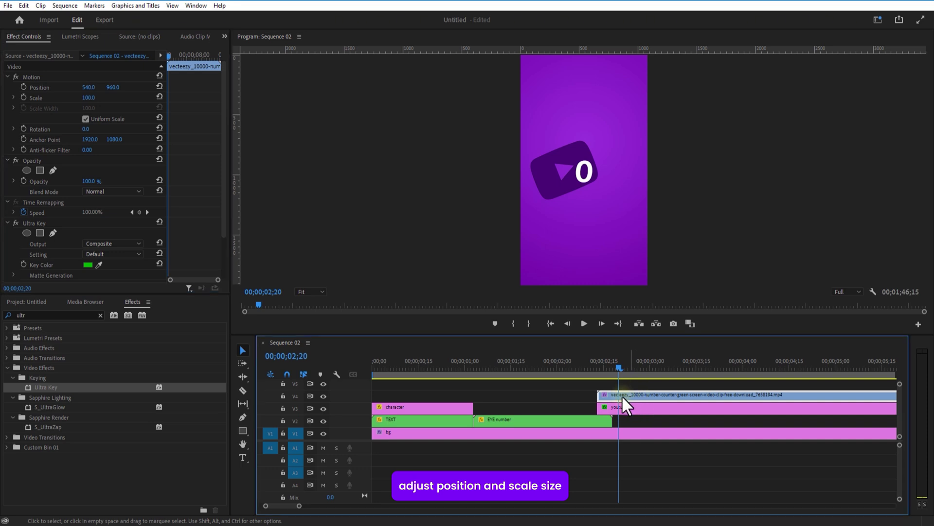
left_click(86, 129)
type("-22")
left_click_drag(118, 87, 254, 79)
left_click_drag(88, 97, 64, 100)
mouse_move(114, 87)
left_mouse_down()
mouse_move(73, 94)
mouse_move(111, 87)
left_mouse_up()
left_click_drag(89, 87, 63, 88)
left_click_drag(299, 506, 329, 505)
left_click(499, 370)
left_click_drag(88, 97, 78, 102)
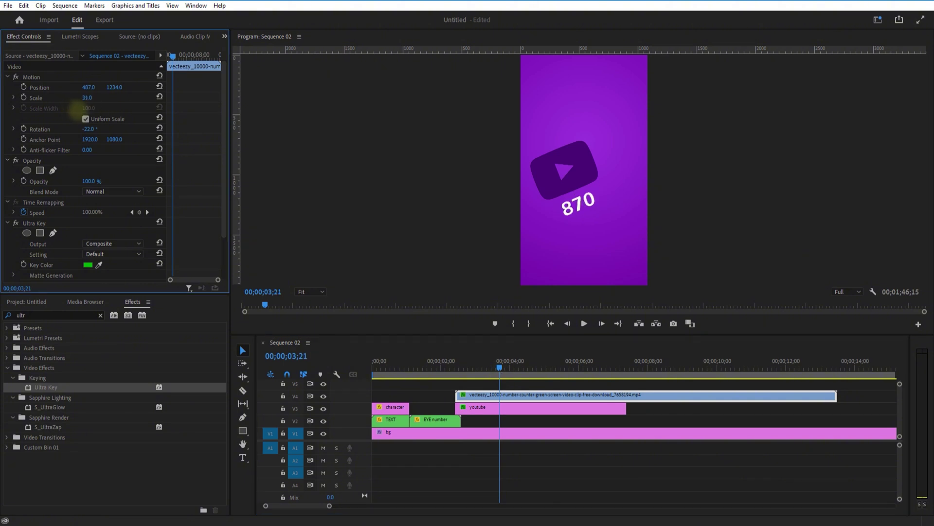
- Change the counter clip's speed to 550% with Optical Flow time interpolation
left_click(493, 367)
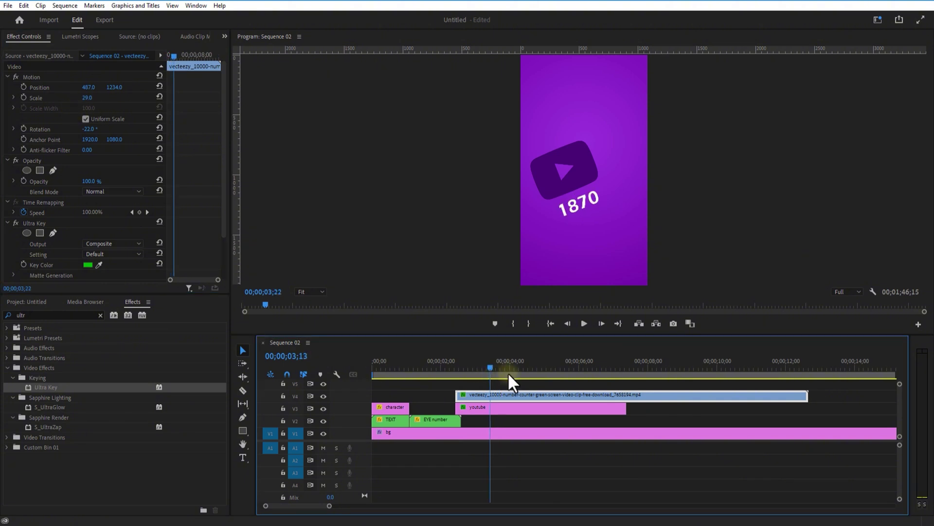
left_click(515, 373)
right_click(525, 392)
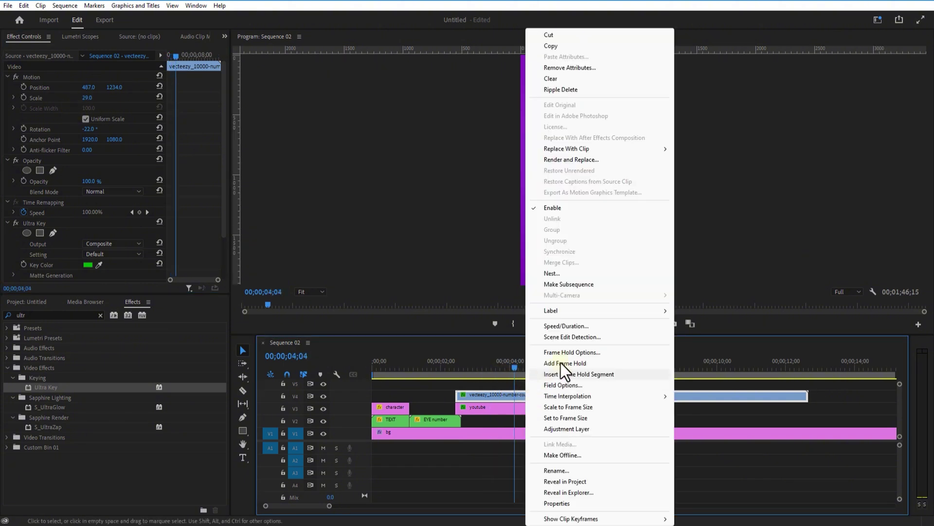
left_click(562, 326)
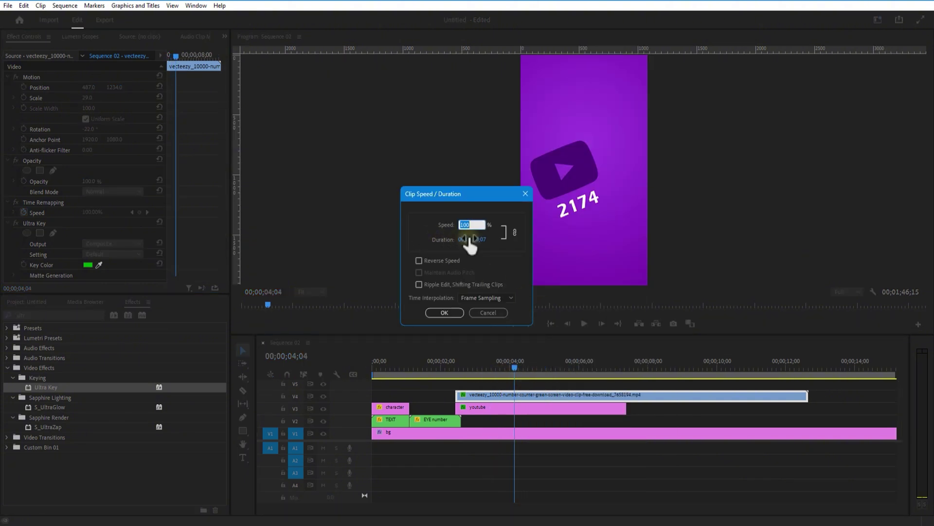
type("550")
left_click(475, 296)
left_click(480, 338)
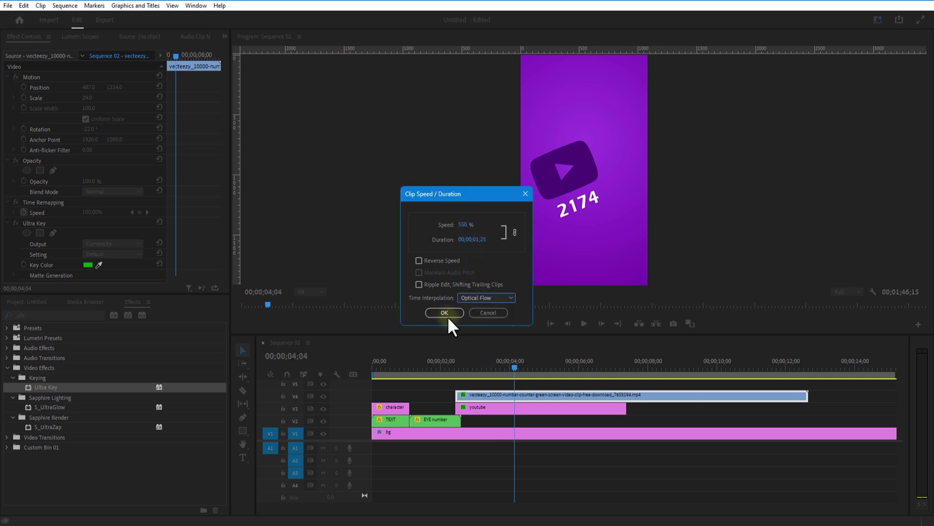
left_click(446, 313)
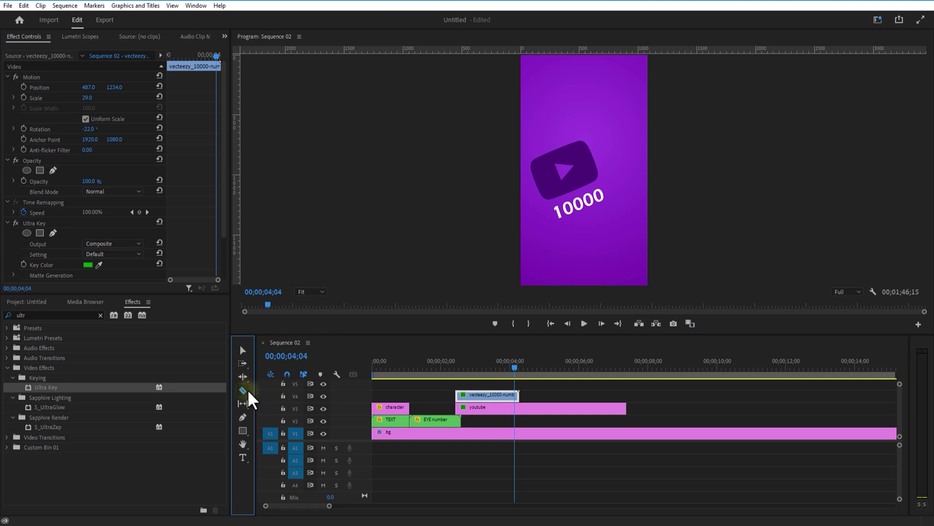
- Cut the counter and youtube clips at 00;00;04;04 and delete the pieces after the cut
left_click(514, 408)
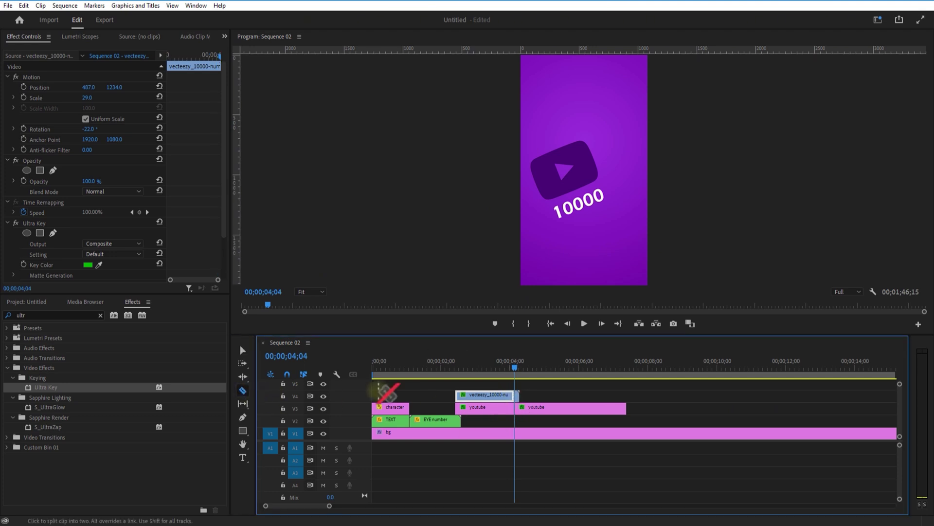
left_click(242, 350)
left_click_drag(571, 392, 519, 414)
key("Delete")
- Keyframe the counter clip's horizontal position from -187 at 00;00;02;13 to 412 at 00;00;02;19
left_click_drag(512, 366, 456, 381)
left_click(468, 393)
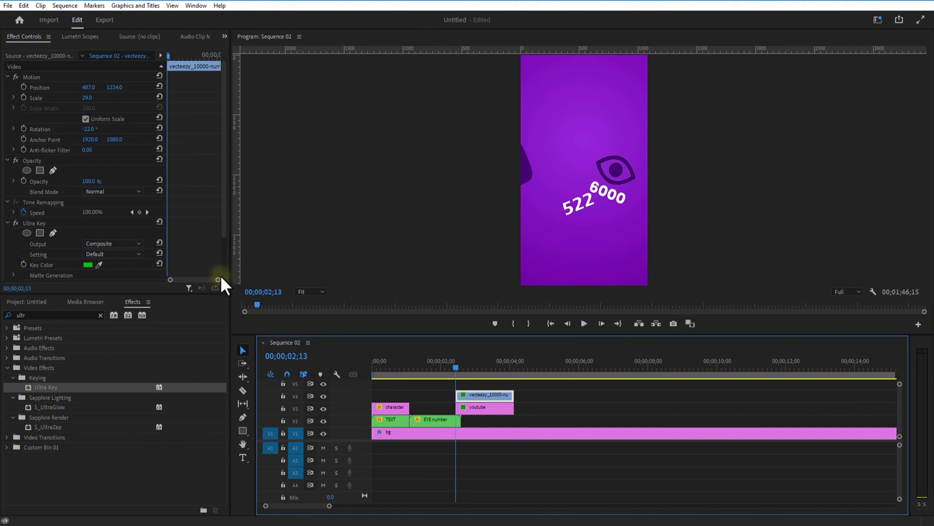
left_click_drag(221, 278, 205, 287)
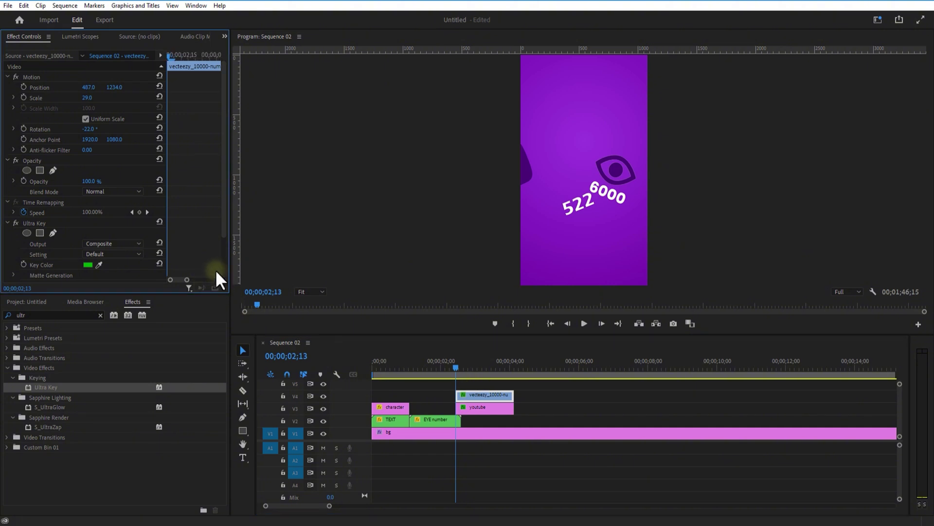
left_click_drag(90, 88, 22, 97)
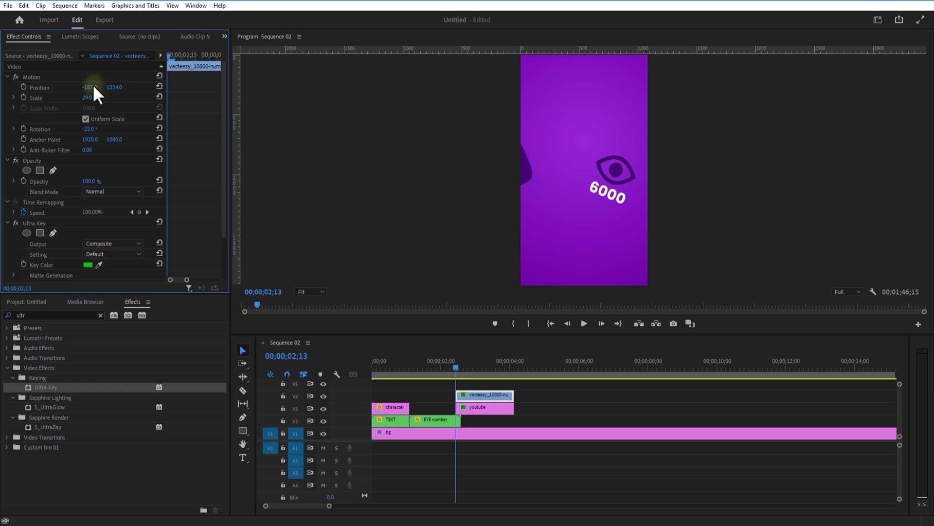
left_click(23, 87)
left_click(481, 406)
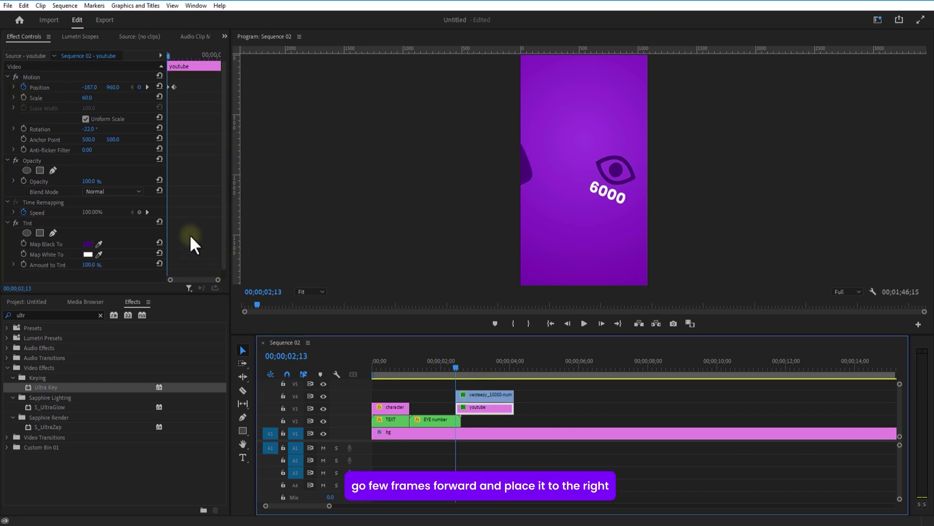
left_click_drag(168, 60, 174, 60)
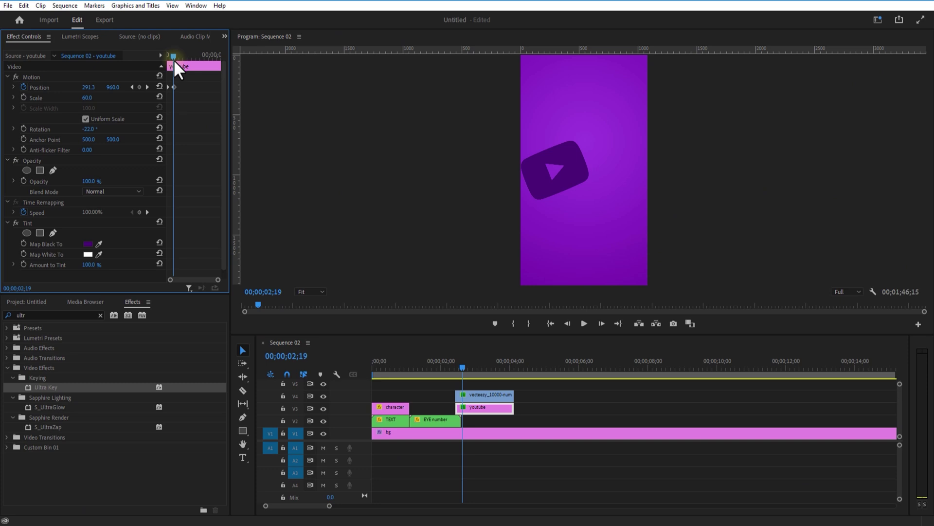
left_click(478, 394)
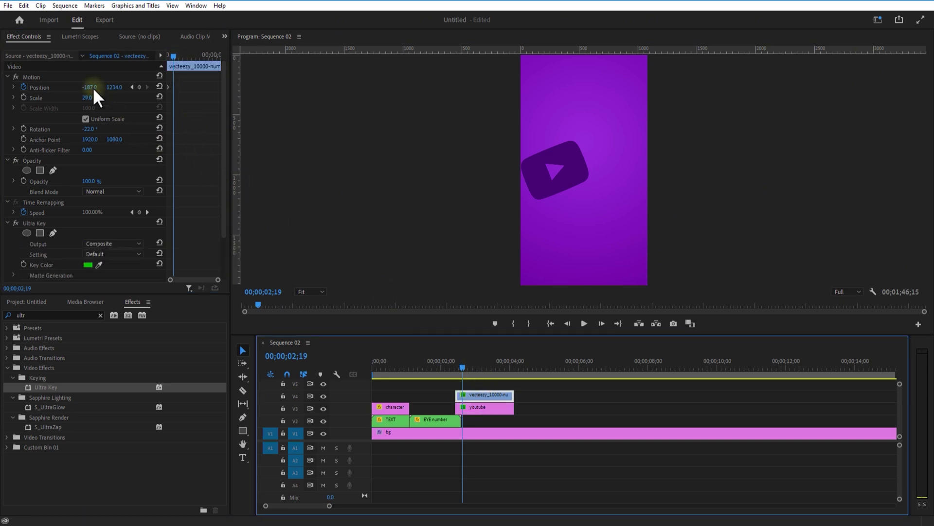
left_click_drag(93, 87, 381, 87)
- Apply temporal easing to the counter clip's last position keyframe and Ease Out to its first one
right_click(176, 87)
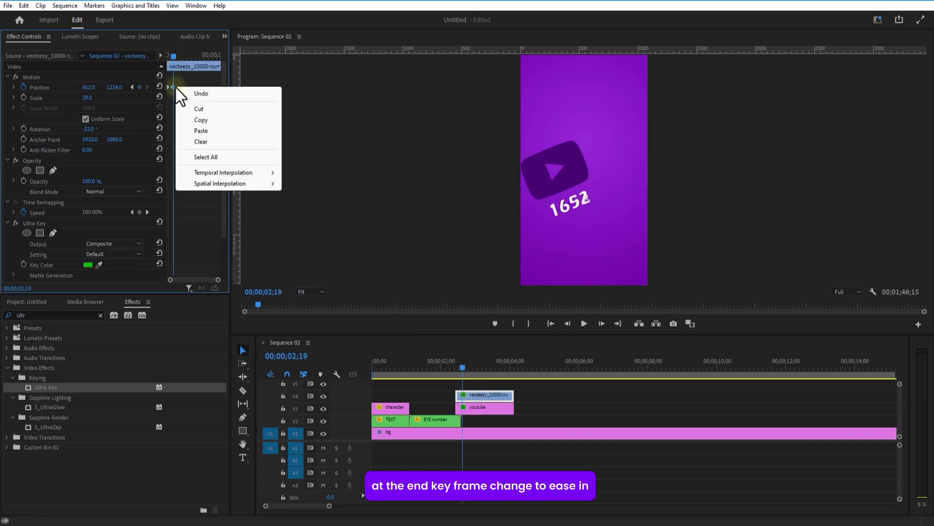
mouse_move(218, 173)
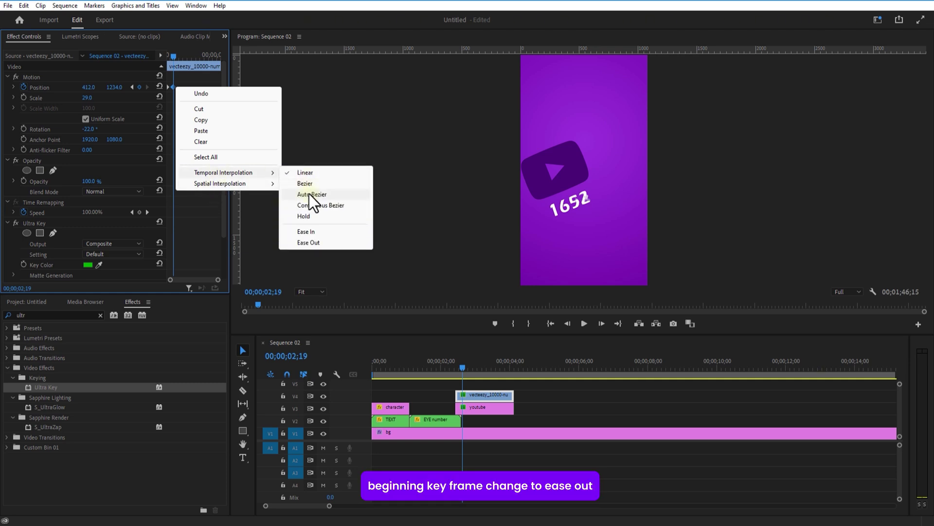
left_click(309, 242)
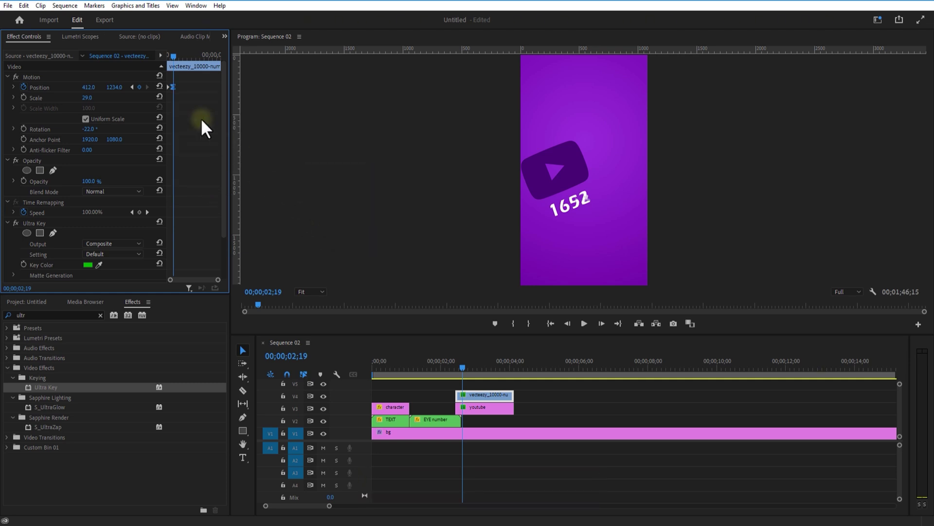
right_click(167, 86)
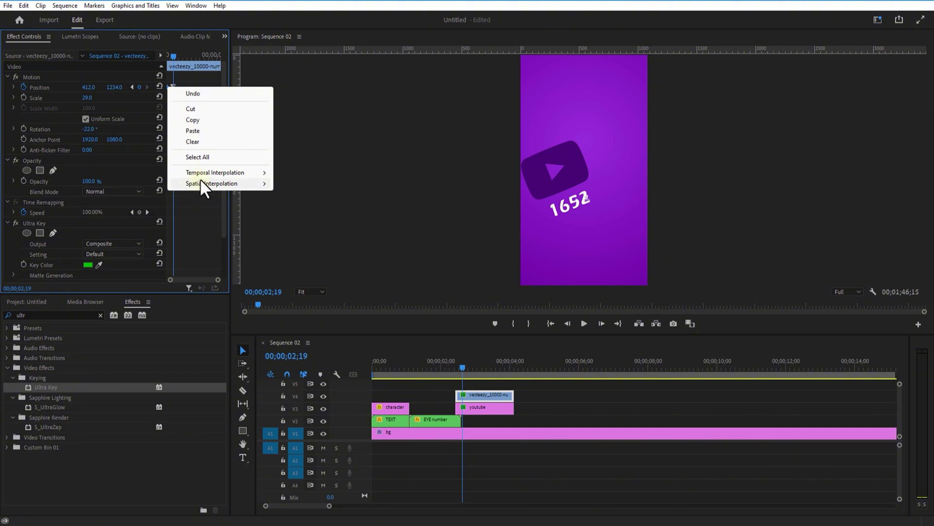
mouse_move(212, 177)
left_click(304, 242)
- Apply Ease In to the youtube clip's last position keyframe and Ease Out to its first one
left_click(471, 407)
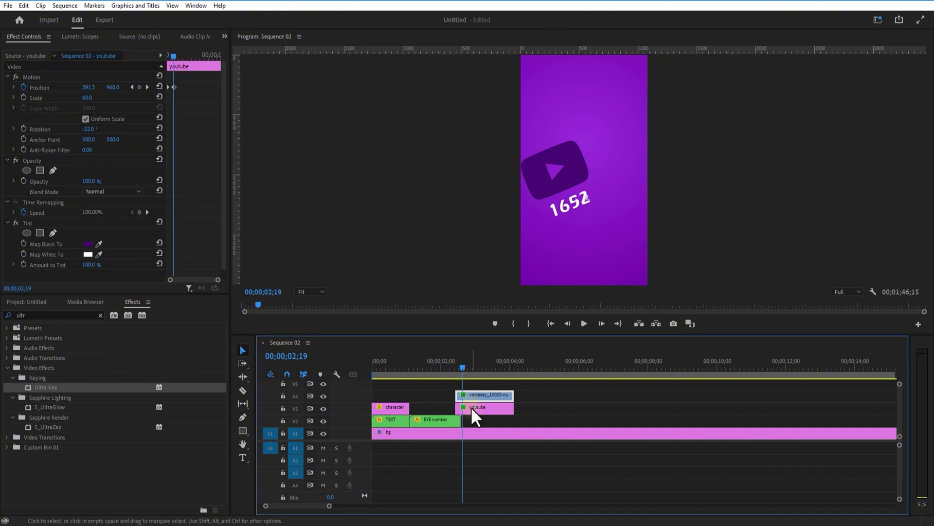
left_click(173, 88)
right_click(174, 88)
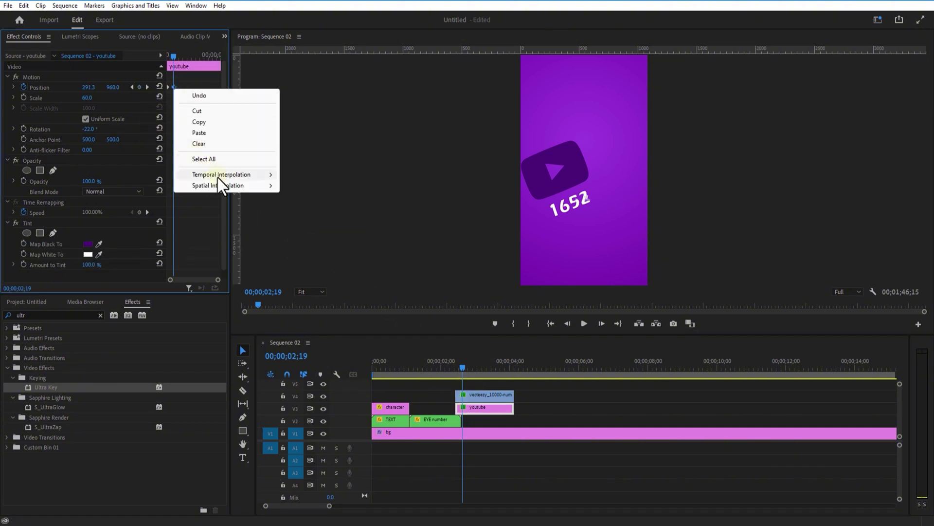
mouse_move(222, 175)
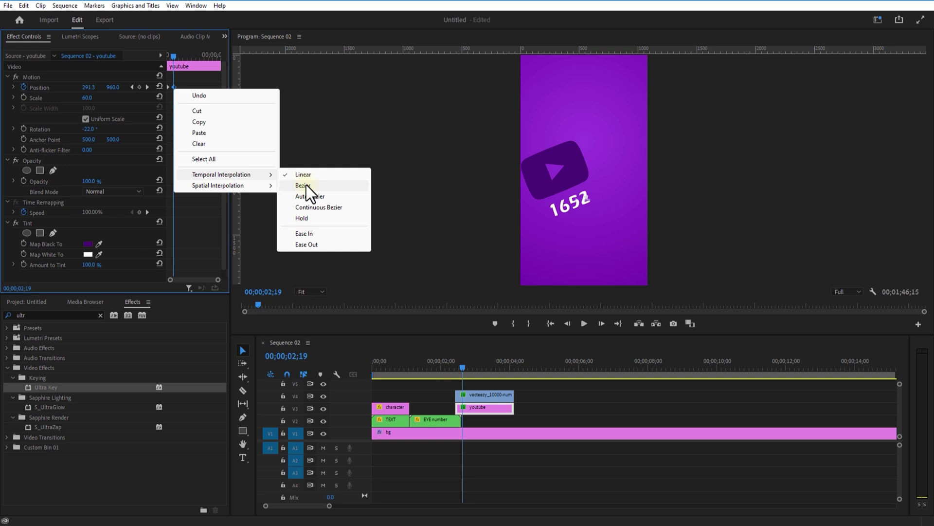
left_click(314, 234)
right_click(167, 88)
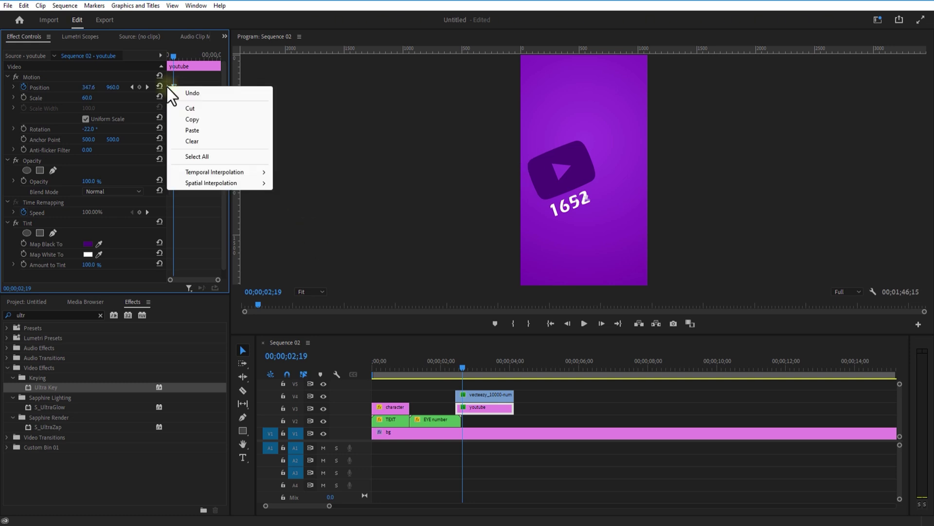
mouse_move(205, 173)
left_click(316, 246)
- Split the EYE number nest at 00;00;02;17 and select the short piece after the cut
left_click(452, 373)
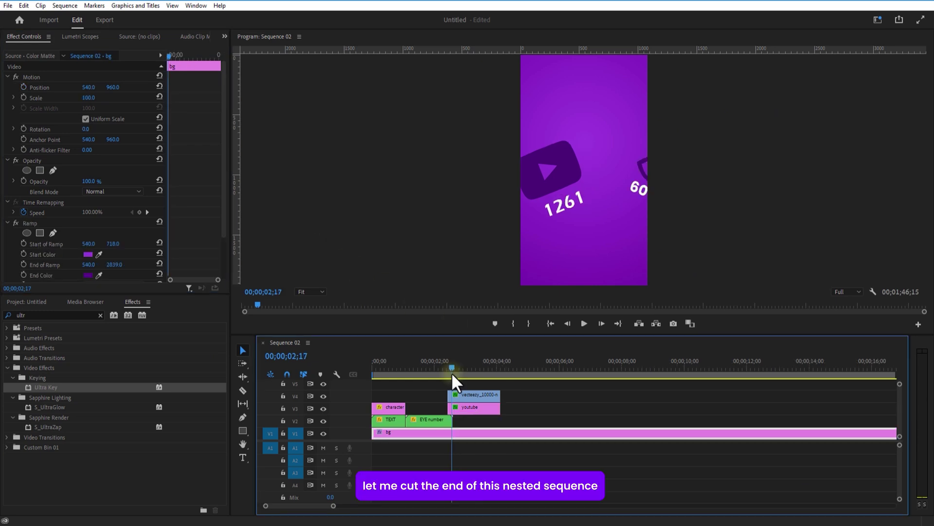
left_click(446, 422)
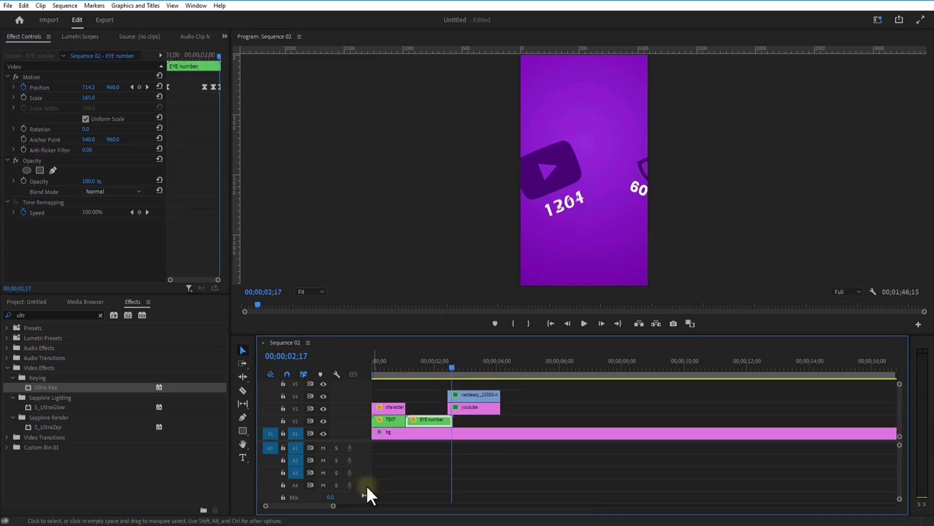
key("equal")
left_click(242, 389)
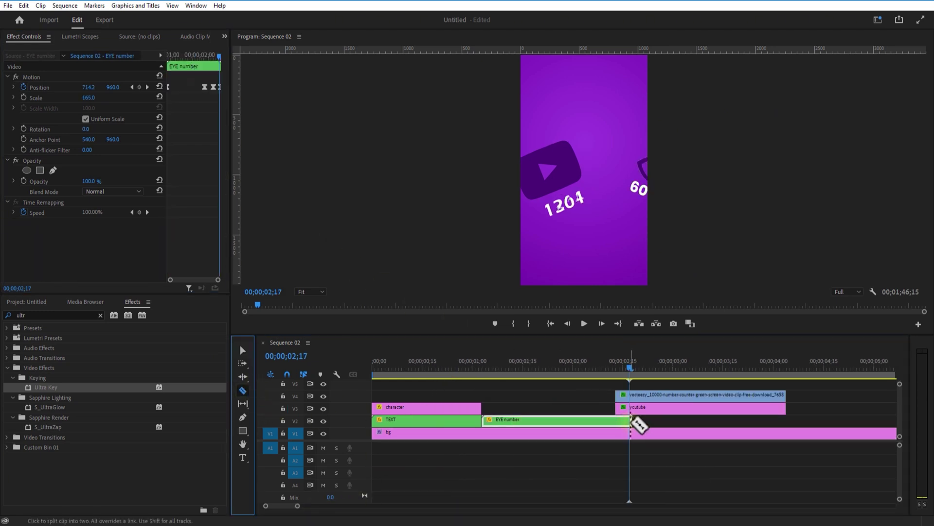
left_click(630, 422)
left_click(243, 351)
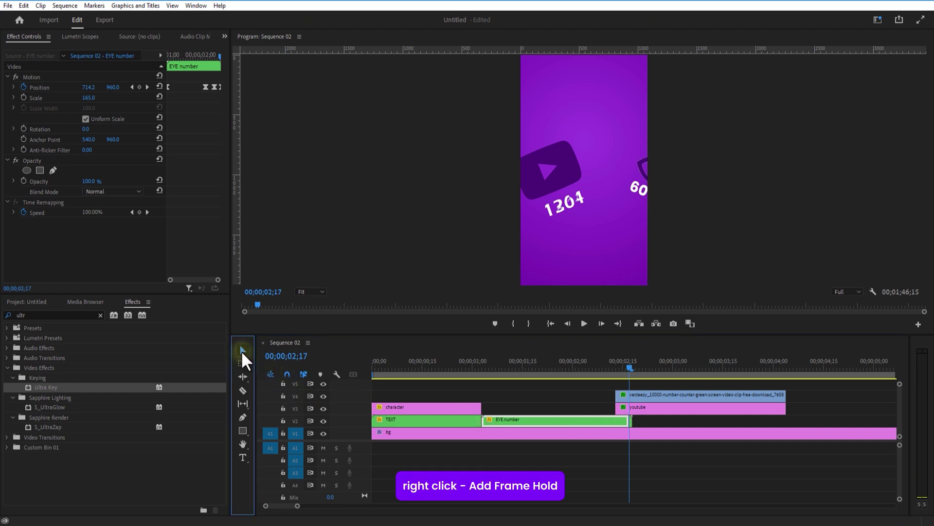
left_click(631, 419)
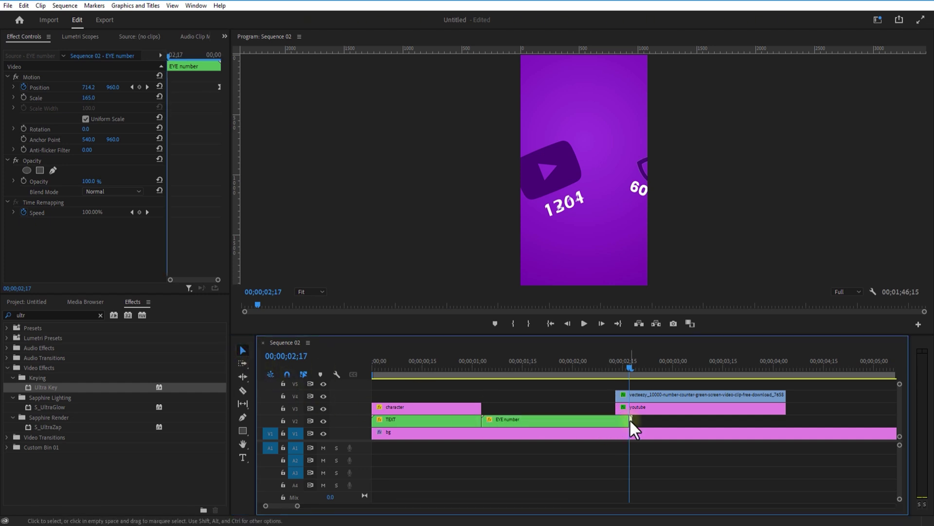
- Add a frame hold to the short EYE number piece and extend it to the end of the youtube clip
right_click(629, 420)
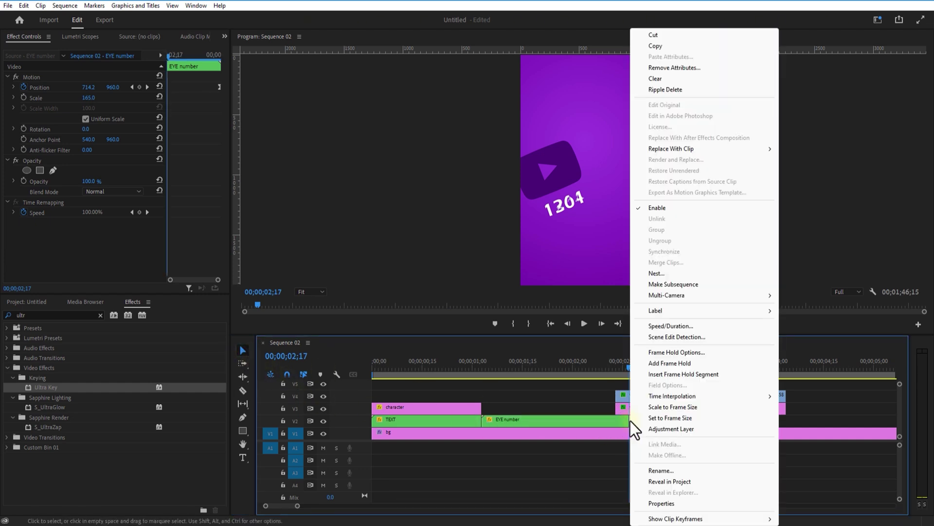
left_click(663, 363)
left_click_drag(632, 420, 786, 423)
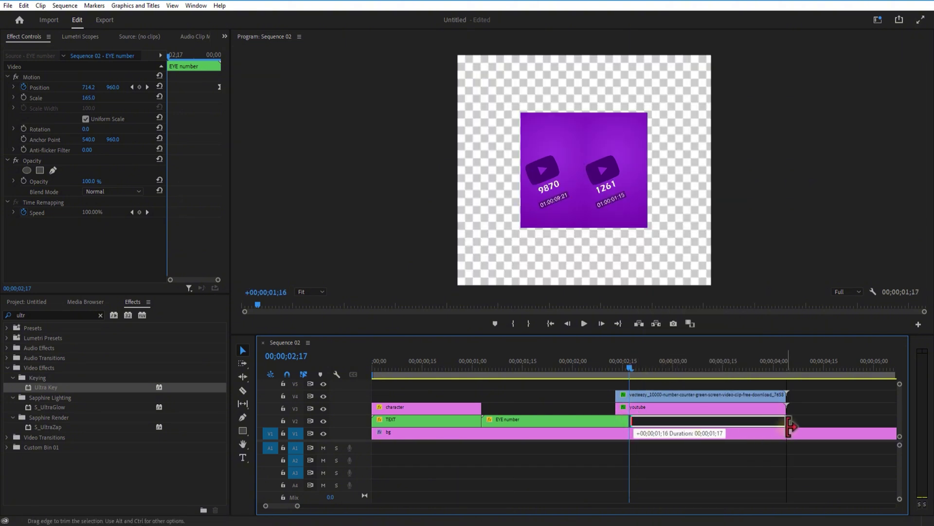
- Nest the youtube clip and the number counter clip together as "youtube number"
left_click_drag(629, 364, 783, 368)
left_click_drag(749, 398, 753, 405)
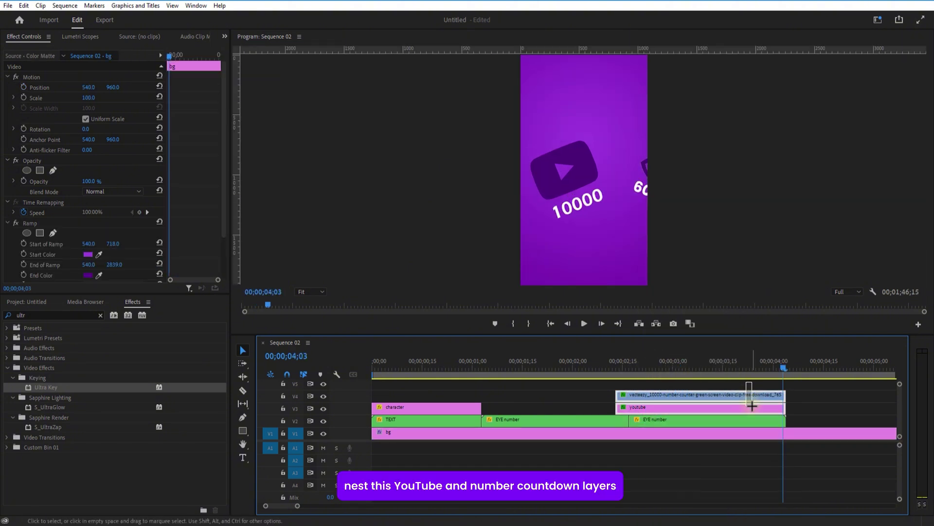
right_click(753, 404)
left_click(781, 290)
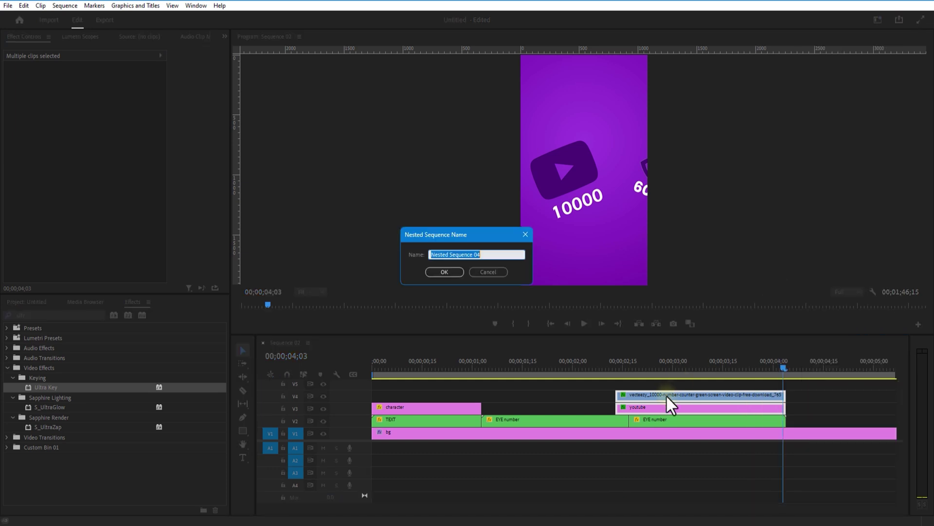
type("youtube number")
left_click(456, 274)
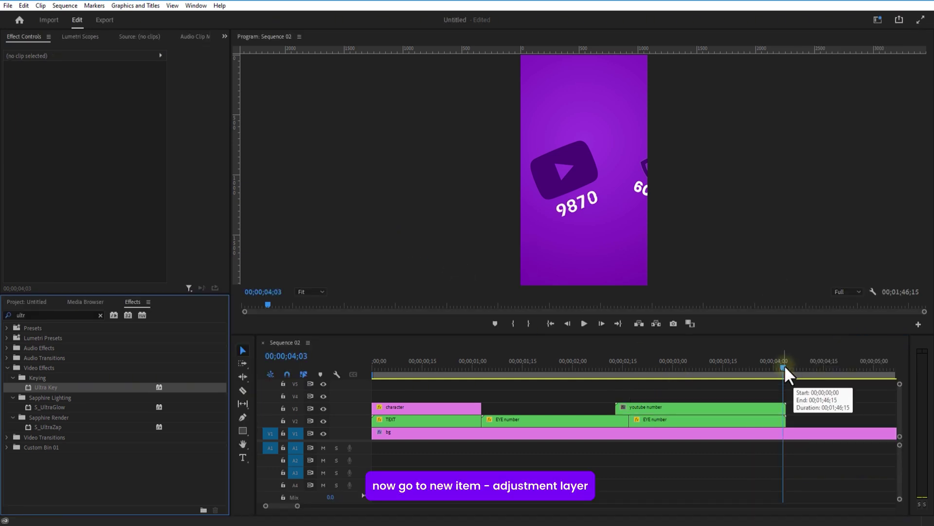
- Create a new 1080 x 1920 adjustment layer at 29.97 fps Drop-Frame with square pixels
left_click_drag(784, 365, 784, 368)
left_click_drag(787, 367, 783, 372)
left_click_drag(297, 505, 347, 506)
left_click(37, 303)
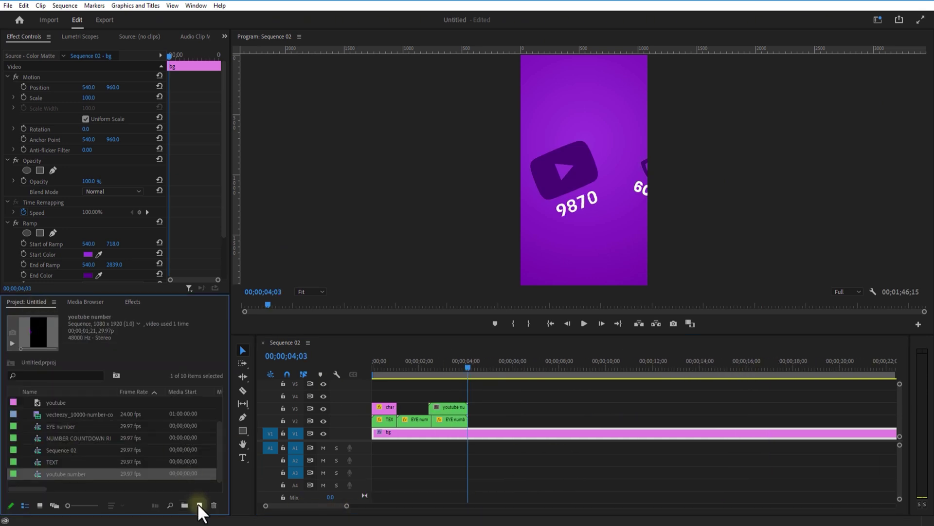
left_click(200, 505)
left_click(225, 438)
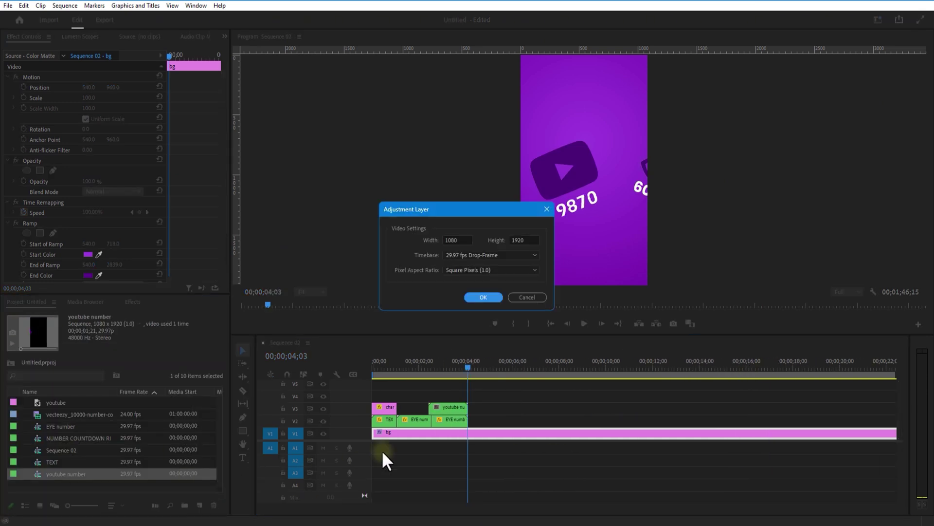
left_click(484, 296)
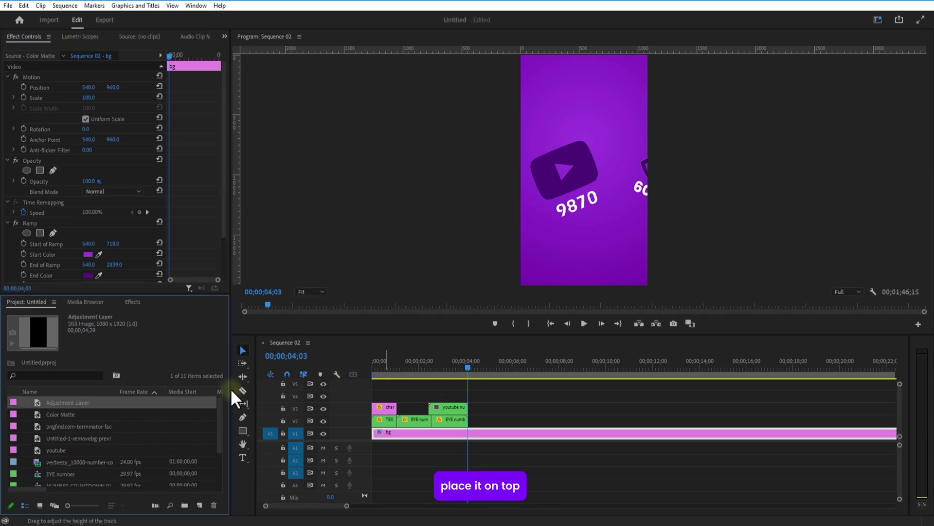
- Place the adjustment layer on V4 from the sequence start and trim it to the end of the youtube number nest
left_click_drag(107, 402, 373, 396)
left_click_drag(486, 395, 467, 394)
left_click_drag(466, 367, 385, 372)
- Apply Gaussian Blur to the adjustment layer with blurriness 28 and Repeat Edge Pixels enabled
left_click(132, 302)
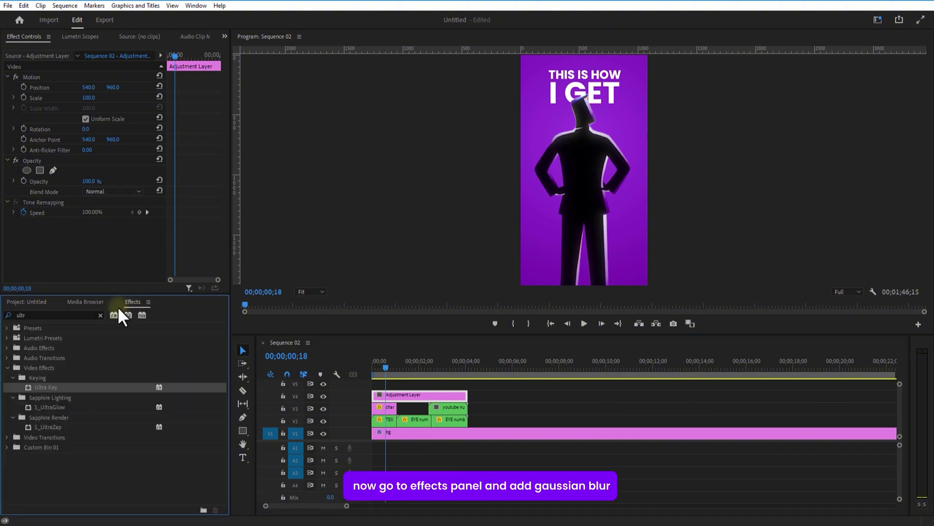
left_click(58, 314)
key("BackSpace")
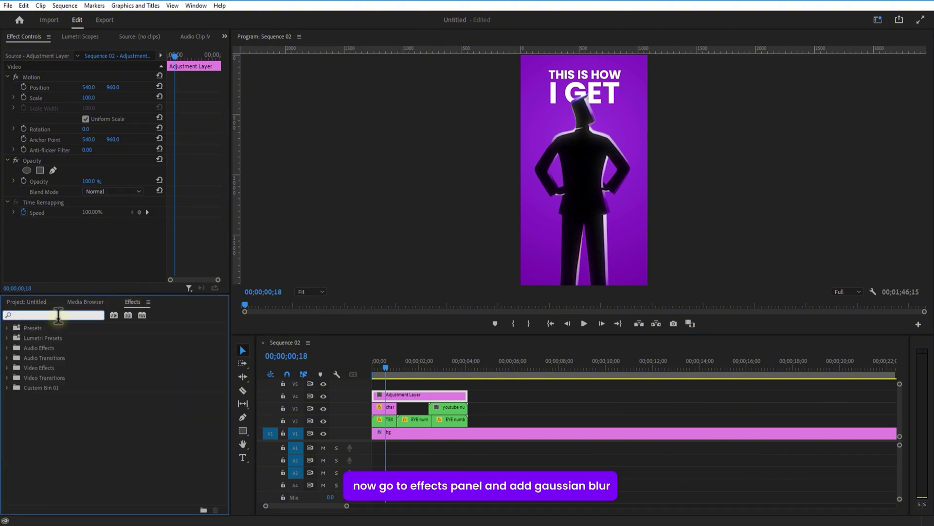
type("gaus")
left_click_drag(44, 417, 416, 398)
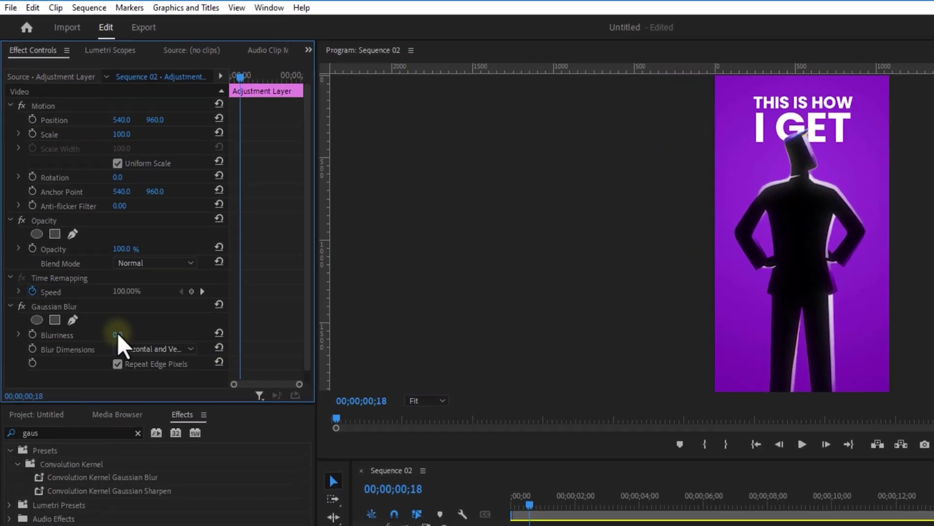
mouse_move(86, 243)
left_mouse_down()
mouse_move(131, 243)
mouse_move(90, 253)
left_mouse_up()
left_click_drag(130, 351, 83, 348)
- Add an ellipse mask to the Gaussian Blur and stretch it into a tall oval covering most of the frame
left_click(38, 331)
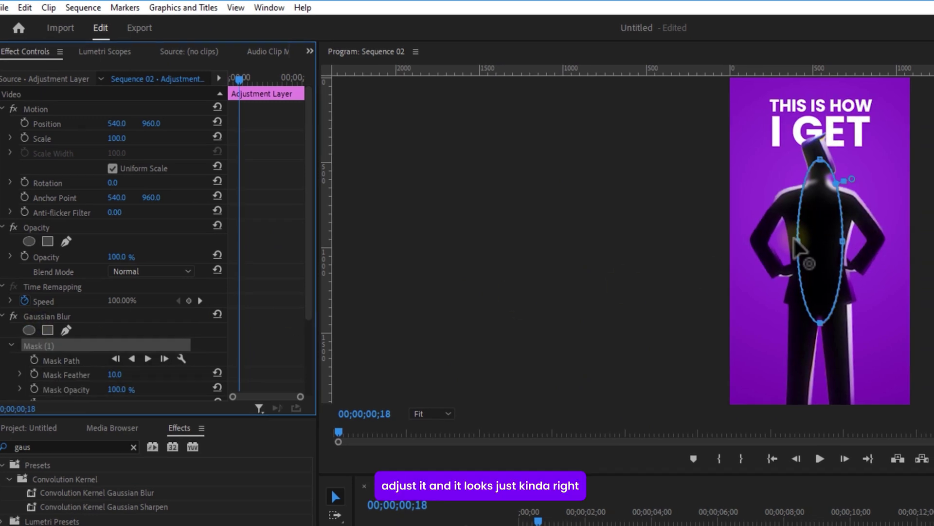
left_click_drag(798, 241, 745, 245)
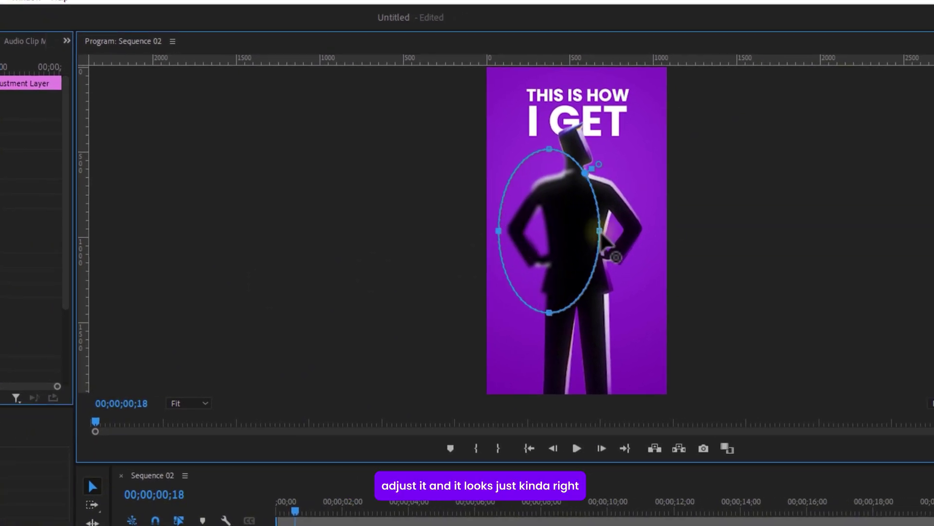
left_click_drag(603, 235, 653, 240)
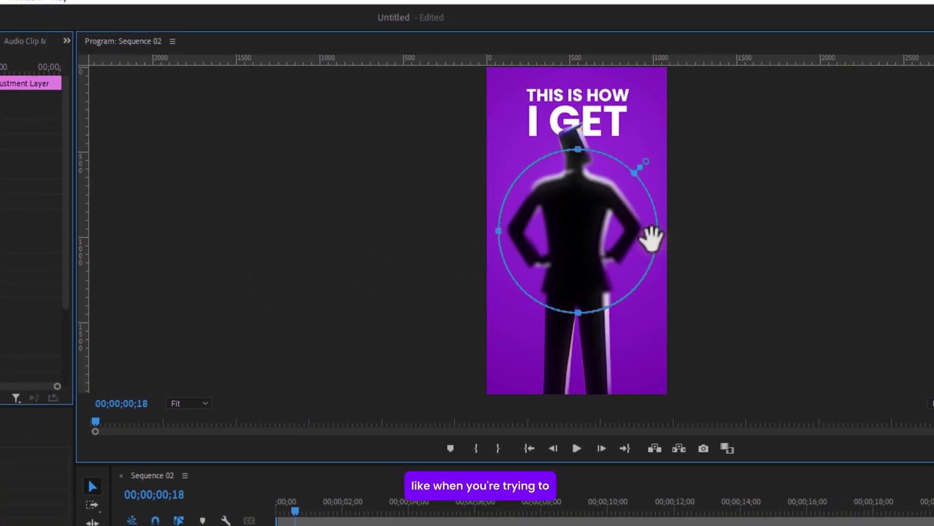
left_click_drag(581, 151, 576, 73)
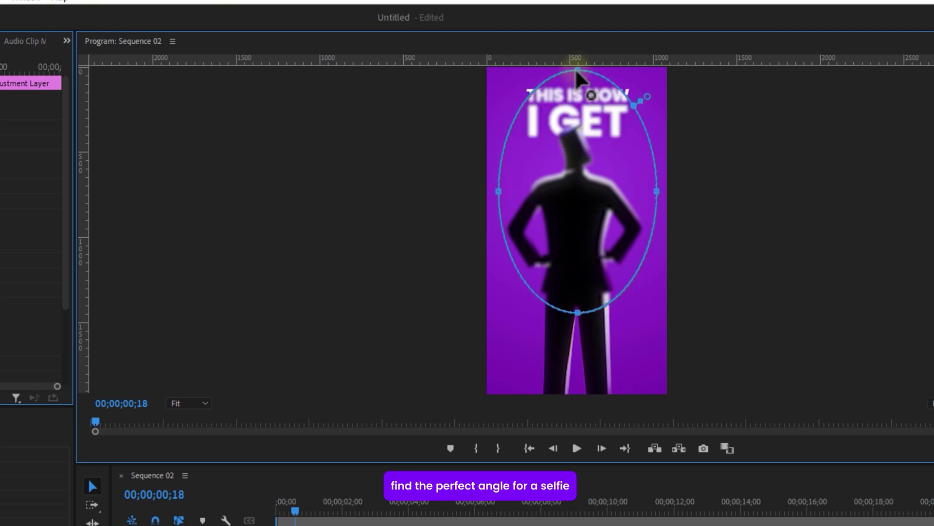
left_click_drag(577, 314, 574, 405)
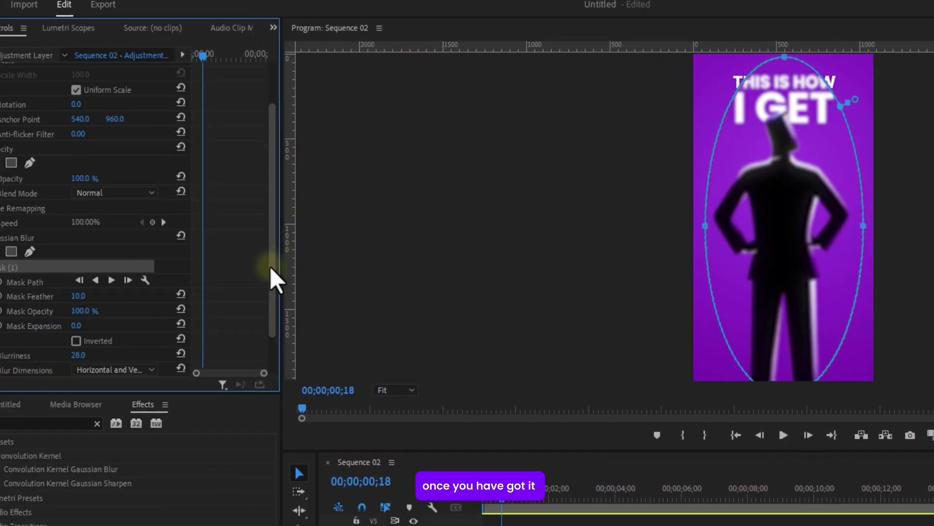
- Invert the Gaussian Blur mask, set the blurriness to 4 and the mask feather to 50
scroll(270, 267, "down", 2)
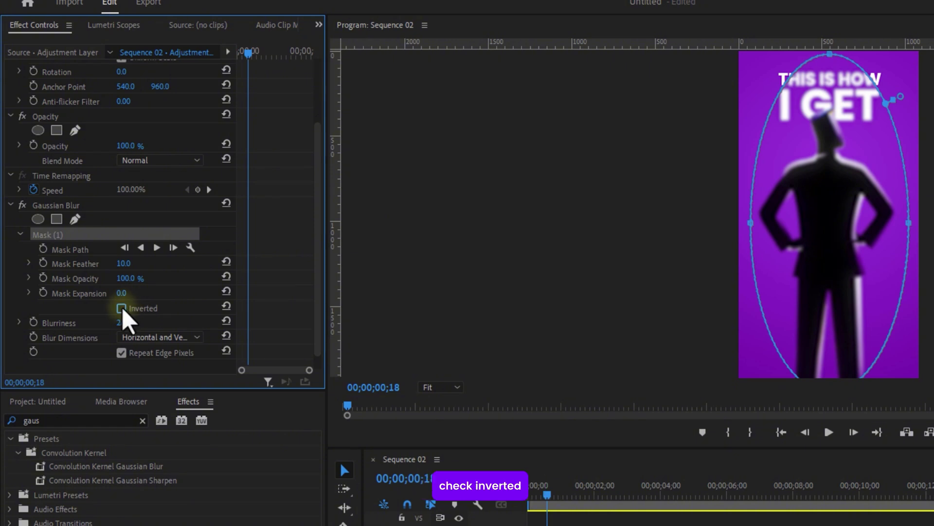
left_click(75, 311)
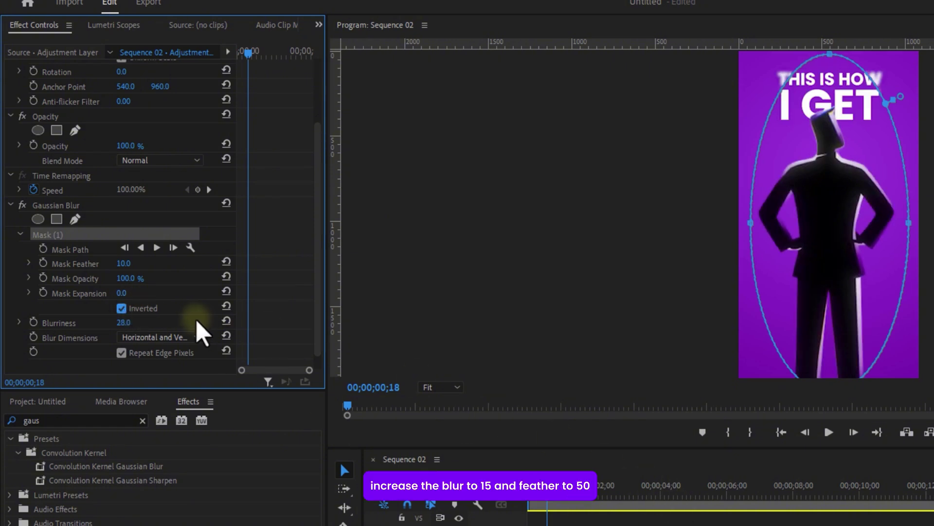
left_click_drag(117, 322, 81, 327)
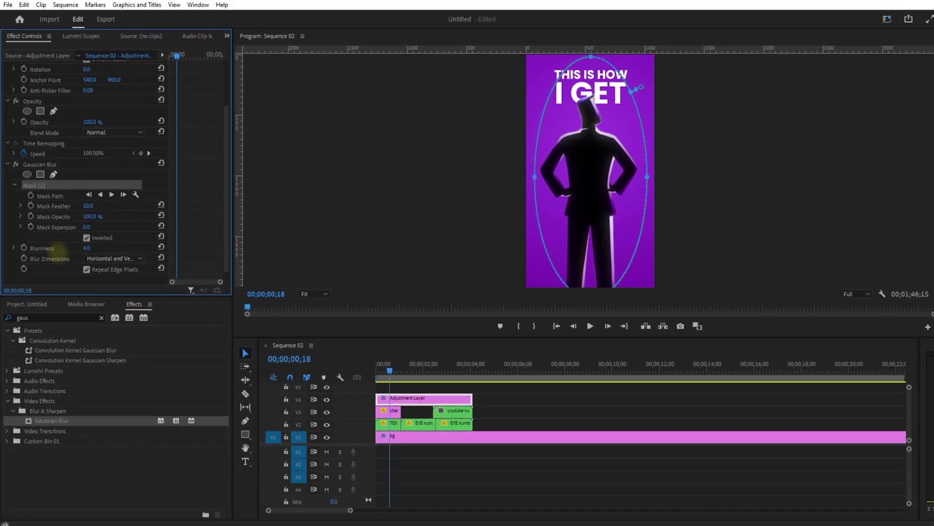
left_click(634, 99)
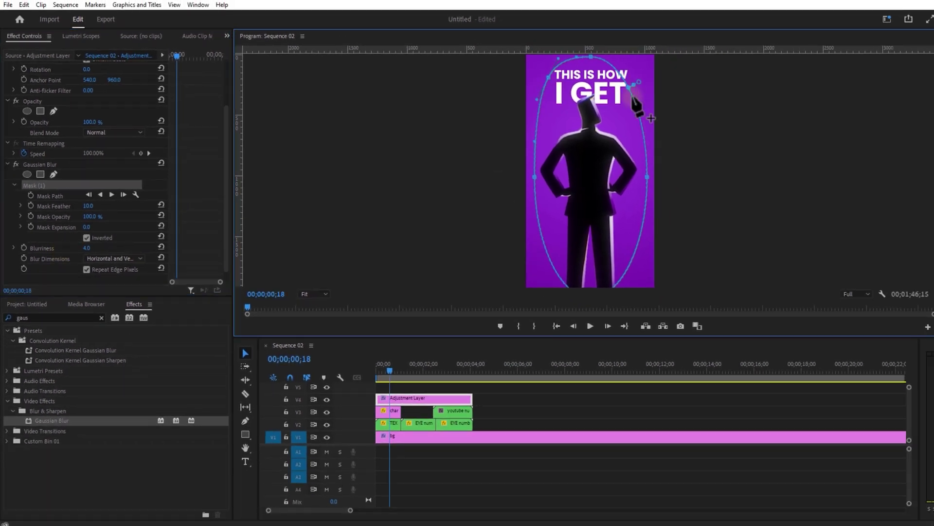
- Extend the adjustment layer on V4 to a duration of about 00;00;09;06
left_click_drag(387, 370, 447, 404)
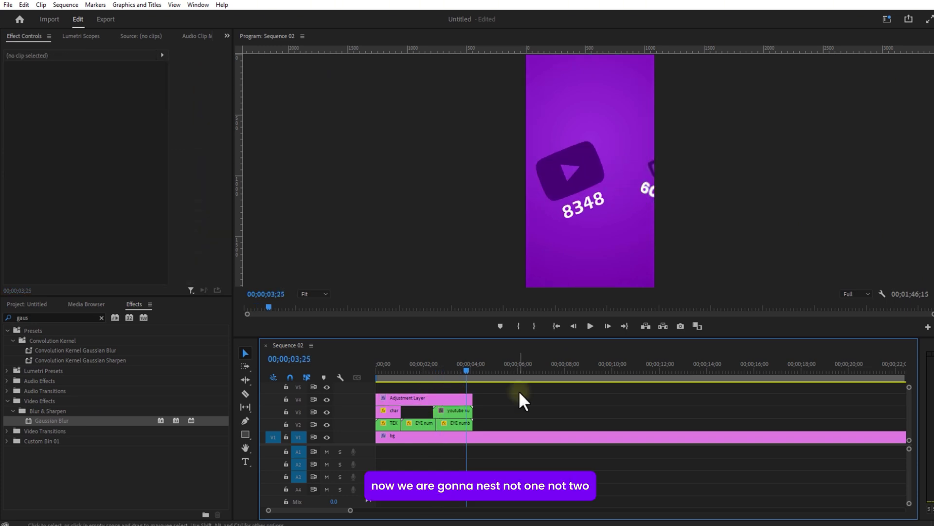
left_click_drag(468, 397, 594, 398)
key("Down")
- Nest the youtube number clip and both EYE number clips together as "2nd scene"
left_click_drag(494, 411, 416, 427)
right_click(454, 410)
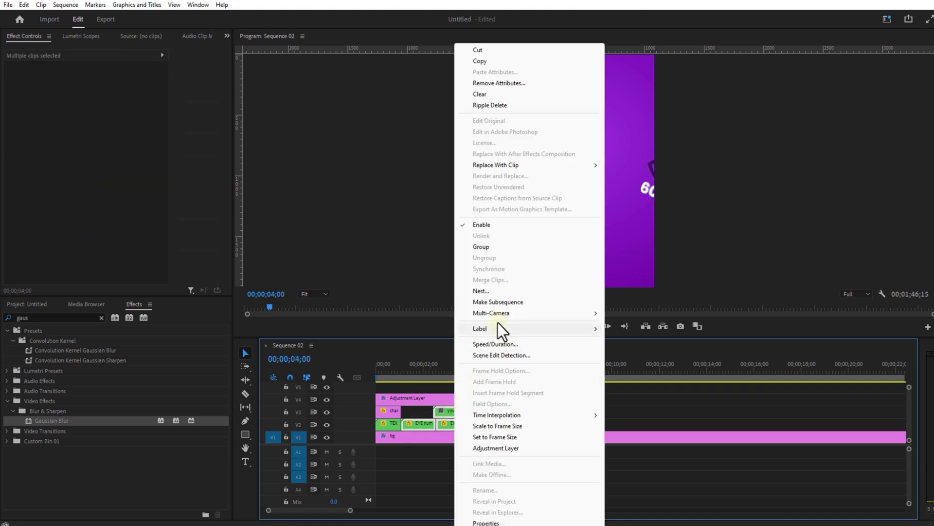
left_click(493, 291)
type("2nd scene")
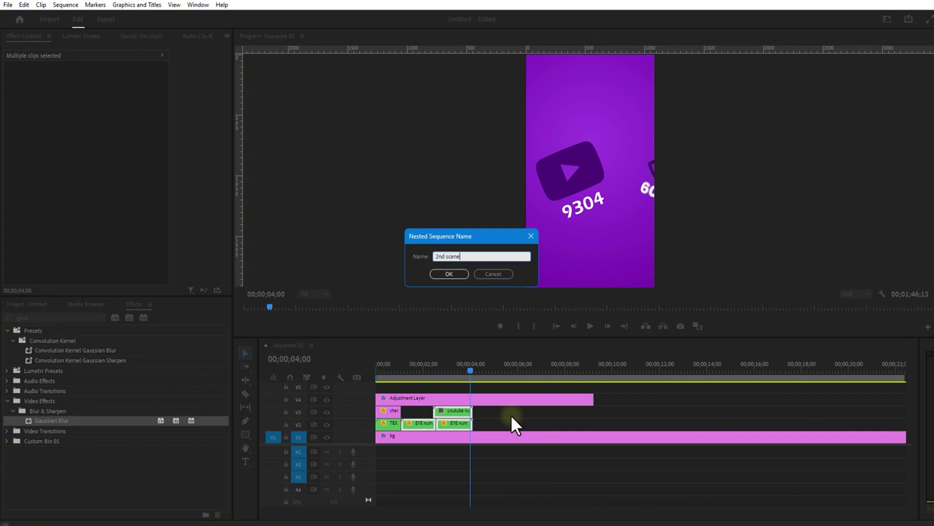
key("Return")
- Draw a wide rectangle shape across the upper middle of the frame at 00;00;04;04
left_click(470, 367)
left_click_drag(469, 369, 472, 370)
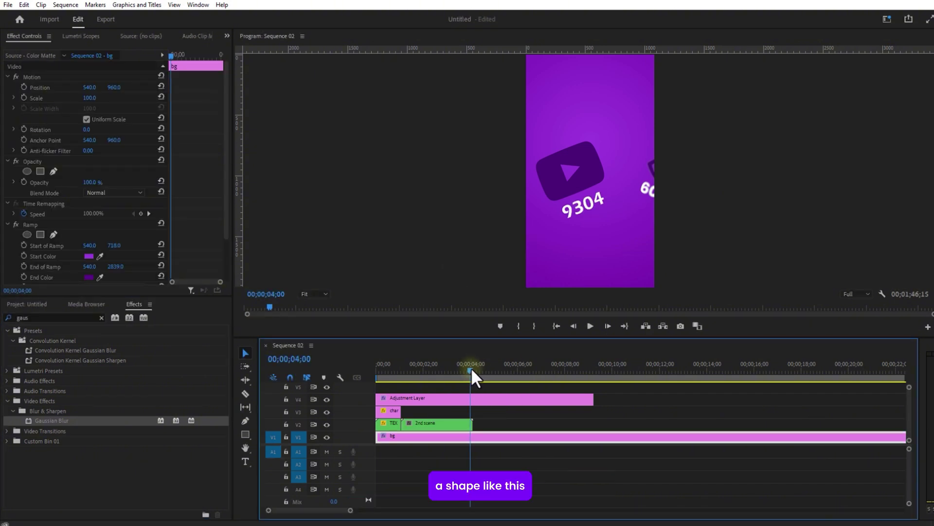
left_click(246, 433)
left_click(484, 463)
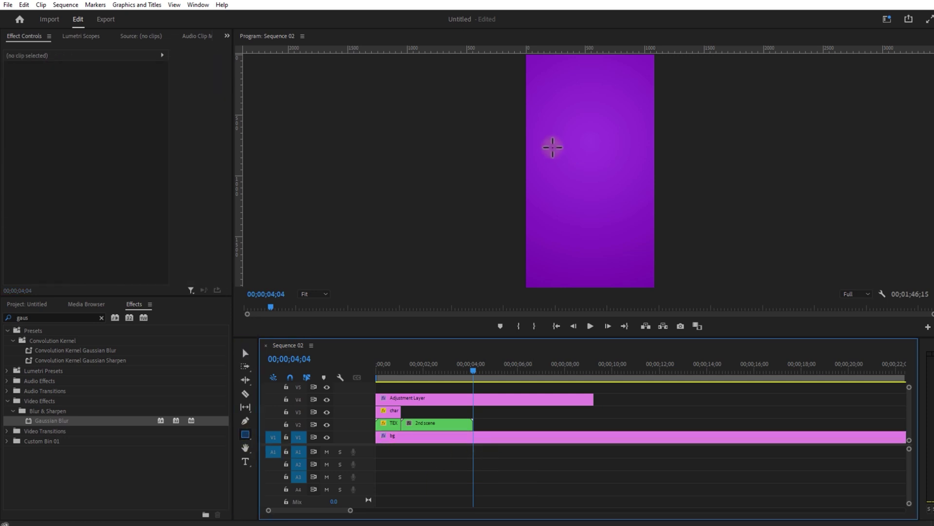
mouse_move(547, 146)
left_mouse_down()
mouse_move(632, 187)
mouse_move(640, 183)
left_mouse_up()
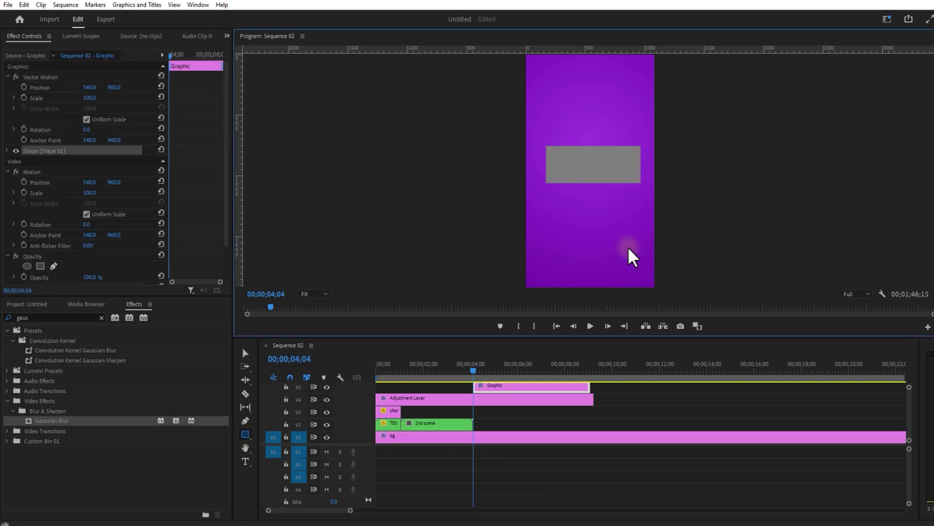
- Replace the rectangle's fill with a white stroke of 10 and move its clip to V2 directly after the 2nd scene nest
left_click(47, 151)
left_click(7, 151)
left_click(29, 212)
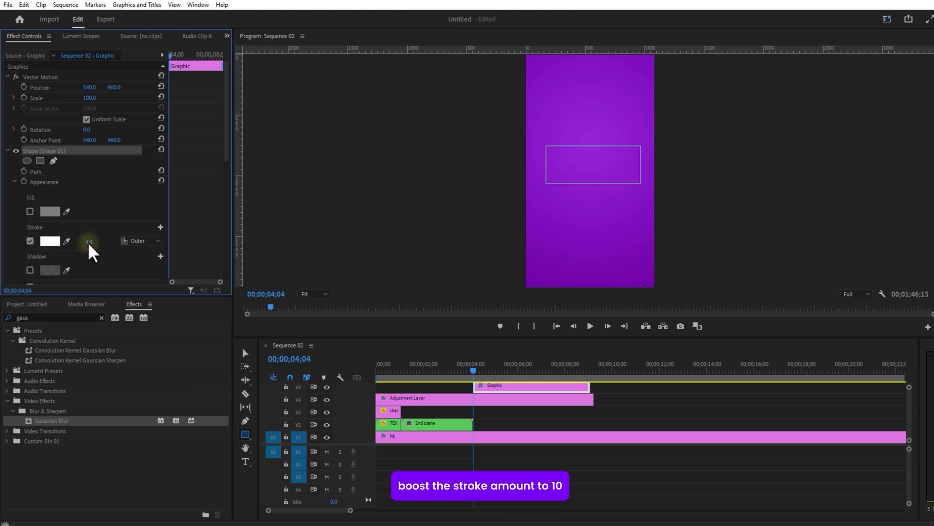
left_click(89, 242)
type("10")
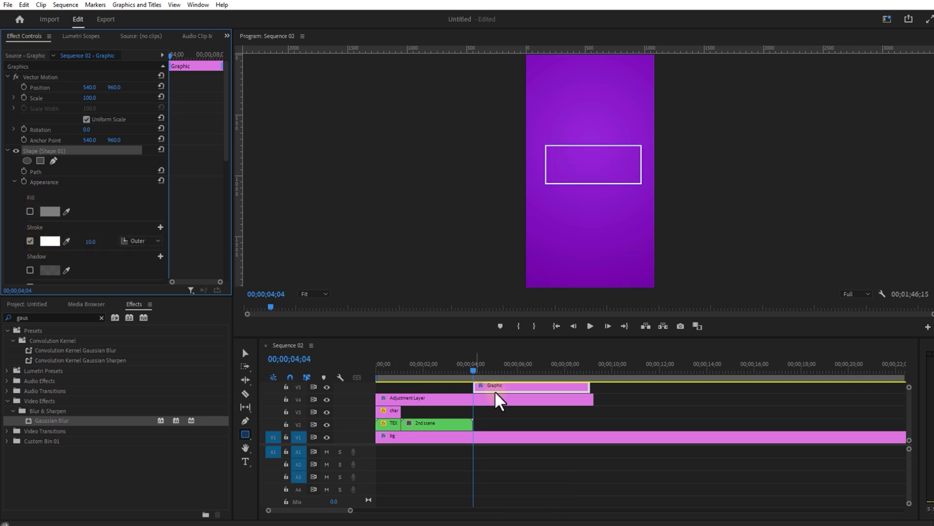
left_click(507, 421)
left_click_drag(492, 388, 489, 428)
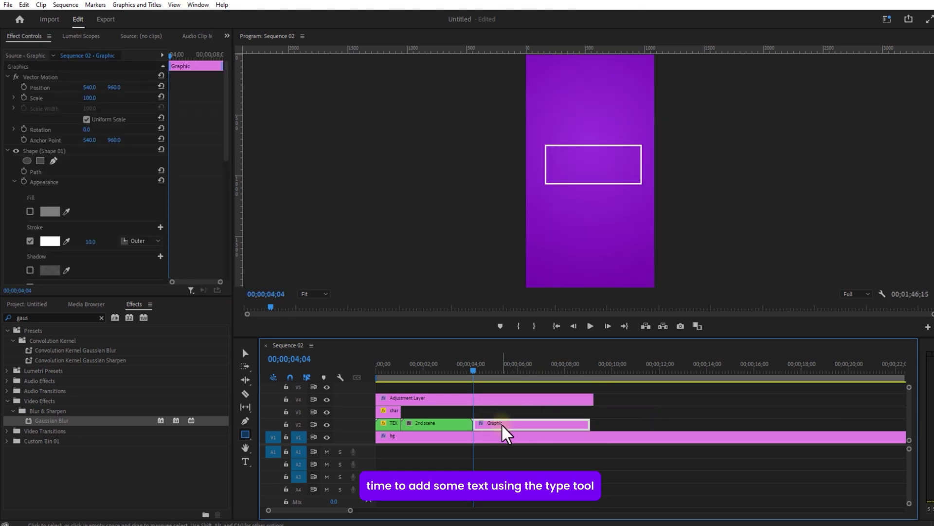
- Add the text "STEP 01" in Poppins ExtraBold, fitted inside the rectangle, with its clip on V3 above the shape
left_click(451, 461)
left_click(246, 463)
left_click(559, 225)
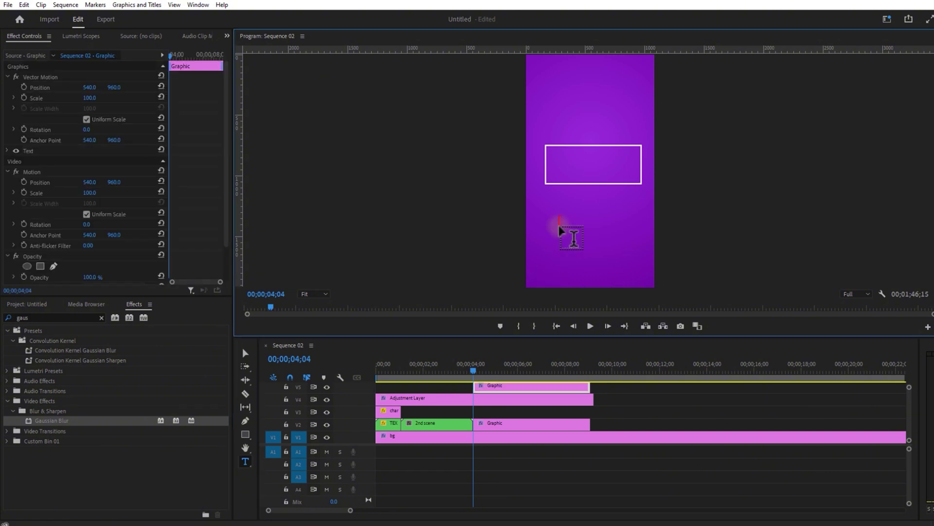
key("Caps_Lock")
type("STEP 01")
left_click(56, 365)
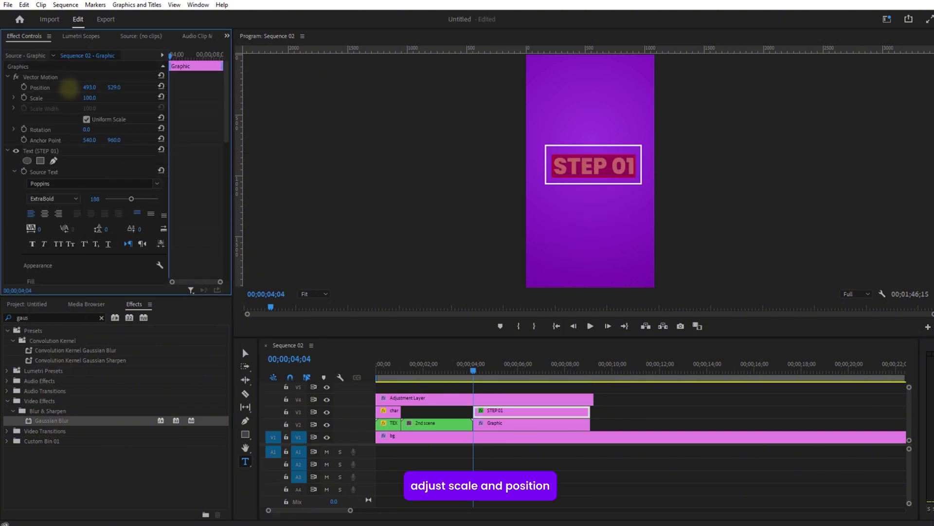
left_click(497, 403)
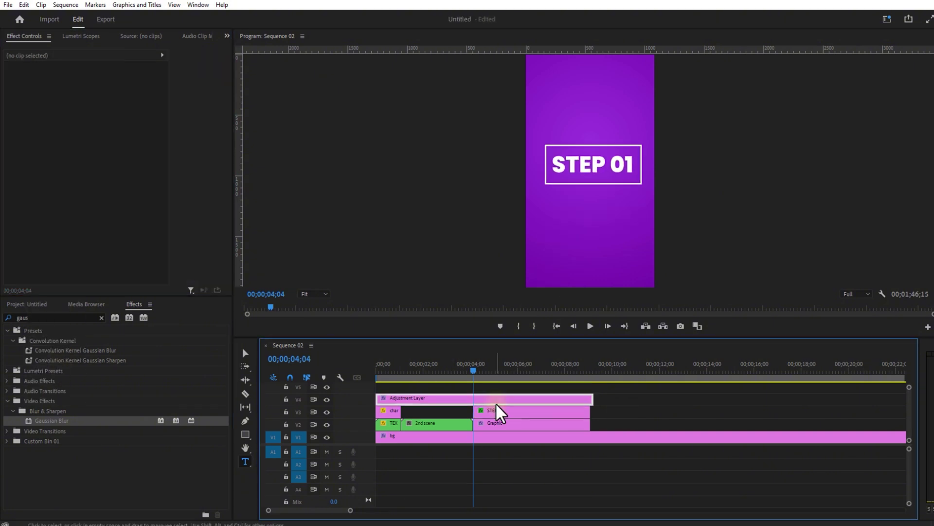
- Move the adjustment layer to a higher track and duplicate the STEP 01 text and rectangle clips twice as STEP 02 and STEP 03
left_click(459, 398)
left_click_drag(459, 399, 463, 386)
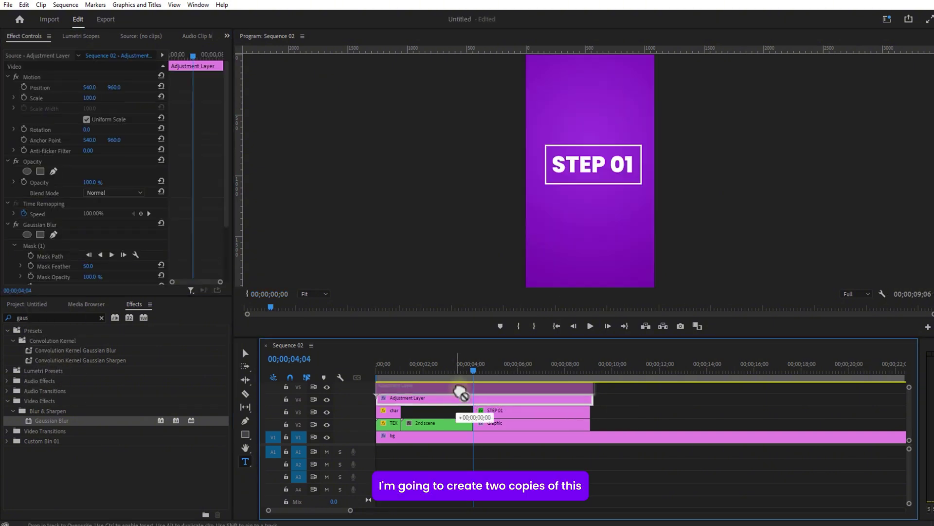
left_click_drag(602, 408, 574, 412)
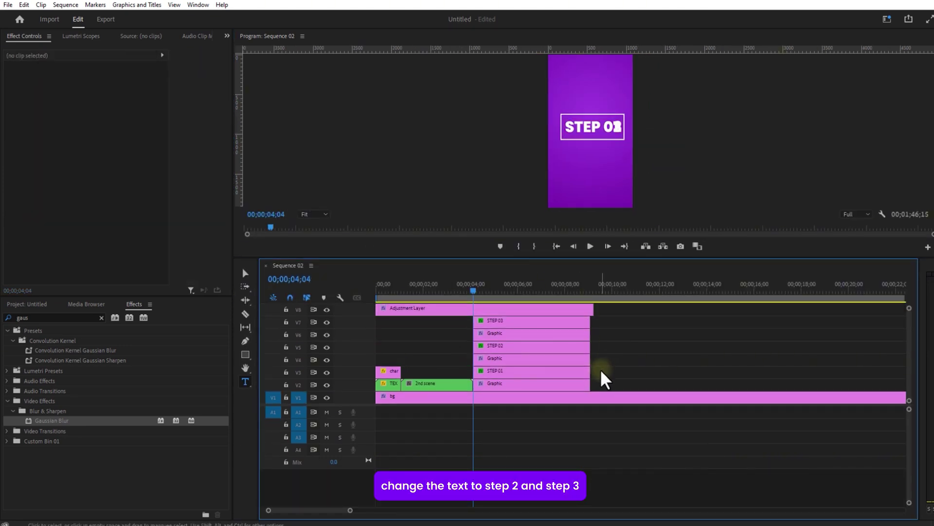
- Nest the STEP 01 text and its rectangle as "STEP 1"
left_click_drag(602, 371, 563, 381)
right_click(554, 385)
left_click(584, 287)
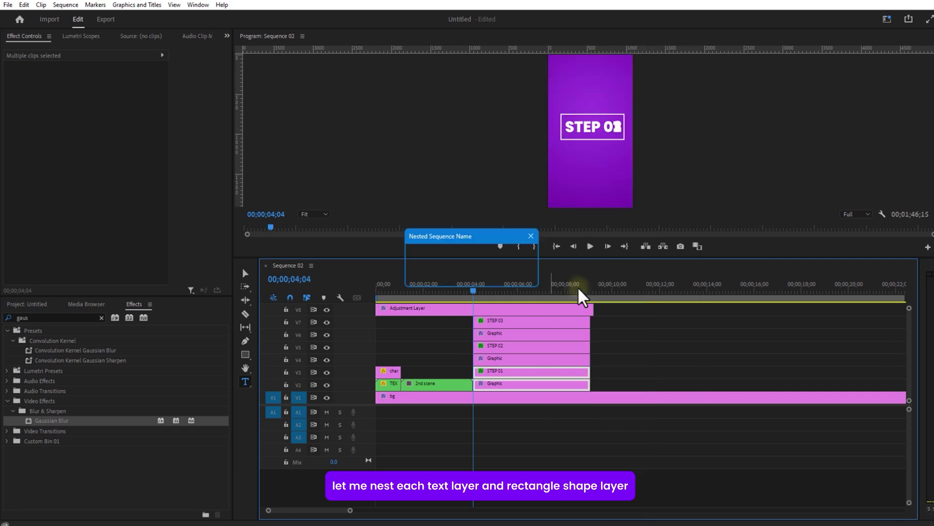
type("STEP 1")
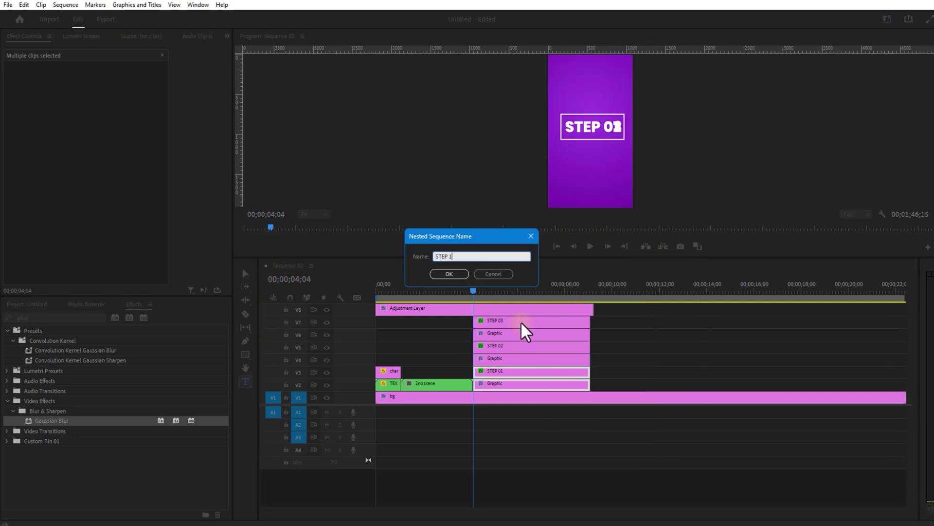
key("Return")
- Nest the STEP 02 text and its rectangle as "STEP 2"
right_click(544, 359)
left_click_drag(602, 344, 501, 372)
left_click(575, 293)
type("STEP 2")
key("Return")
- Nest the STEP 03 text and its rectangle as "STEP 3", and stagger the STEP 2 and STEP 3 nests on V3 and V4
right_click(545, 335)
left_click(575, 292)
left_click_drag(601, 319, 502, 373)
type("STEP 3")
key("Return")
- Apply the Basic 3D effect to the STEP 1 nest
left_click(497, 385)
left_click(101, 317)
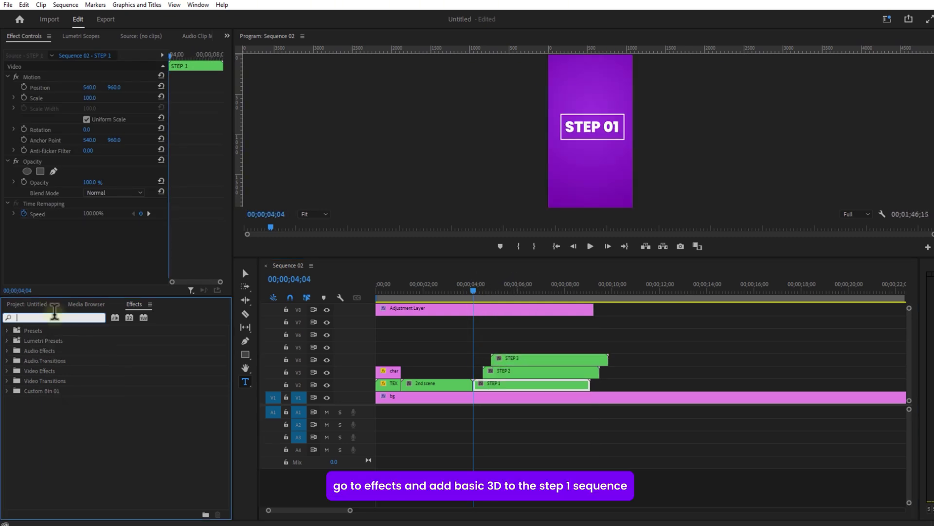
type("BAS")
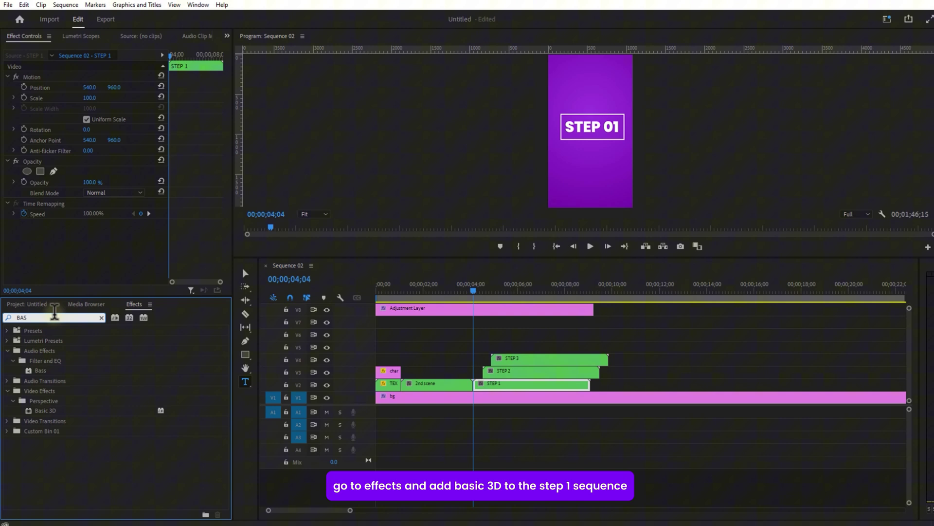
left_click(49, 411)
left_click_drag(72, 414, 492, 389)
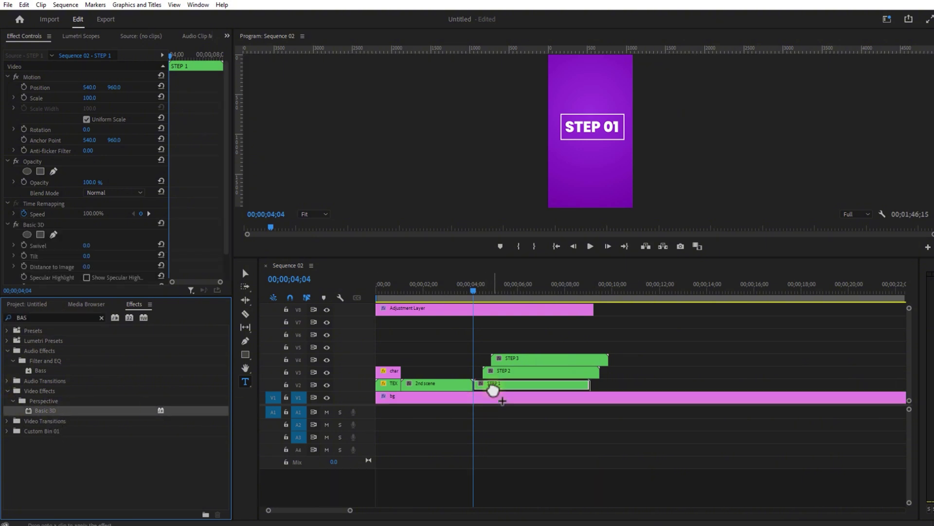
- Set the STEP 1 nest's Basic 3D tilt to -15° and copy the effect to the STEP 2 and STEP 3 nests
left_click_drag(516, 258, 500, 319)
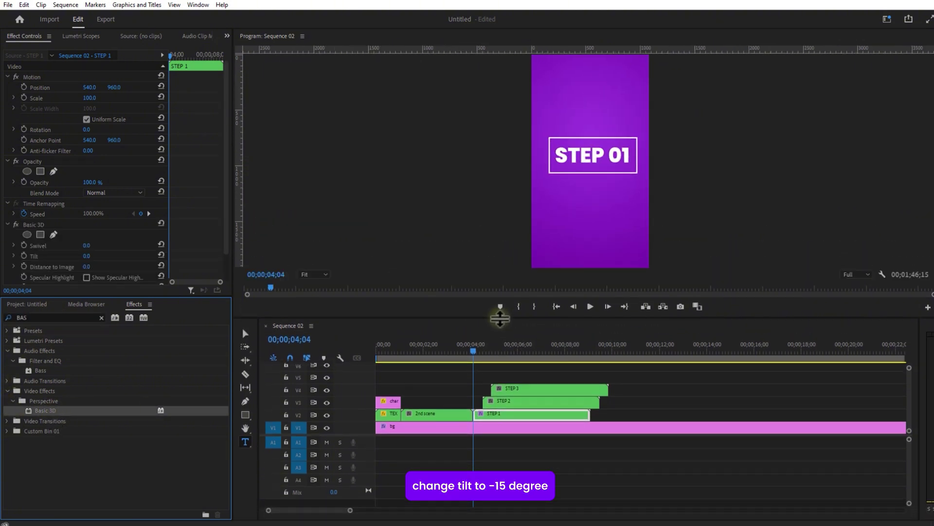
mouse_move(86, 256)
left_mouse_down()
mouse_move(92, 261)
mouse_move(85, 258)
left_mouse_up()
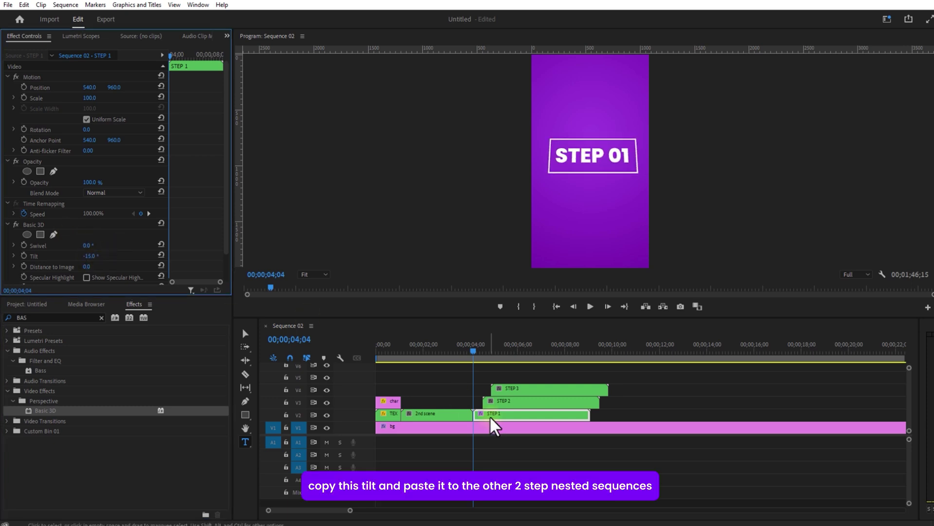
left_click(47, 224)
key("ctrl+c")
left_click(513, 402)
key("ctrl+v")
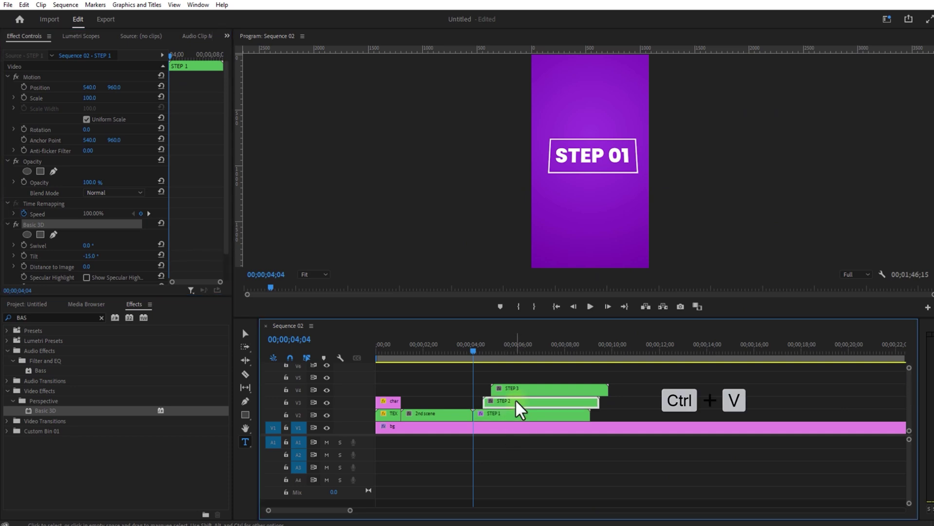
left_click(522, 391)
key("ctrl+v")
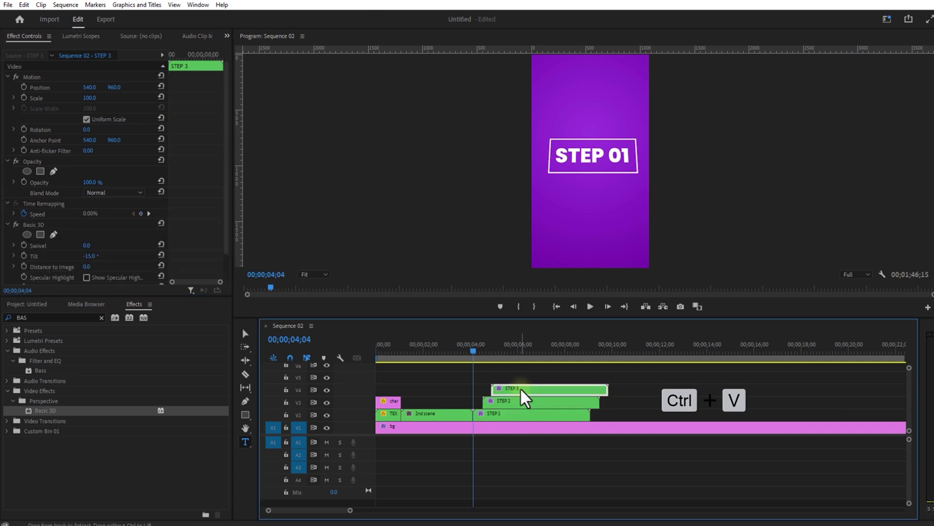
- Raise the STEP 1 nest to position 540, 652 and align the STEP 2 and STEP 3 nests to start at 00;00;04;04
left_click(500, 416)
mouse_move(110, 87)
left_mouse_down()
mouse_move(101, 88)
mouse_move(187, 108)
mouse_move(95, 99)
left_mouse_up()
left_click_drag(497, 403, 487, 404)
left_click_drag(511, 392, 493, 392)
- Place the STEP 2 nest at 540, 1269 with scale 60, and the STEP 3 nest at 540, 1774 with scale 40
left_click(498, 402)
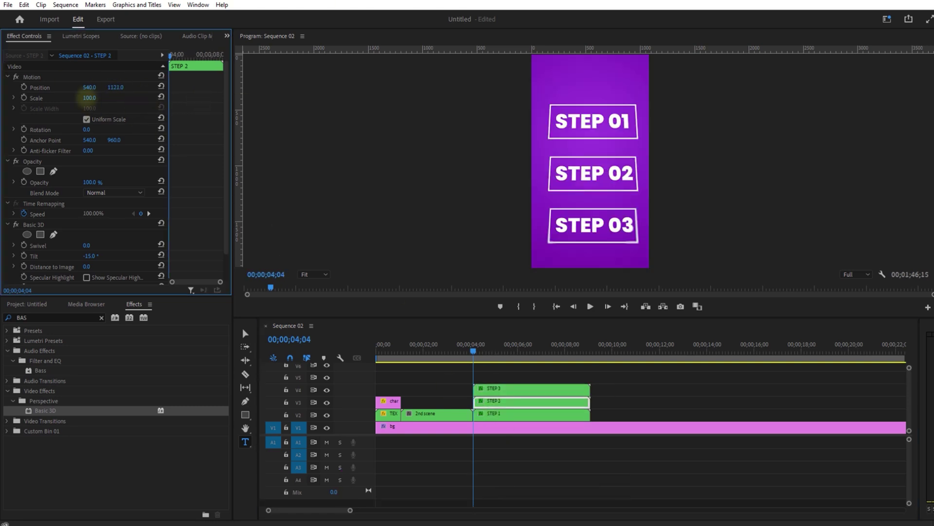
left_click_drag(89, 98, 79, 97)
left_click_drag(114, 88, 17, 97)
left_click(497, 390)
left_click_drag(88, 98, 74, 98)
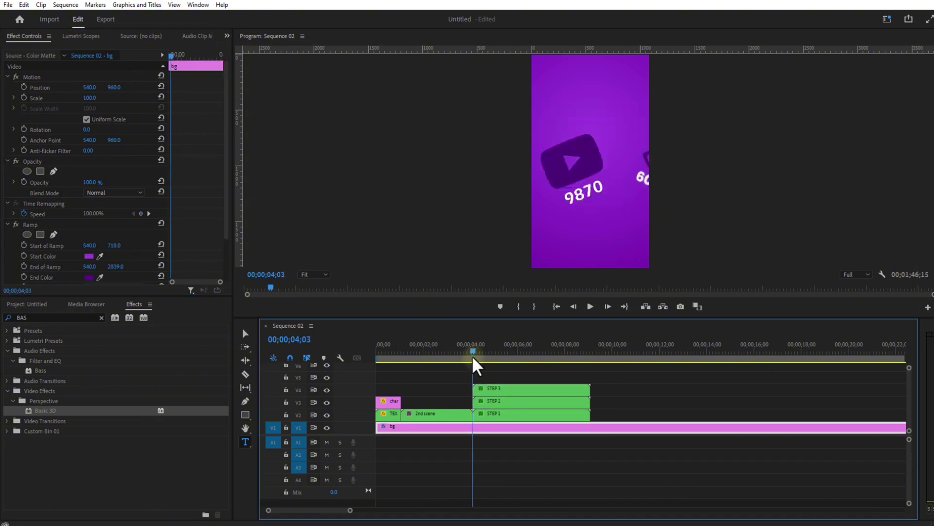
- Keyframe the STEP 1 nest at 00;00;04;04 with position 540, 799 and scale 80
left_click(496, 415)
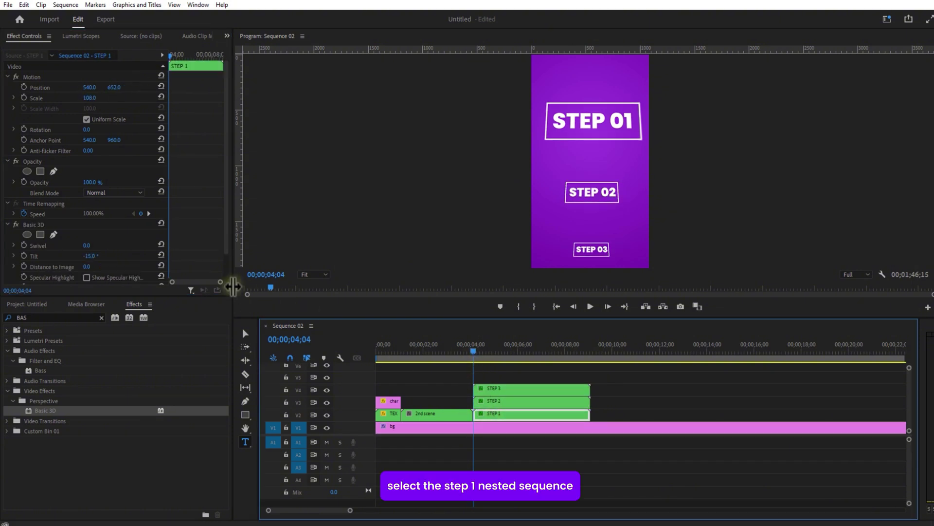
left_click(24, 87)
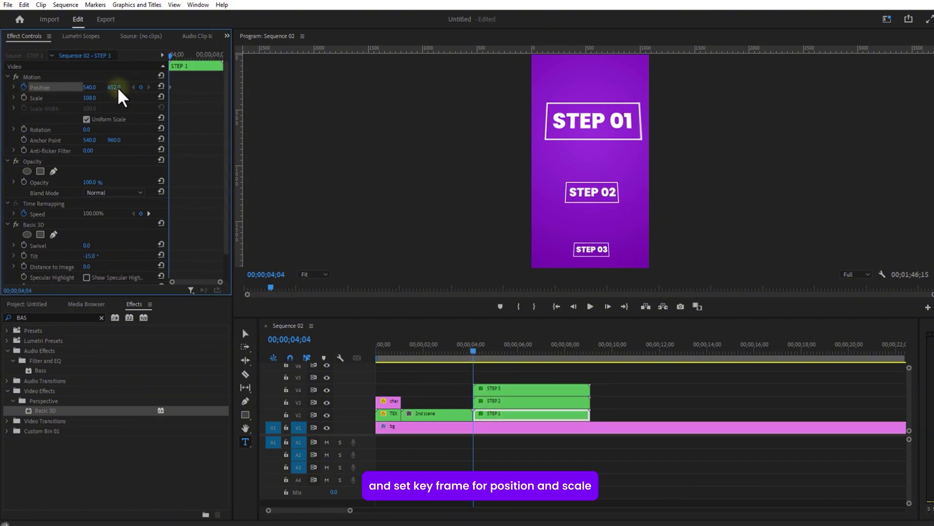
left_click(23, 97)
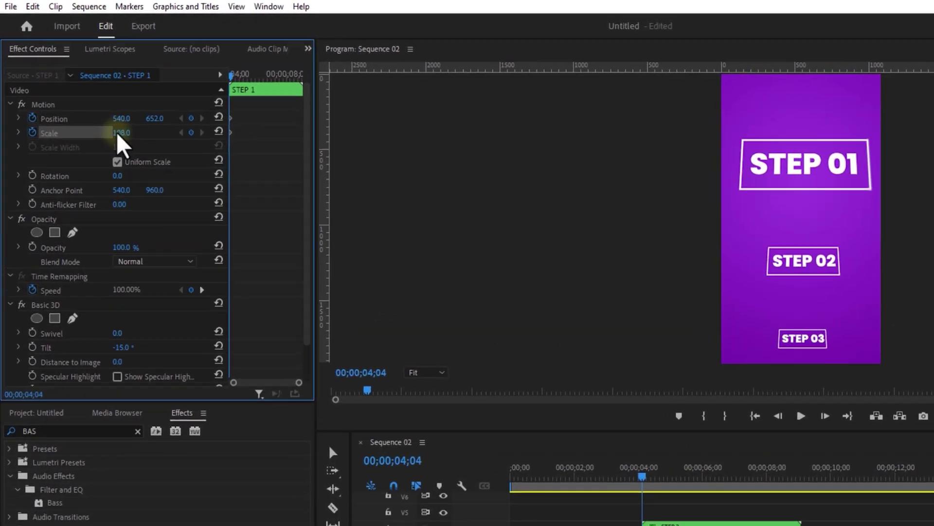
left_click(91, 97)
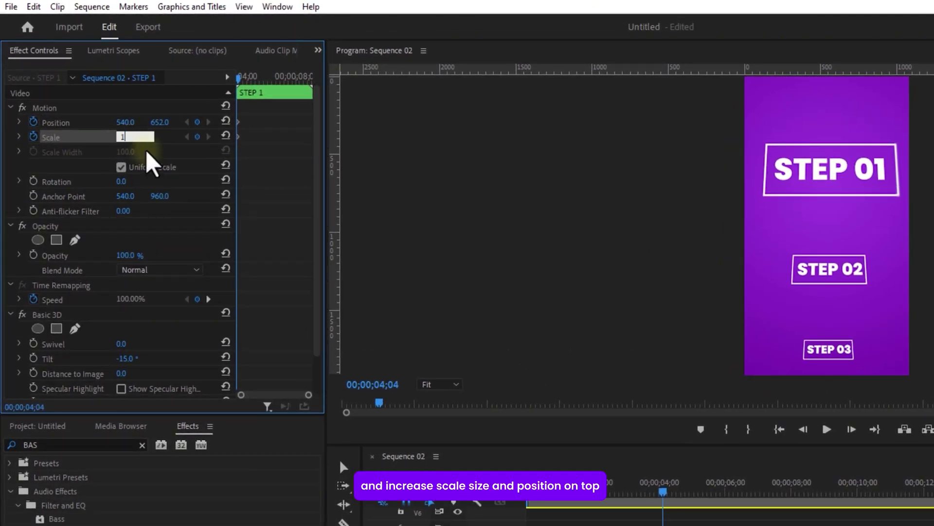
type("100")
key("Return")
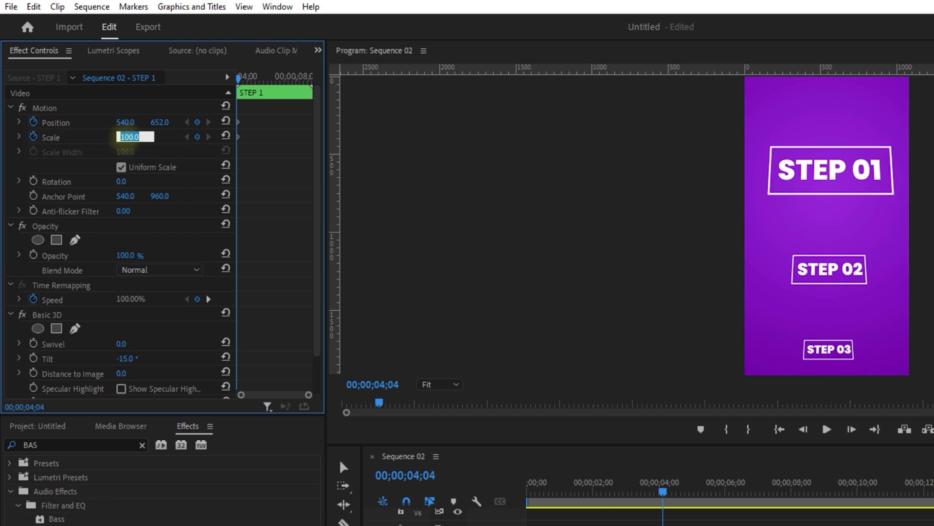
key("Return")
- Keyframe the STEP 1 nest at 00;00;04;15 with position 540, -280 and scale 180
left_click_drag(239, 78, 249, 90)
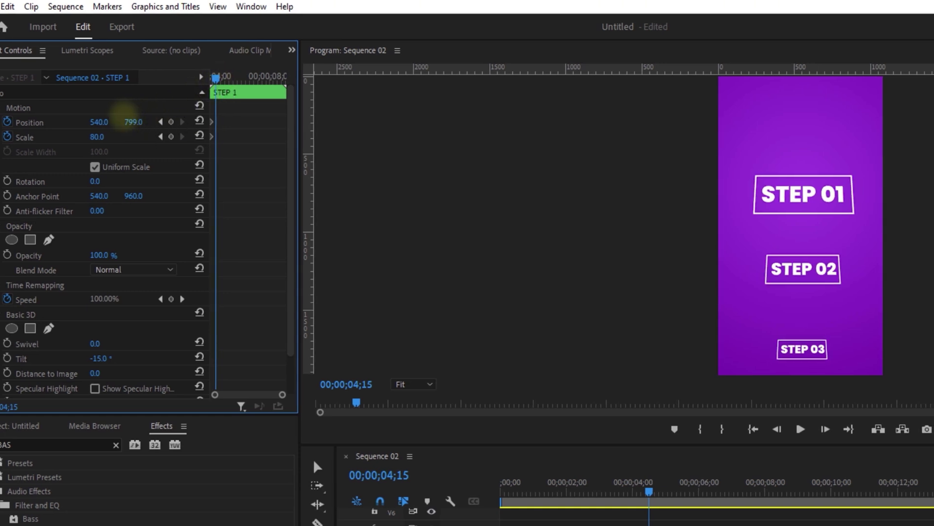
left_click_drag(125, 117, 12, 114)
left_click_drag(93, 138, 46, 118)
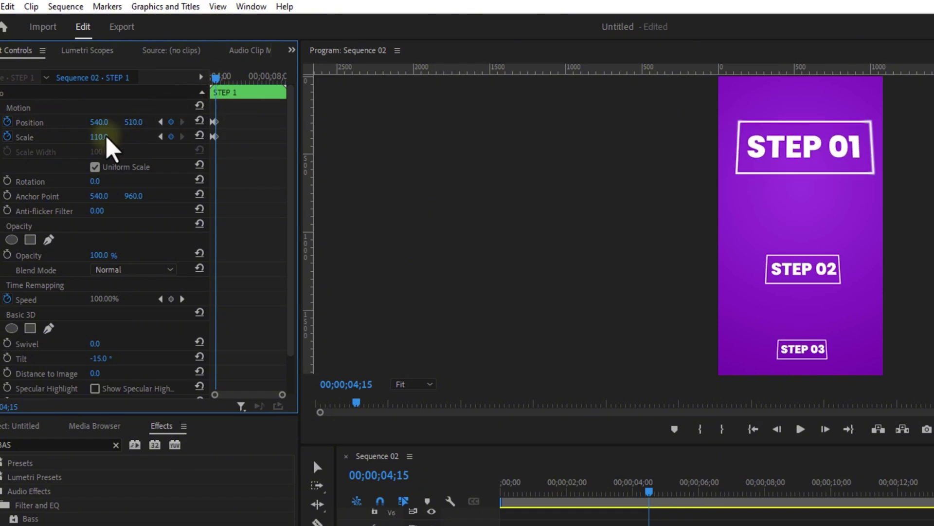
left_click_drag(116, 137, 12, 124)
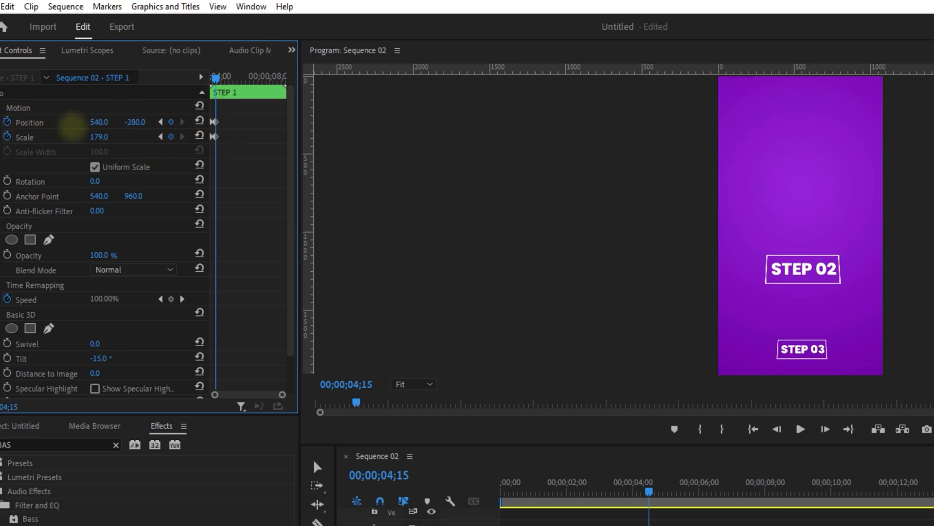
left_click_drag(217, 77, 221, 85)
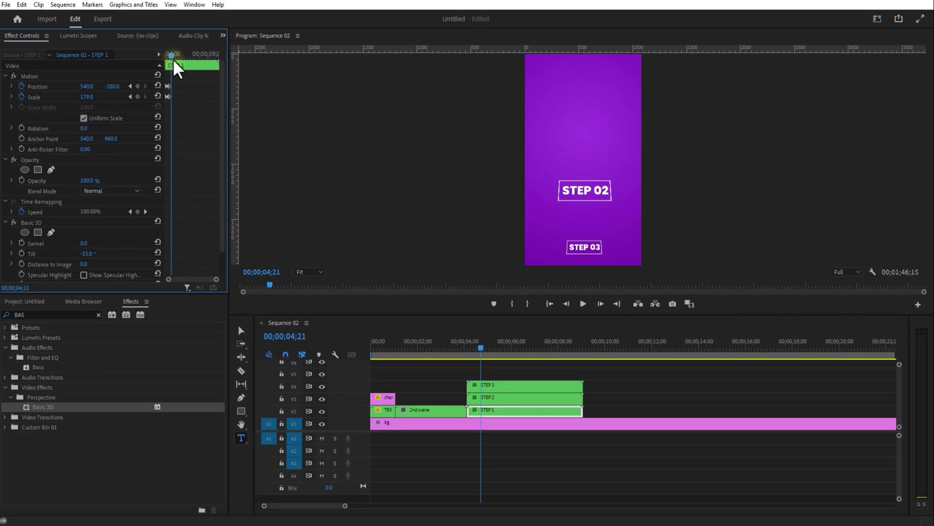
left_click_drag(174, 61, 169, 60)
- Apply Continuous Bezier interpolation to all STEP 1 position and scale keyframes, and preview the motion
left_click_drag(216, 278, 193, 279)
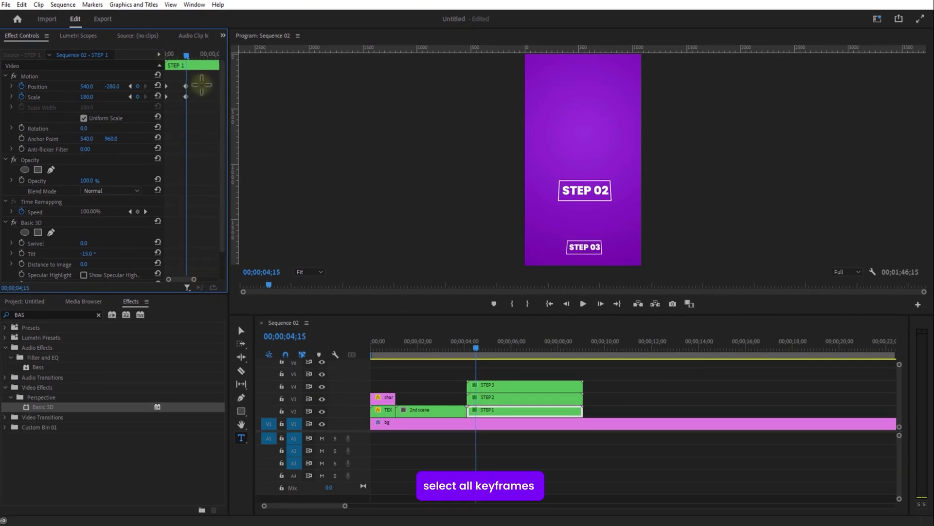
left_click_drag(202, 85, 157, 102)
right_click(187, 87)
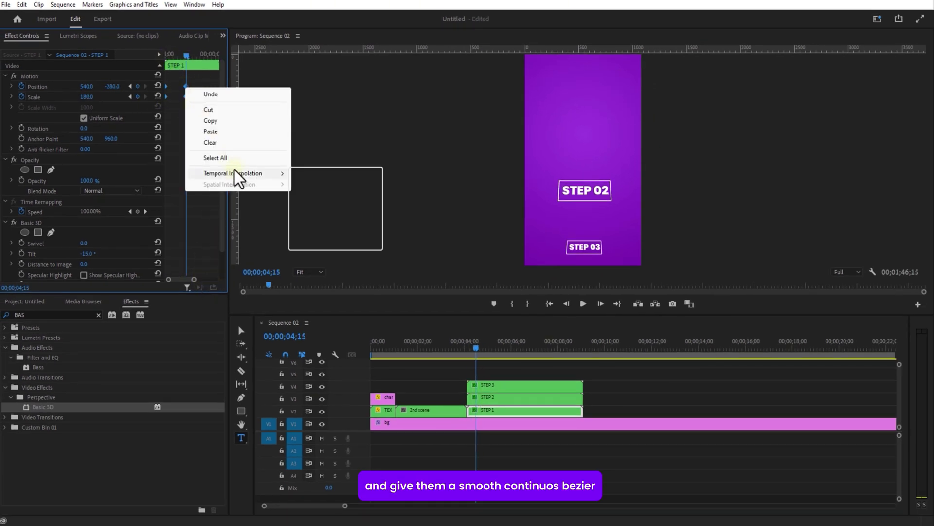
mouse_move(238, 175)
left_click(343, 207)
left_click_drag(185, 55, 167, 58)
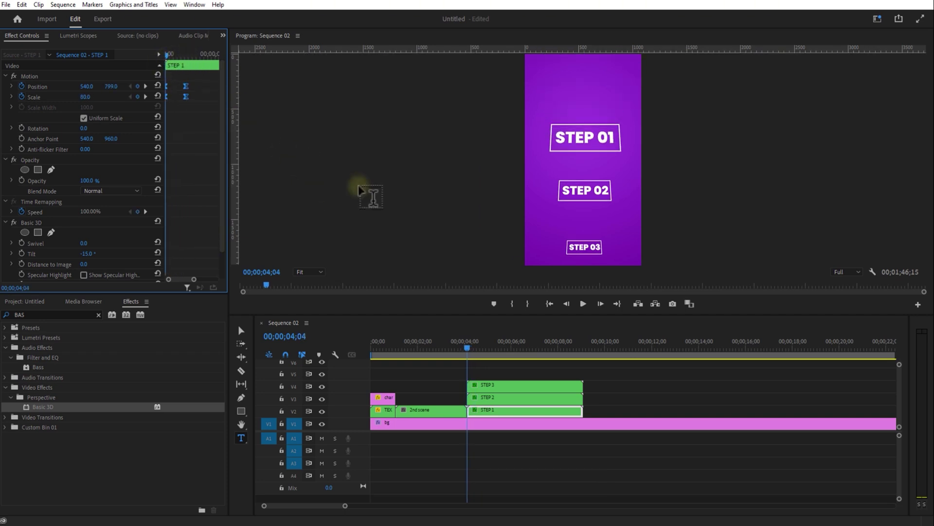
left_click(583, 303)
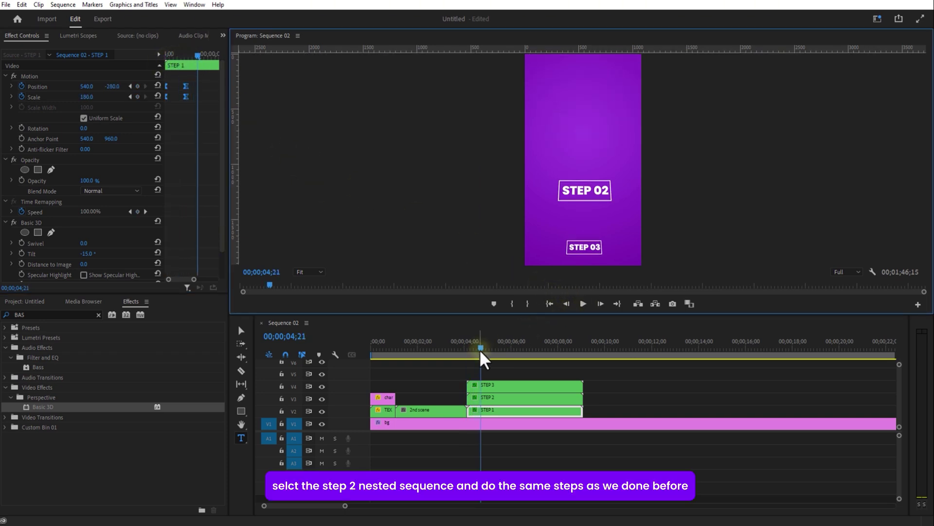
- Keyframe the STEP 2 nest's position and scale from 00;00;04;04 so it enlarges and moves up out of the frame
left_click(469, 355)
left_click(467, 356)
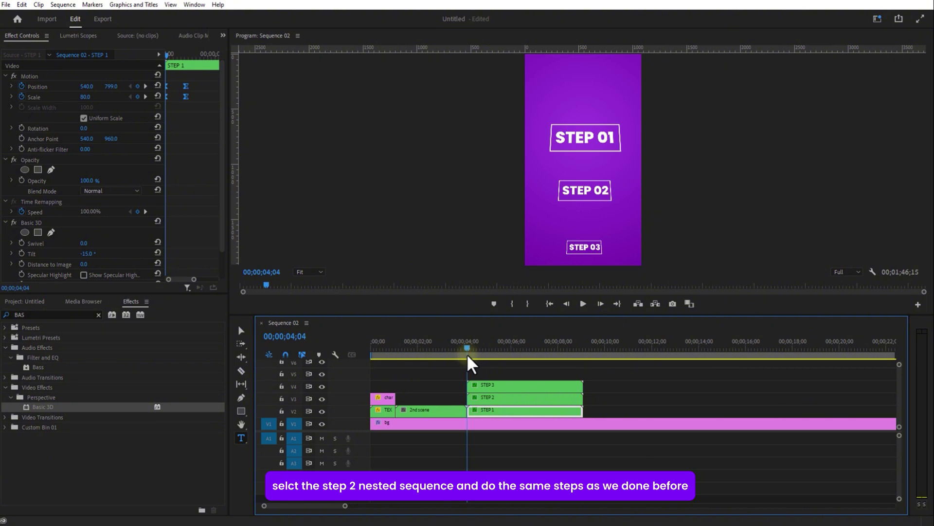
left_click(478, 397)
left_click(21, 87)
left_click(22, 96)
left_click_drag(166, 56, 174, 63)
left_click_drag(92, 98, 4, 94)
left_click_drag(169, 56, 164, 57)
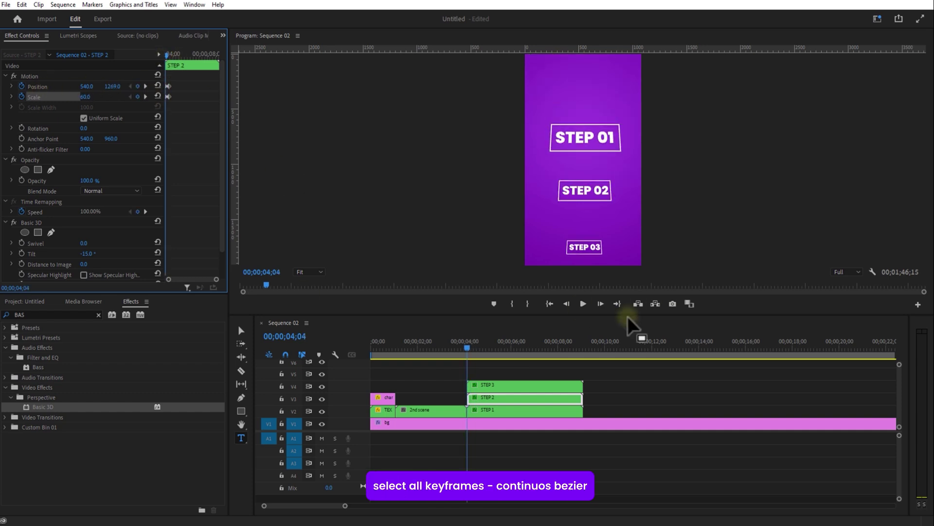
- Apply Continuous Bezier interpolation to all STEP 2 position and scale keyframes and offset them slightly later
left_click_drag(345, 505, 340, 506)
left_click_drag(216, 278, 195, 279)
left_click_drag(193, 101, 166, 83)
right_click(184, 86)
mouse_move(238, 172)
left_click(328, 206)
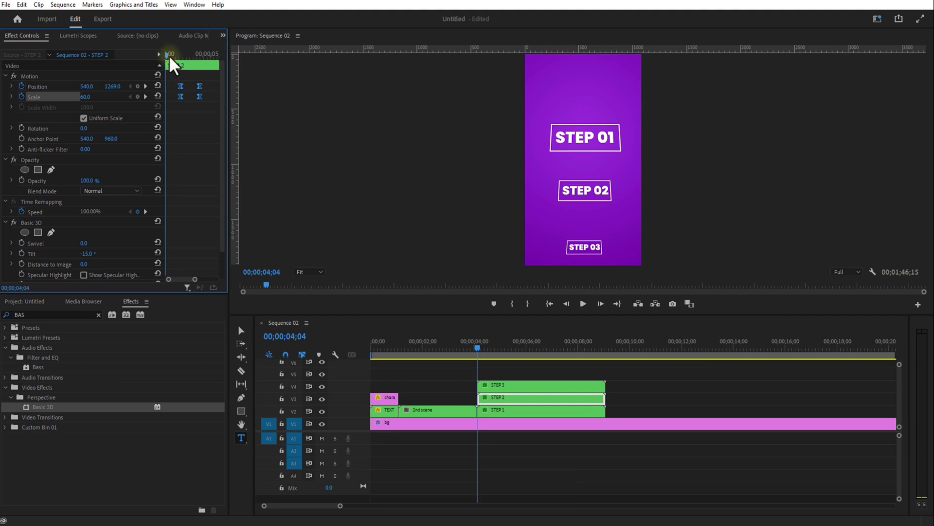
mouse_move(173, 58)
left_mouse_down()
mouse_move(186, 69)
mouse_move(176, 68)
left_mouse_up()
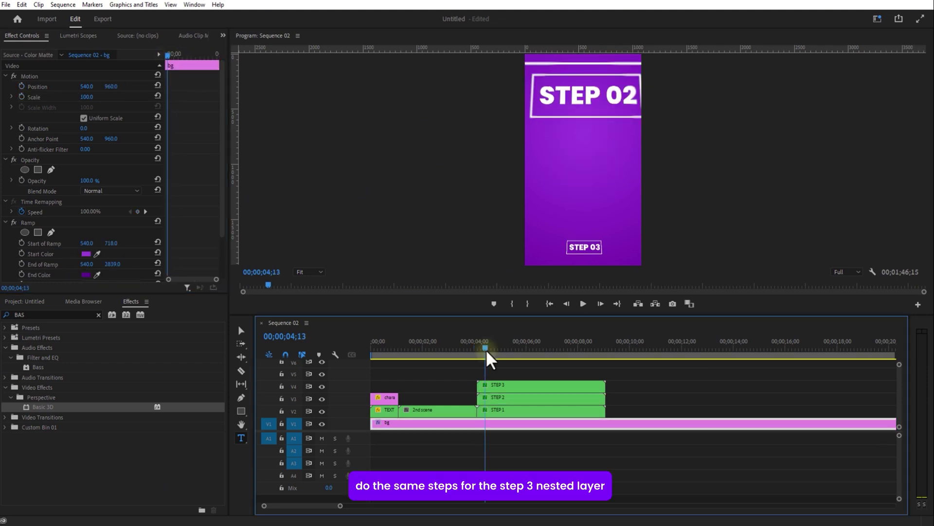
- Keyframe the STEP 3 nest's position and scale from 00;00;04;04, reaching position 540, 1067 and scale 100 at 00;00;04;15
left_click_drag(486, 351, 477, 351)
left_click(497, 387)
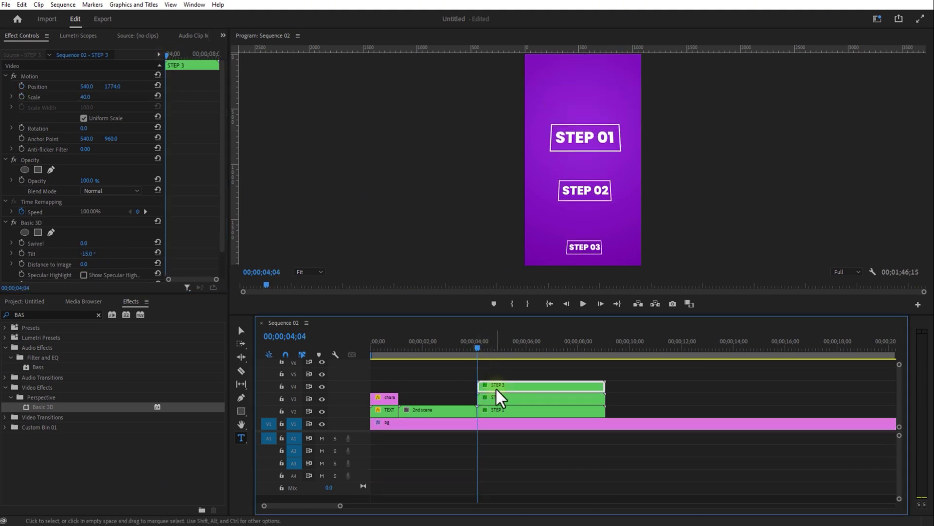
left_click(22, 96)
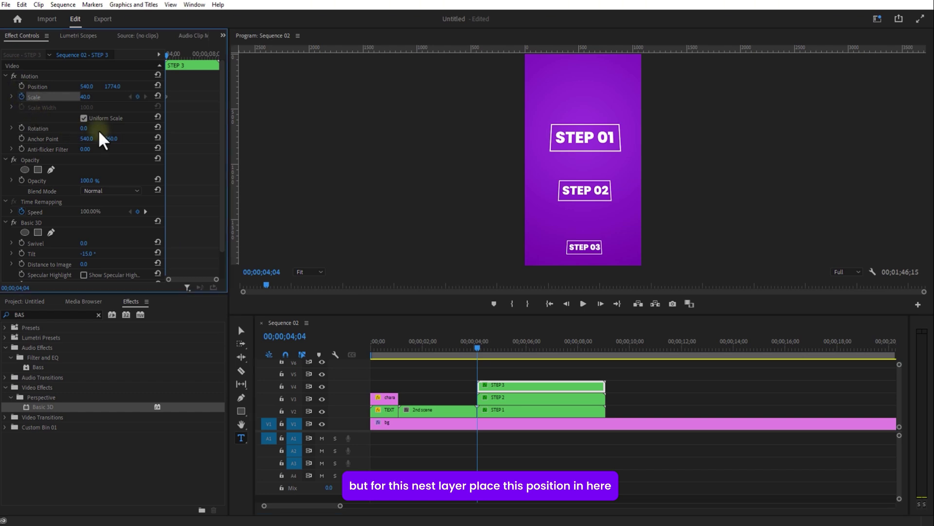
left_click(21, 86)
left_click_drag(167, 54, 171, 56)
mouse_move(112, 86)
left_mouse_down()
mouse_move(78, 87)
mouse_move(122, 98)
left_mouse_up()
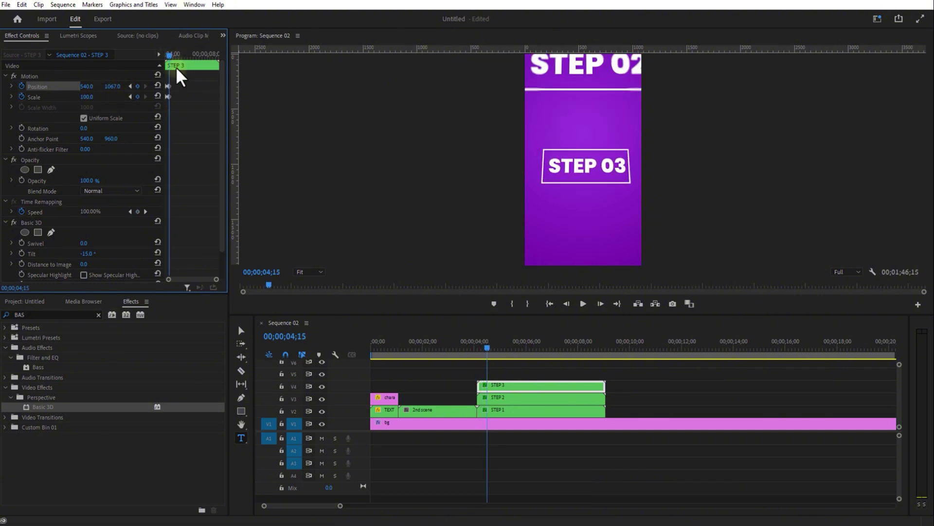
- Apply Continuous Bezier interpolation to all STEP 3 position and scale keyframes and offset them a few frames later
left_click_drag(179, 78, 150, 101)
right_click(170, 88)
mouse_move(240, 172)
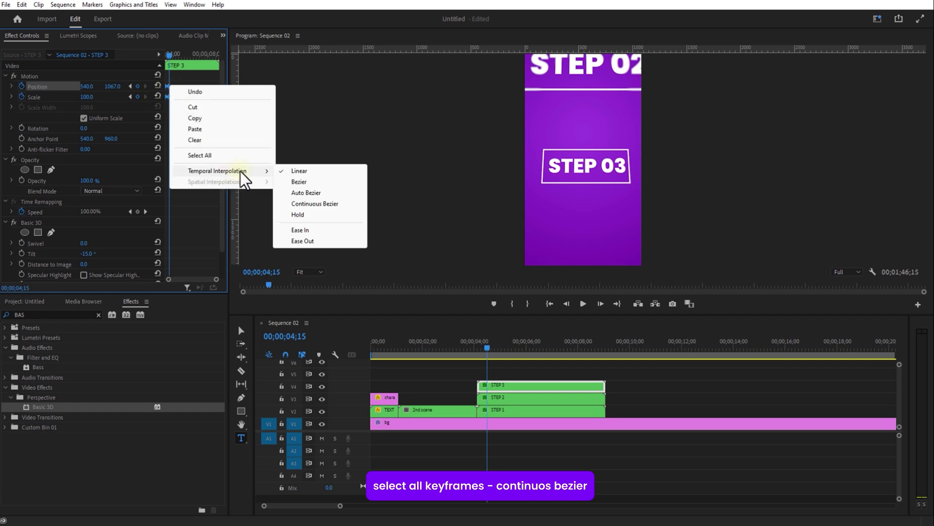
left_click(309, 204)
left_click_drag(216, 279, 195, 279)
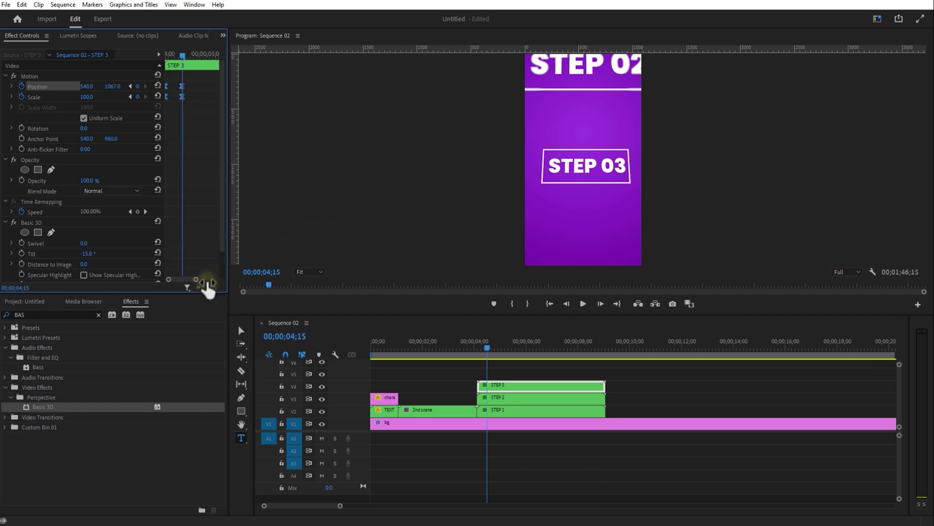
left_click(170, 54)
left_click_drag(168, 57, 174, 57)
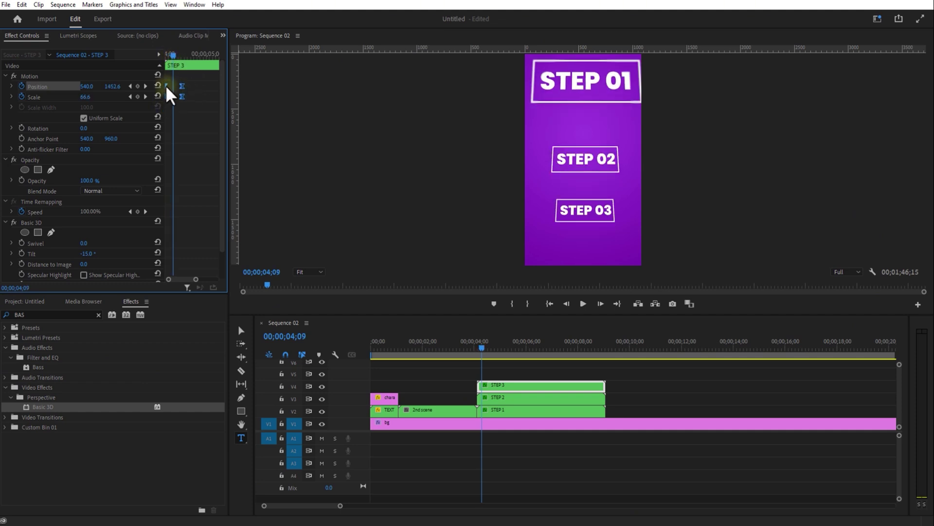
- Keyframe the STEP 3 position at 515, 912 at 00;00;04;25 and lower it to 515, 1234 at 00;00;04;29
left_click_drag(178, 58, 196, 66)
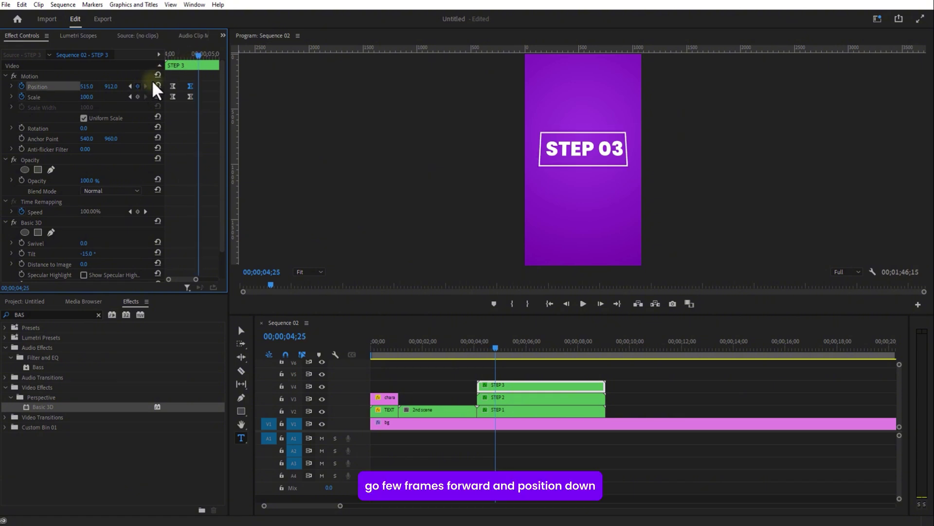
left_click_drag(202, 58, 203, 58)
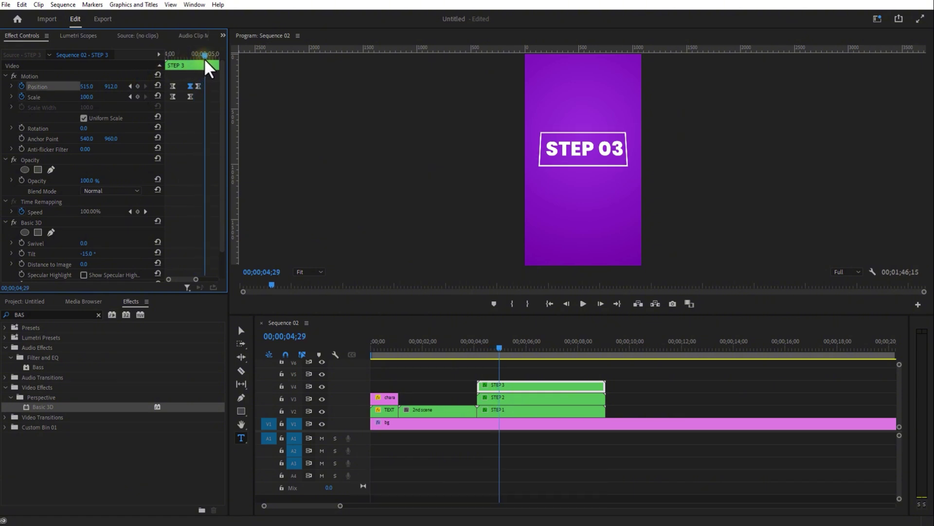
left_click_drag(111, 86, 282, 94)
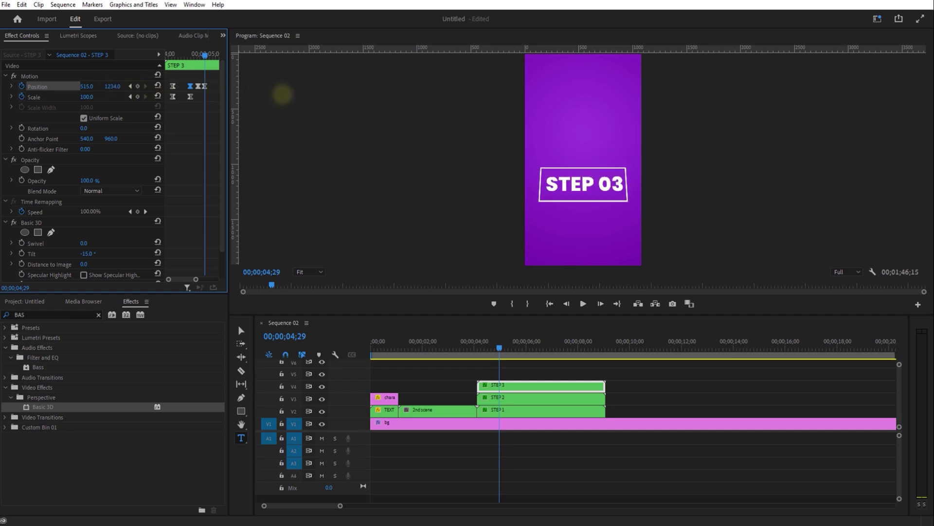
- Keyframe the STEP 3 rotation from 0 at 00;00;04;25 to -64° a few frames on
left_click_drag(204, 62, 199, 59)
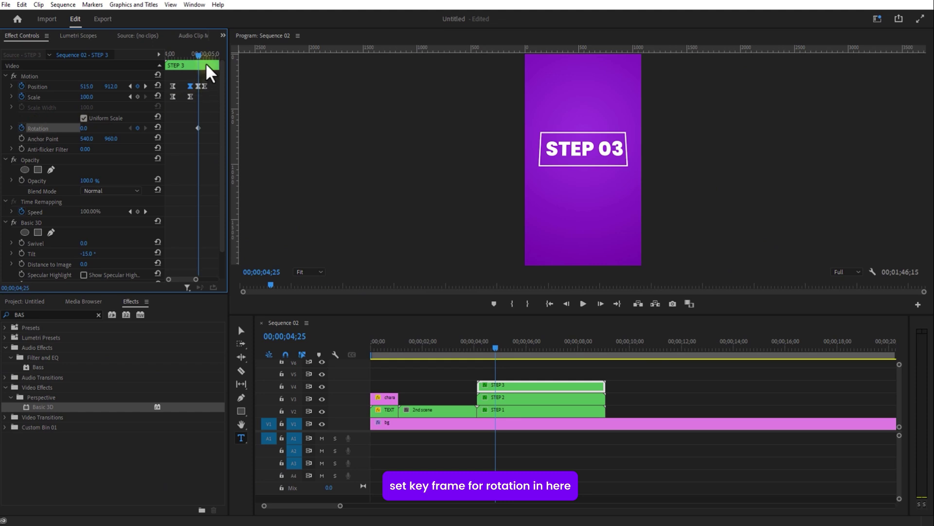
left_click_drag(199, 55, 202, 60)
left_click_drag(86, 128, 62, 148)
- Keyframe the STEP 3 opacity from 100% to 0% at 00;00;04;29
left_click_drag(203, 59, 207, 62)
left_click(21, 180)
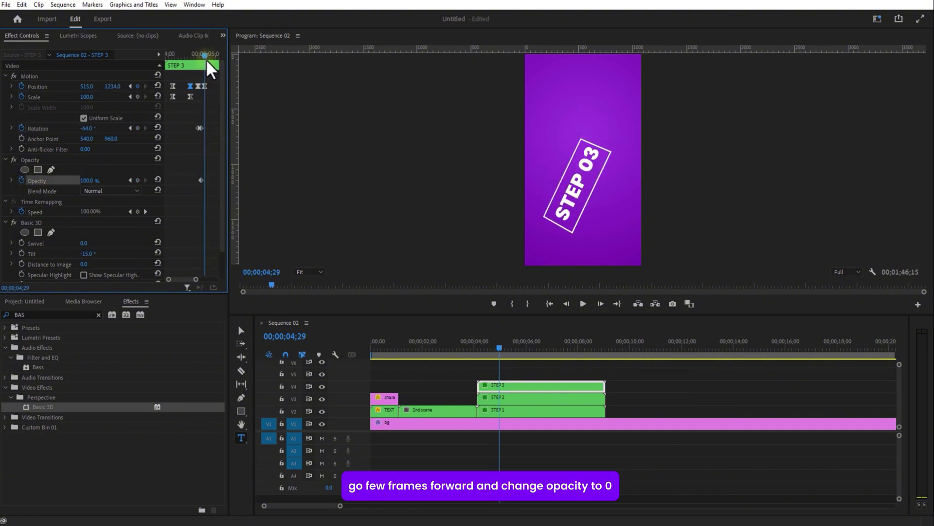
left_click_drag(86, 180, 37, 182)
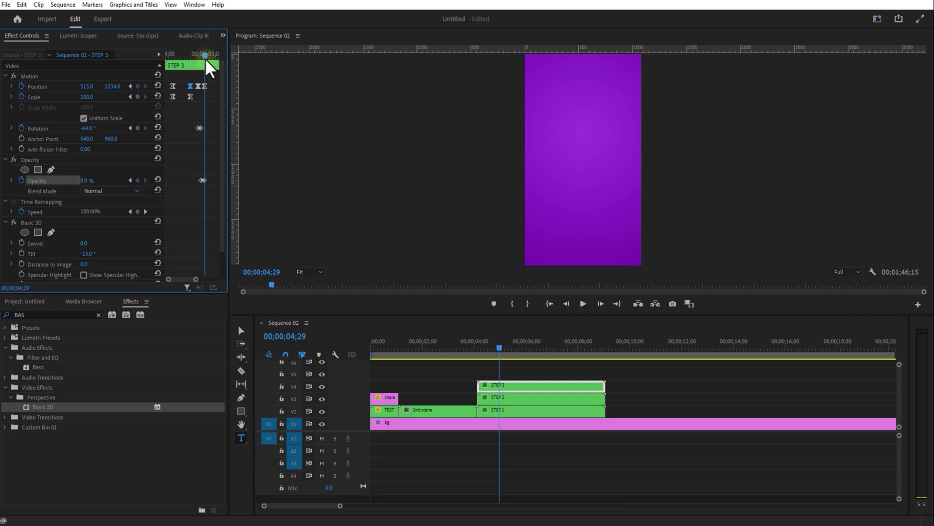
- Preview the STEP 3 exit, moving its final rotation keyframe to 00;00;04;29 and its final opacity keyframe a few frames later
left_click_drag(205, 61, 194, 65)
left_click(583, 304)
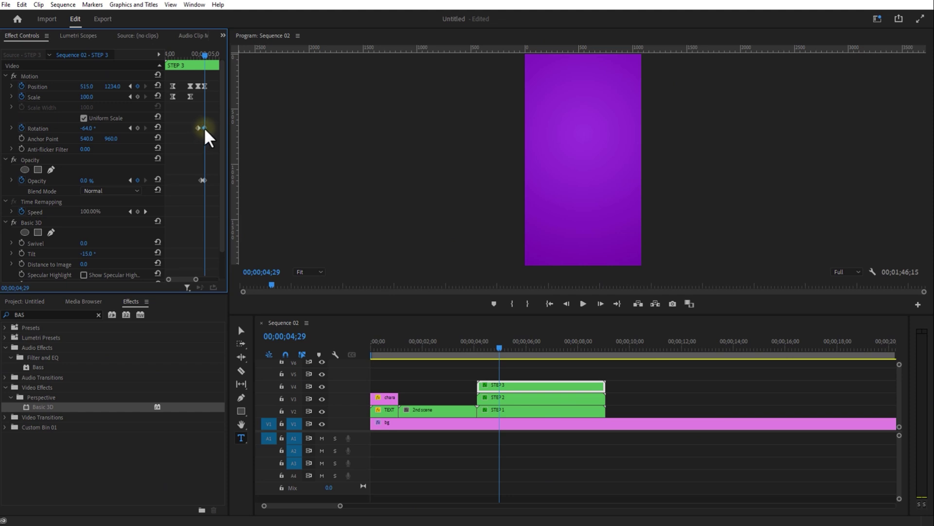
left_click_drag(205, 62, 203, 63)
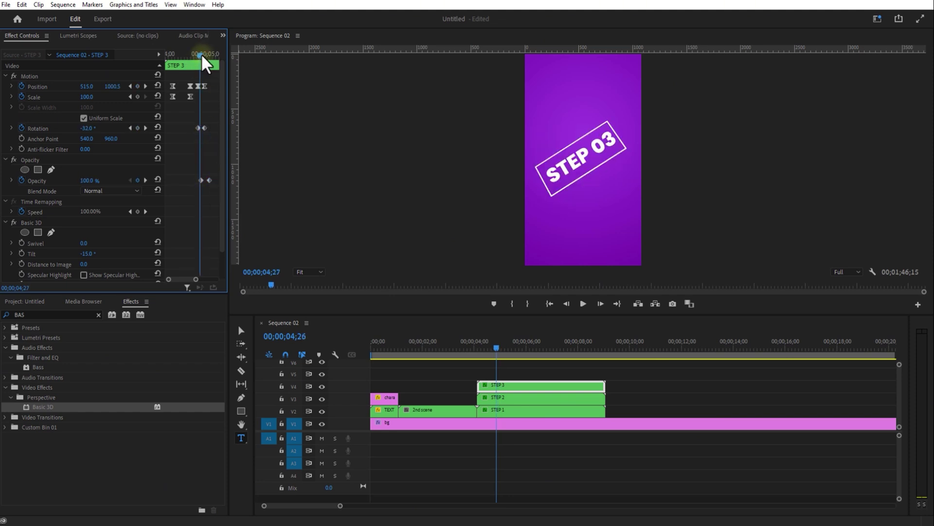
left_click(583, 303)
left_click(583, 303)
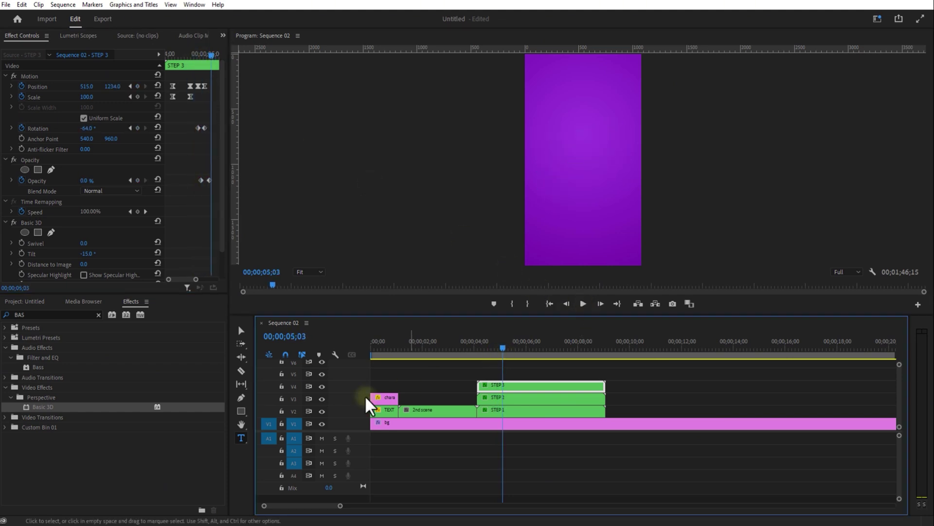
- Split the three stacked STEP clips at 00;00;05;03 and delete the portions after the cut
left_click(241, 370)
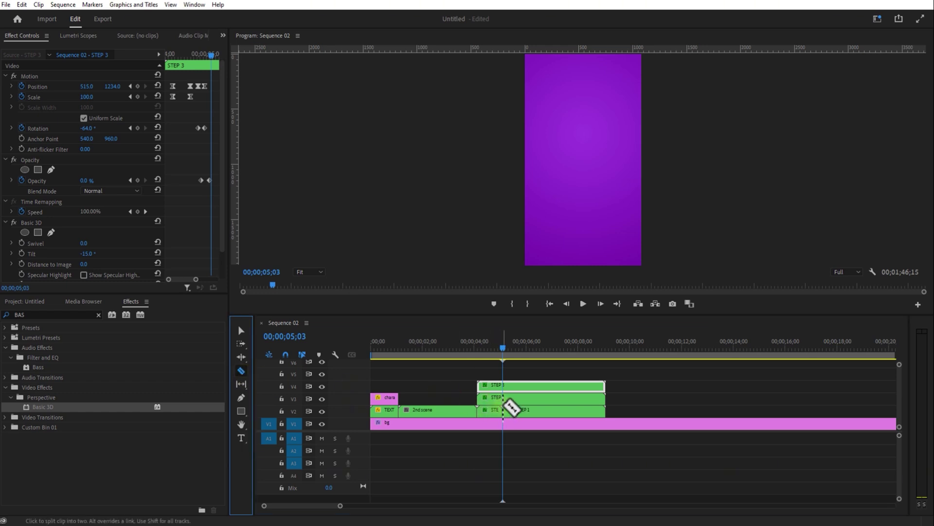
left_click(508, 408)
left_click(506, 386)
left_click(241, 330)
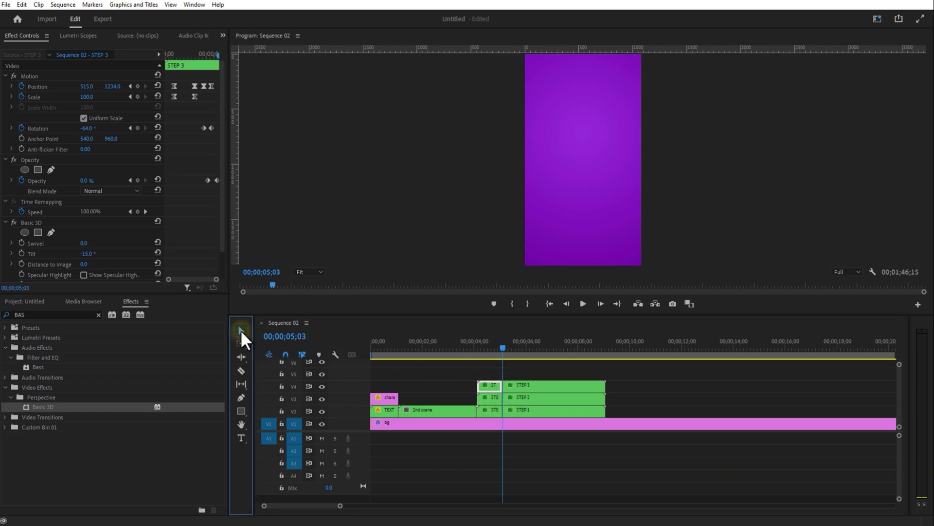
left_click_drag(539, 374, 545, 411)
key("Delete")
- Nest the three trimmed STEP clips together as "3RD SCENE"
left_click_drag(522, 373, 487, 410)
right_click(485, 409)
left_click(539, 376)
type("3rd scene")
left_click(449, 272)
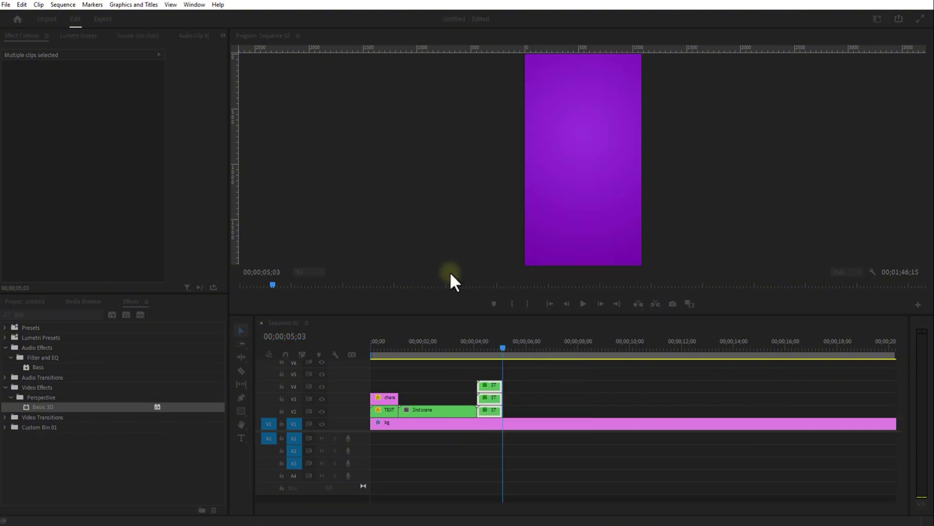
- Add Premiere Composer's Starter Pack Pan transition "Top" at 00;00;04;04, where the second scene meets the third
mouse_move(482, 349)
left_mouse_down()
mouse_move(472, 349)
mouse_move(495, 356)
mouse_move(477, 351)
left_mouse_up()
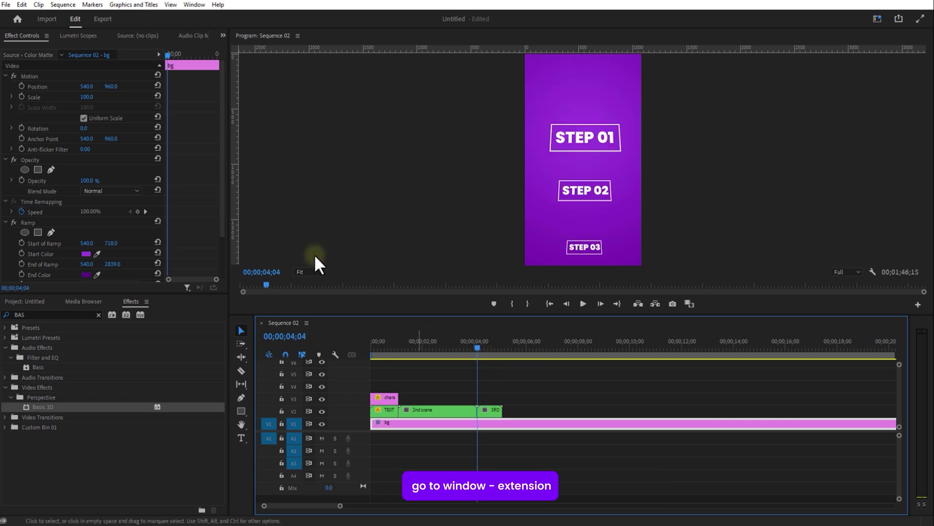
left_click(194, 4)
mouse_move(233, 34)
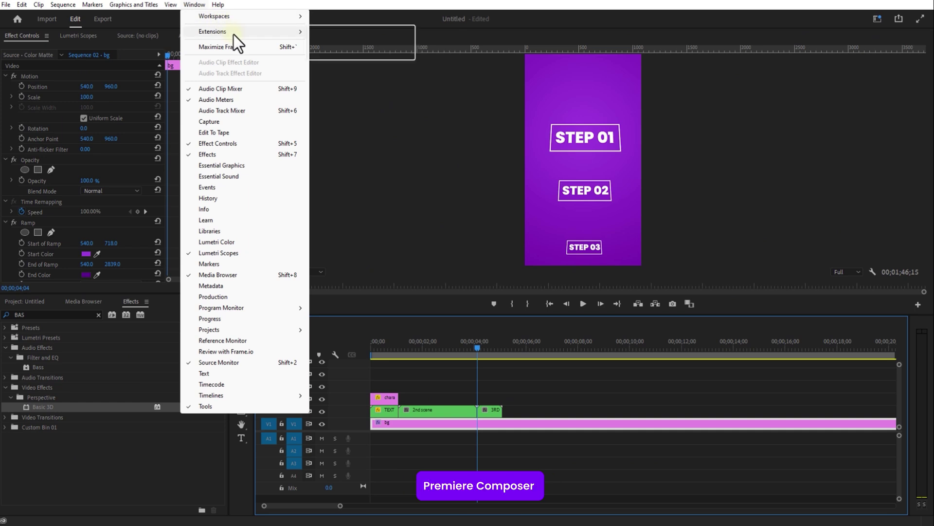
left_click(337, 53)
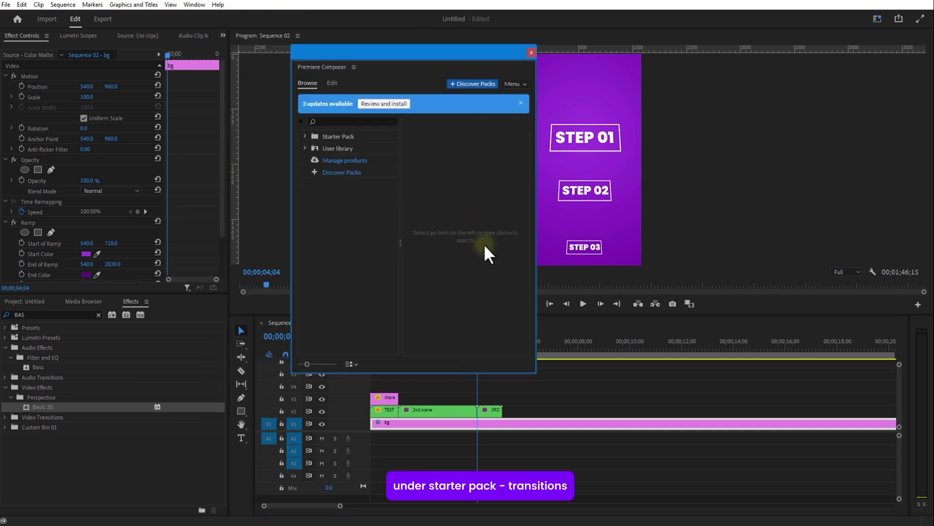
left_click(304, 136)
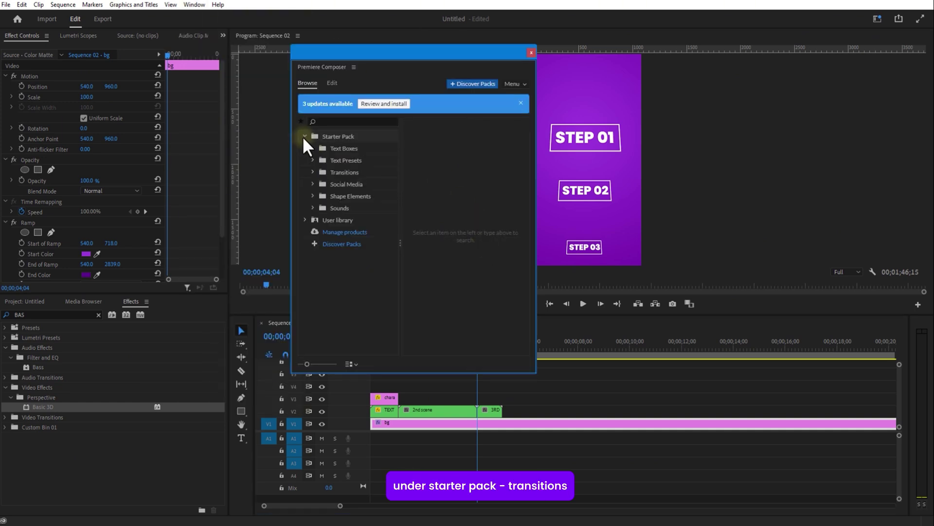
left_click(313, 172)
left_click(343, 184)
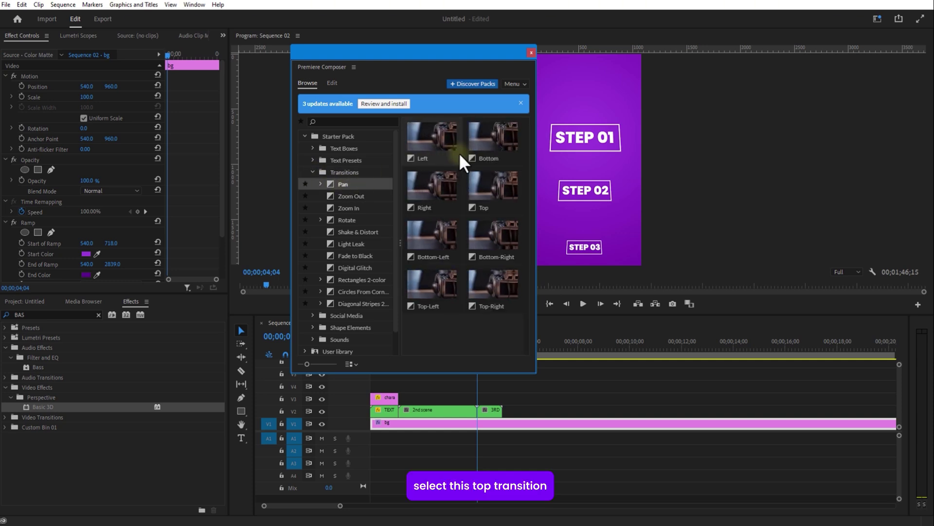
left_click(487, 189)
left_click(517, 364)
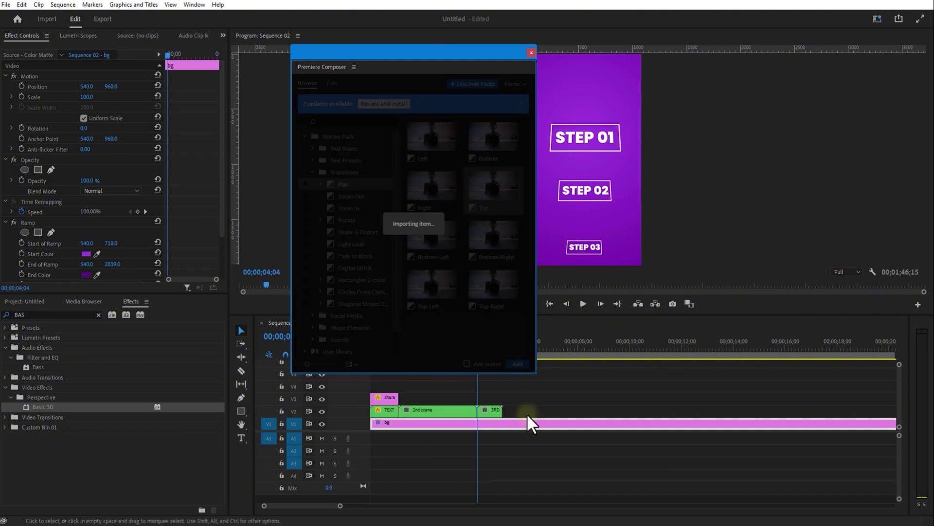
- Preview the pan transition from the second scene into the STEP scene
left_click(475, 346)
left_click(568, 302)
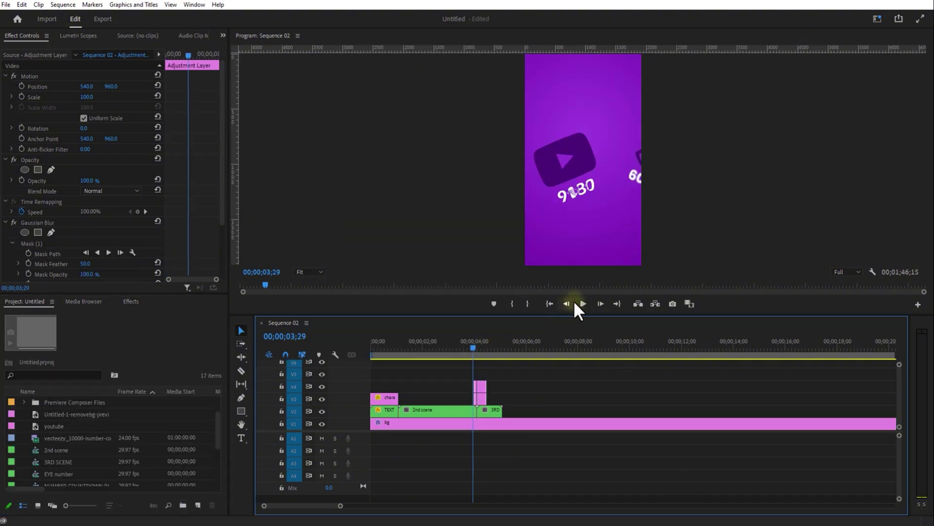
left_click(582, 305)
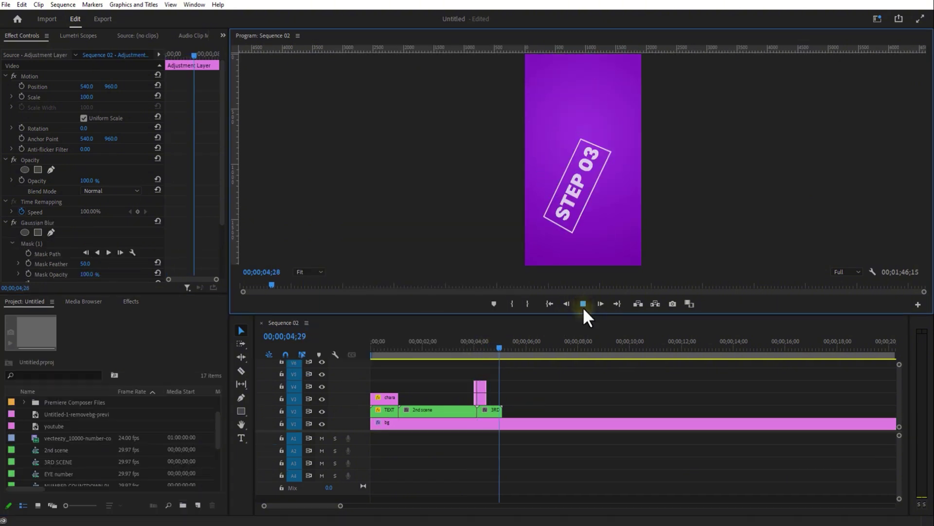
- Create the title "IN THE NEXT" at 00;00;05;02 and a second title "30 DAYS" on the track above it
mouse_move(498, 347)
left_mouse_down()
mouse_move(473, 356)
mouse_move(491, 361)
mouse_move(501, 347)
left_mouse_up()
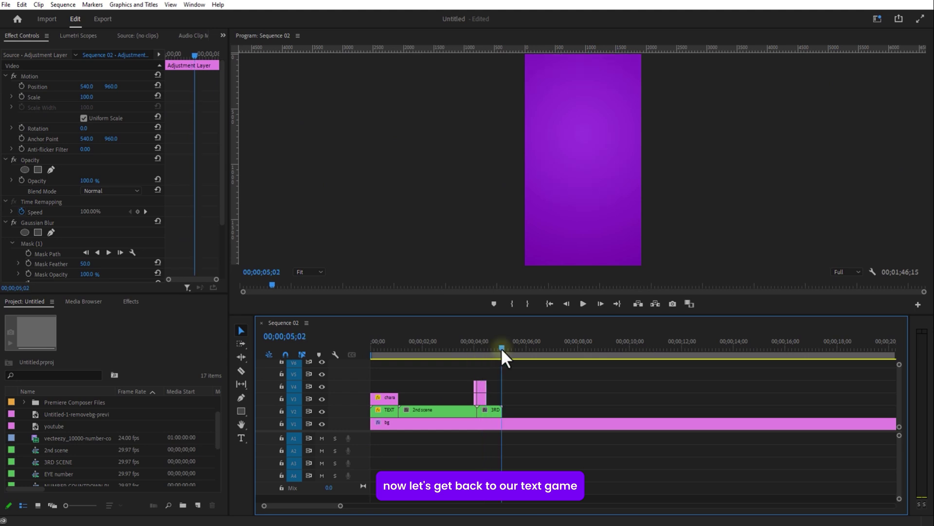
left_click(458, 465)
left_click(241, 437)
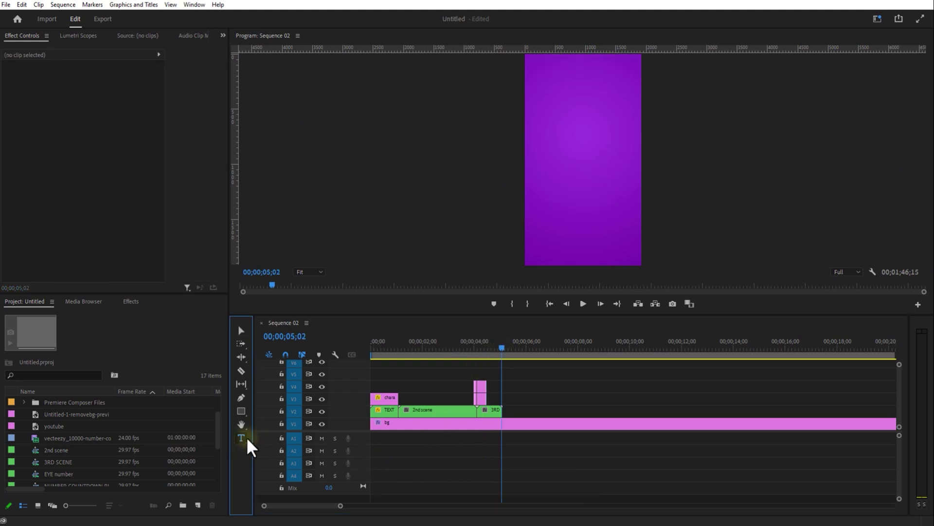
left_click(556, 144)
type("IN TH")
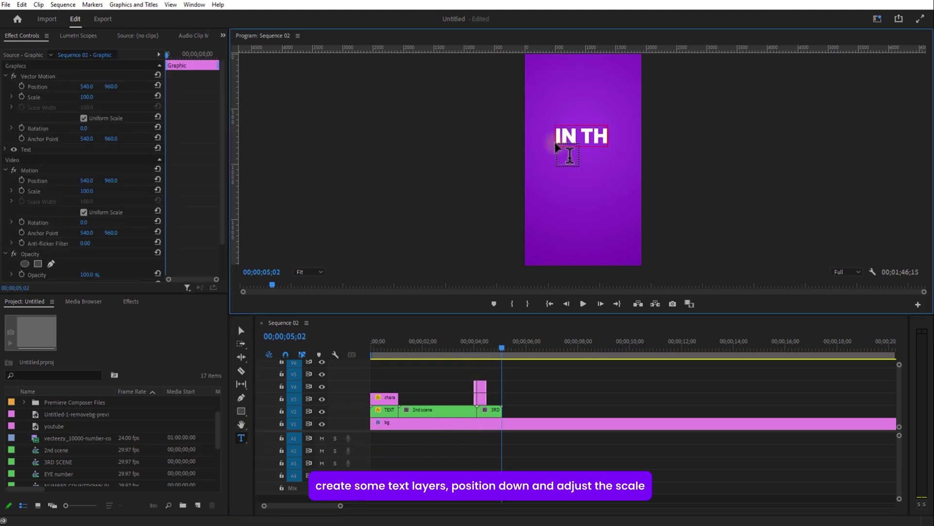
type("E NEXT")
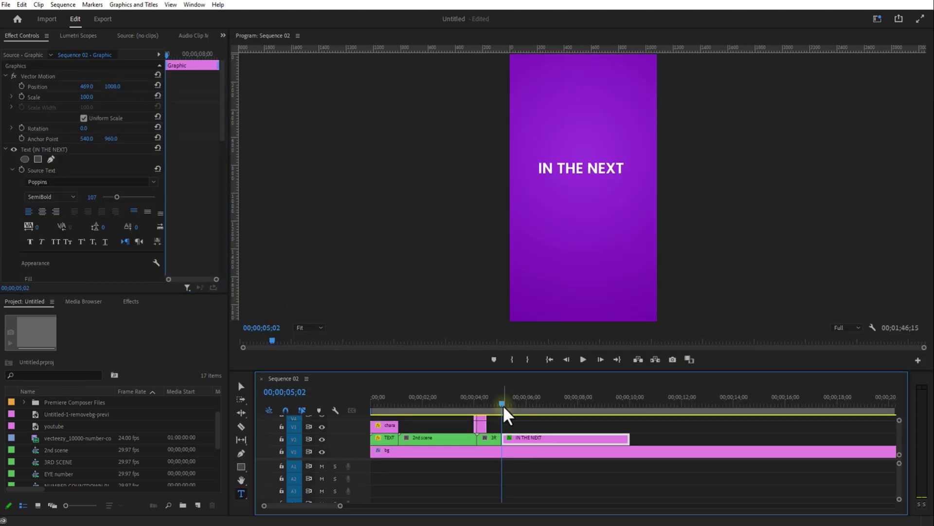
left_click_drag(509, 438, 525, 427)
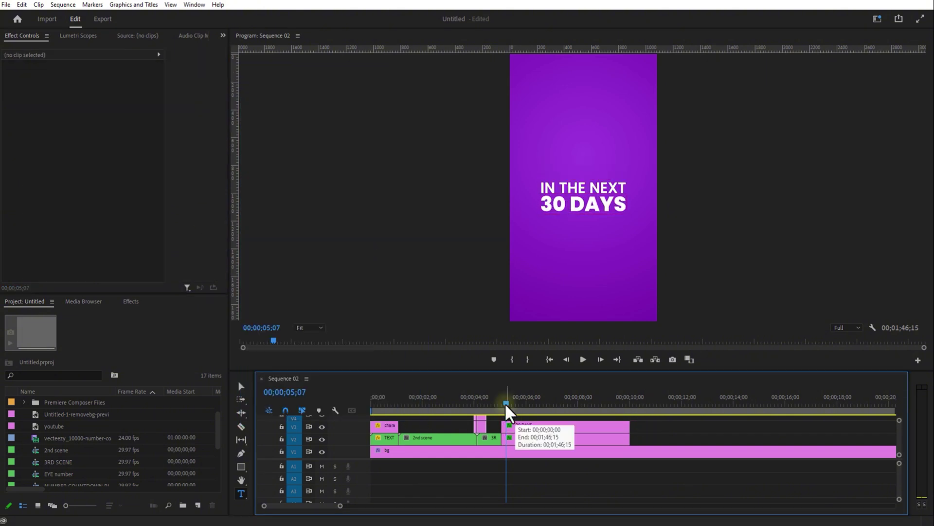
- Cut the IN THE NEXT and 30 DAYS titles at 00;00;05;20 and delete everything after the cut
left_click_drag(506, 407, 518, 411)
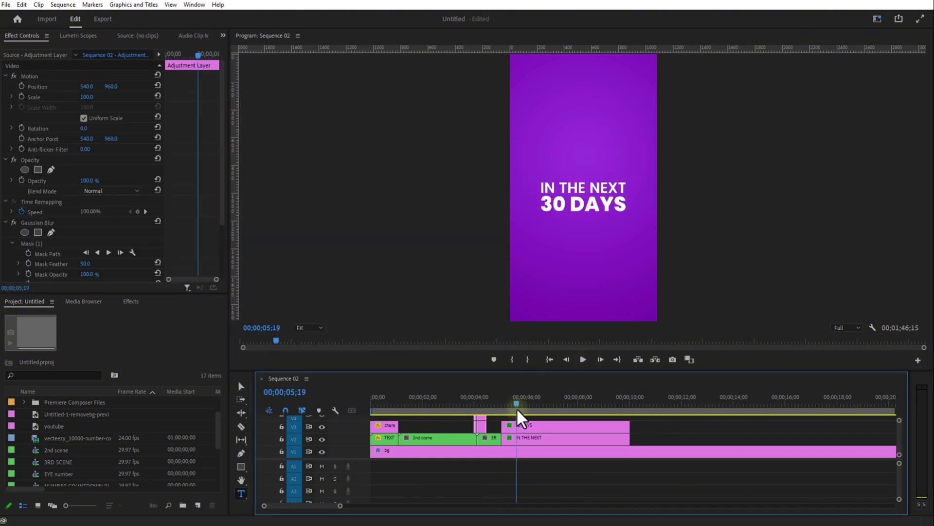
left_click(241, 427)
left_click(519, 437)
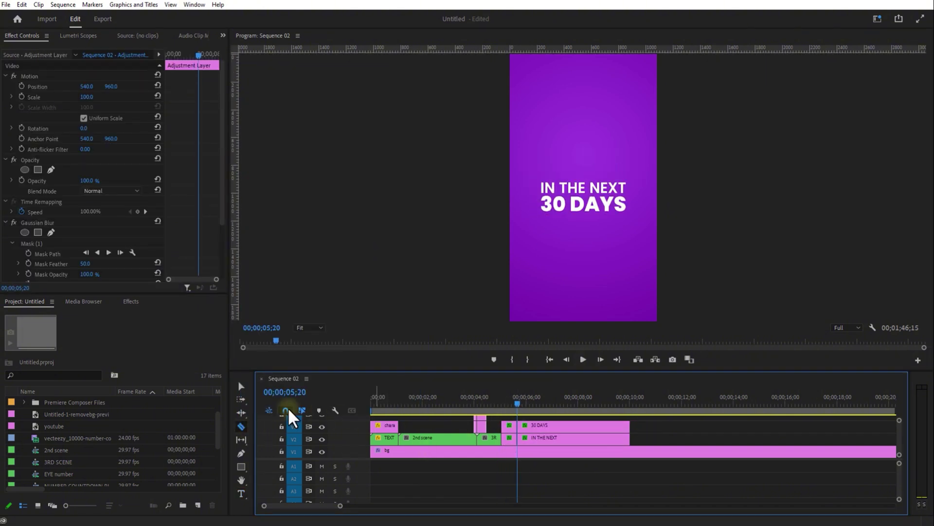
left_click(246, 384)
left_click_drag(648, 422, 518, 441)
key("Delete")
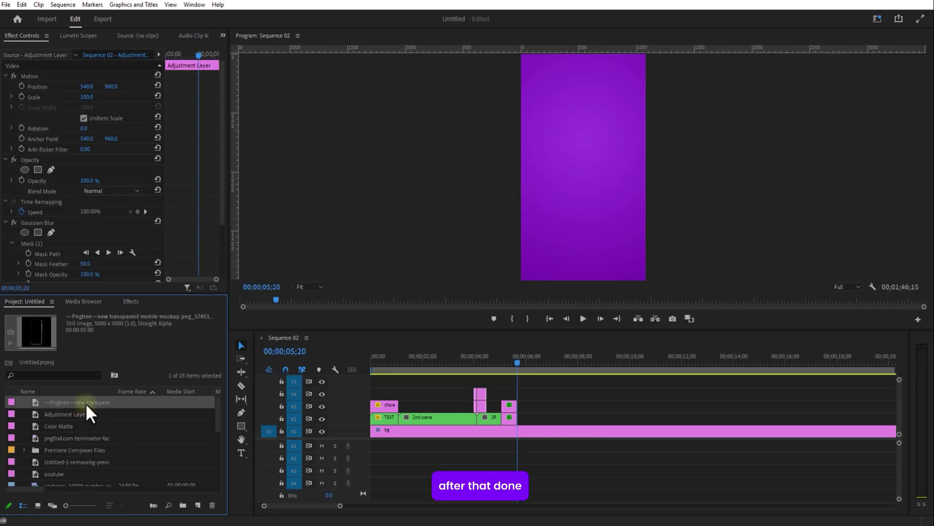
- Place the phone mockup image right after the titles, with the WhatsApp screenshot image on the track beneath it
left_click_drag(88, 408, 545, 419)
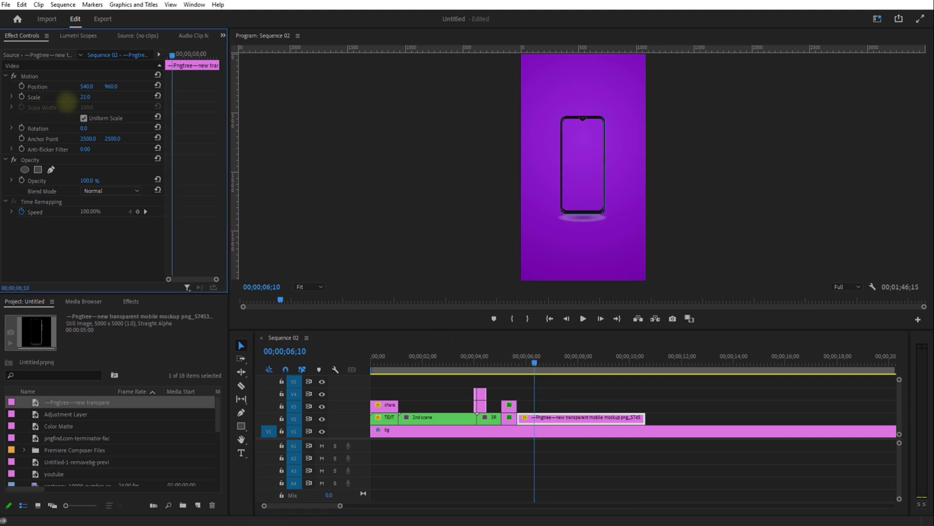
left_click_drag(75, 473, 553, 417)
left_click(553, 416)
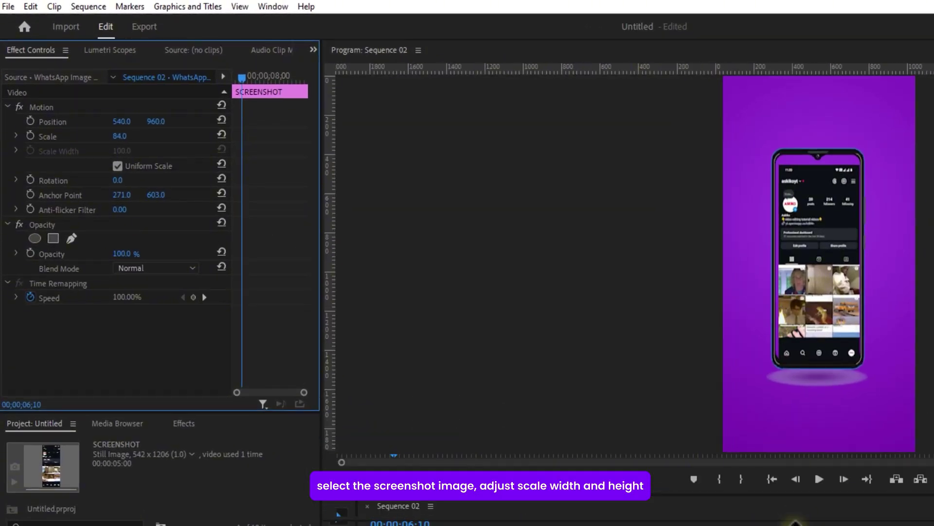
left_click_drag(796, 523, 796, 525)
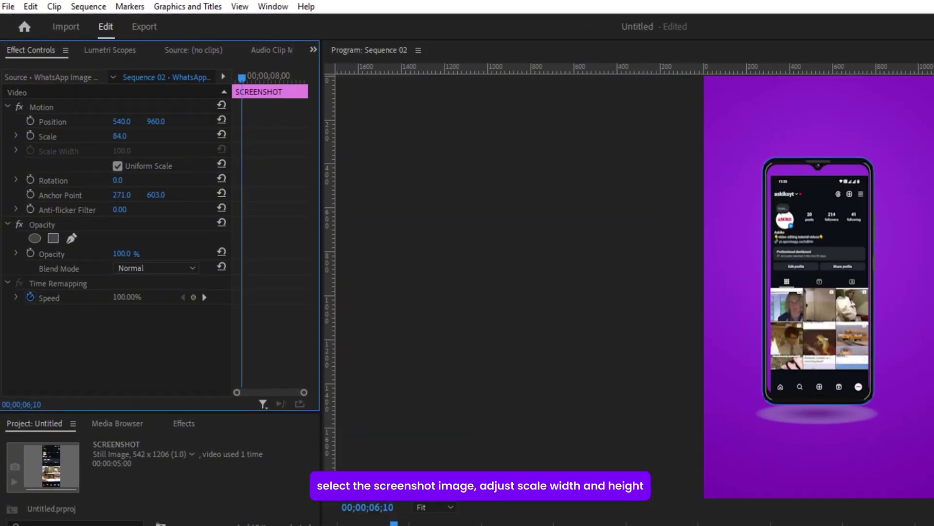
- Turn off uniform scale for the screenshot and fit it to the phone with height 89, width 91 and position 540, 925
left_click(115, 166)
left_click_drag(119, 135, 128, 136)
left_click_drag(122, 150, 90, 137)
left_click_drag(156, 121, 138, 121)
left_click_drag(121, 150, 127, 156)
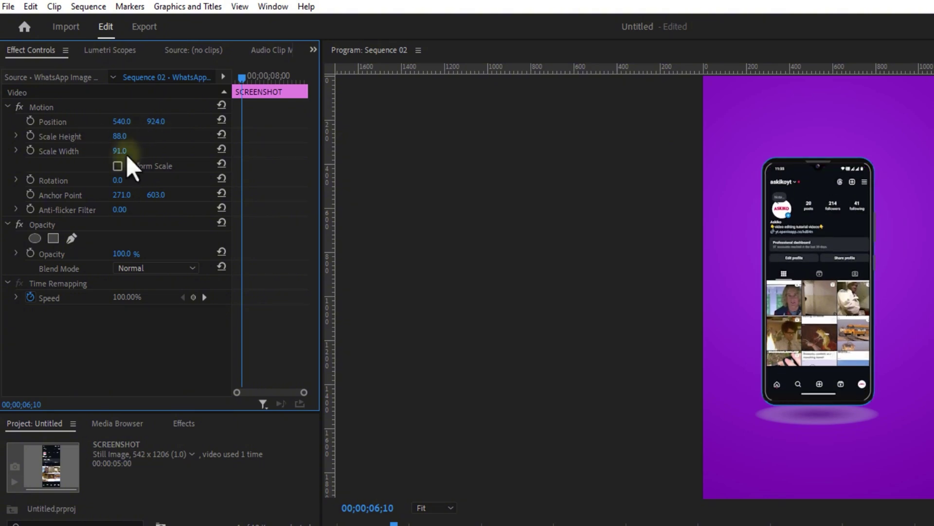
mouse_move(156, 121)
left_mouse_down()
mouse_move(170, 130)
mouse_move(160, 118)
left_mouse_up()
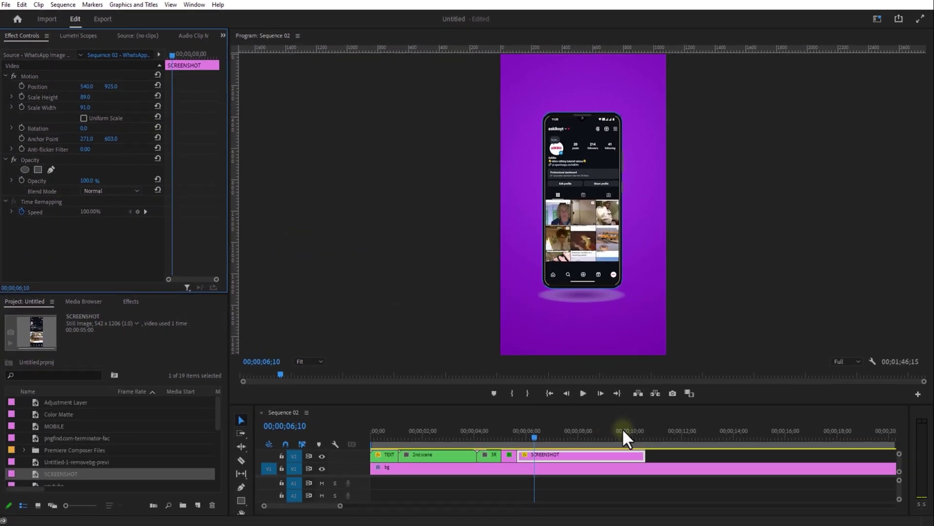
- Hide the shadow beneath the phone with an inverted four-point opacity mask on the MOBILE clip
left_click_drag(624, 404, 620, 300)
left_click(546, 392)
left_click(38, 169)
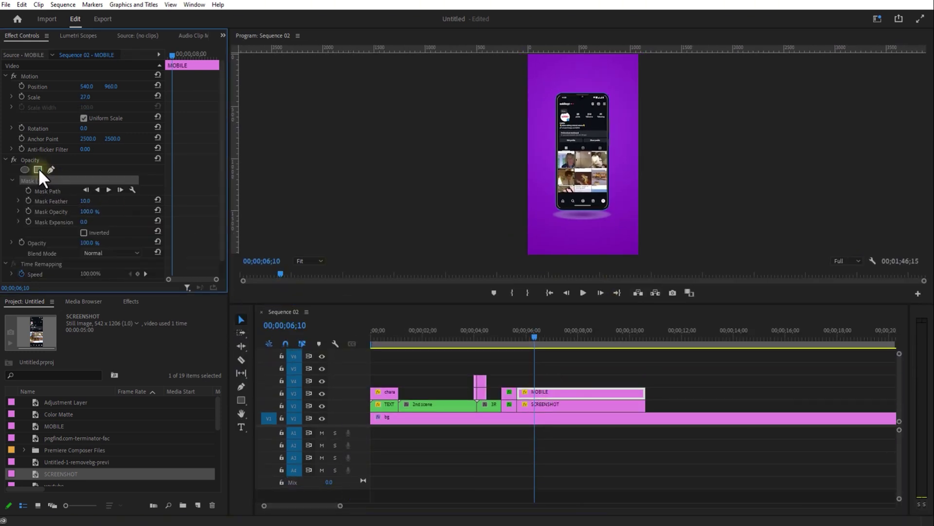
left_click(574, 220)
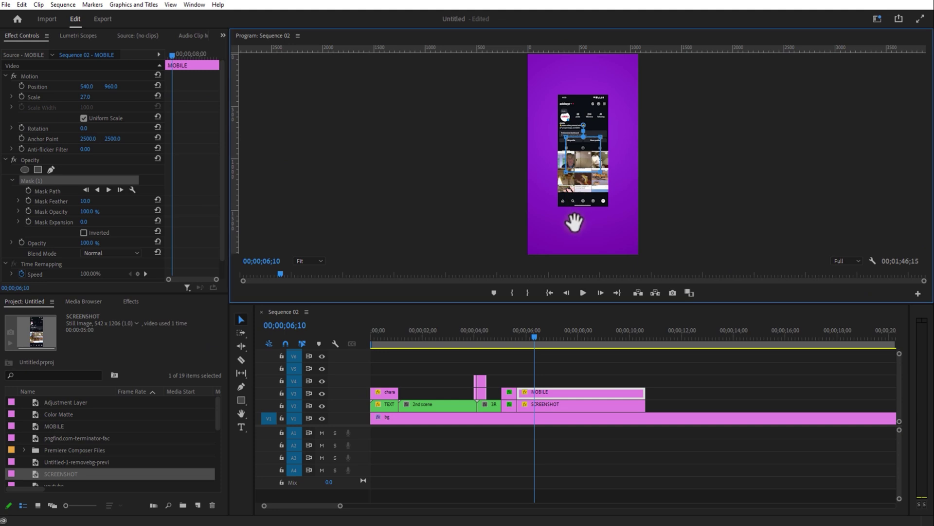
left_click_drag(598, 304, 598, 400)
left_click_drag(599, 283, 638, 284)
left_click_drag(548, 283, 530, 283)
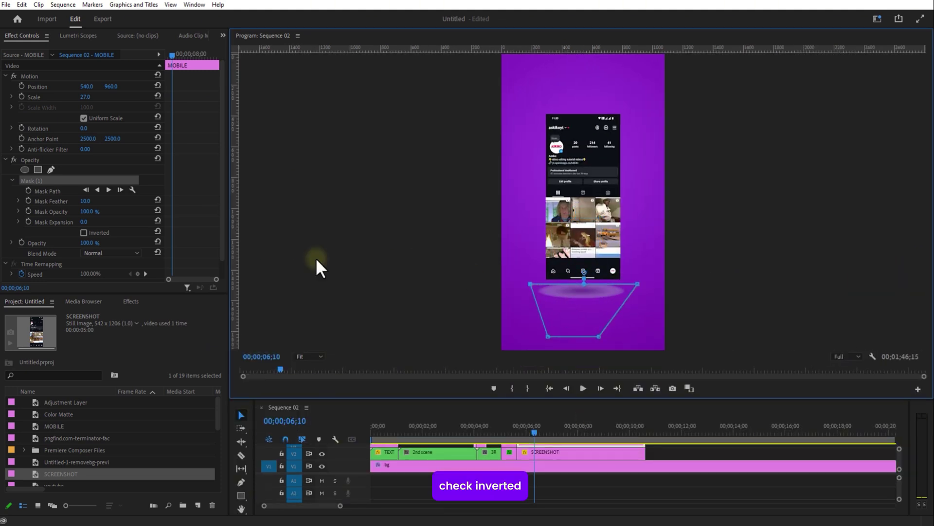
left_click(84, 233)
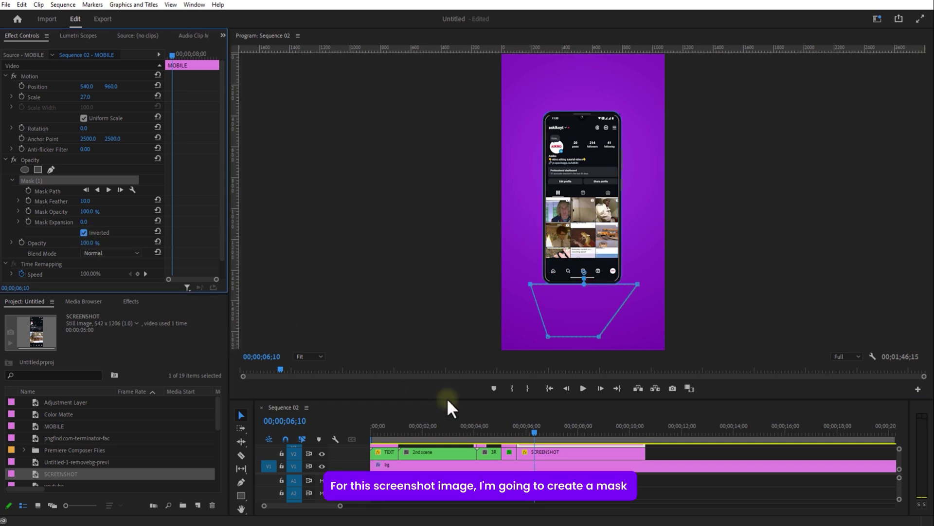
- Add a rectangular opacity mask to the SCREENSHOT clip and shape it around the phone's upper-right corner
left_click(542, 484)
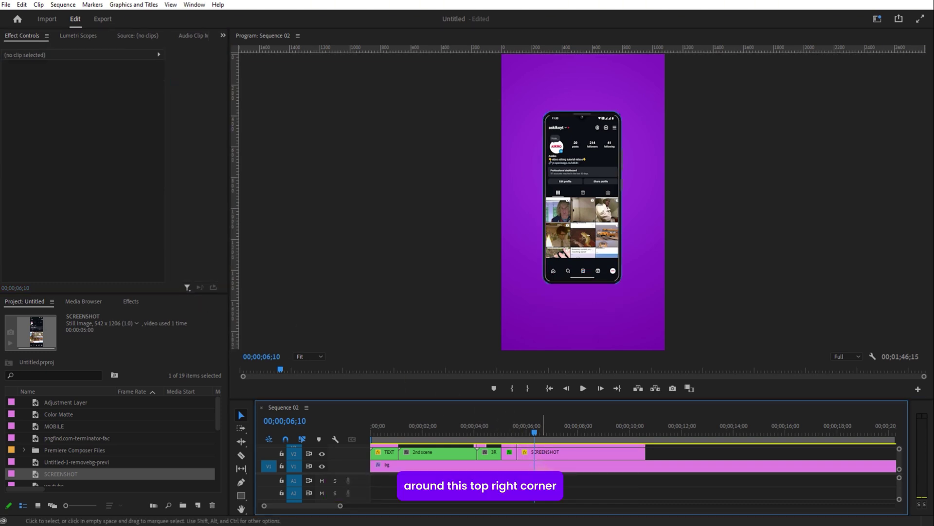
left_click(541, 449)
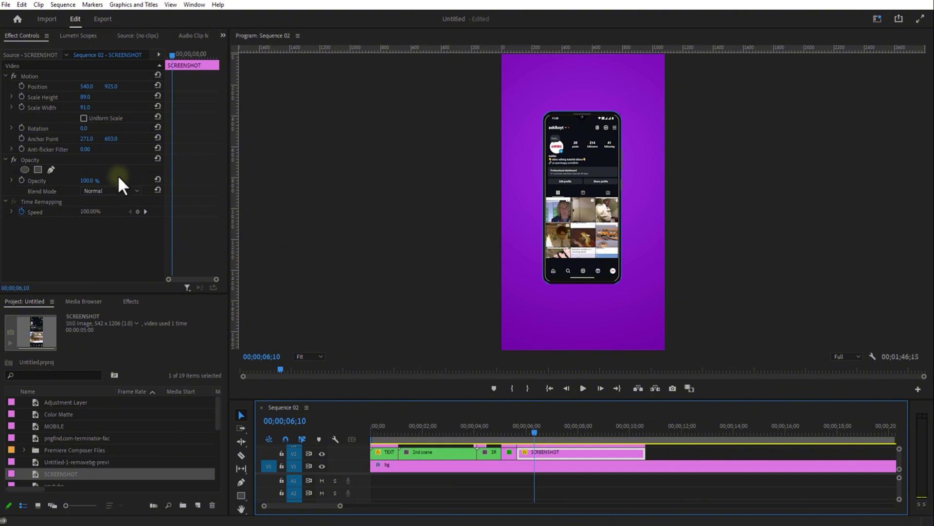
left_click(38, 170)
left_click_drag(583, 198, 649, 84)
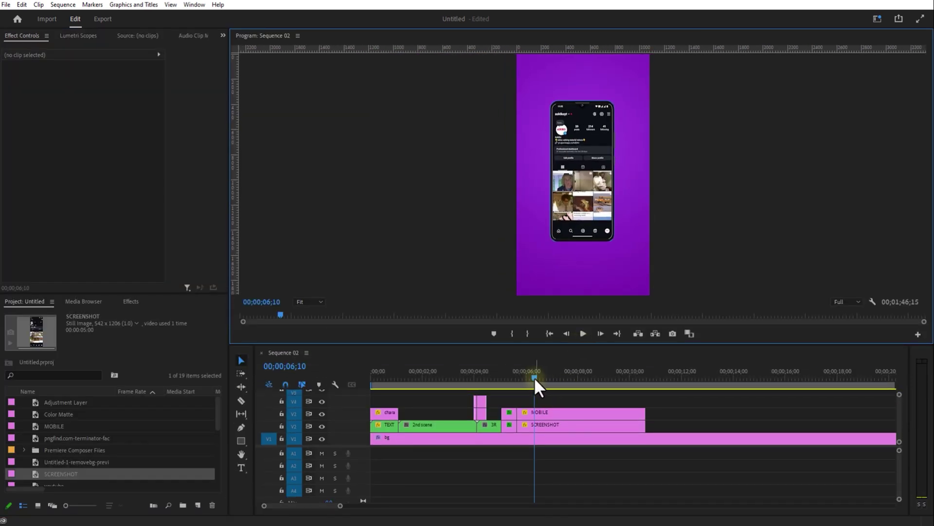
- Add a four-point mask to the 30 DAYS title at 00;00;05;06 and place it just left of the text
left_click_drag(534, 376, 511, 380)
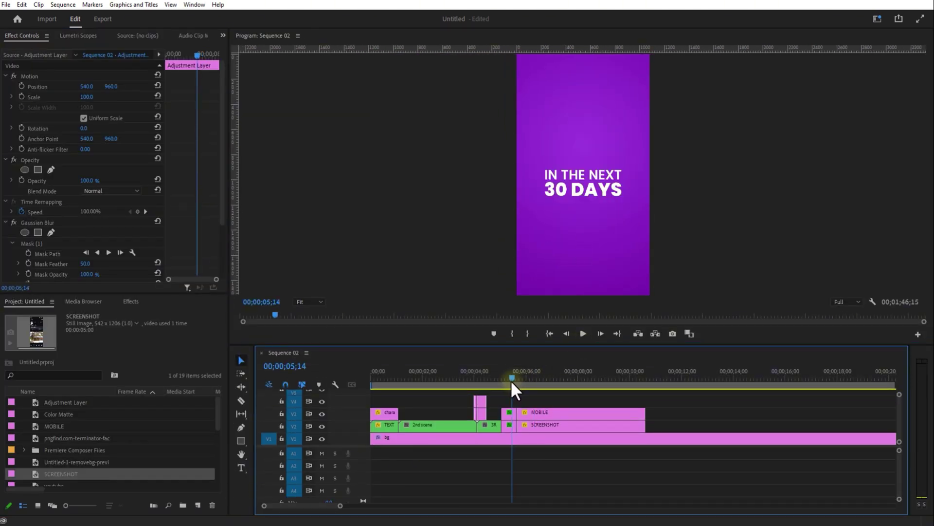
left_click(509, 422)
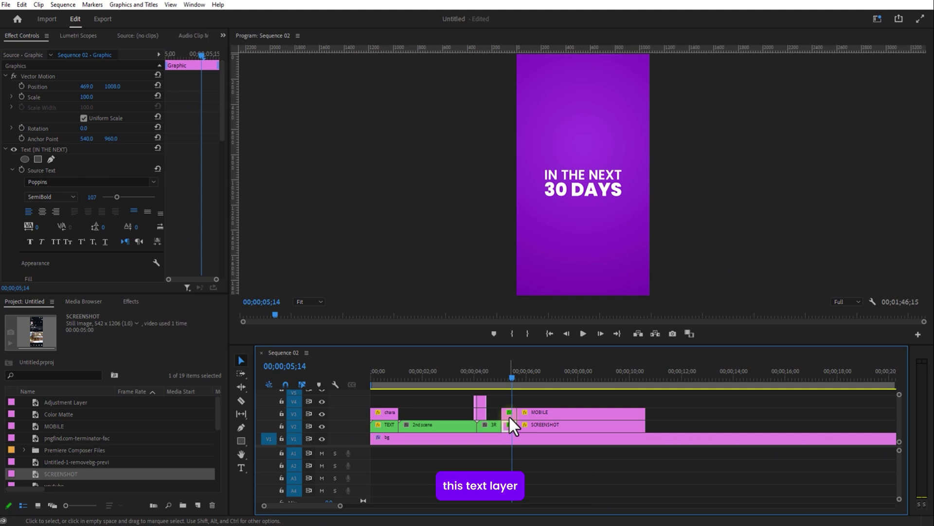
left_click(505, 378)
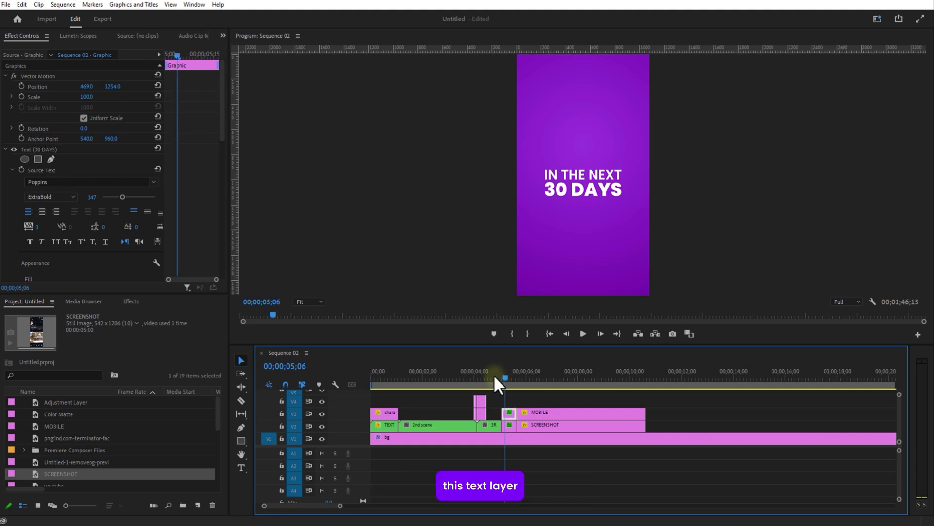
left_click(38, 160)
left_click_drag(567, 184, 520, 185)
left_click(433, 191)
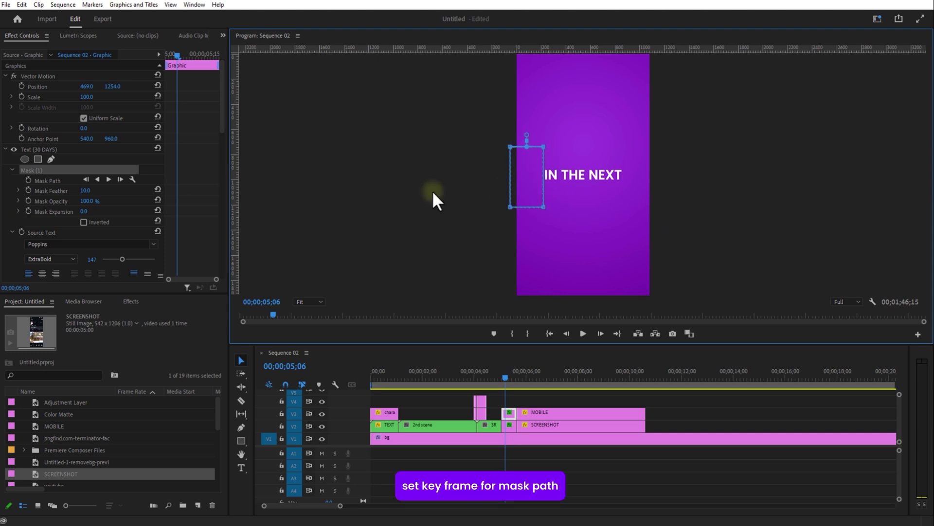
- Keyframe the 30 DAYS mask path at the clip start, 00;00;05;02, and reshape the mask over the text at 00;00;05;08
left_click_drag(173, 54, 166, 68)
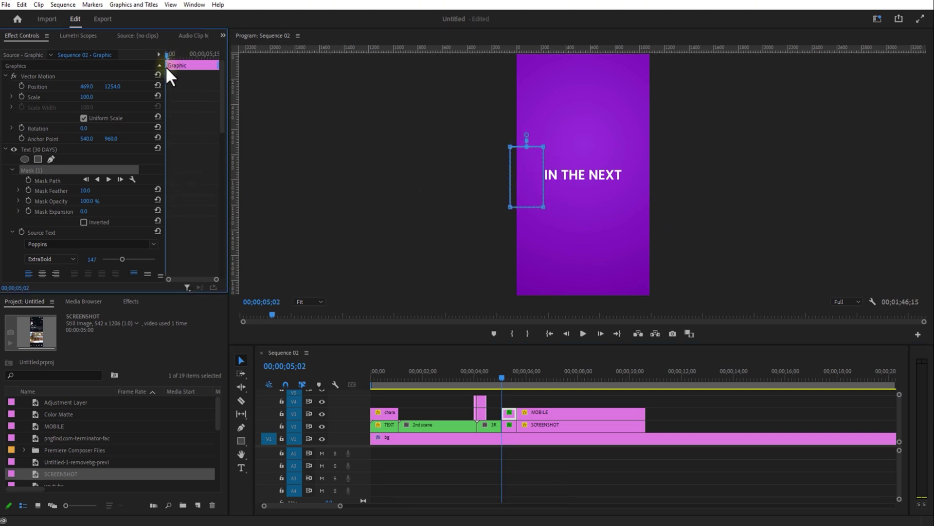
left_click(28, 179)
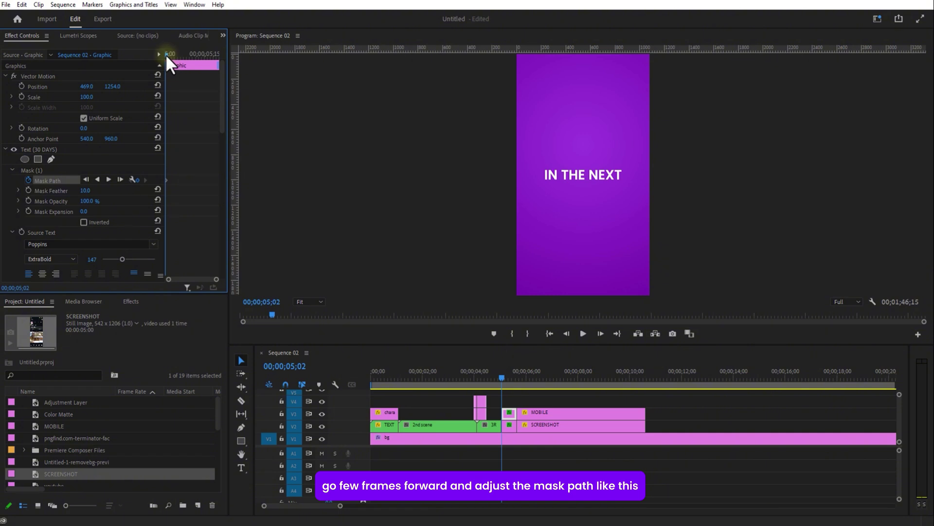
left_click_drag(167, 56, 183, 60)
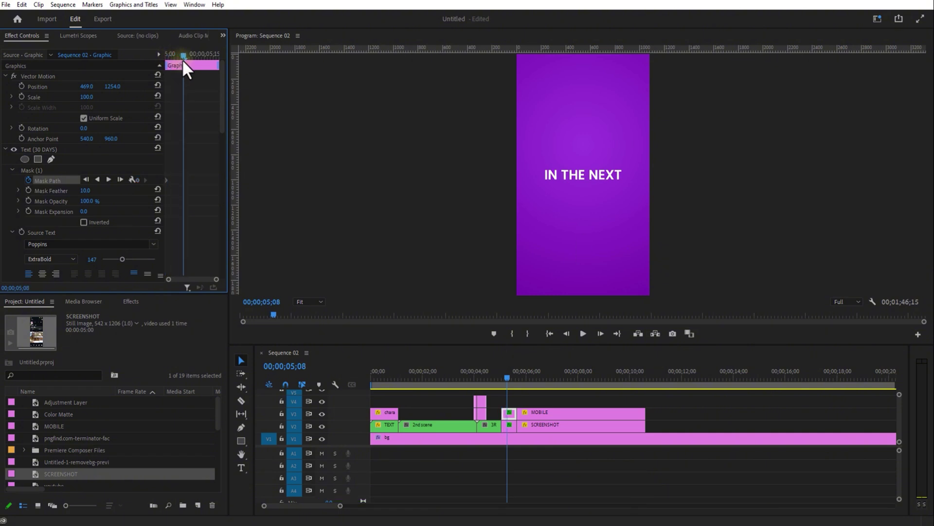
left_click_drag(557, 156, 555, 214)
- Nest the MOBILE and SCREENSHOT clips into a sequence named Mobile
left_click_drag(548, 401, 560, 426)
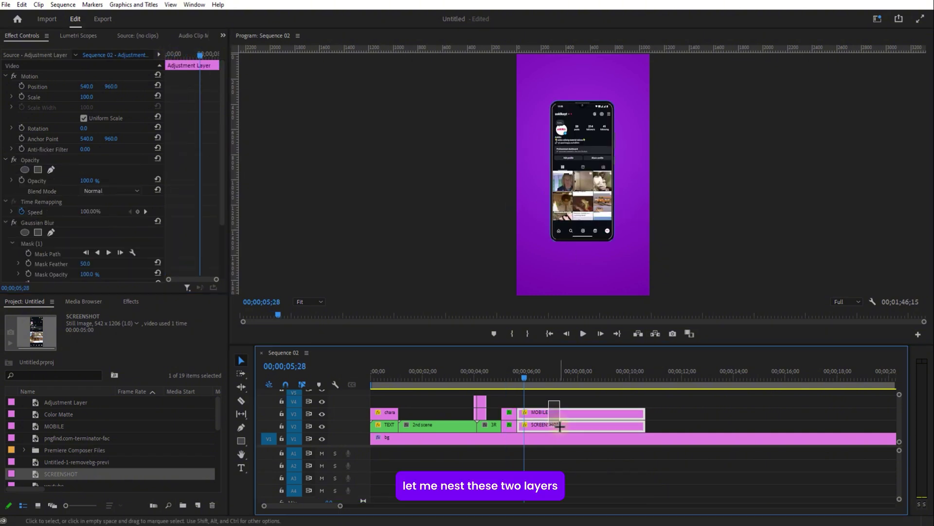
right_click(556, 414)
left_click(595, 288)
type("Mobile")
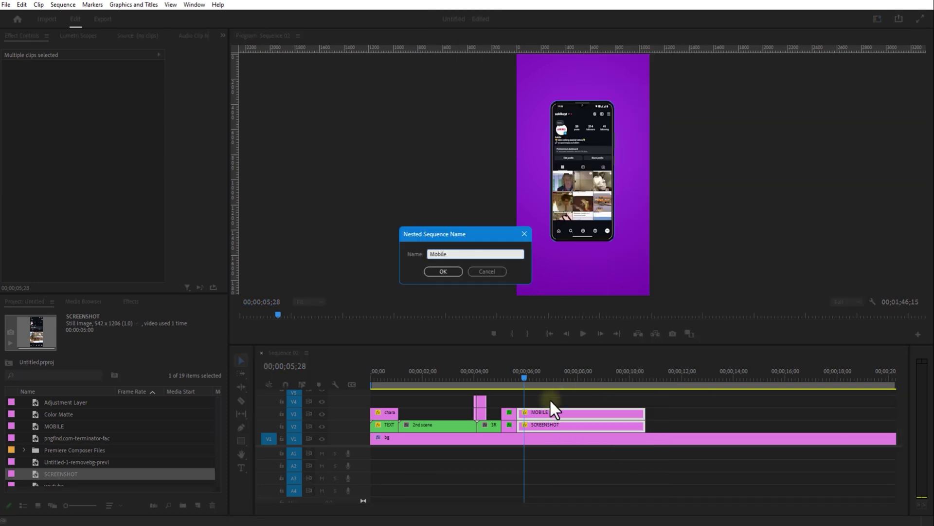
key("Return")
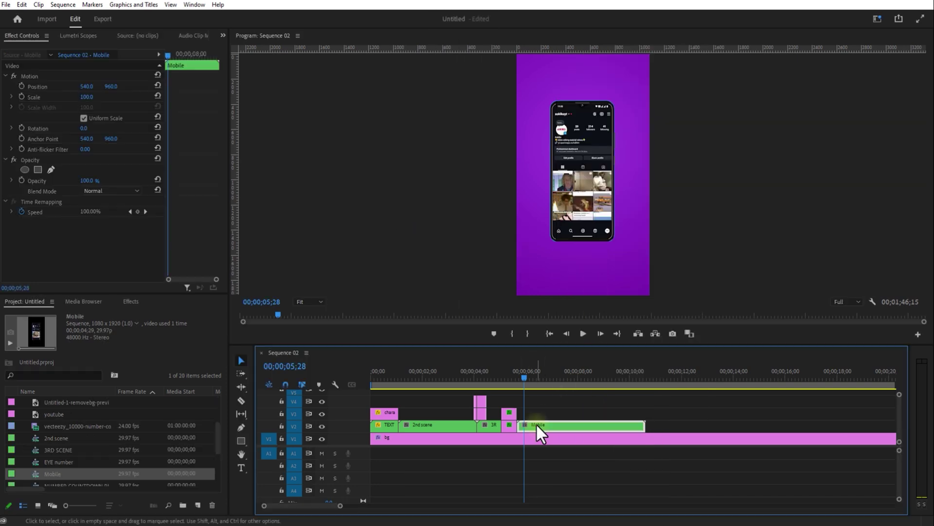
- Keyframe the nested Mobile clip's position from above the frame at 00;00;05;20 down to 540, 996 some frames on
left_click(517, 375)
left_click(21, 86)
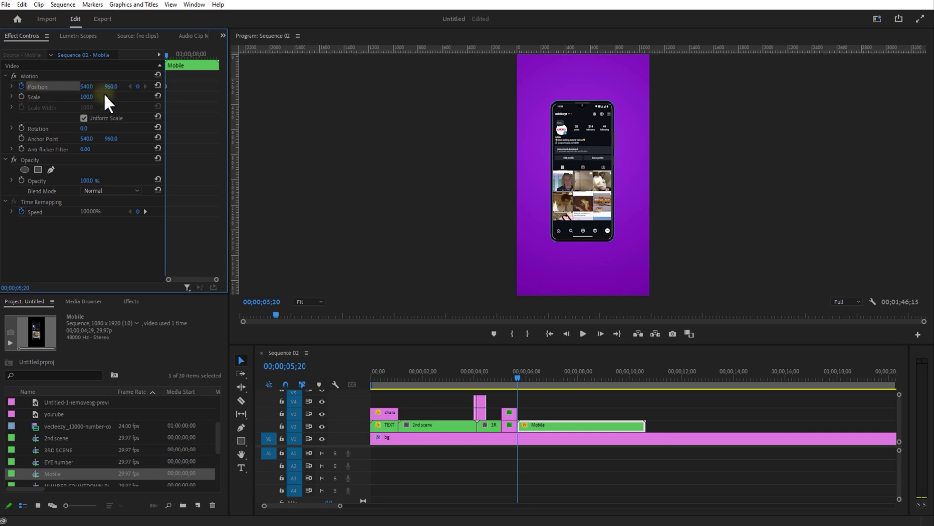
left_click_drag(111, 86, 65, 86)
left_click_drag(518, 376, 526, 376)
left_click_drag(111, 86, 278, 108)
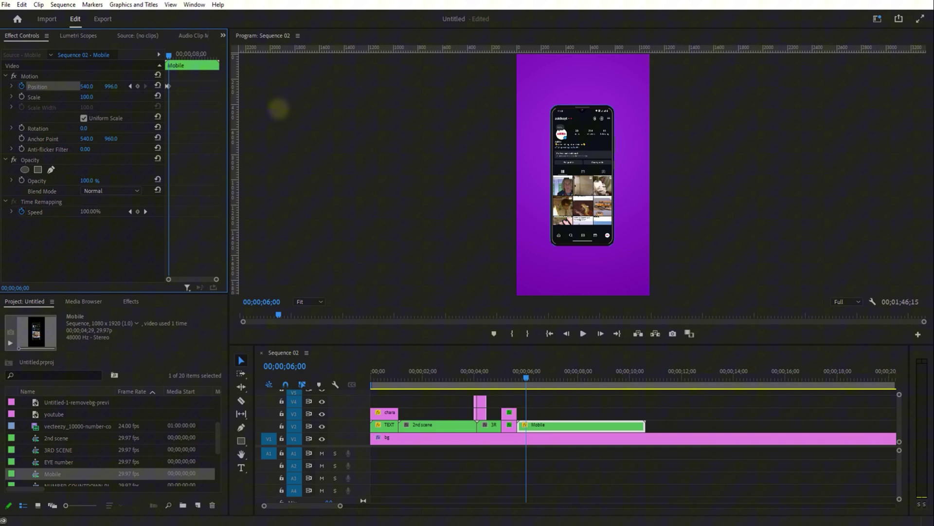
- Change the temporal interpolation of the Mobile clip's position keyframes to Continuous Bezier
right_click(168, 87)
mouse_move(218, 174)
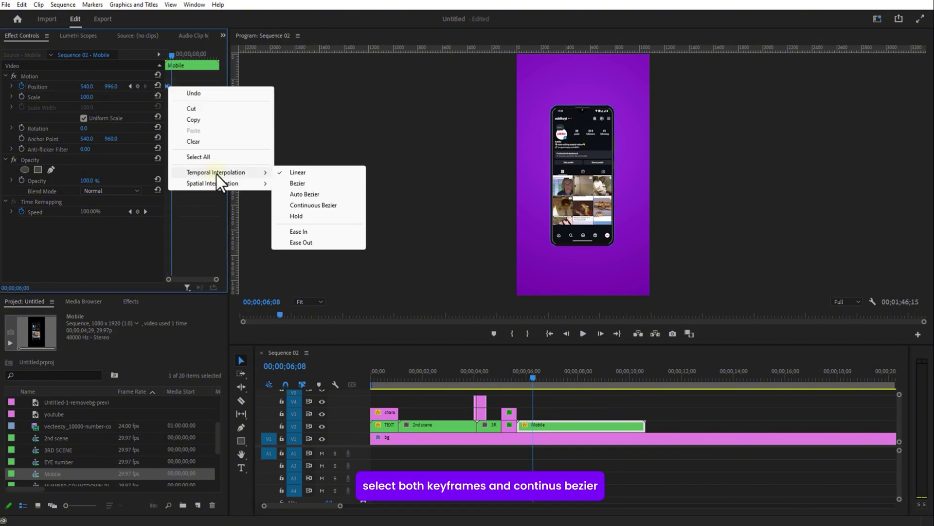
left_click(323, 209)
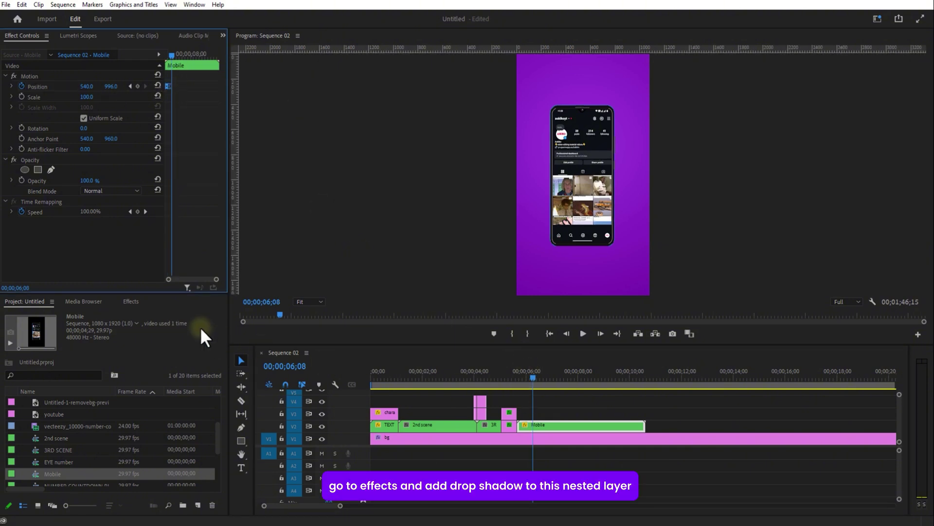
- Find the Drop Shadow effect and apply it to the nested Mobile clip
left_click(130, 301)
left_click(56, 314)
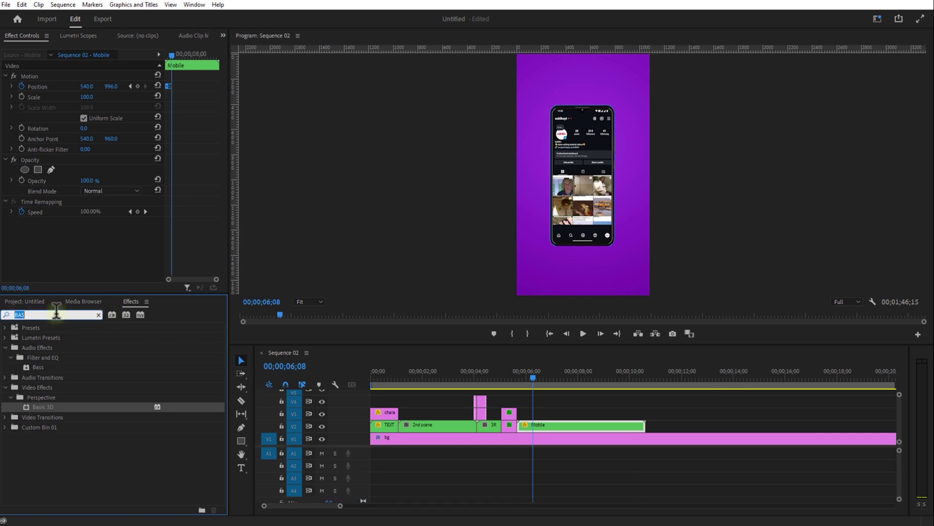
key("BackSpace")
type("drop")
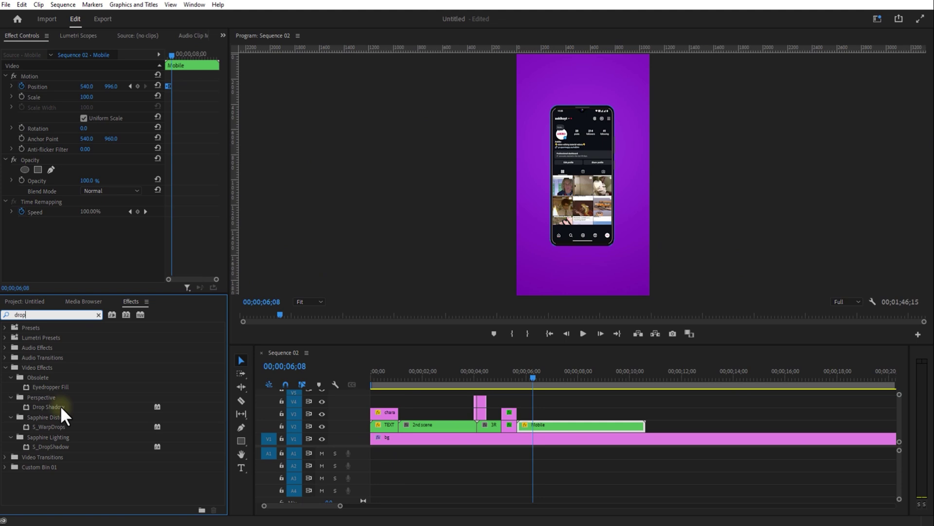
left_click(58, 406)
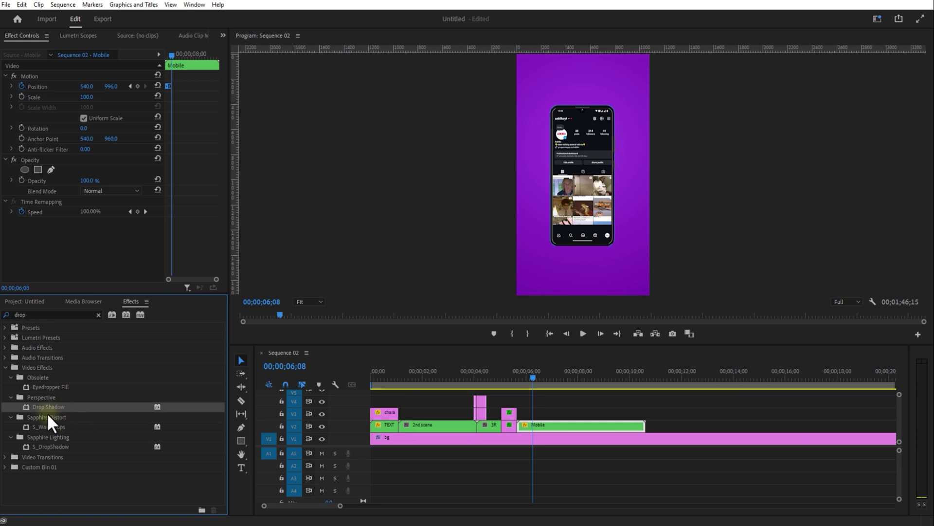
left_click_drag(60, 411, 540, 426)
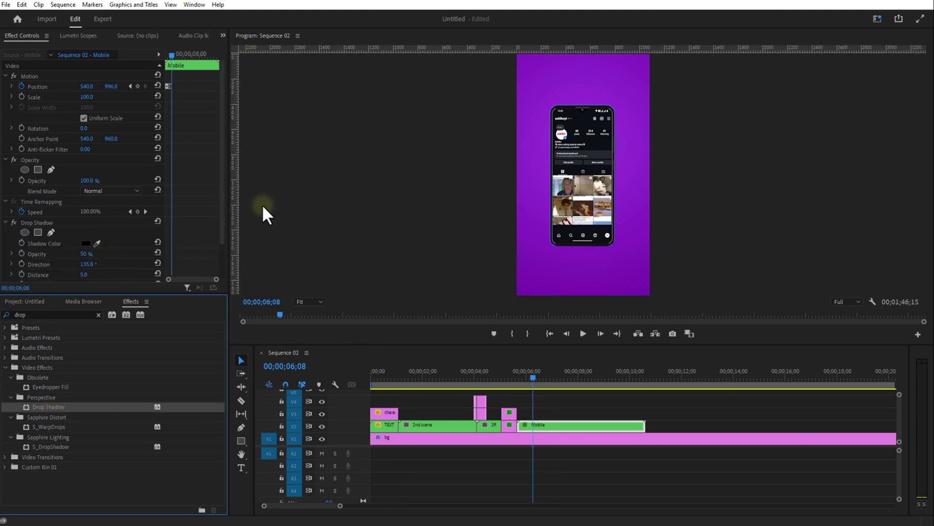
- Set the softness of the Mobile clip's drop shadow to 114
left_click_drag(223, 186, 211, 217)
left_click_drag(83, 253, 144, 250)
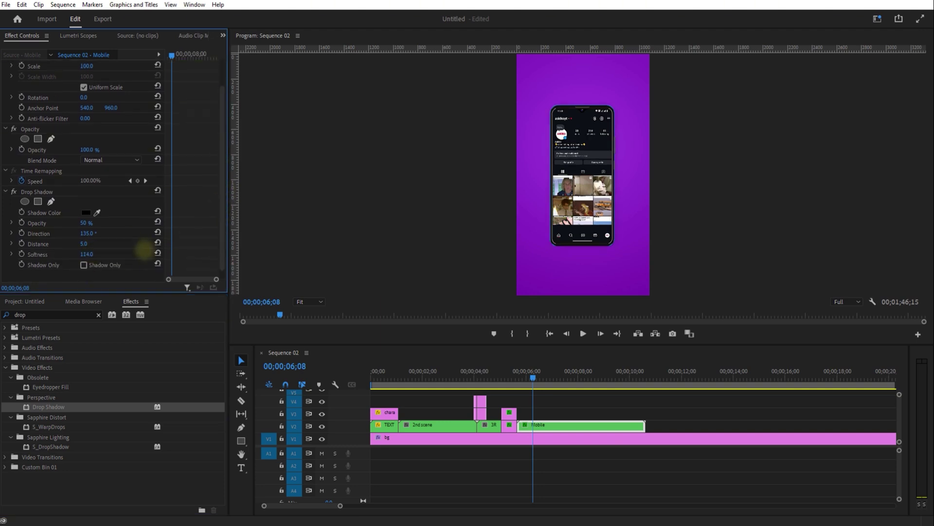
left_click(596, 464)
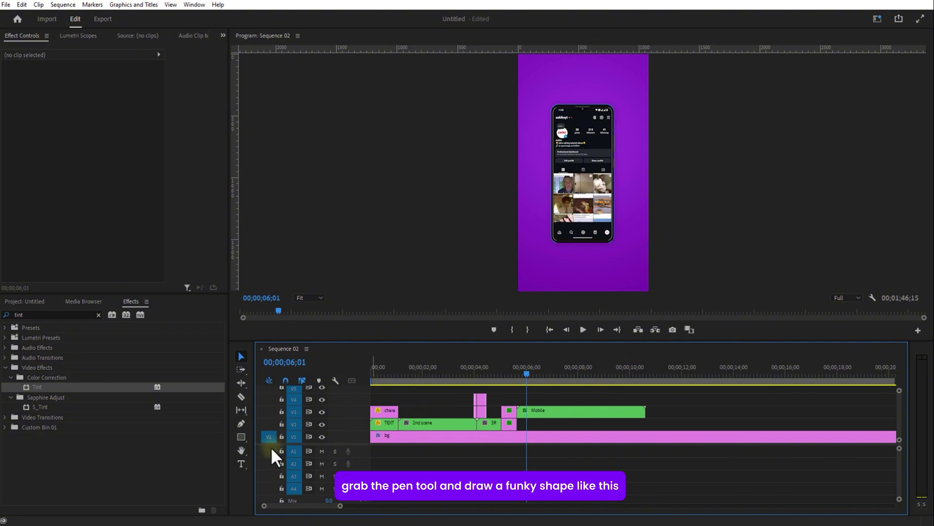
- Draw a curved pen line from the phone's left edge up beside it and move its Graphic clip beneath Mobile on V2
left_click(241, 423)
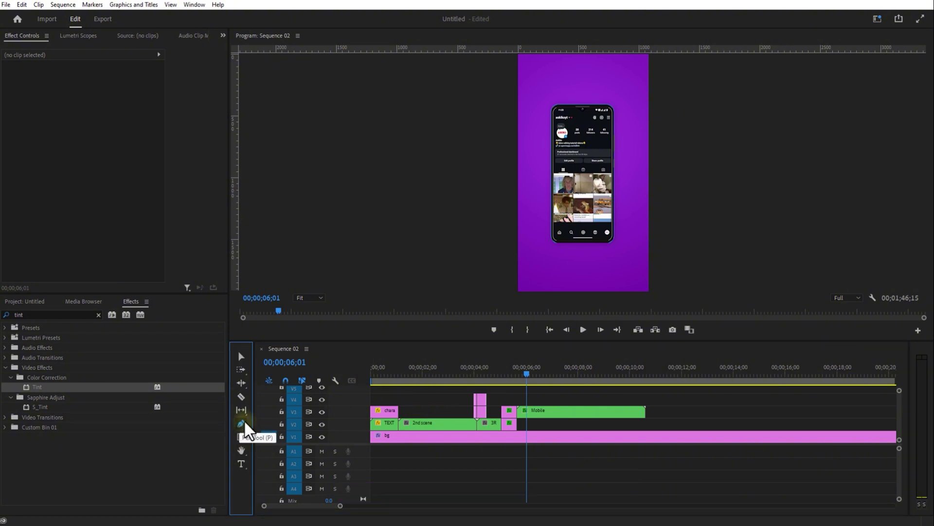
left_click(549, 201)
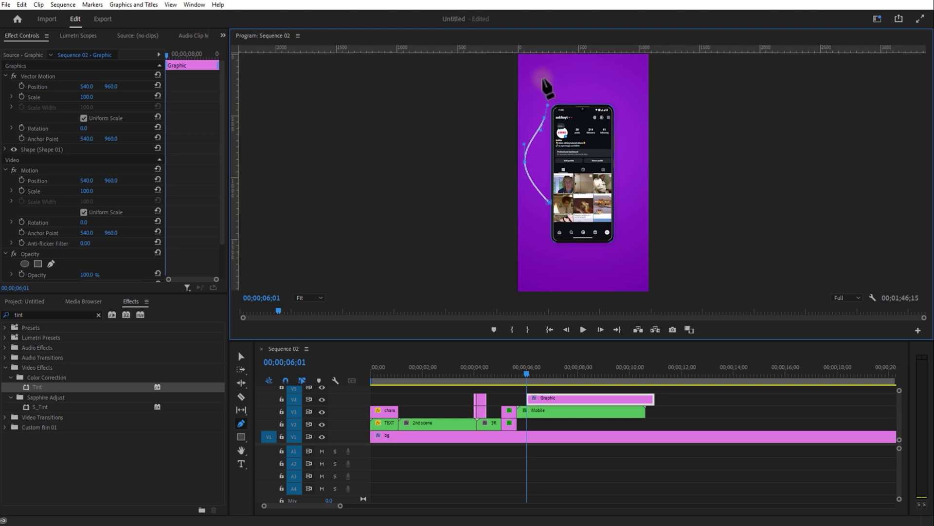
left_click(241, 356)
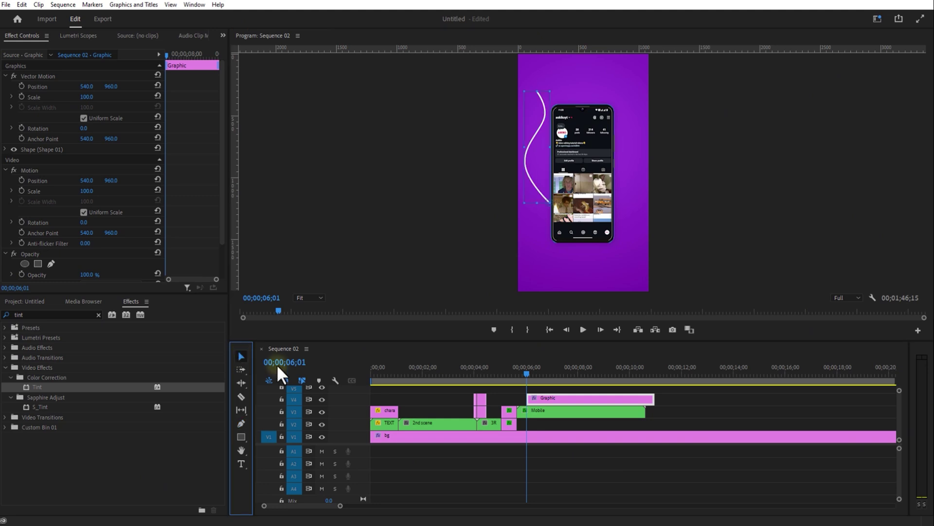
mouse_move(540, 400)
left_mouse_down()
mouse_move(557, 432)
mouse_move(562, 426)
left_mouse_up()
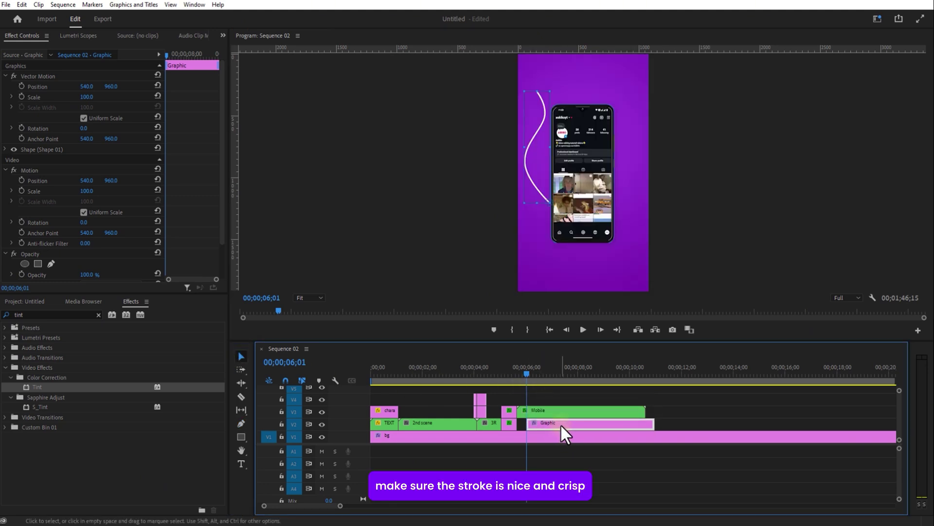
- Rotate the curved line's vector motion to -4° and set its horizontal position to 571
left_click(23, 150)
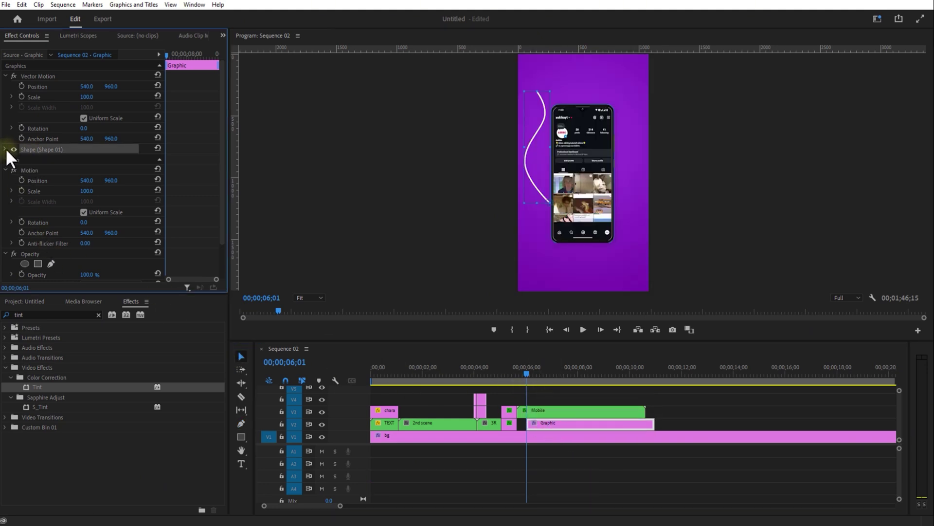
left_click(6, 150)
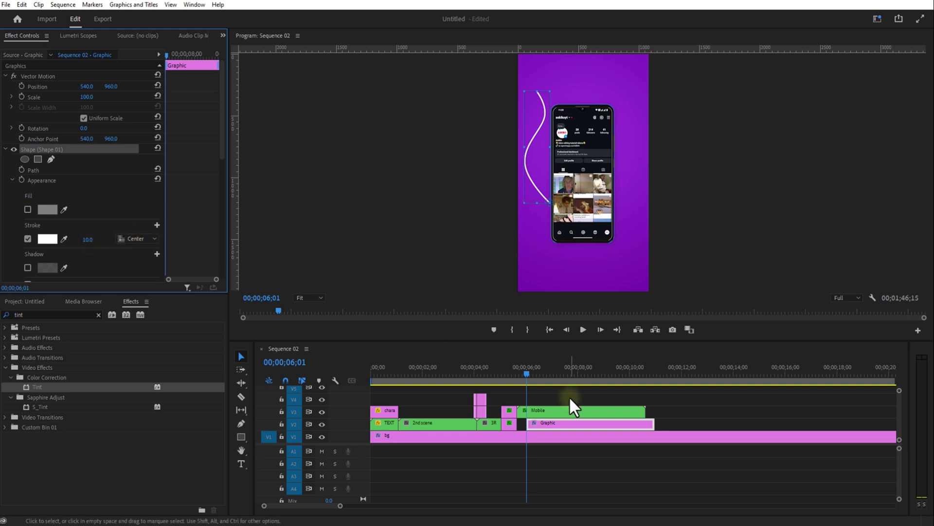
left_click_drag(84, 128, 80, 128)
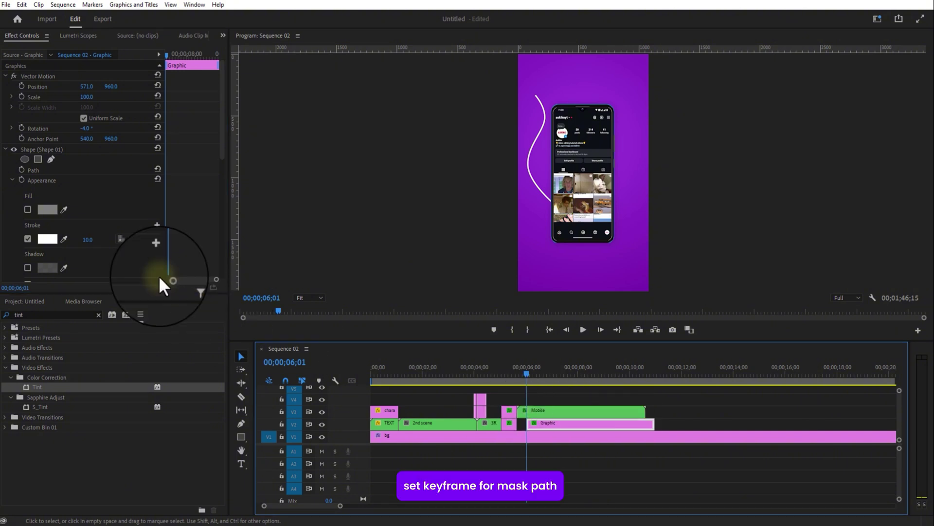
- Add a four-point mask to the curved line, place it over the phone's lower-left area and keyframe its path at 00;00;06;01
left_click(37, 160)
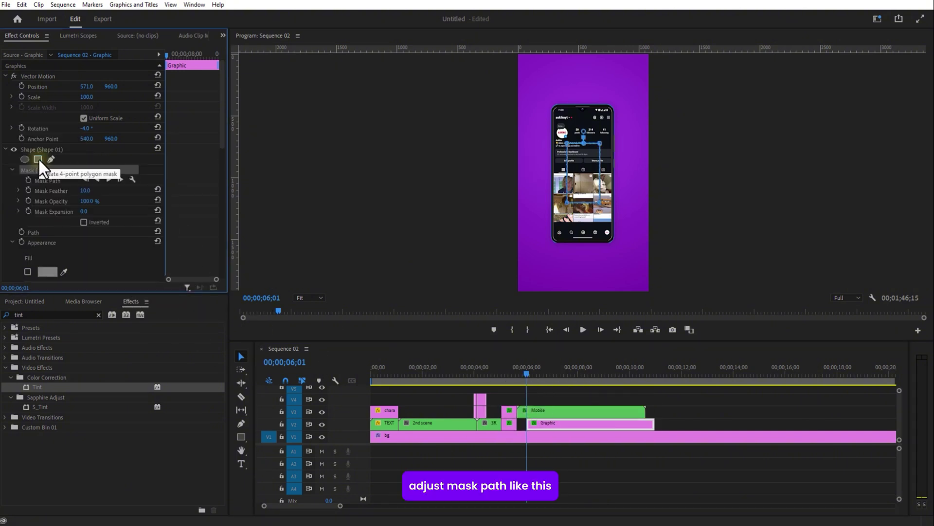
left_click_drag(577, 181, 569, 213)
left_click(28, 180)
- Expand the line's mask at 00;00;06;10 so it encloses the whole curve, and check the reveal in the timeline
key("Right")
key("Right")
key("Right")
key("Right")
key("Right")
key("Right")
key("Right")
key("Right")
key("Right")
left_click(46, 170)
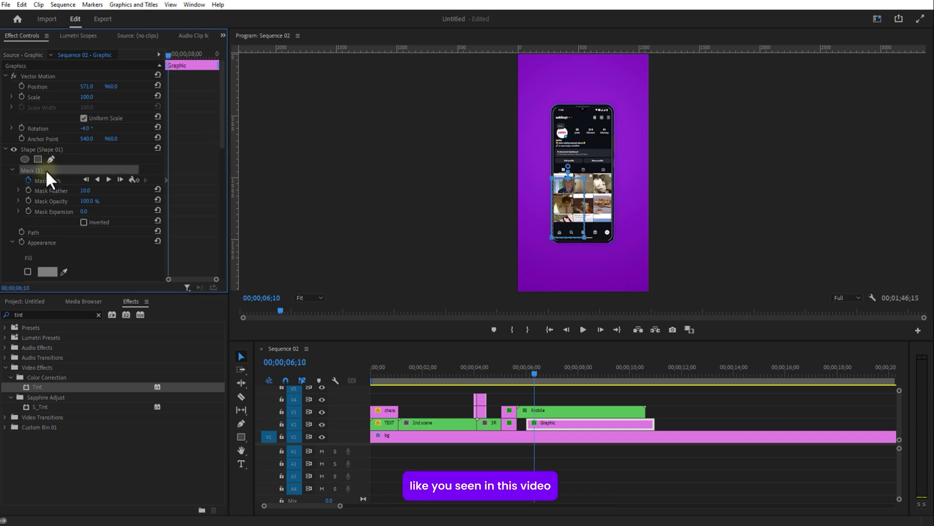
left_click_drag(551, 179, 541, 179)
left_click_drag(535, 237, 544, 167)
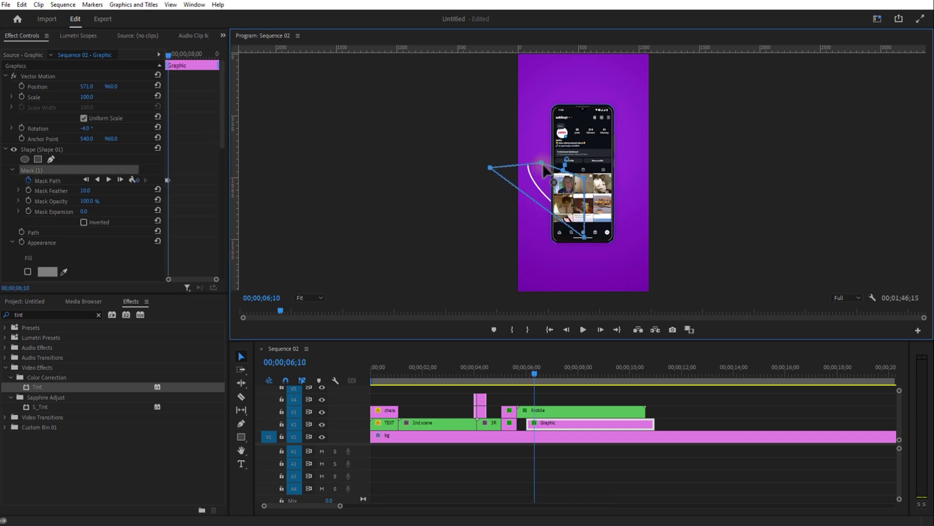
left_click(607, 402)
left_click(531, 377)
left_click_drag(531, 377, 535, 373)
left_click(438, 398)
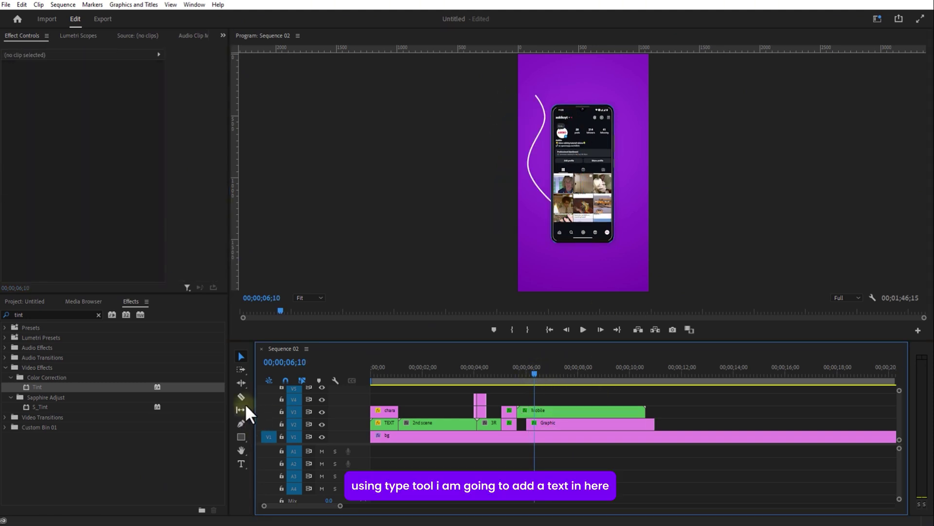
- Add the text "Light" in a thinner Poppins weight and place it above the curved line's upper end
left_click(240, 463)
left_click(617, 281)
type("Light")
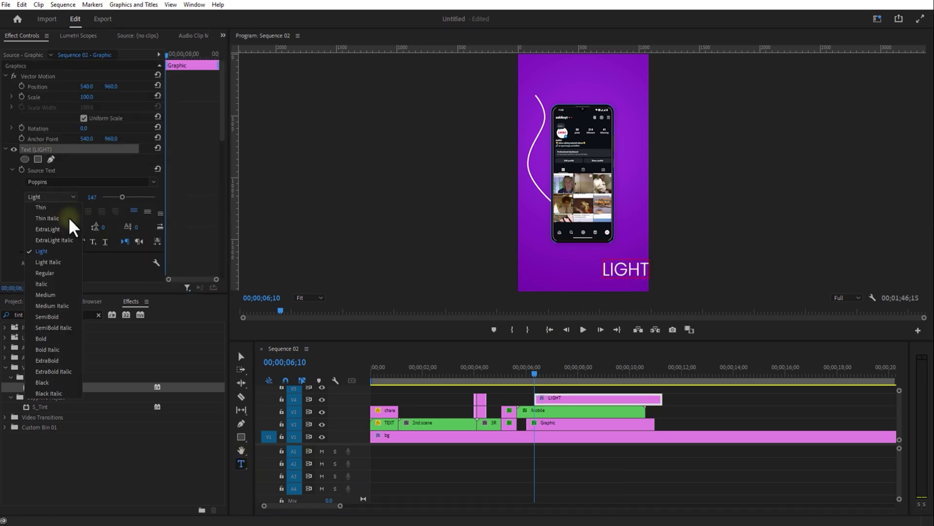
left_click_drag(622, 279, 534, 96)
left_click(553, 463)
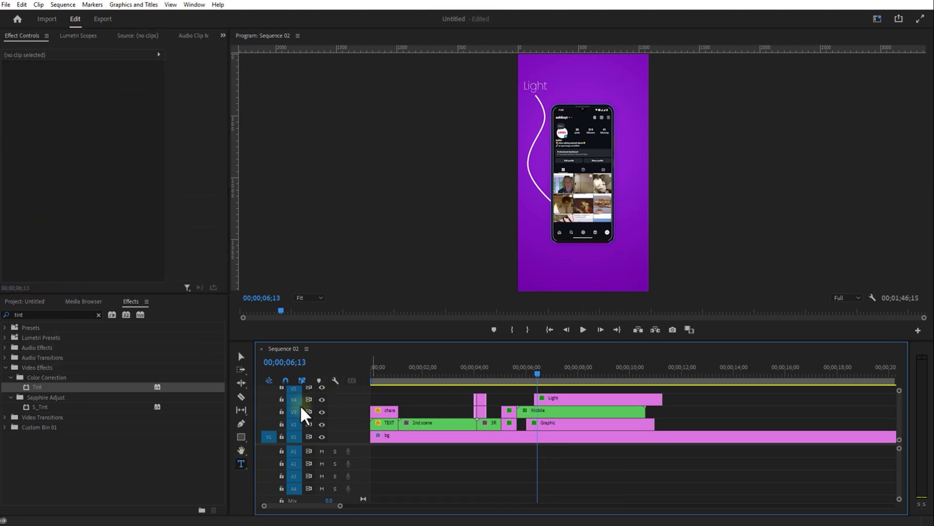
- Draw a second curved pen line from beneath the phone toward the frame's lower right, and enlarge the timeline area to show its clip
left_click(241, 423)
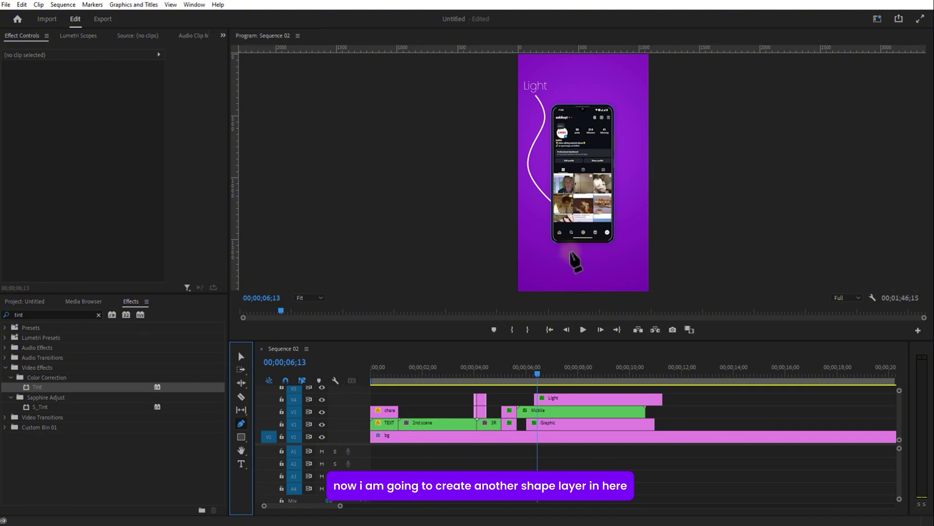
left_click_drag(569, 246, 572, 259)
key("ctrl+z")
left_click_drag(606, 268, 616, 275)
left_click(698, 399)
left_click_drag(579, 341, 580, 303)
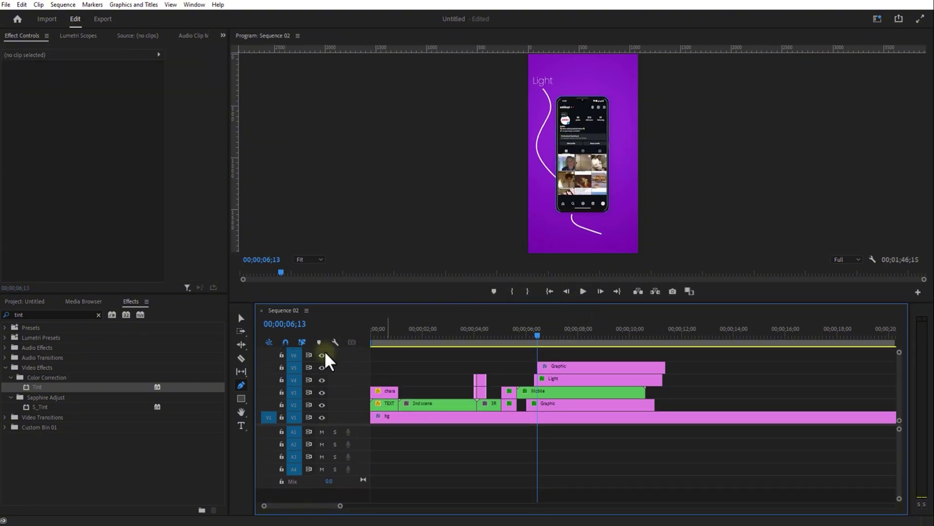
- Place the second curved line behind the phone at position 464, 1039 with scale 80, and add the text "style" at its lower end
left_click(241, 318)
left_click_drag(554, 367, 557, 398)
left_click(73, 87)
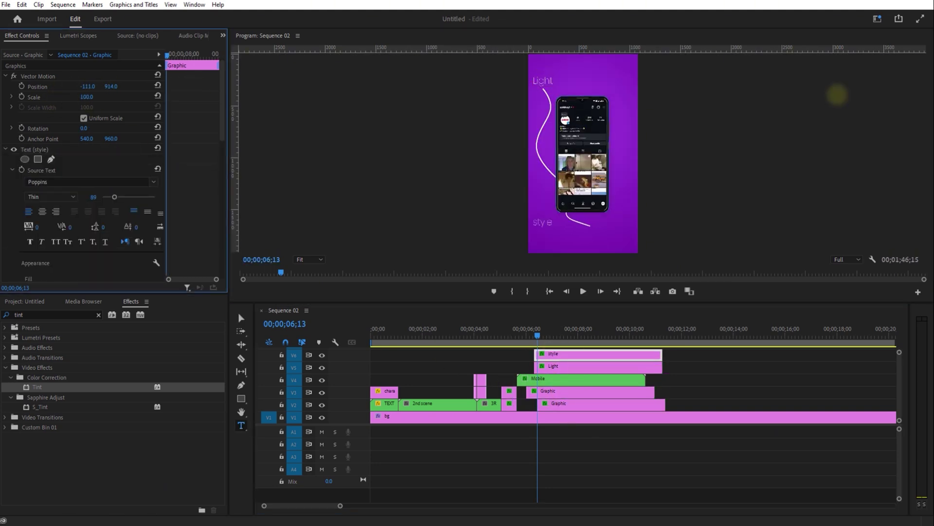
- Add a four-point mask to the second line's shape, place it over the phone's lower-left area and keyframe its path at 00;00;06;13
left_click(52, 149)
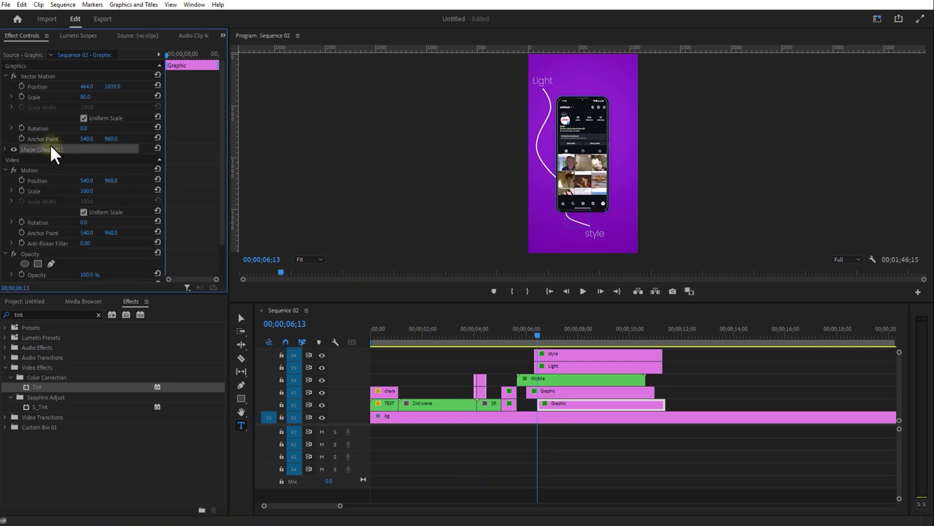
left_click(5, 149)
left_click(38, 160)
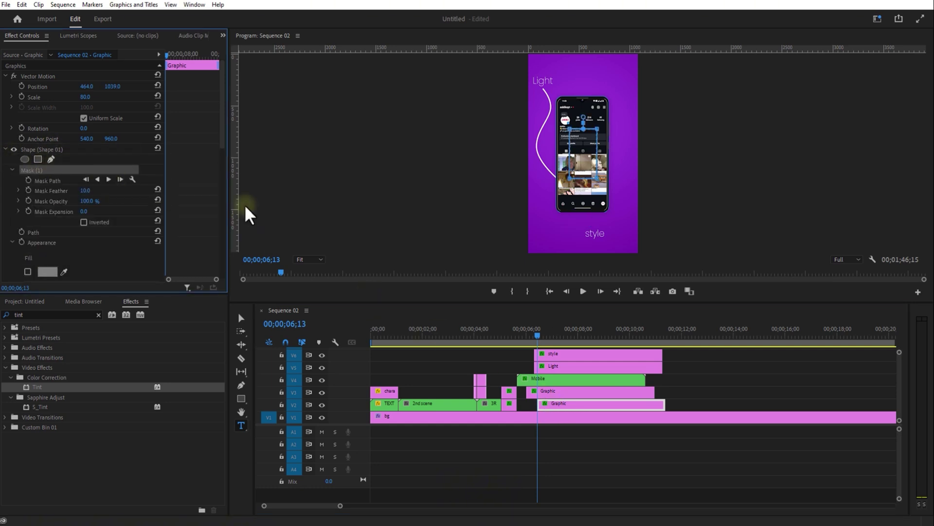
left_click_drag(576, 159, 569, 185)
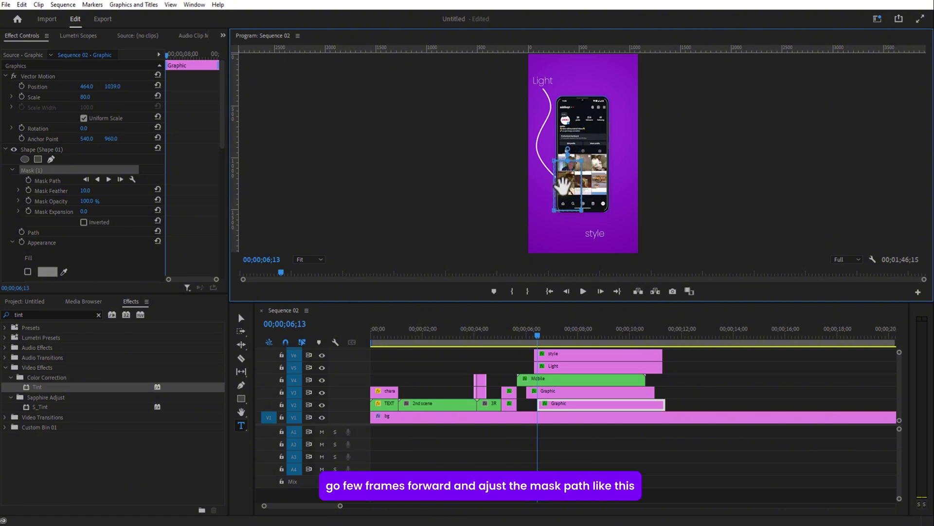
left_click(326, 215)
left_click(29, 180)
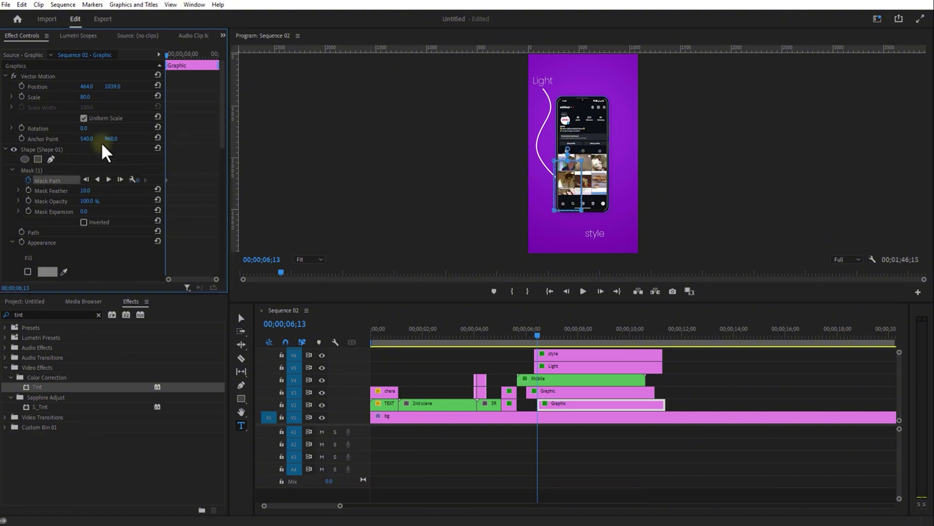
- Adjust the second line's mask path a few frames further on so it encloses the line, and check the reveal in the timeline
left_click_drag(166, 55, 171, 55)
left_click(92, 169)
left_click_drag(571, 191, 581, 213)
left_click(710, 377)
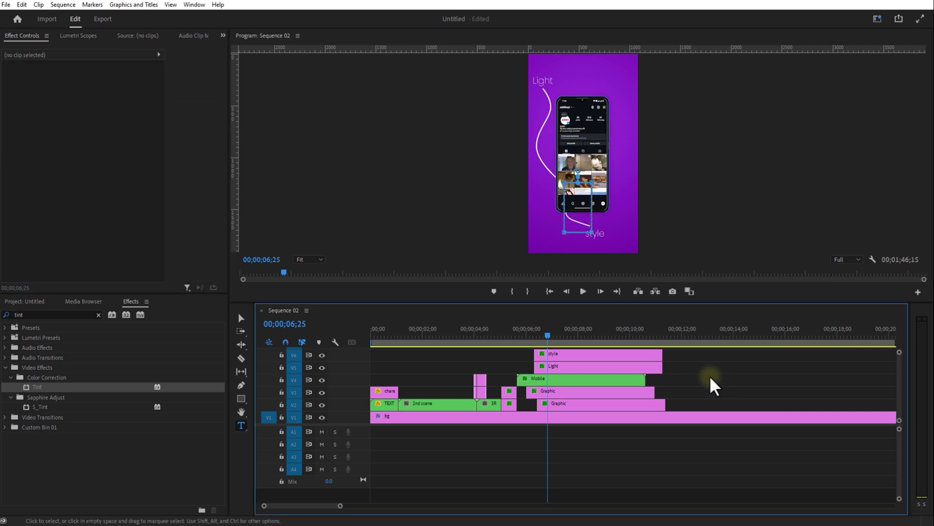
left_click(548, 354)
left_click(539, 336)
left_click_drag(539, 339, 542, 339)
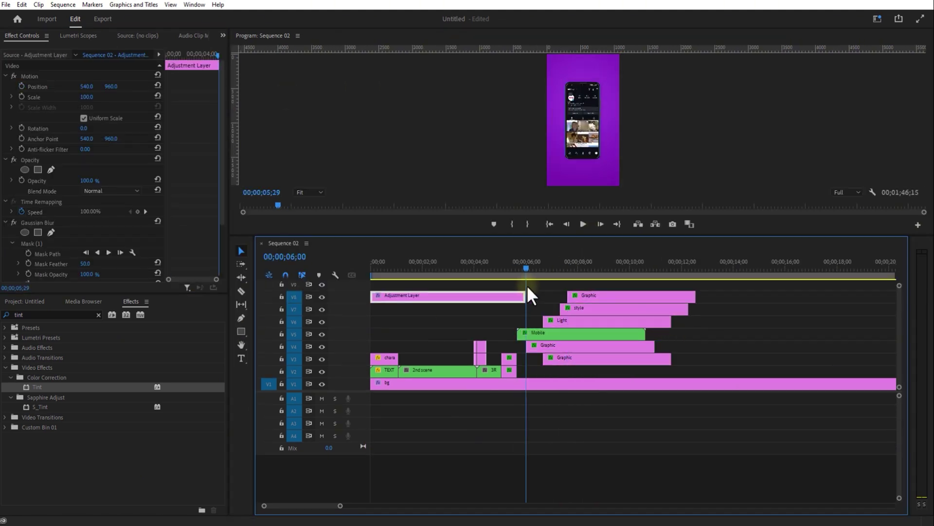
- Place the third line behind the phone at position 583, 1487 with 8° rotation, and add a four-point opacity mask to it
left_click_drag(527, 293, 605, 375)
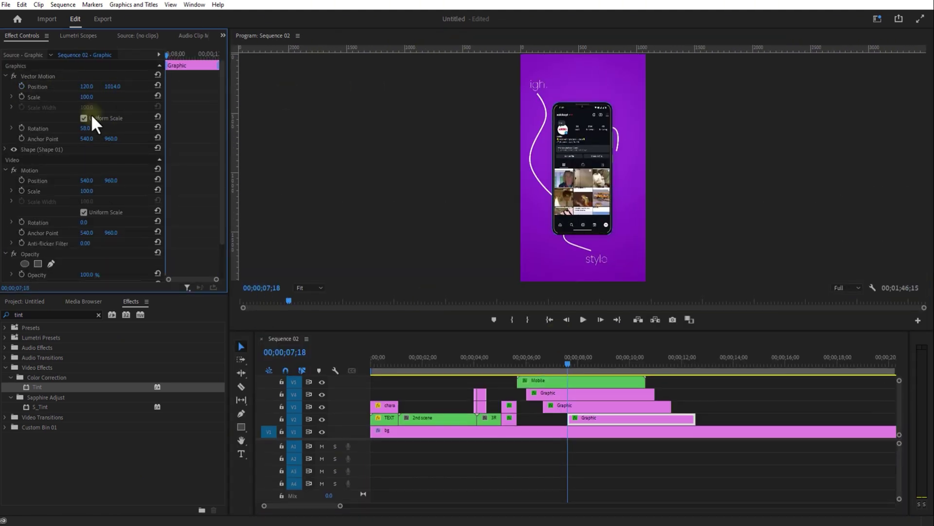
left_click_drag(92, 115, 58, 130)
left_click_drag(112, 86, 221, 91)
left_click_drag(85, 128, 95, 125)
left_click_drag(115, 87, 168, 91)
scroll(41, 222, "down", 2)
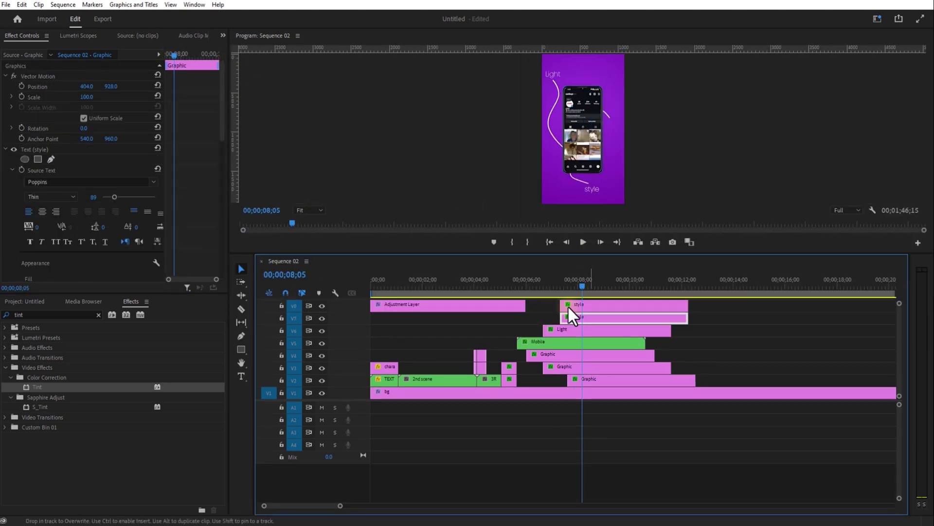
- Start a copy of the "style" text at 00;00;08;05, change its text to "color", and check the third line's reveal
left_click_drag(565, 306, 591, 304)
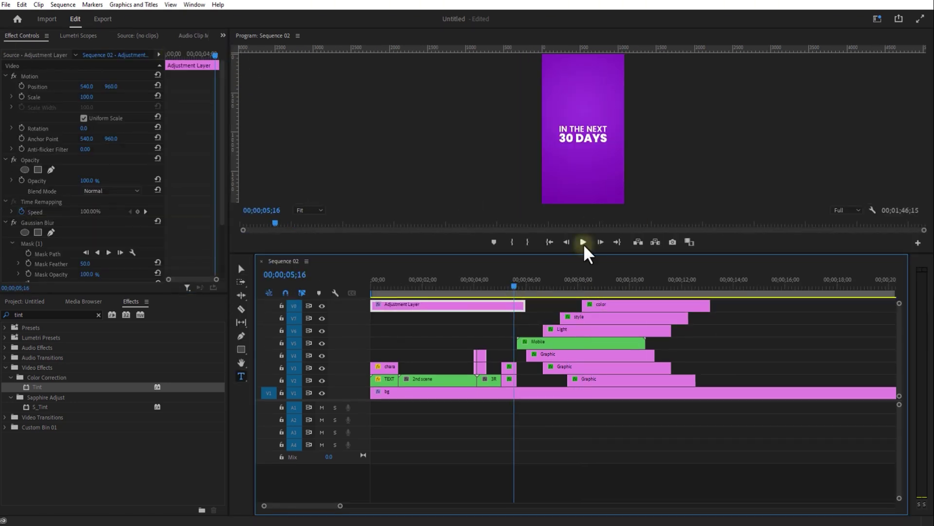
left_click_drag(559, 291, 574, 289)
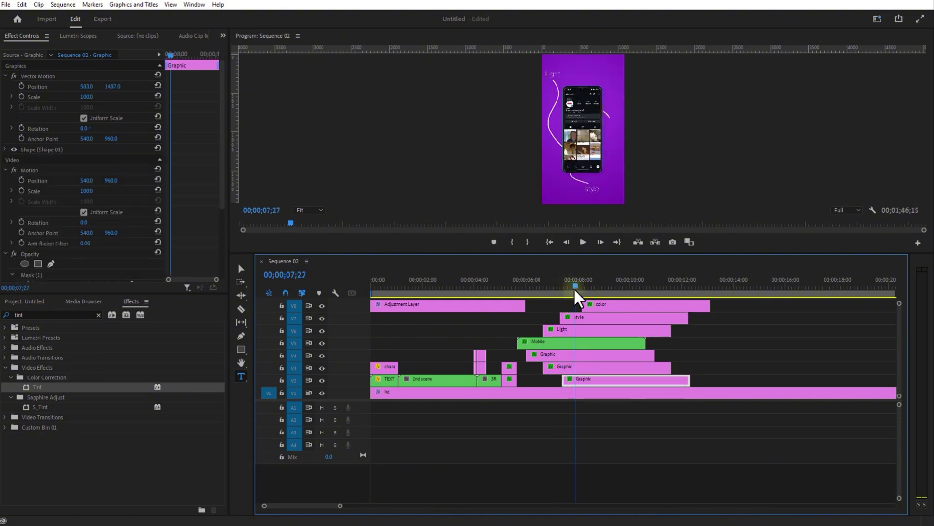
left_click_drag(574, 289, 580, 286)
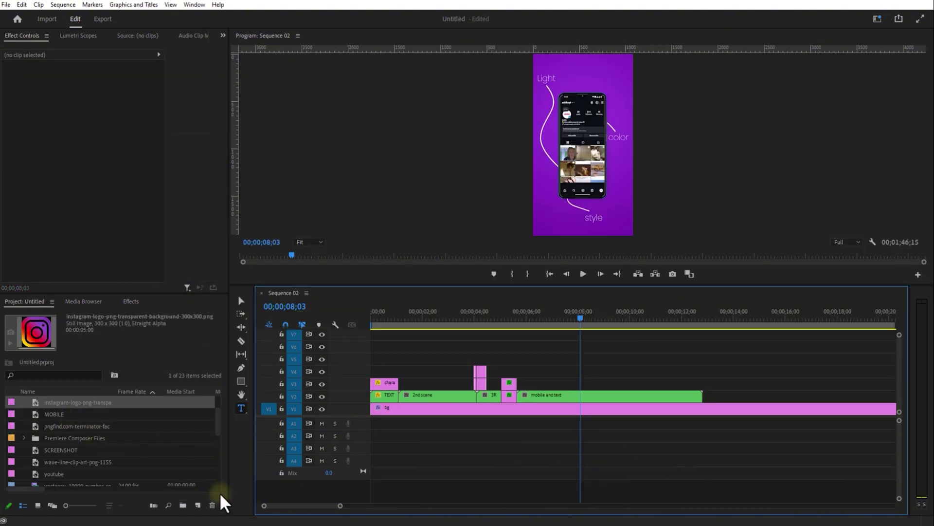
- Draw a wide rectangle above the frame's center at 00;00;13;16 and change its solid fill to a radial gradient
left_click(241, 381)
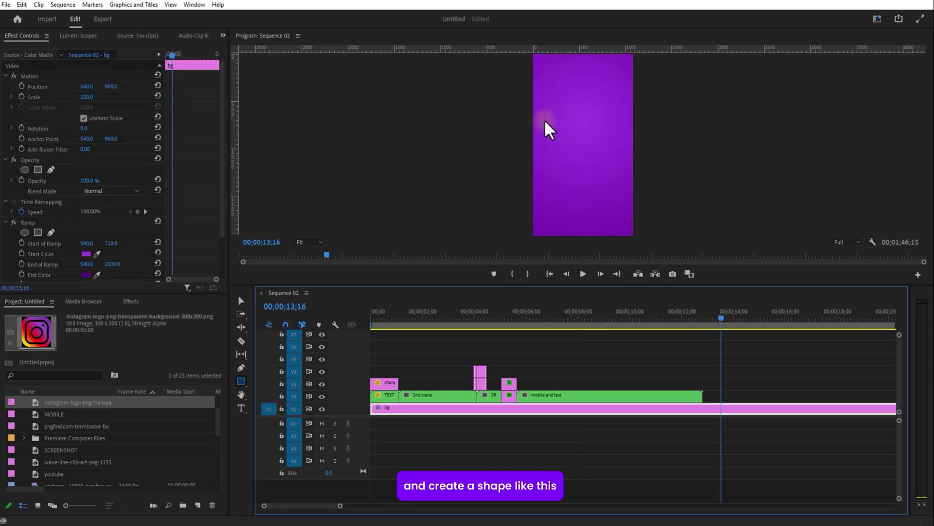
mouse_move(546, 121)
left_mouse_down()
mouse_move(548, 141)
mouse_move(624, 145)
left_mouse_up()
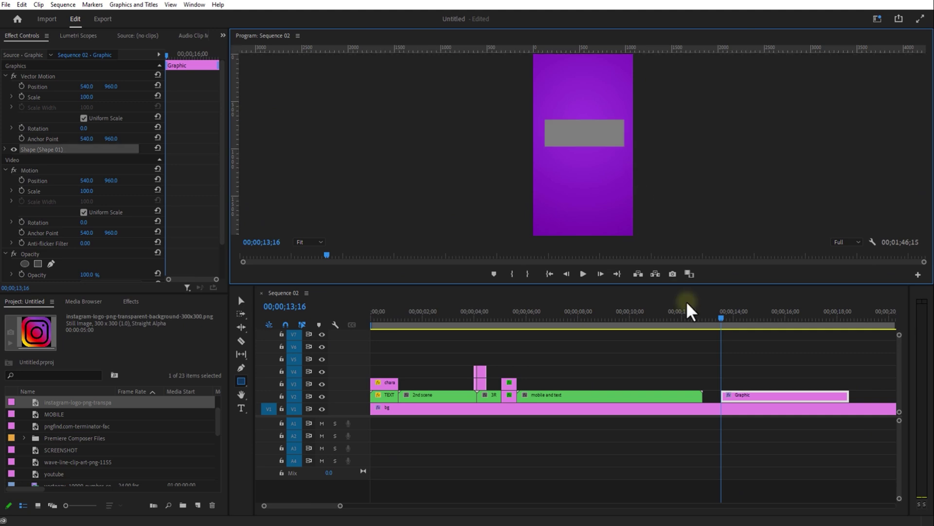
left_click(20, 151)
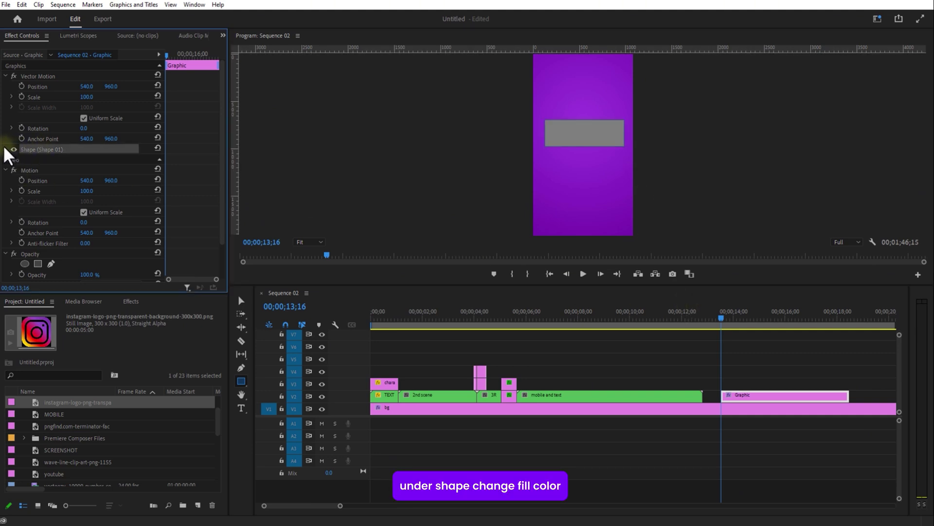
left_click(6, 150)
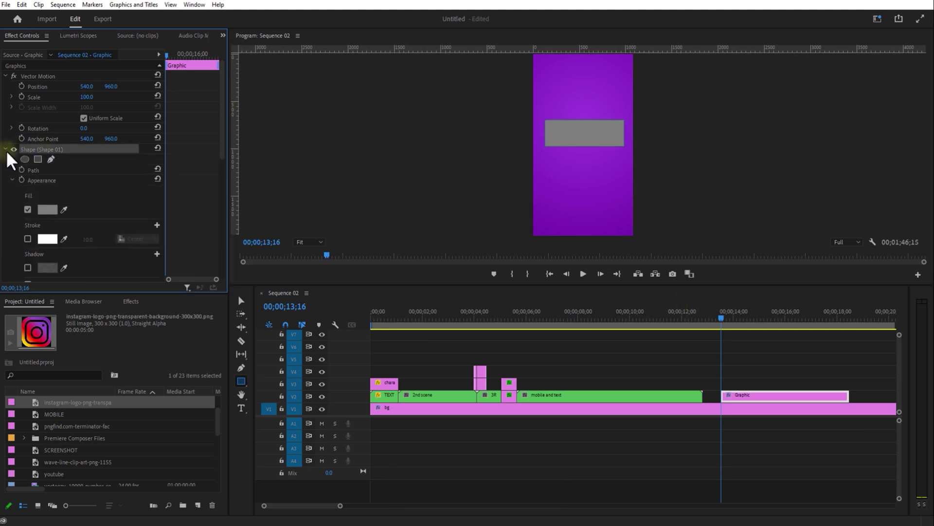
left_click(46, 209)
left_click(389, 186)
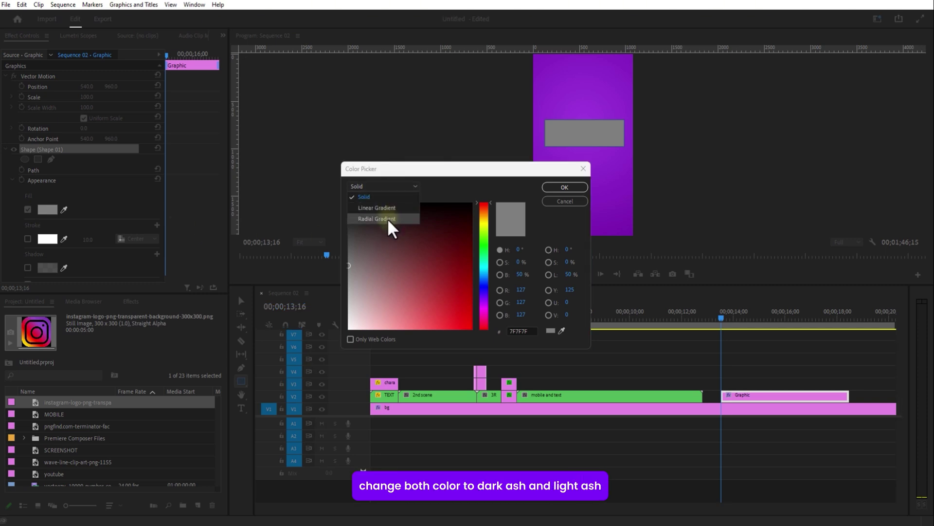
left_click(389, 219)
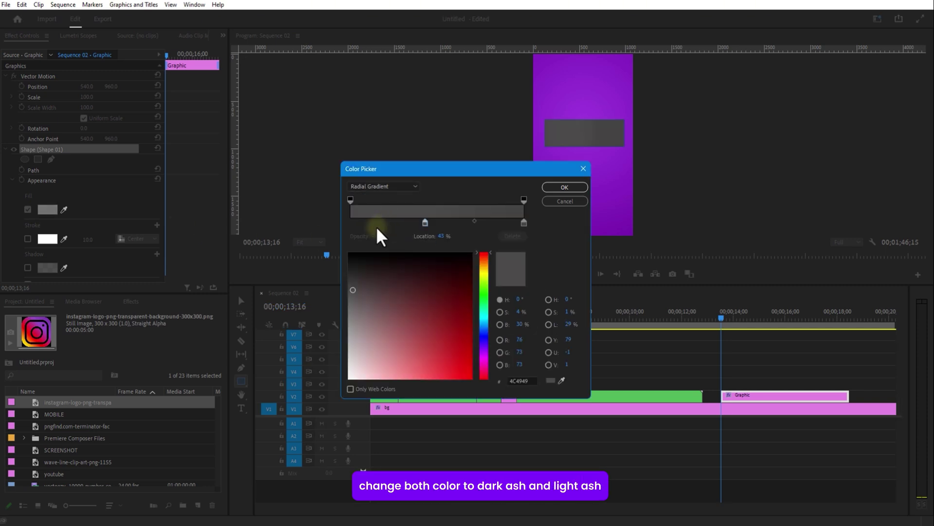
- Set the gradient's first color stop to dark gray 3B3A3A and its end stop to lighter gray 464444, and apply the fill
left_click(352, 290)
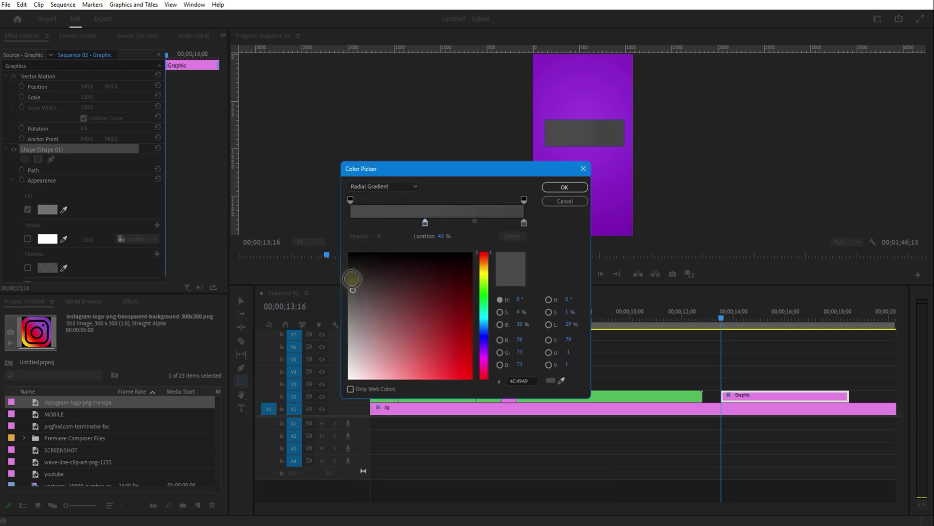
left_click(524, 222)
left_click(349, 297)
left_click_drag(349, 297, 351, 287)
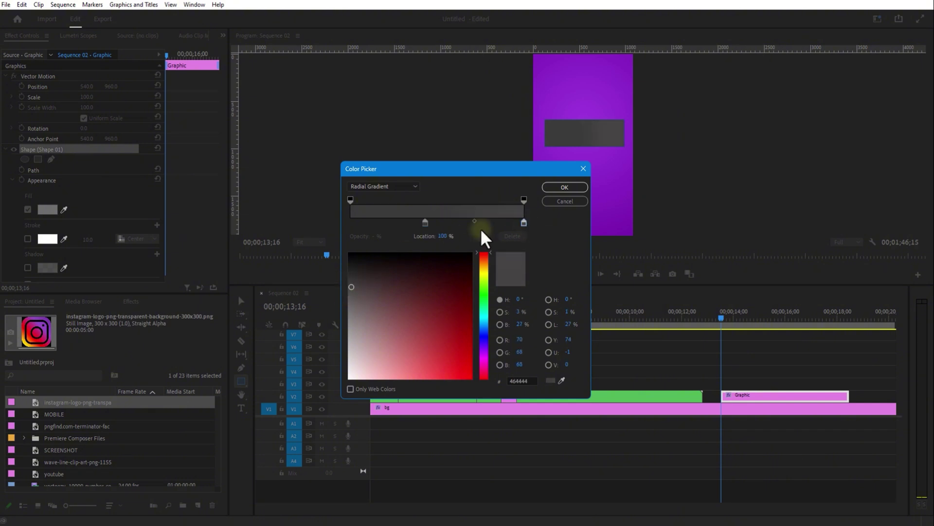
left_click(562, 188)
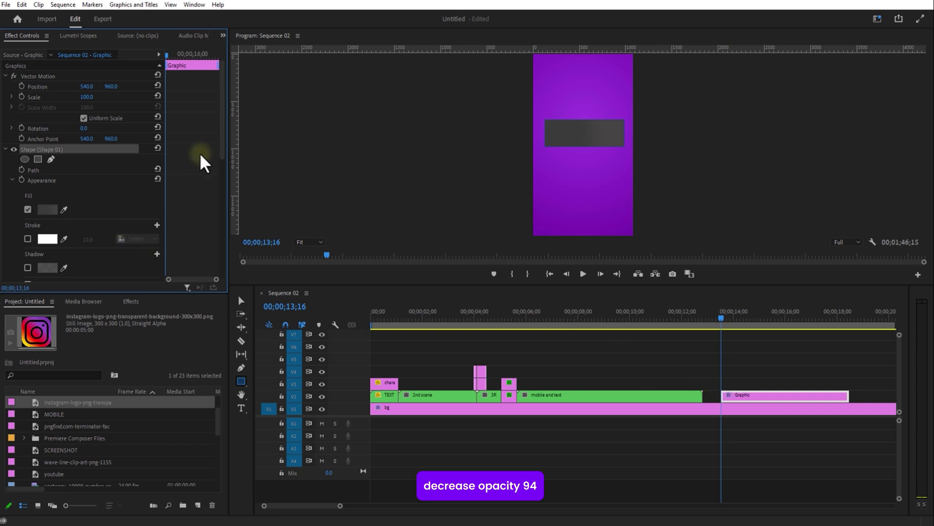
- Lower the rectangle's opacity to 94%, and add the Instagram logo at scale 20 in its upper-left corner with slightly reduced opacity
scroll(202, 163, "down", 5)
mouse_move(87, 236)
left_mouse_down()
mouse_move(68, 233)
mouse_move(79, 231)
left_mouse_up()
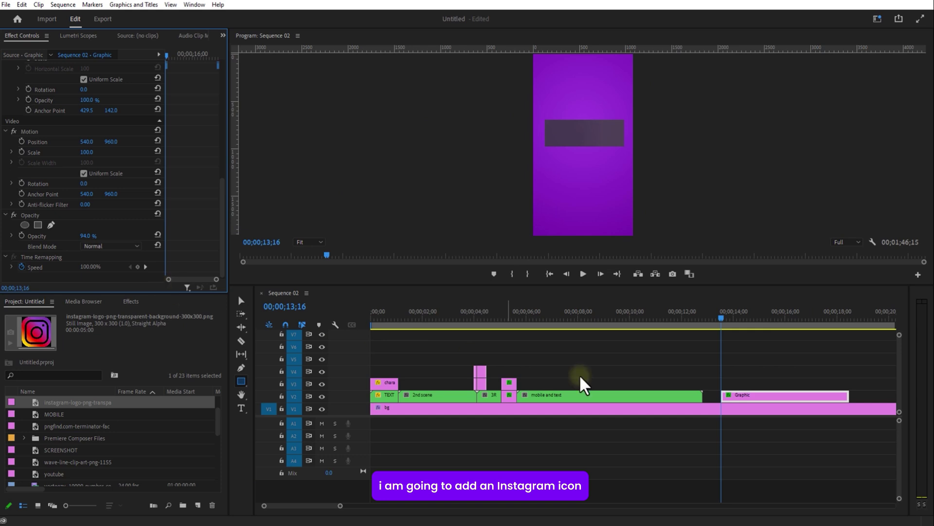
left_click_drag(743, 388, 771, 385)
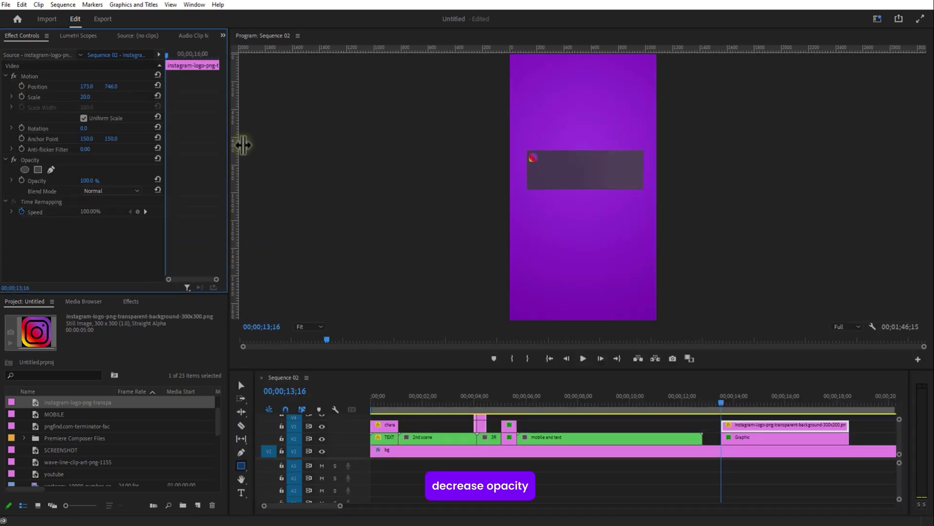
left_click_drag(88, 180, 87, 180)
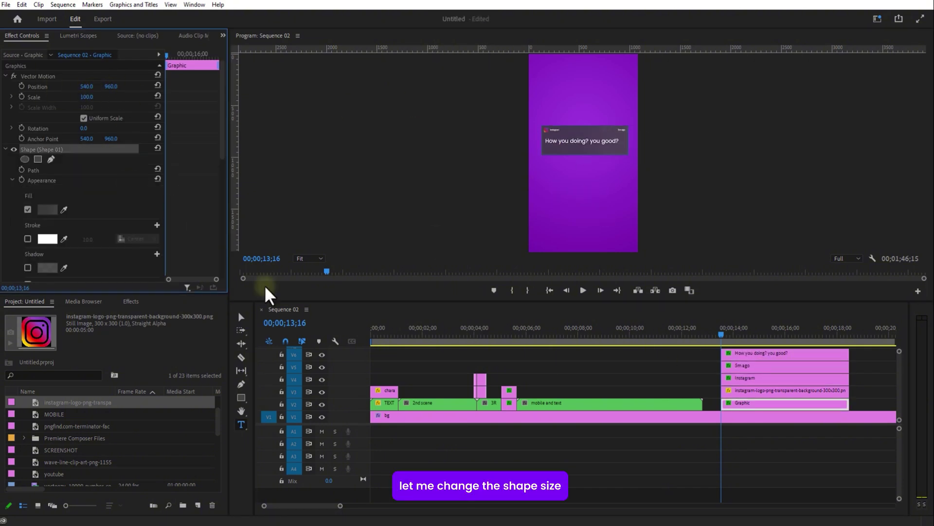
- Round the corners of the message's background rectangle by increasing its corner radius with Essential Graphics
left_click(241, 317)
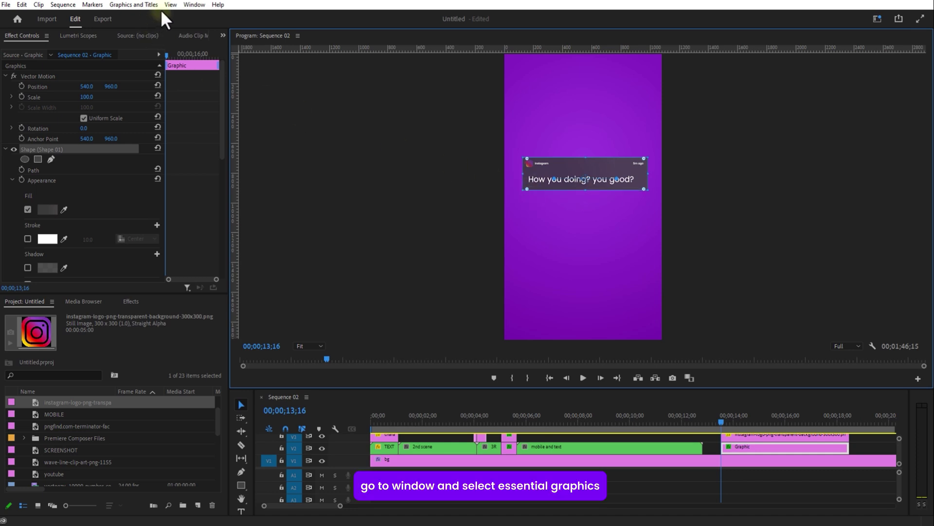
left_click(193, 5)
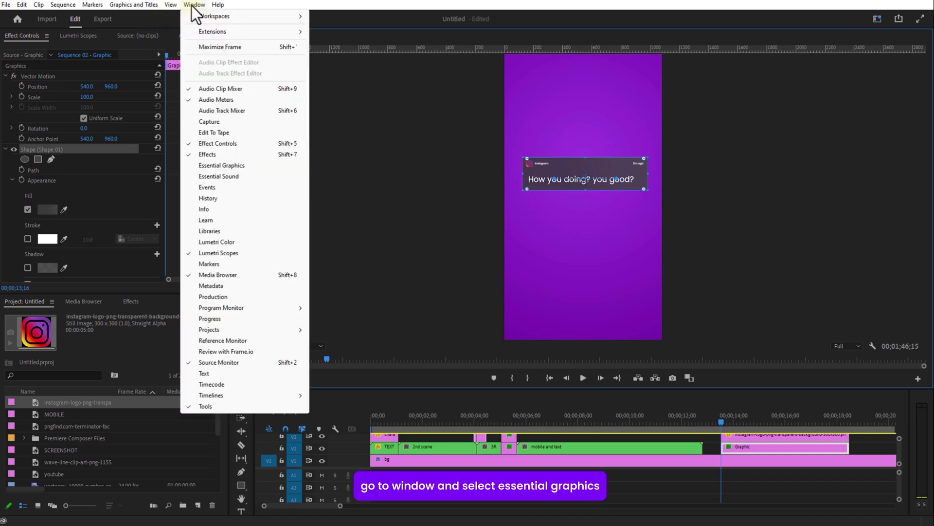
left_click(224, 167)
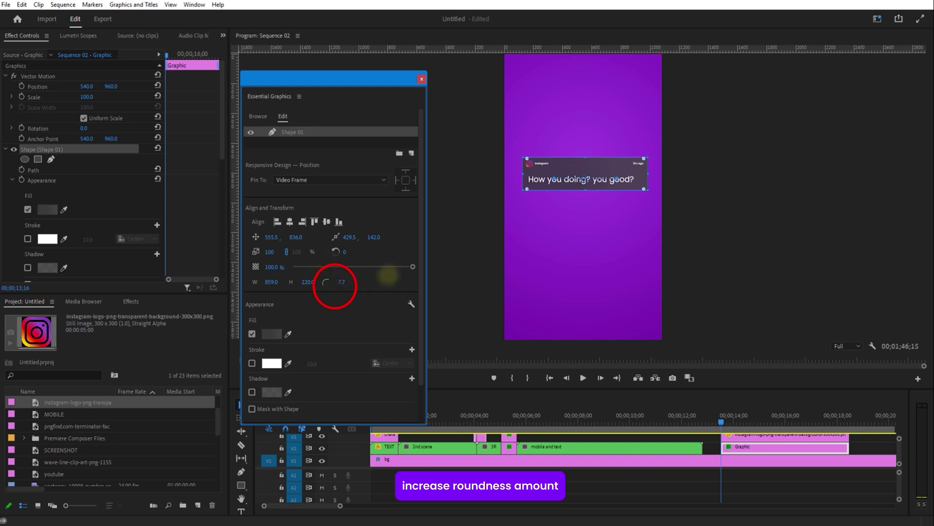
left_click_drag(388, 276, 403, 275)
left_click(422, 79)
left_click(783, 476)
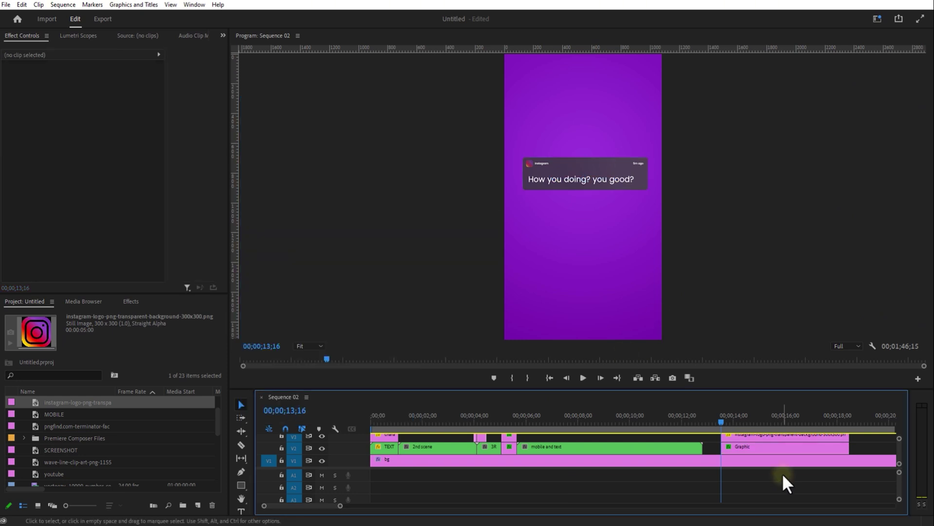
- Nest the five notification layers into a sequence named "insta message 1"
left_click_drag(729, 389, 719, 276)
left_click_drag(759, 330, 779, 391)
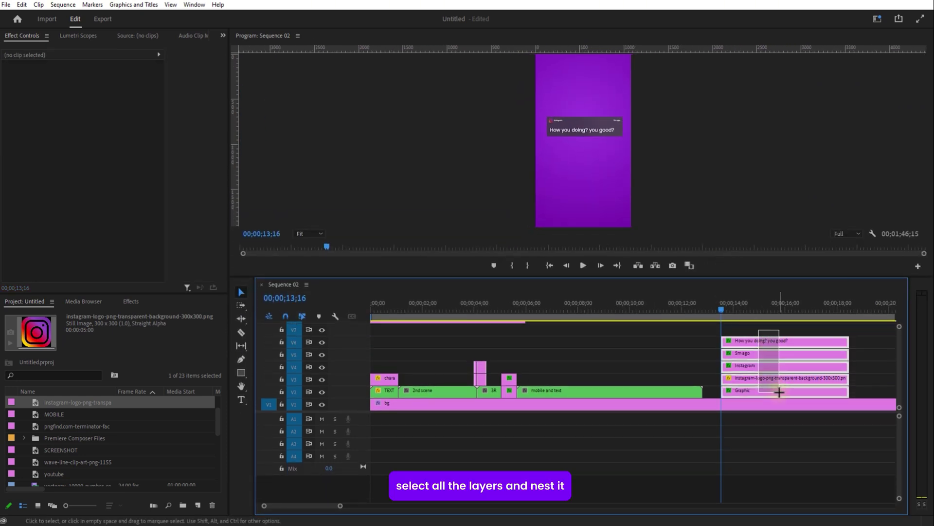
right_click(748, 341)
left_click(774, 267)
type("ins")
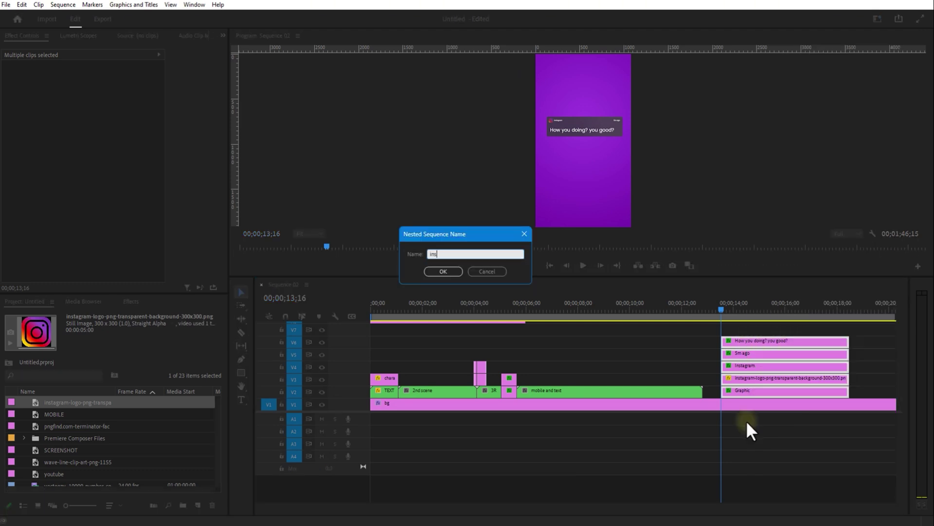
type("ta message 1")
left_click(443, 271)
- Move the "insta message 1" clip above "mobile and text" so it starts at 00;00;08;00
left_click_drag(737, 390, 541, 380)
left_click_drag(536, 314, 578, 311)
left_click_drag(550, 376, 598, 378)
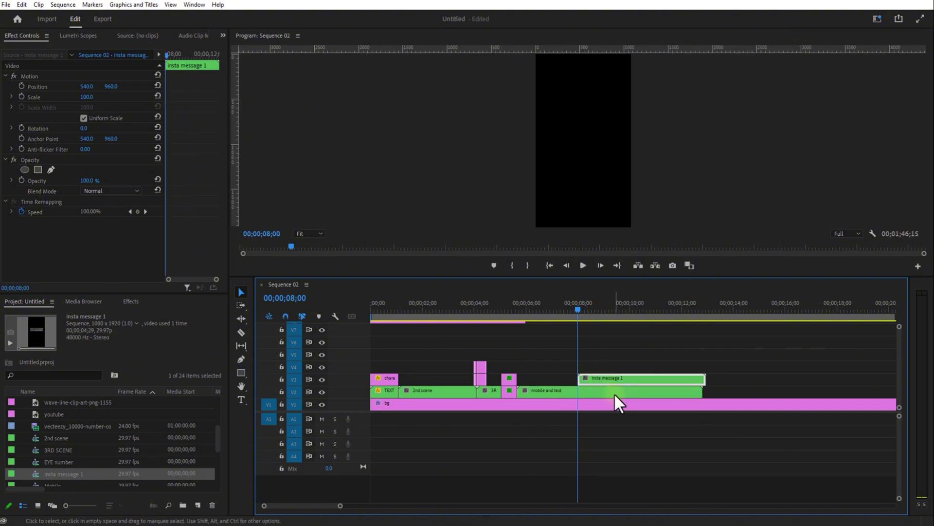
- Set the message's position to 540, 402 and keyframe its scale from 0 at 00;00;08;00 to 50 at 00;00;08;11
left_click_drag(86, 96, 56, 105)
left_click_drag(111, 86, 171, 81)
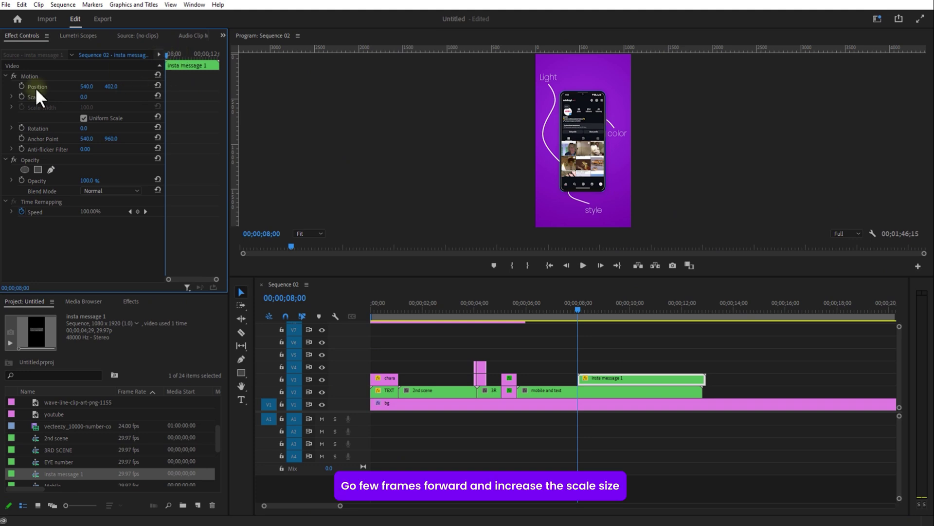
left_click_drag(166, 54, 170, 57)
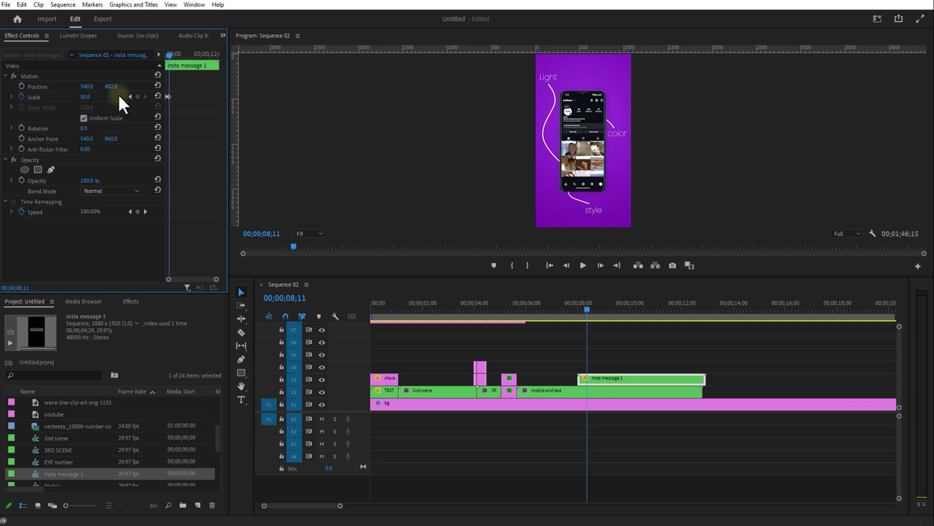
left_click_drag(170, 52, 167, 55)
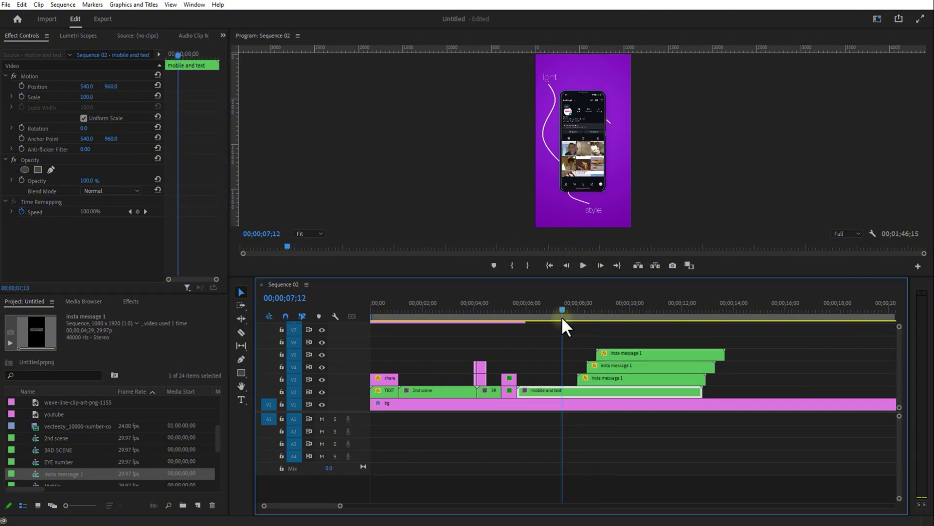
- Cut the message copies, "mobile and text" and bg clips at 00;00;09;07 and delete everything after the cut
left_click_drag(563, 323, 609, 323)
key("c")
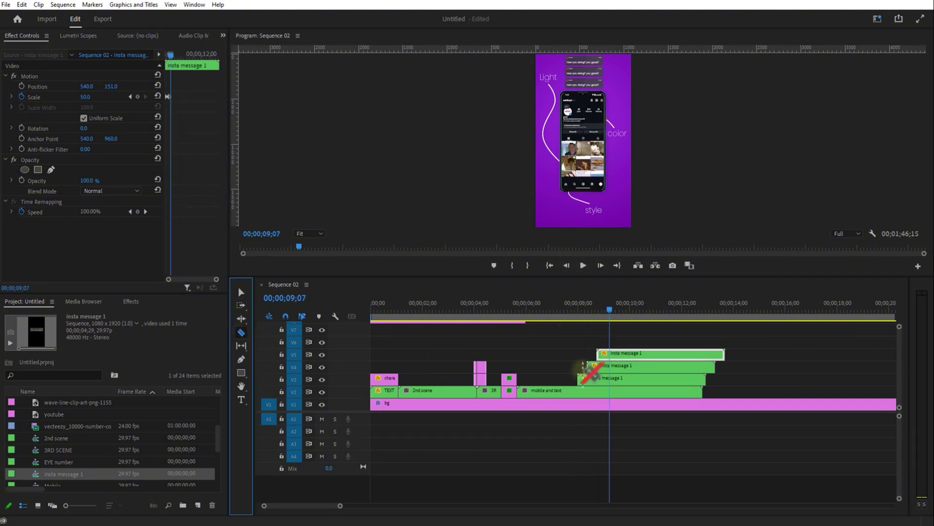
left_click(611, 354)
left_click(612, 366)
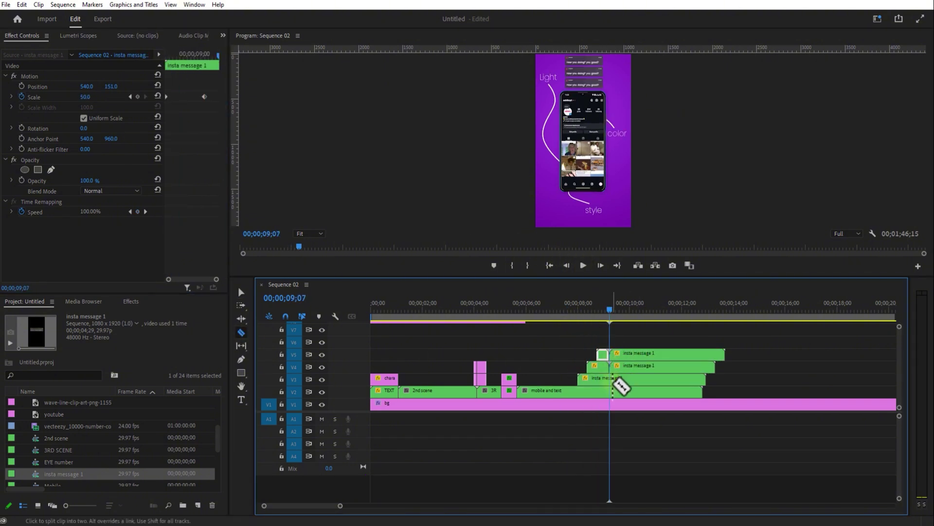
left_click(612, 390)
left_click(611, 403)
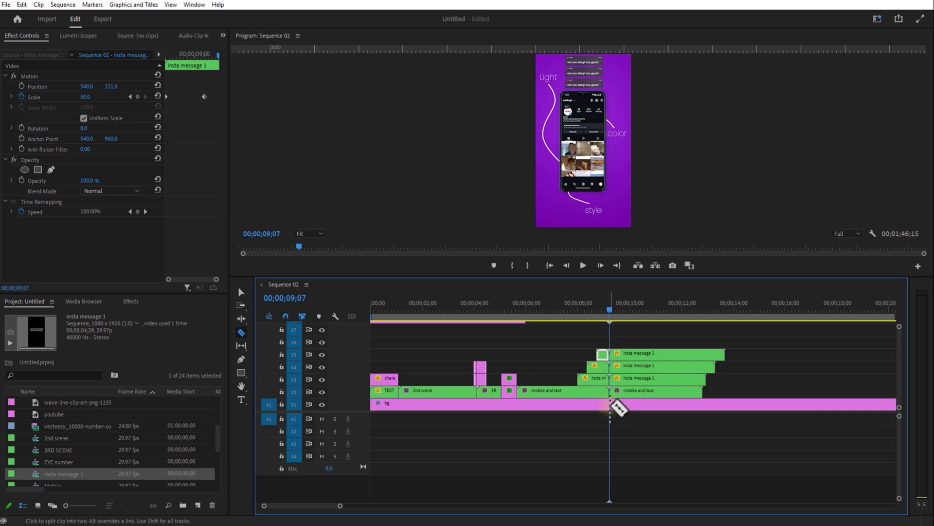
left_click(241, 293)
left_click_drag(652, 336, 673, 408)
key("Delete")
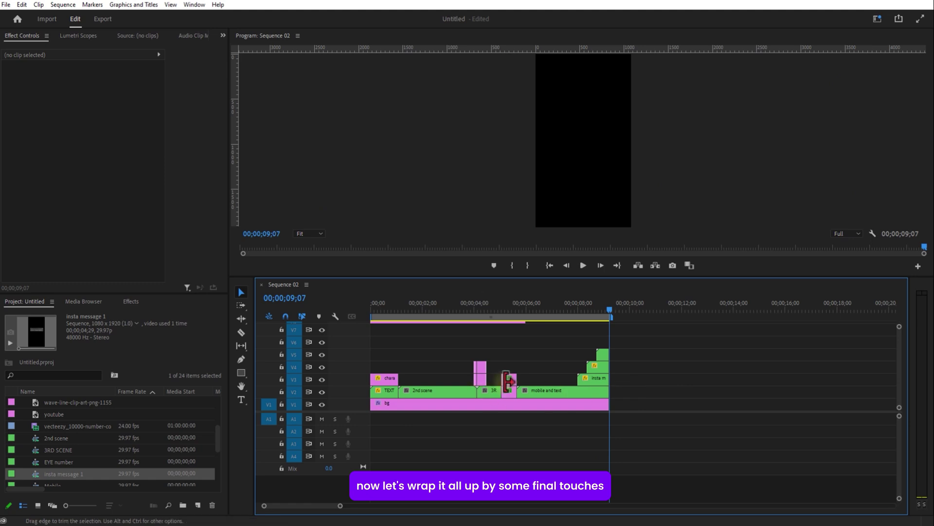
- Move the light overlay 9255099-hd_1920_1080_24fps.mp4 to the sequence start on V6 and set its blend mode to Overlay
left_click(577, 305)
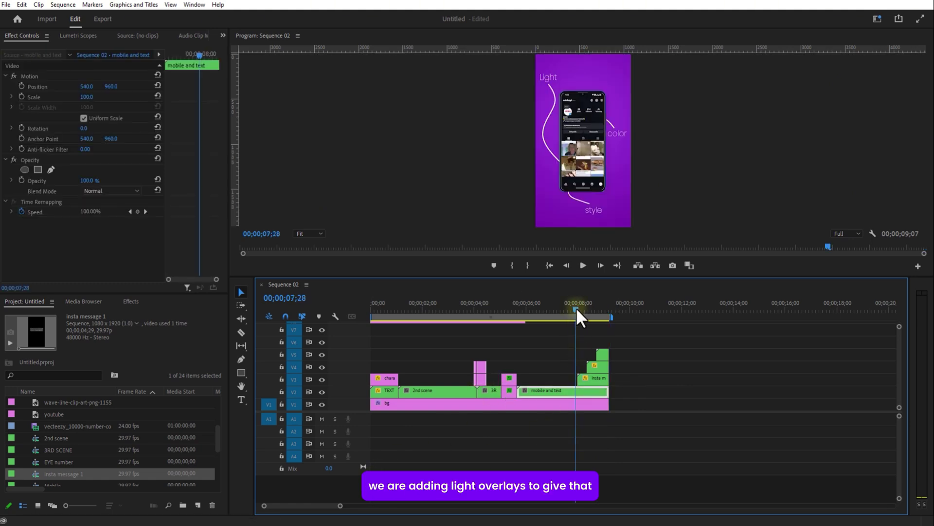
mouse_move(568, 311)
left_mouse_down()
mouse_move(560, 312)
mouse_move(574, 316)
left_mouse_up()
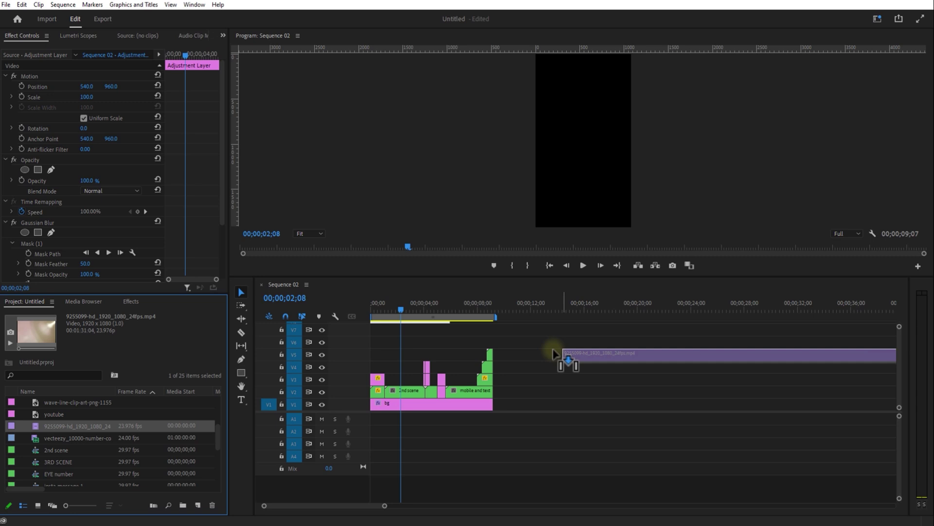
left_click_drag(559, 354, 383, 342)
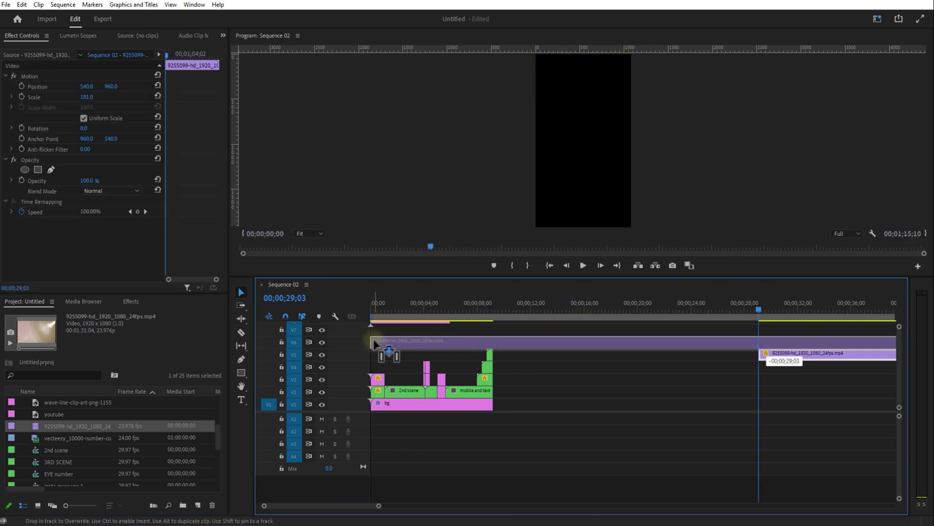
left_click(372, 310)
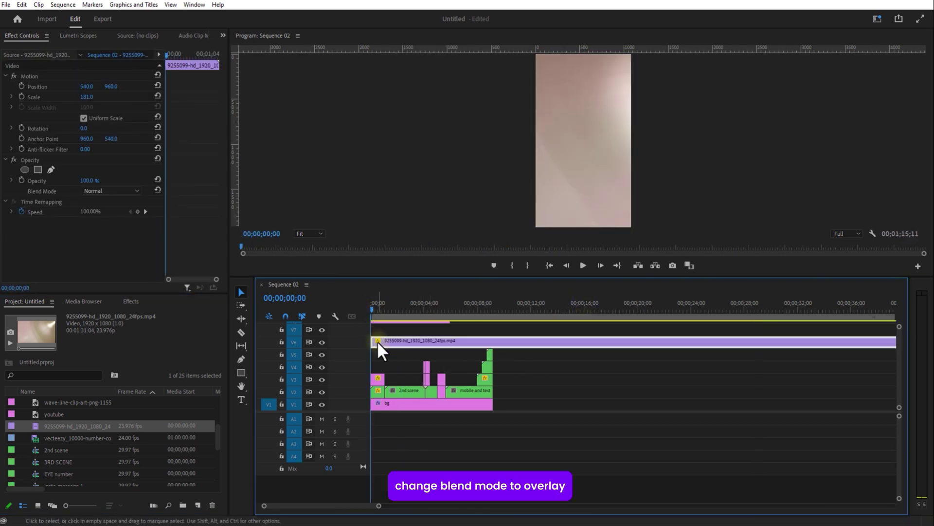
left_click(112, 191)
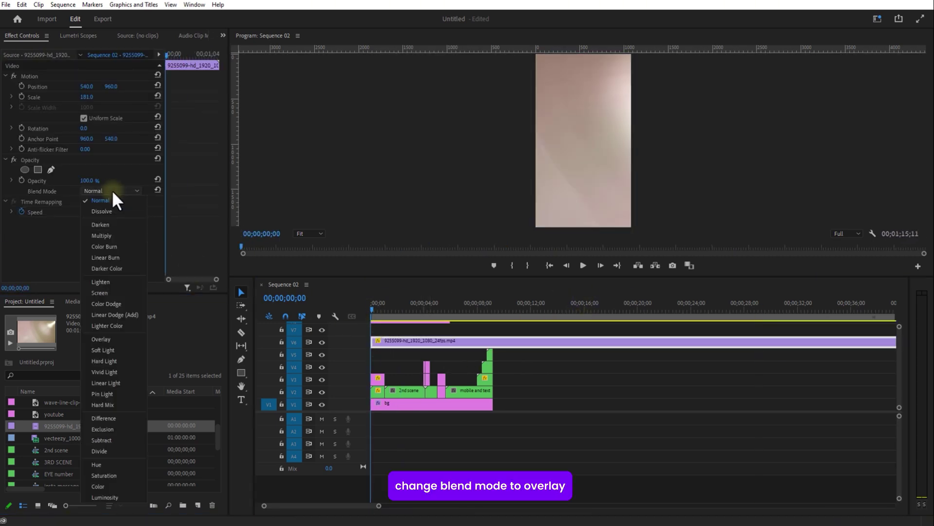
left_click(106, 339)
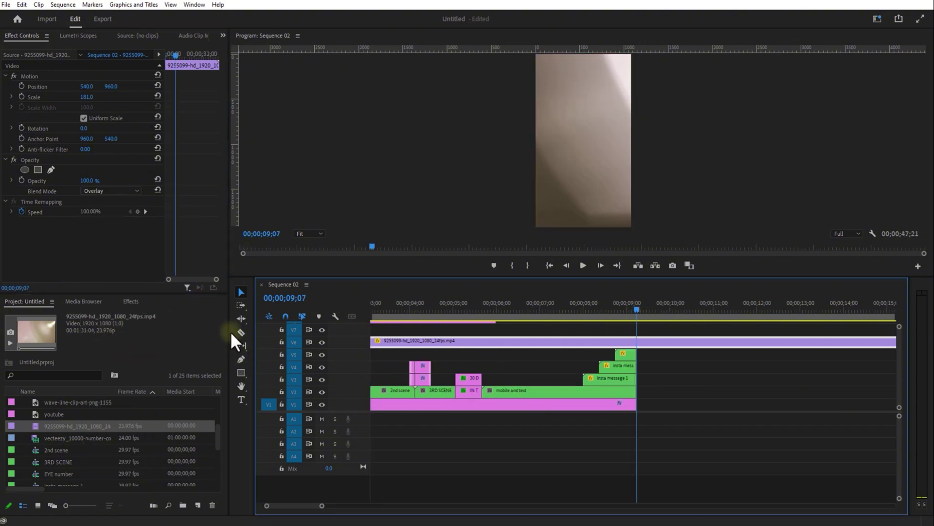
- Cut the light overlay on V6 at 00;00;09;07 and delete the remainder
left_click(241, 332)
left_click(637, 341)
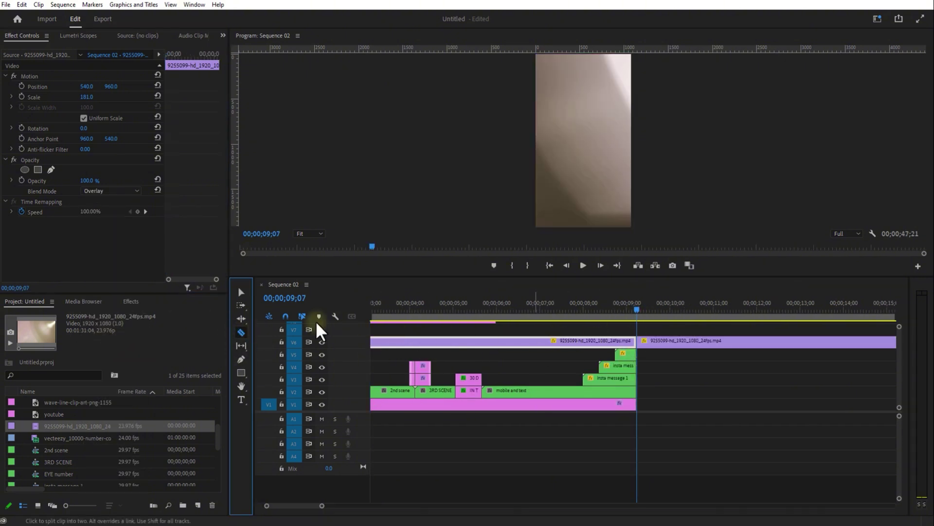
left_click(241, 292)
left_click(682, 343)
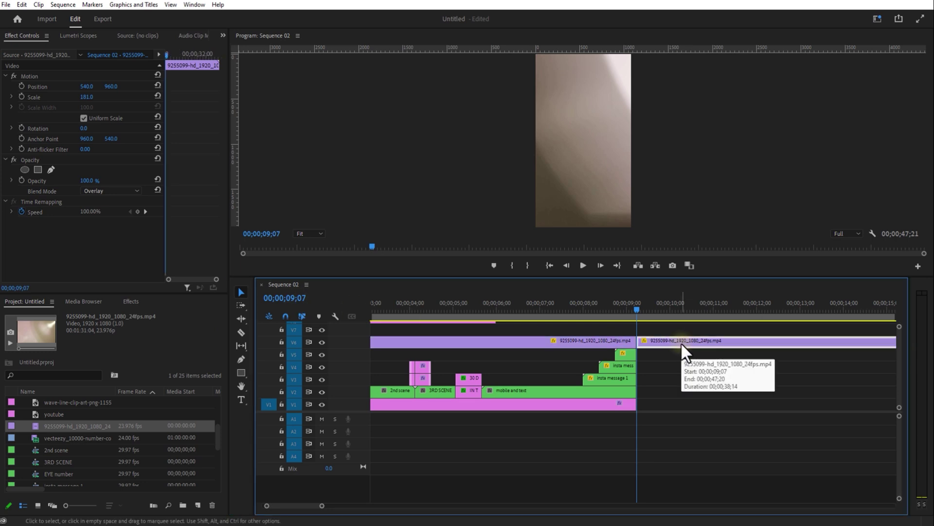
key("Delete")
left_click_drag(630, 306, 633, 305)
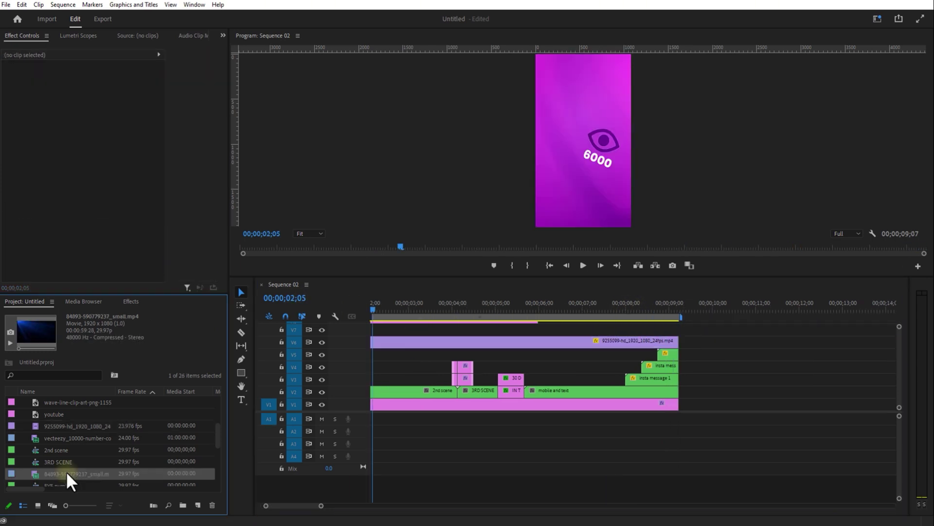
left_click_drag(67, 474, 379, 330)
left_click_drag(115, 86, 239, 86)
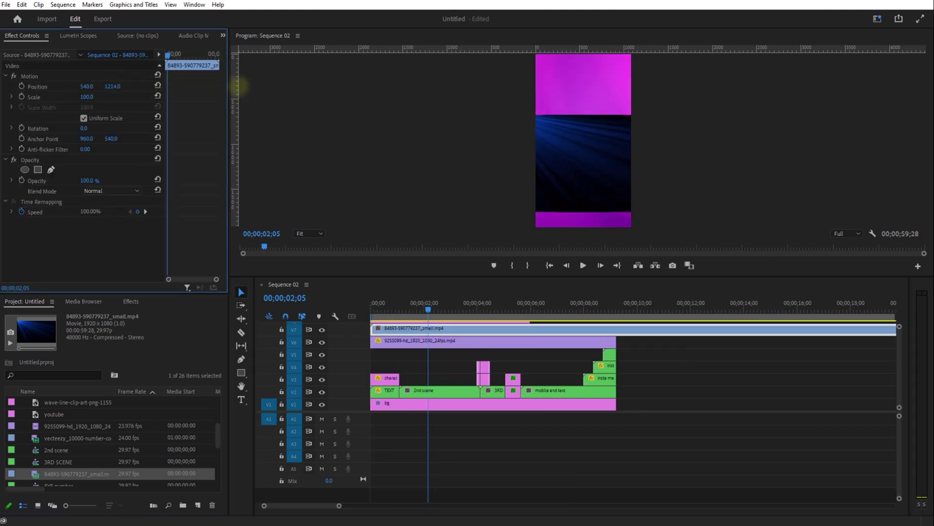
left_click(111, 192)
left_click(109, 283)
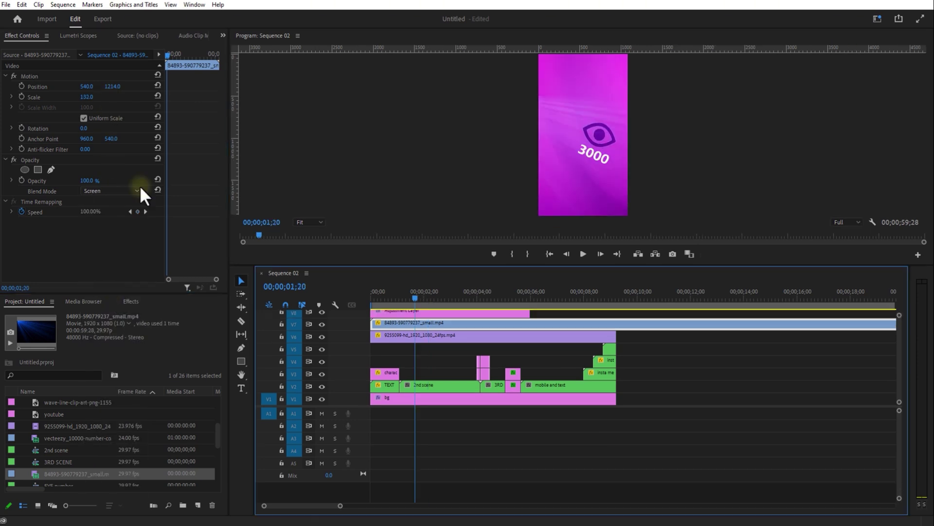
- Mask the light-ray clip's opacity with a wide rectangle extending past both frame sides, and set the mask feather to 145
left_click(36, 171)
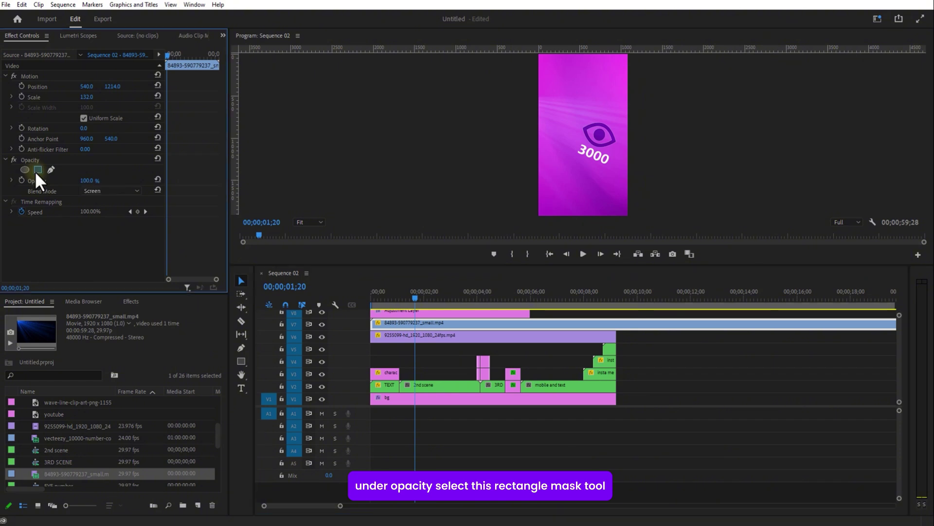
left_click_drag(569, 146, 540, 101)
left_click_drag(580, 127, 643, 141)
left_click_drag(528, 127, 522, 140)
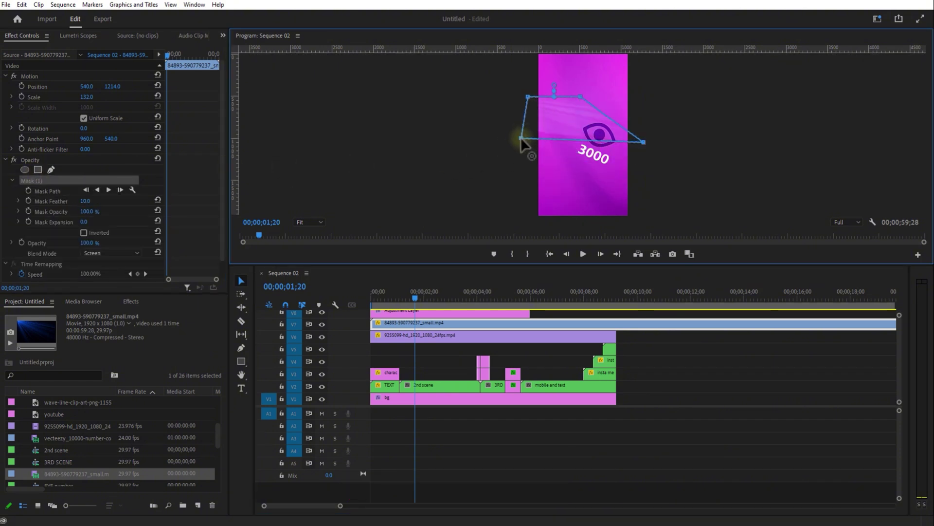
left_click_drag(580, 97, 656, 99)
left_click_drag(559, 125, 560, 138)
left_click(560, 348)
left_click(474, 323)
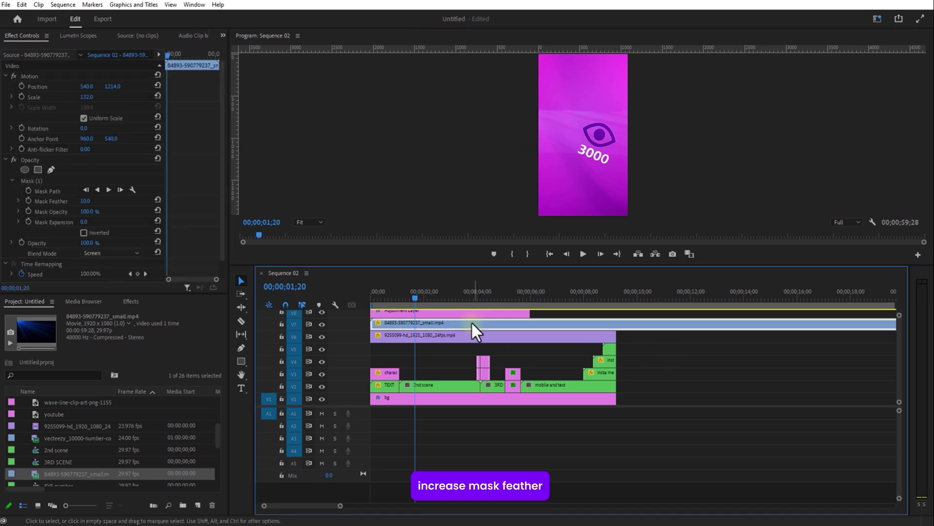
left_click_drag(85, 202, 131, 200)
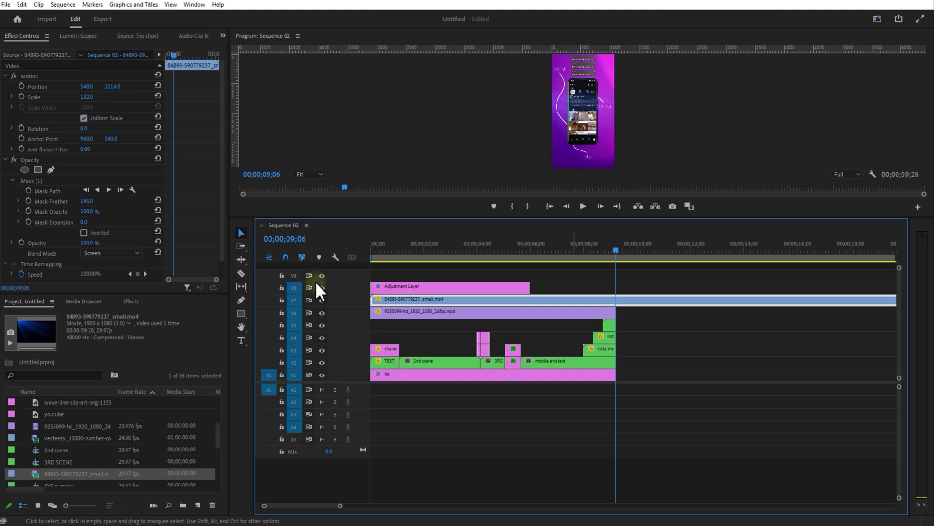
- Split the light-ray clip at 00;00;09;06 and delete the part after the split
left_click(240, 273)
left_click(616, 299)
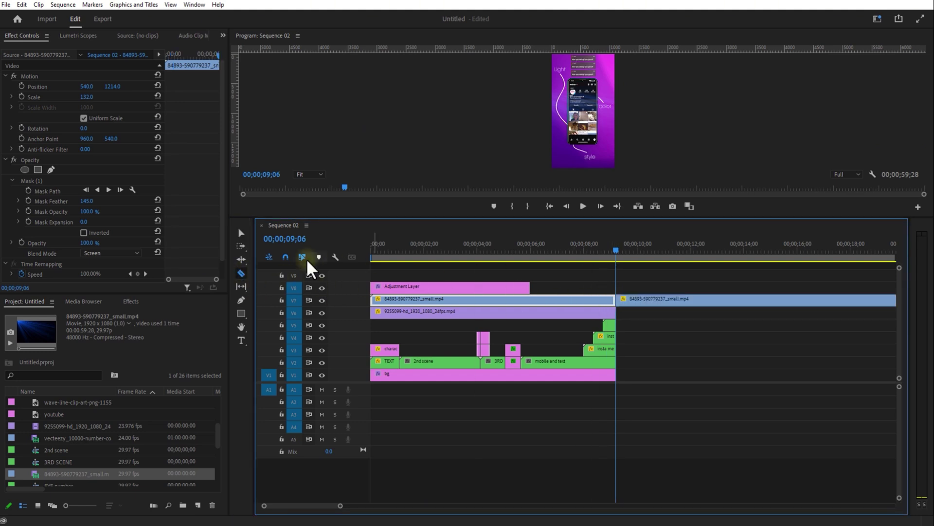
left_click(239, 233)
left_click(632, 302)
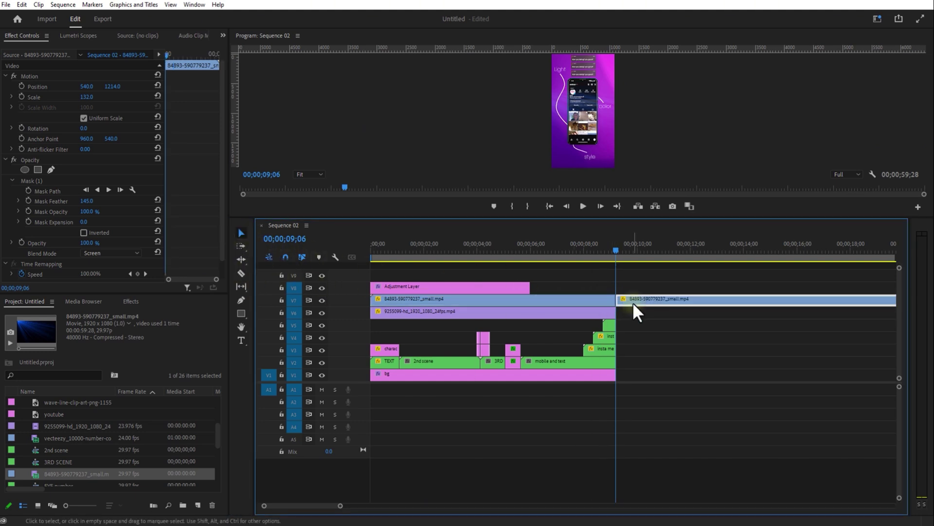
key("Delete")
- Rearrange the tracks so the light-ray clip sits on V2 directly above bg and beneath all the other layers
left_click_drag(513, 299, 511, 275)
left_click_drag(653, 355, 407, 370)
left_click_drag(340, 505, 376, 506)
- Keyframe the light-ray clip's opacity from 0% at 00;00;00;00 to 100% at 00;00;00;15, and repeat the fades along the clip
left_click(371, 250)
left_click_drag(550, 217, 550, 331)
left_click_drag(371, 362, 428, 367)
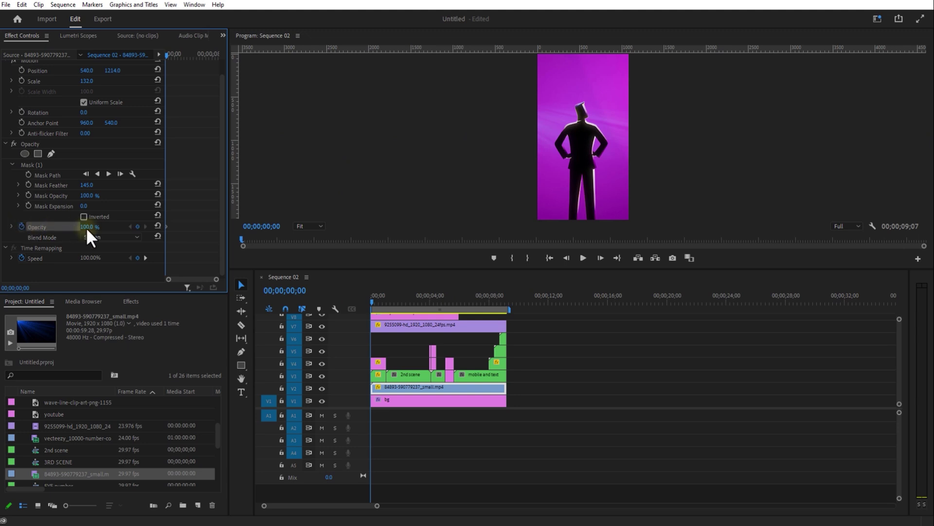
left_click_drag(86, 227, 17, 229)
left_click(168, 53)
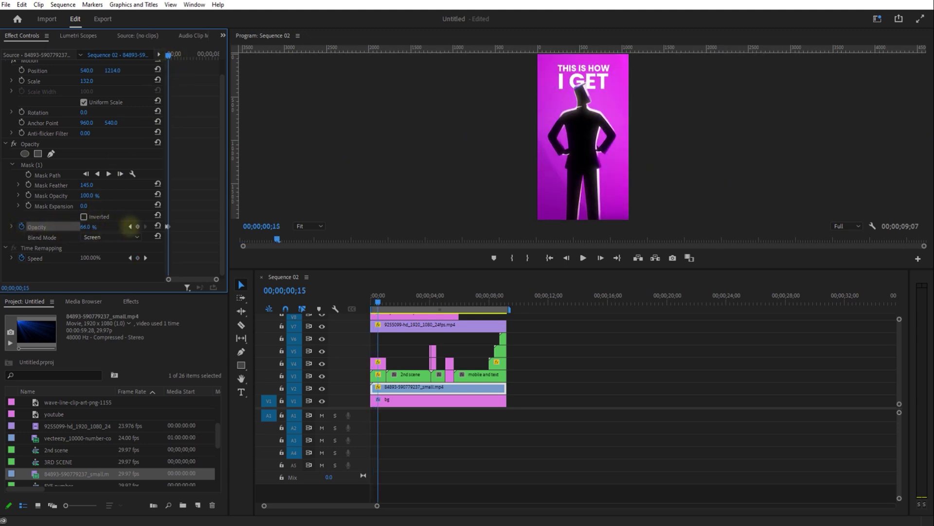
left_click_drag(130, 226, 158, 235)
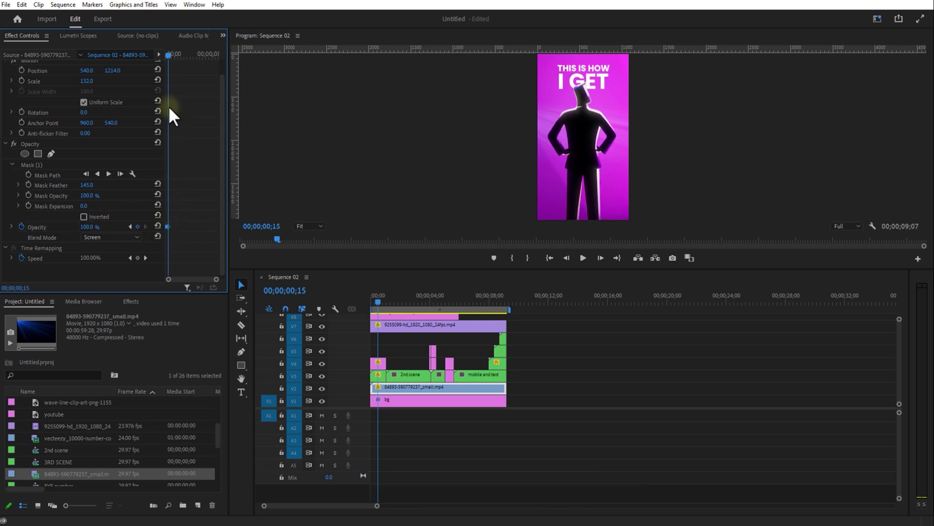
left_click_drag(169, 54, 201, 60)
key("Home")
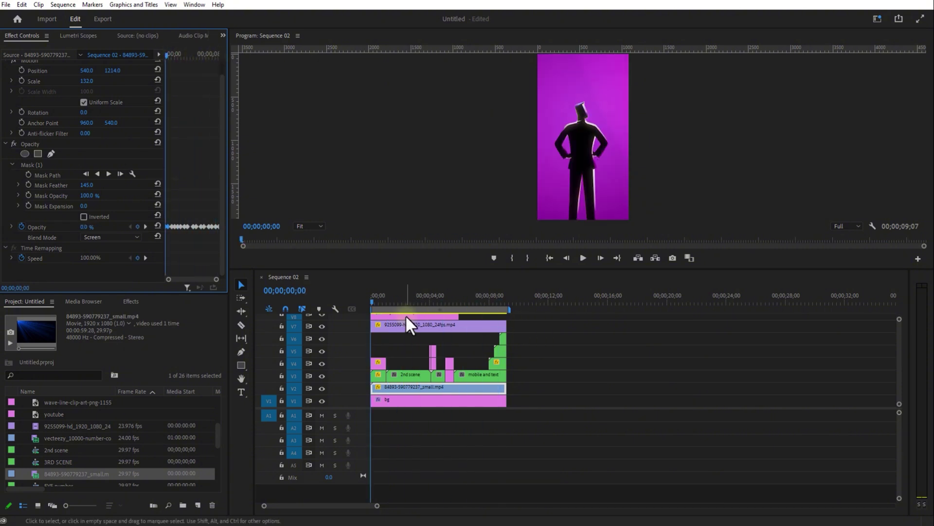
- Open the nested TEXT sequence and place a new 1080 x 1920 black video on V1 beneath its two text layers
left_click_drag(373, 301, 389, 311)
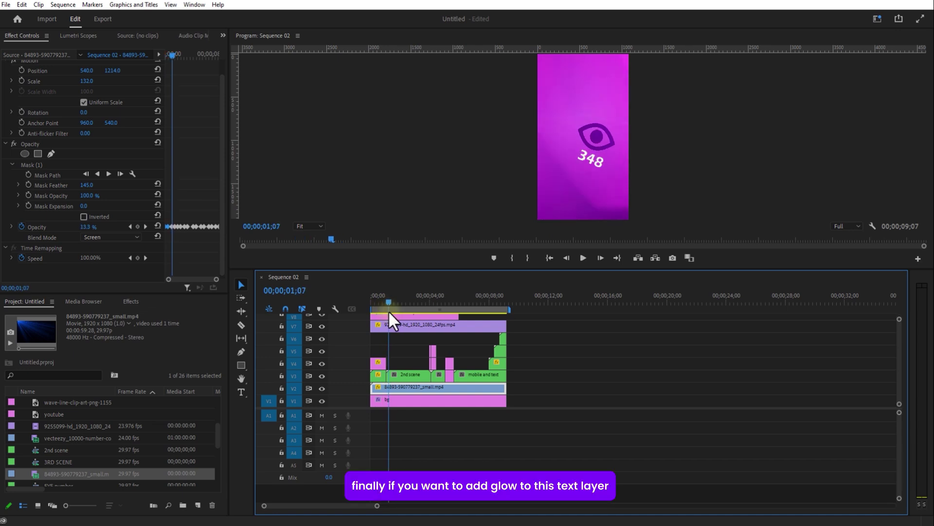
double_click(397, 378)
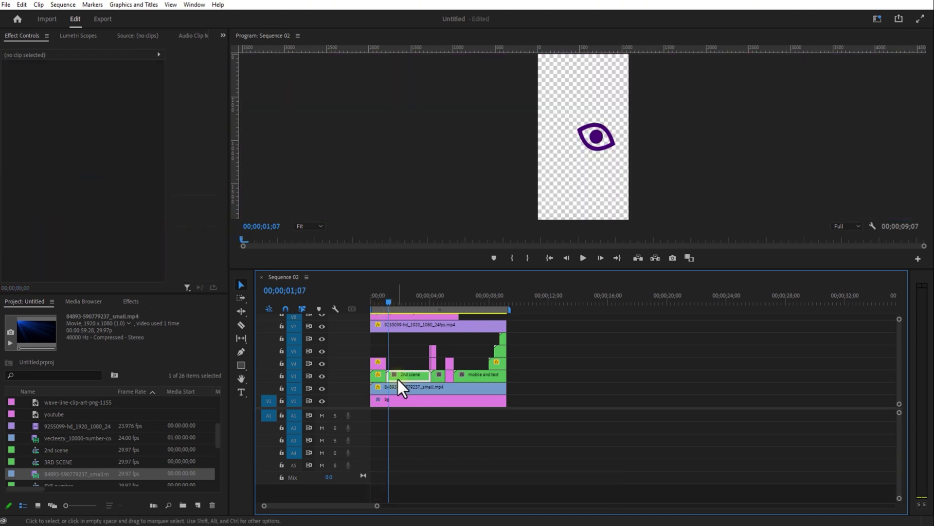
left_click(398, 375)
left_click(197, 505)
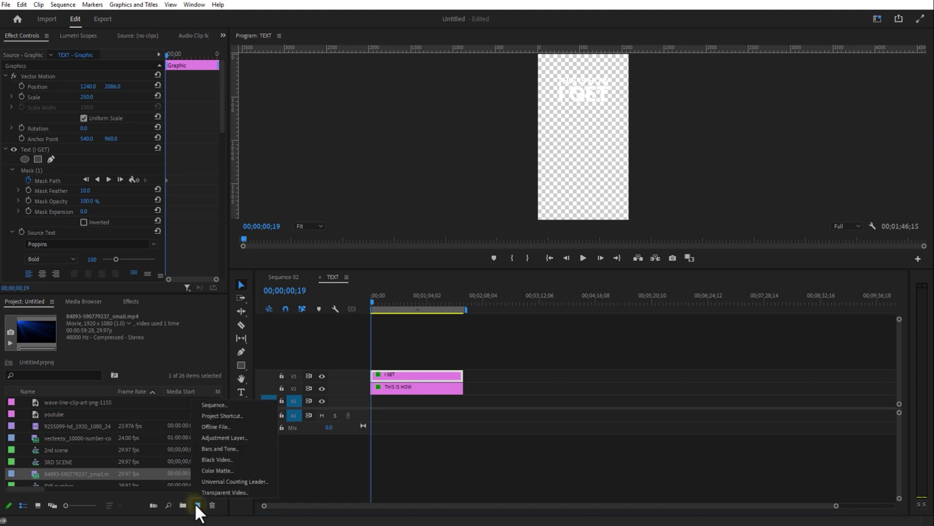
left_click(224, 458)
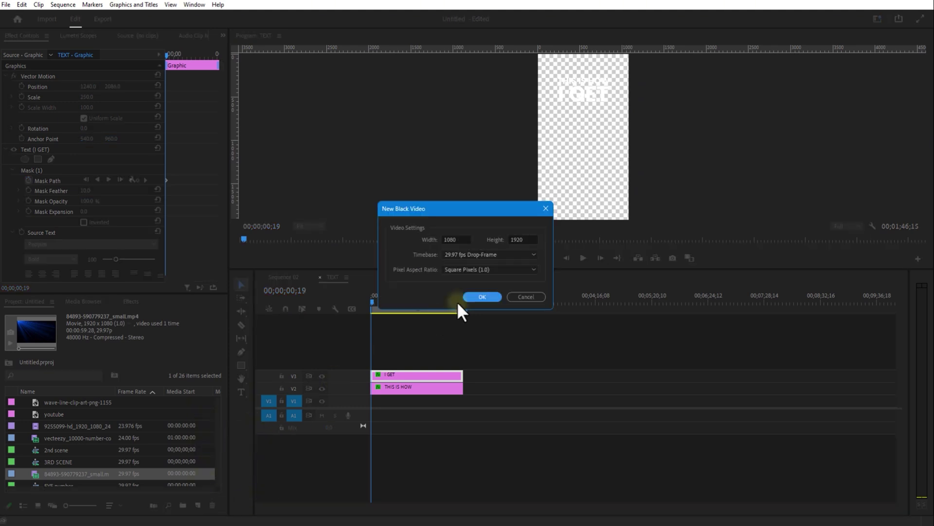
left_click(476, 295)
left_click_drag(68, 403, 466, 401)
- Apply the Drop Shadow effect to the "THIS IS HOW" text layer
left_click(408, 387)
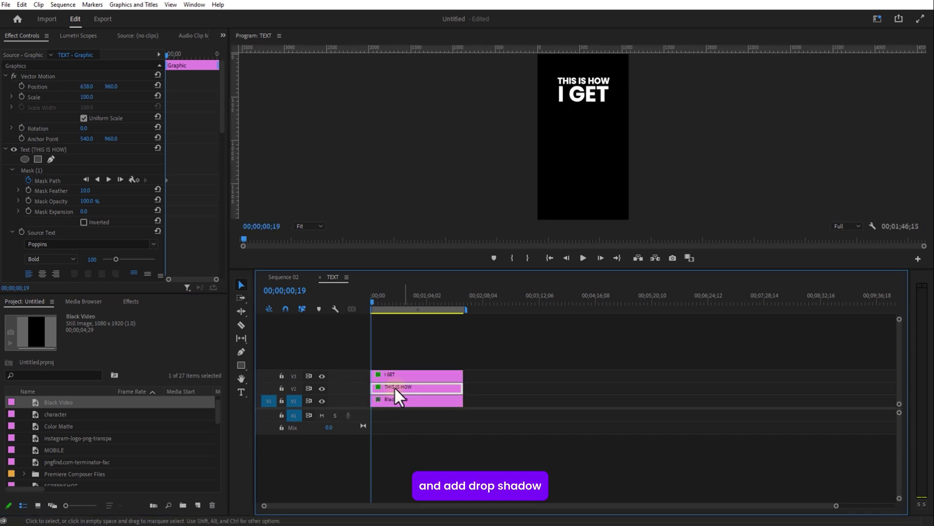
left_click(129, 301)
left_click(64, 313)
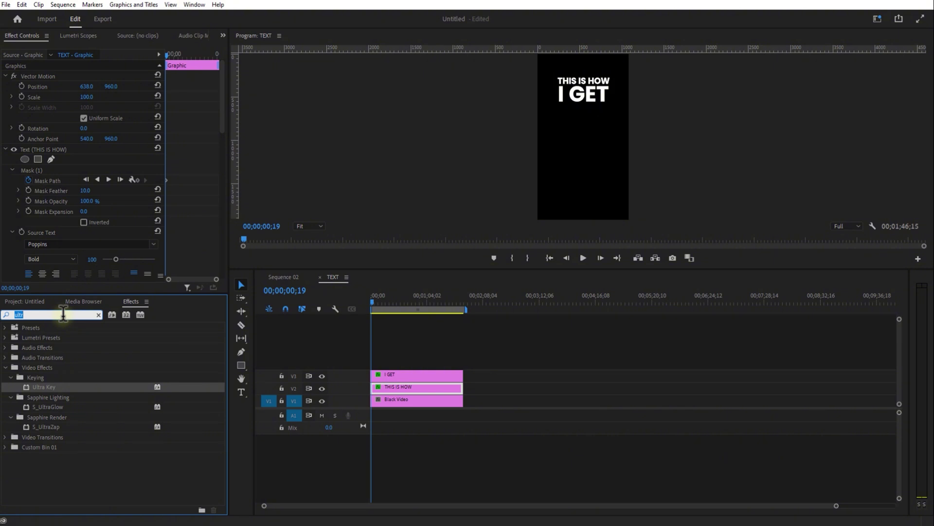
type("drop")
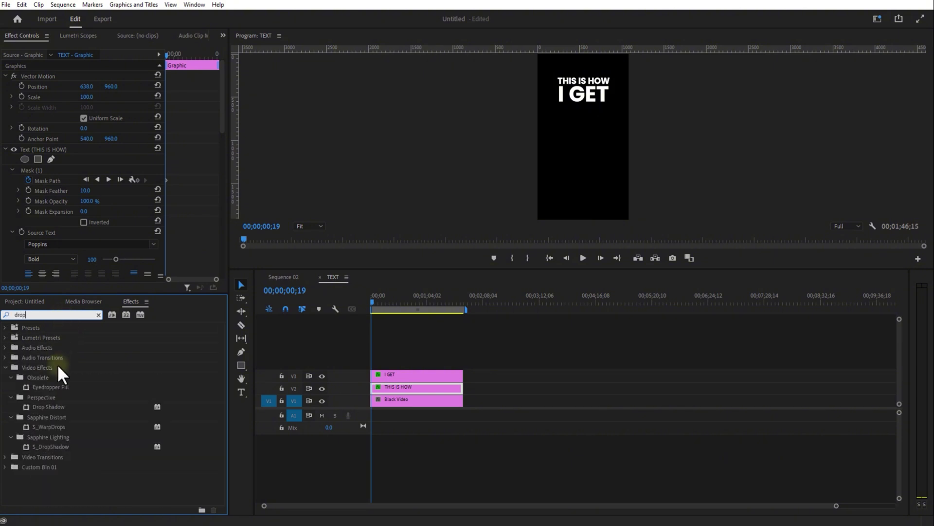
left_click_drag(54, 405, 397, 388)
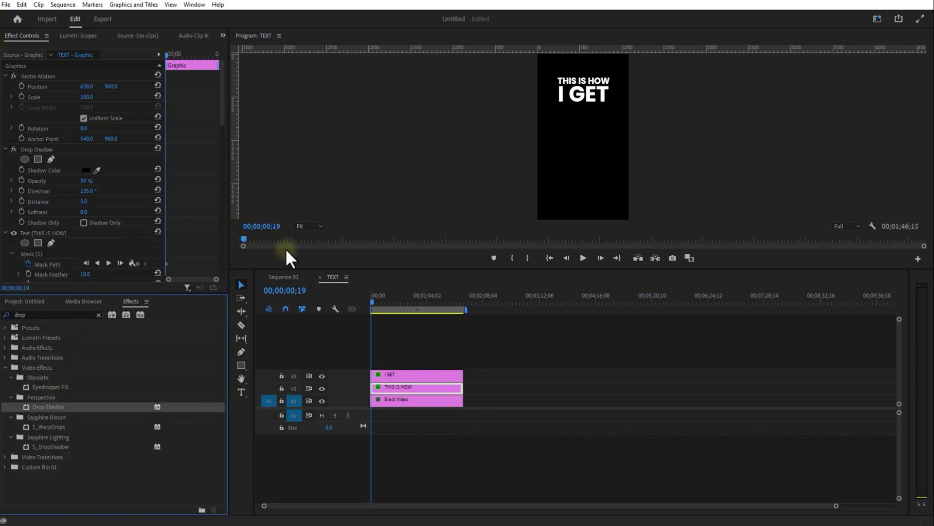
- Sample white from the text as the shadow color, then set the drop shadow's softness to 41 and opacity to 11%
left_click_drag(571, 271, 559, 349)
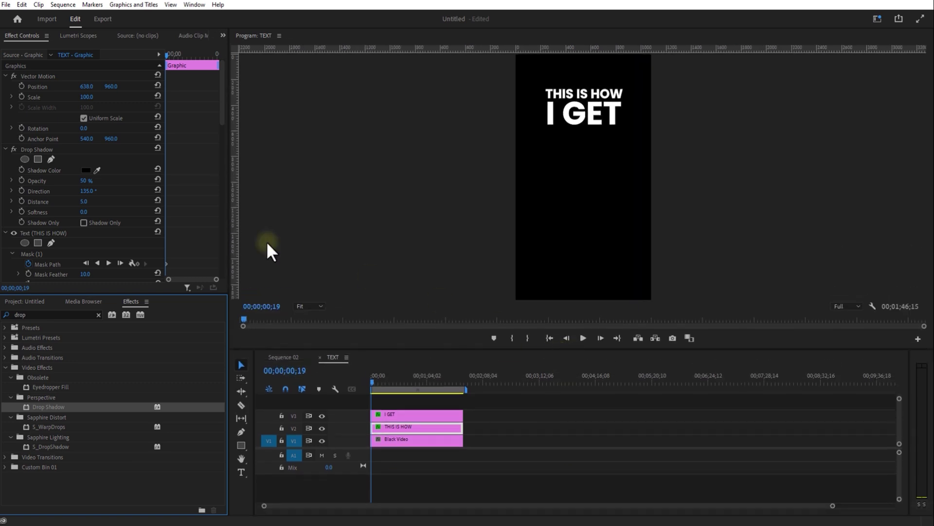
left_click(97, 170)
left_click(577, 103)
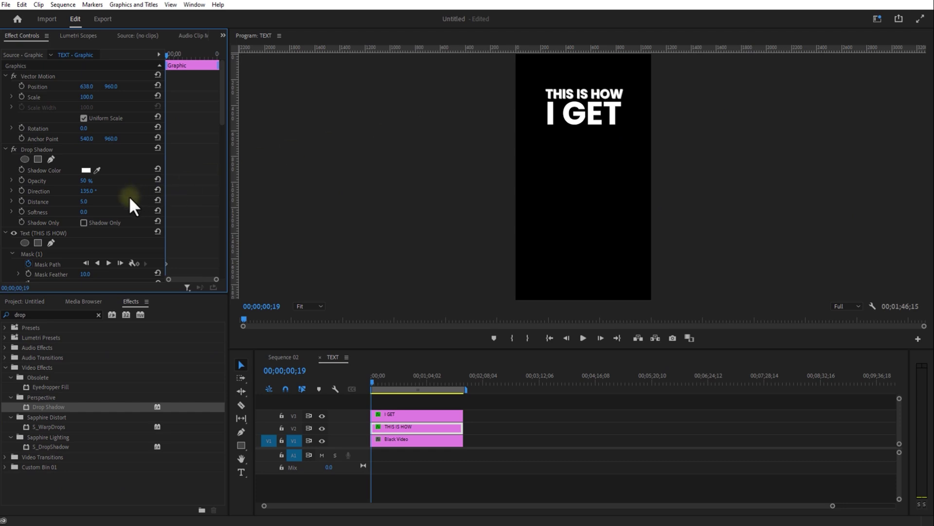
left_click_drag(85, 212, 119, 222)
left_click_drag(83, 181, 39, 191)
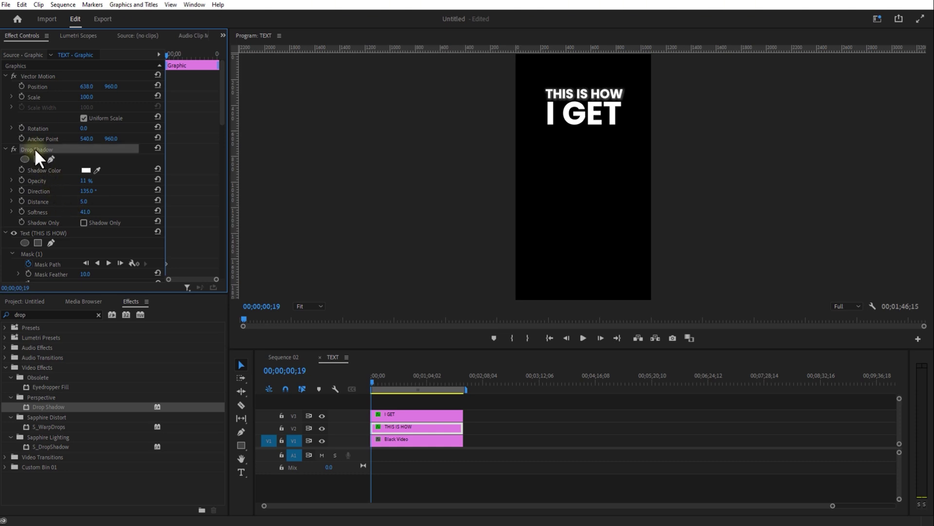
- Paste the copied Drop Shadow effect onto the "I GET" text layer and delete the Black Video clip from V1
left_click(385, 413)
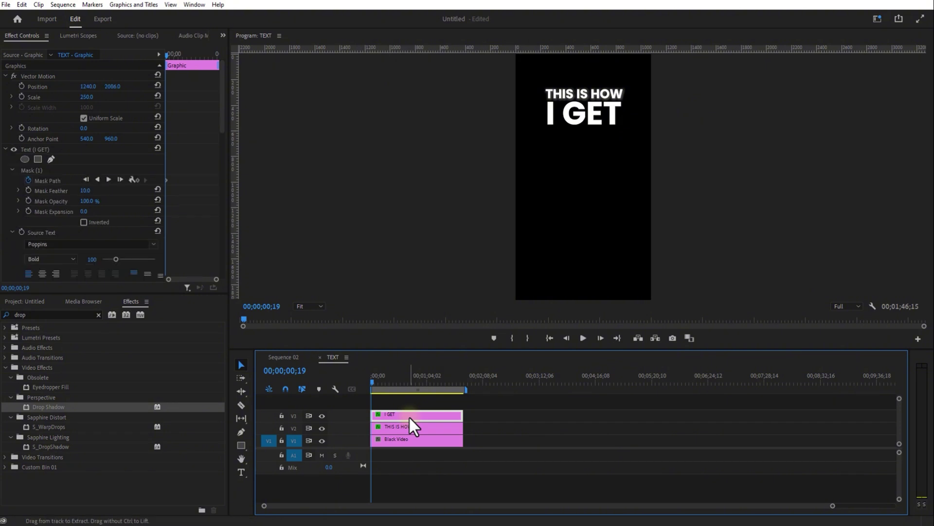
key("ctrl+v")
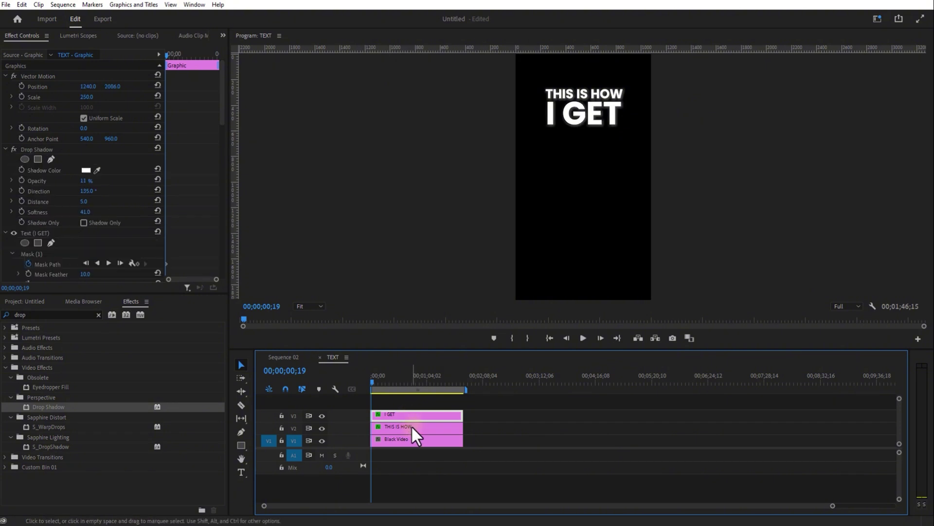
left_click(410, 437)
key("Delete")
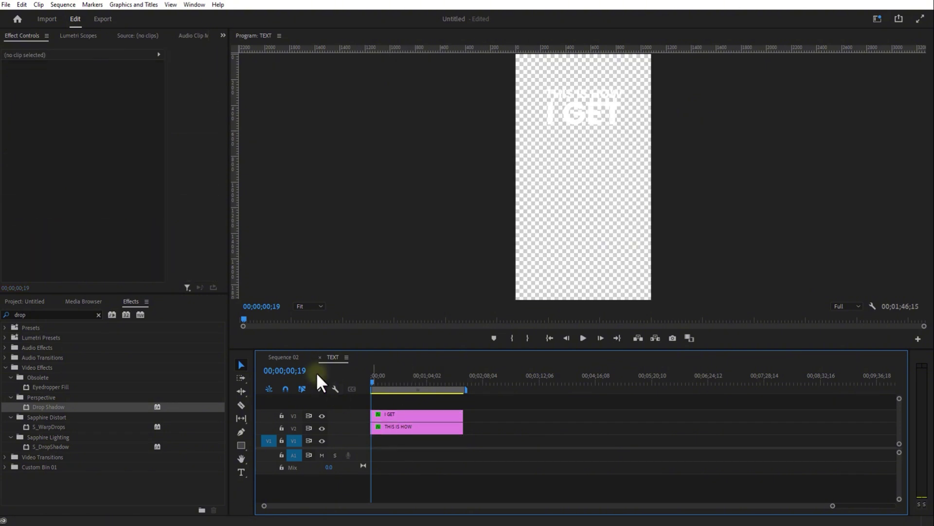
- Examine the nested 2nd scene and EYE number sequences, and return to Sequence 02 to check its text graphics
left_click(290, 357)
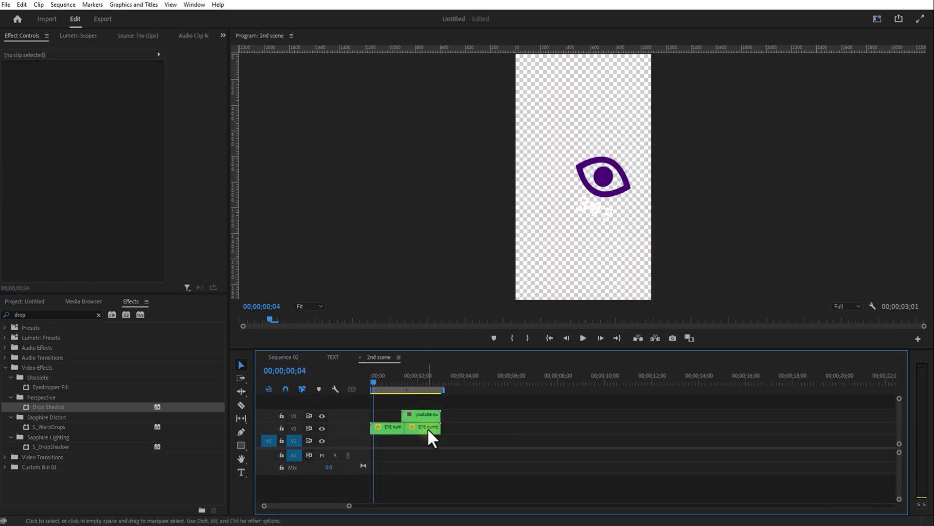
left_click(402, 413)
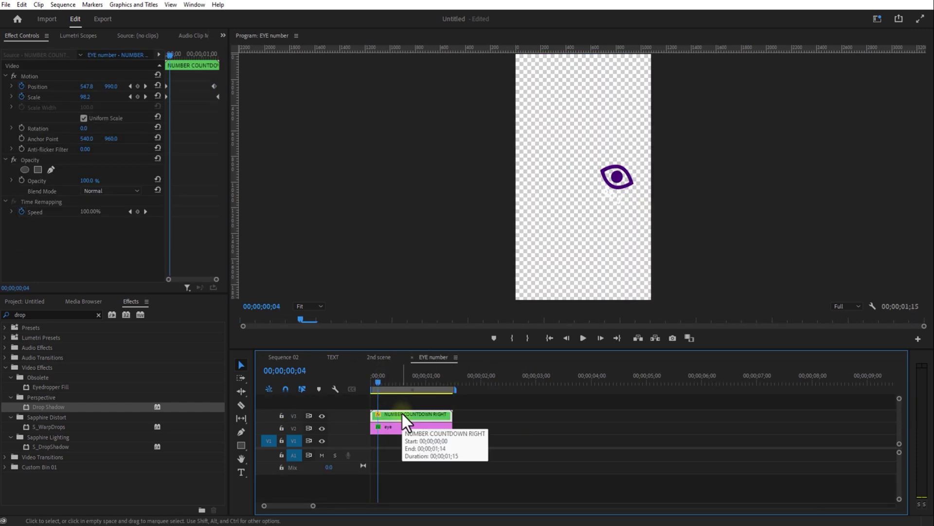
left_click(377, 357)
left_click(287, 357)
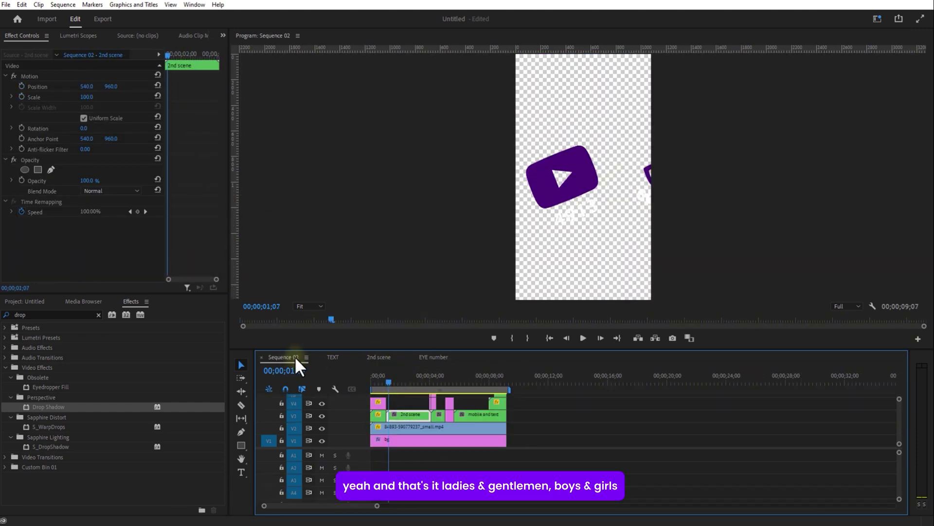
double_click(441, 400)
left_click(383, 428)
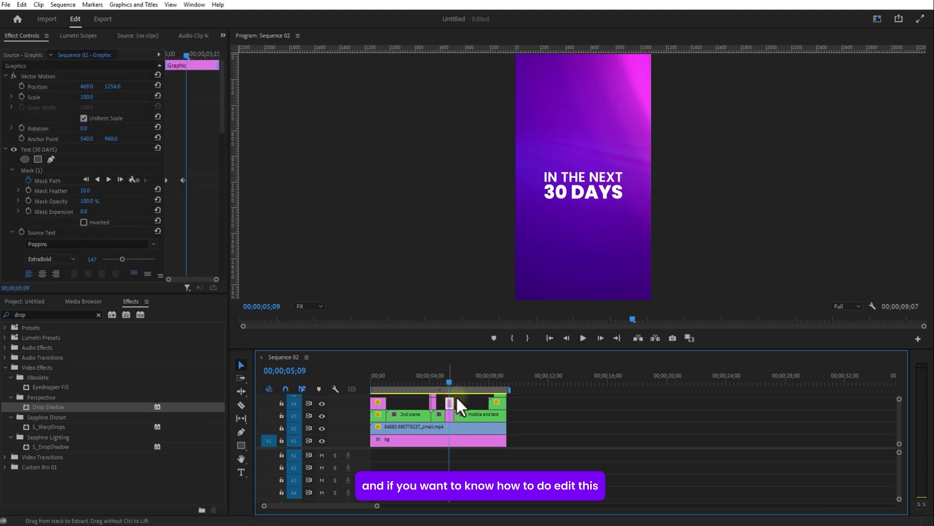
- Open the nested "mobile and text" sequence and examine its Light, style and color text layers around the phone mockup
left_click(470, 382)
double_click(471, 413)
left_click(433, 413)
left_click(434, 403)
left_click_drag(443, 349, 444, 223)
left_click(437, 315)
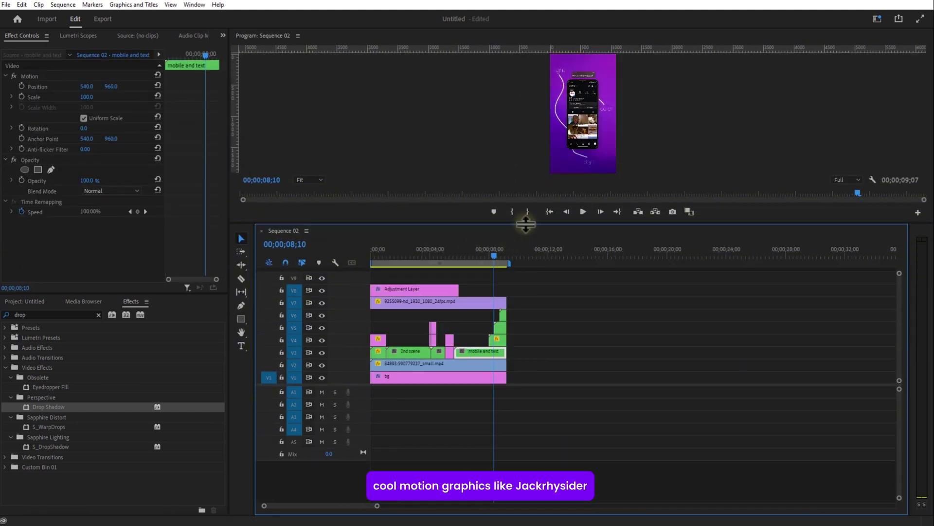
left_click_drag(525, 225, 533, 316)
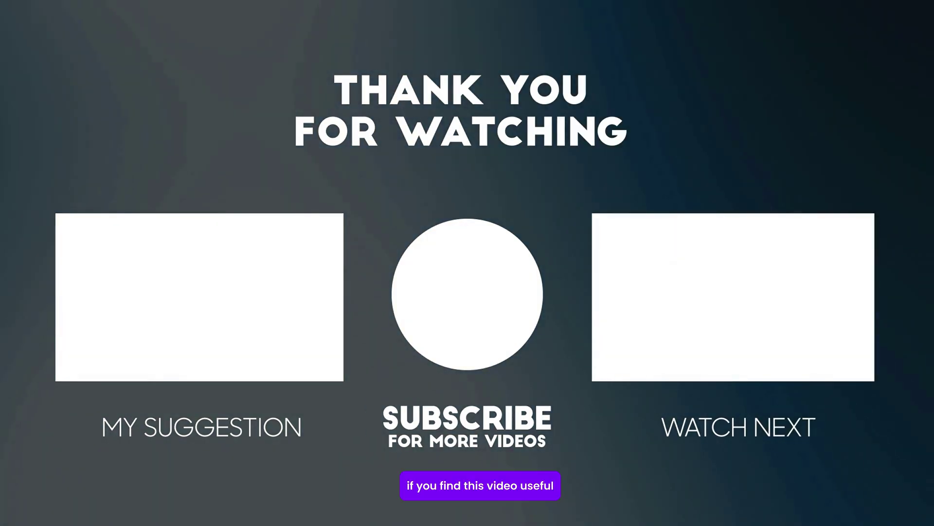